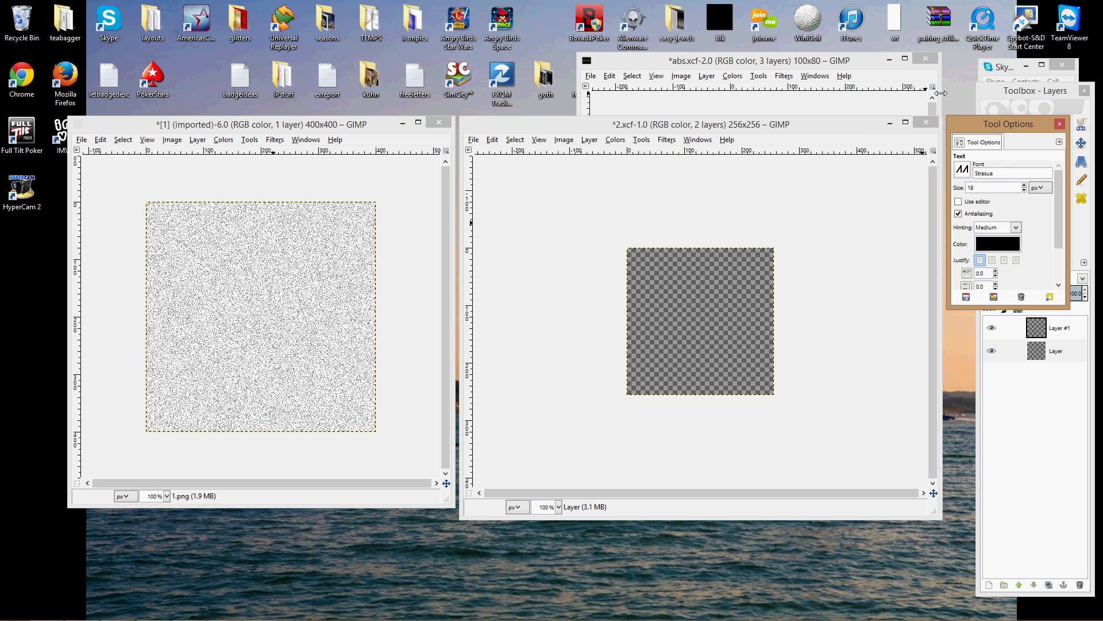
- Glance at the pendant in the IMVU editor, return to GIMP and display the Text tool's options
click(1061, 126)
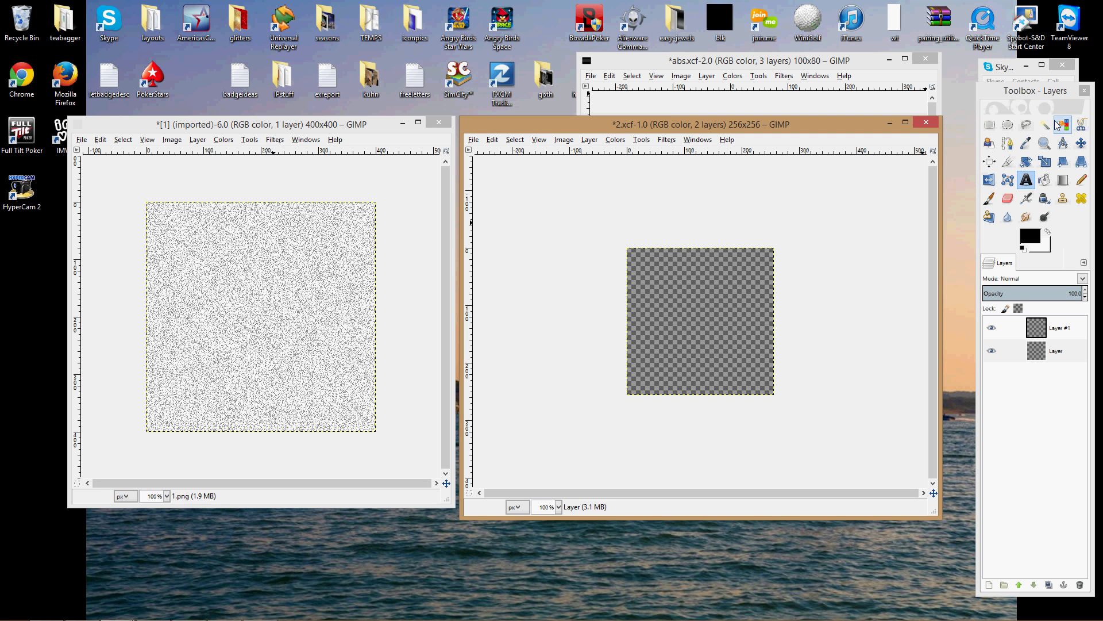
click(1027, 182)
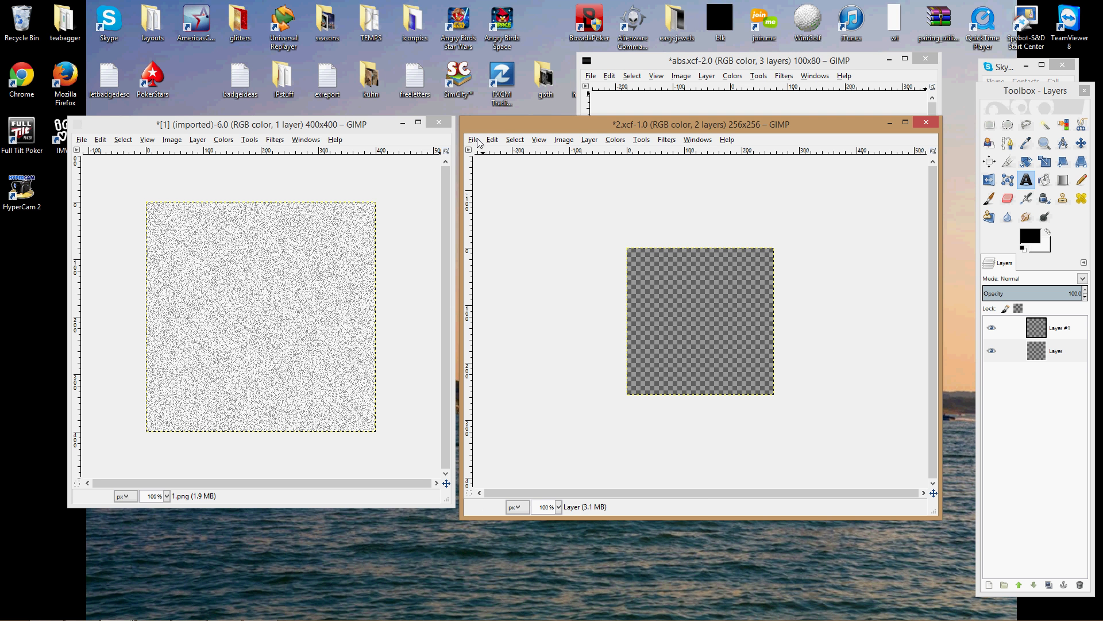
mouse_move(230, 619)
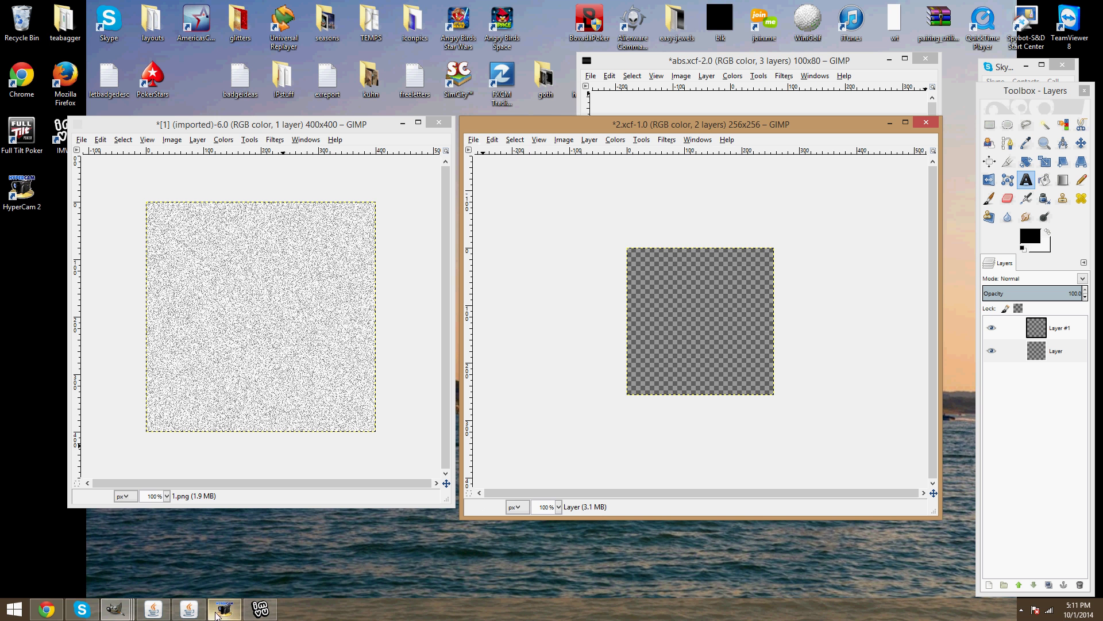
click(260, 609)
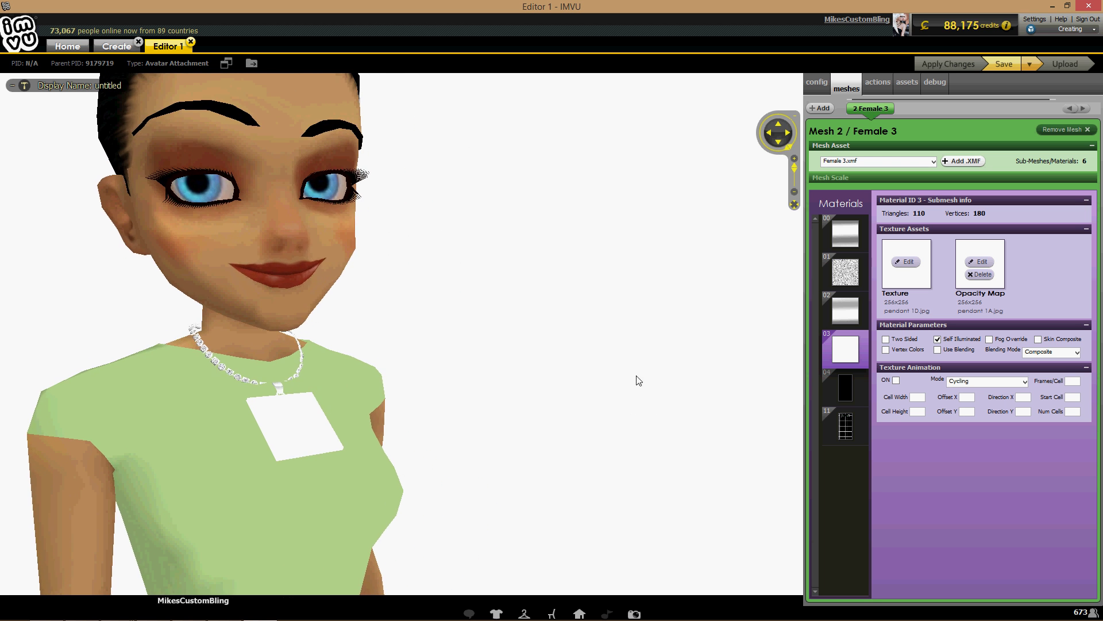
click(1052, 6)
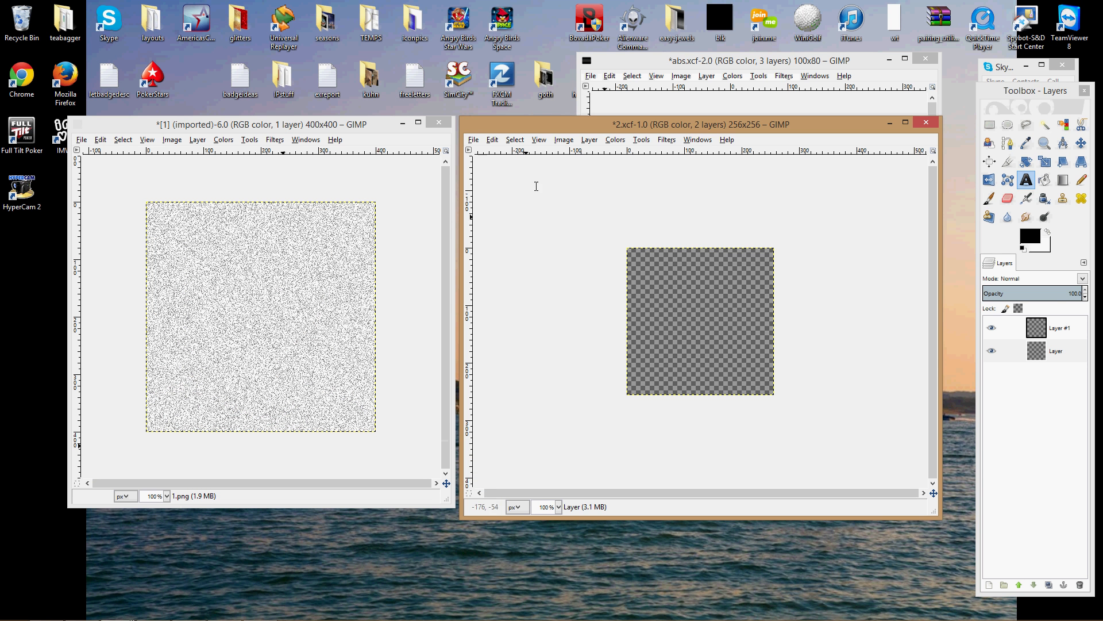
double_click(1026, 180)
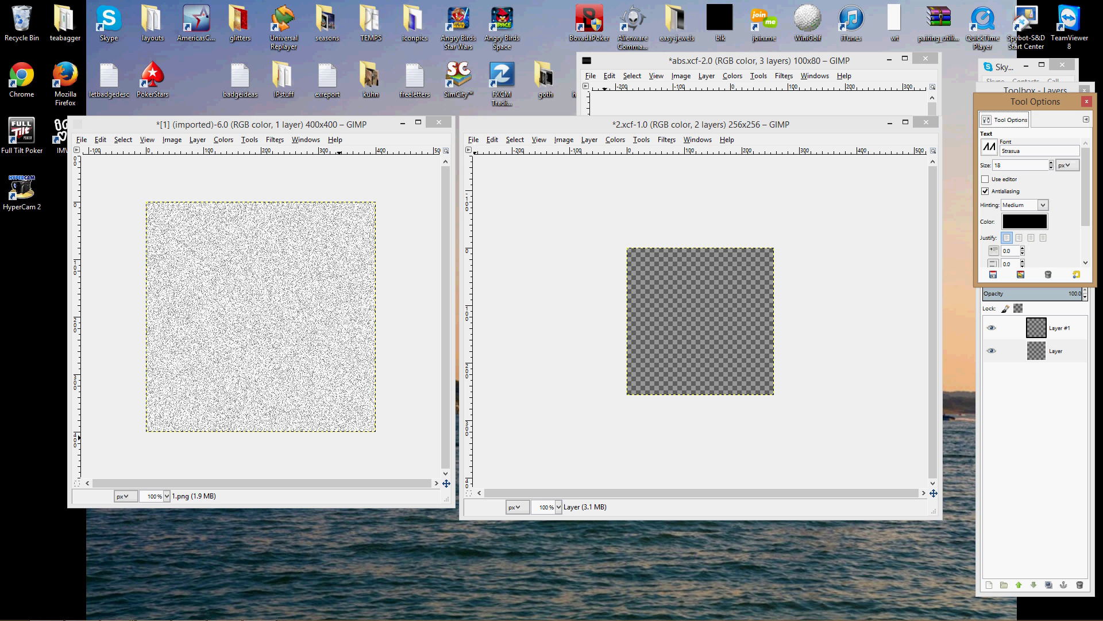
- Switch to the IMVU editor and examine the necklace's diamond, metal and pendant materials on the avatar from several angles
click(260, 612)
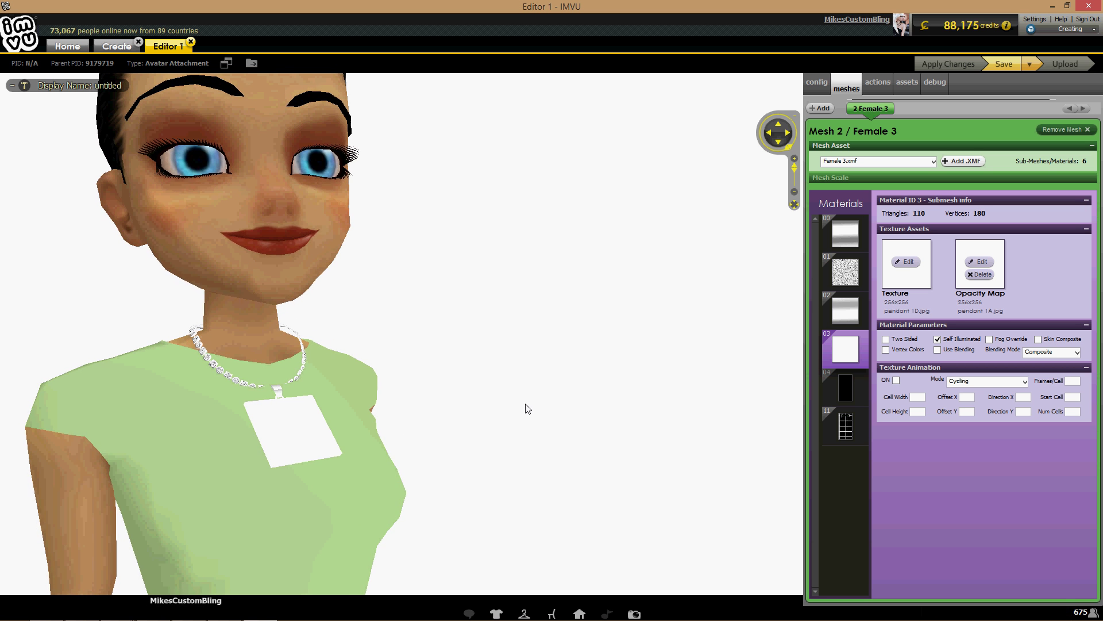
drag(538, 406, 458, 435)
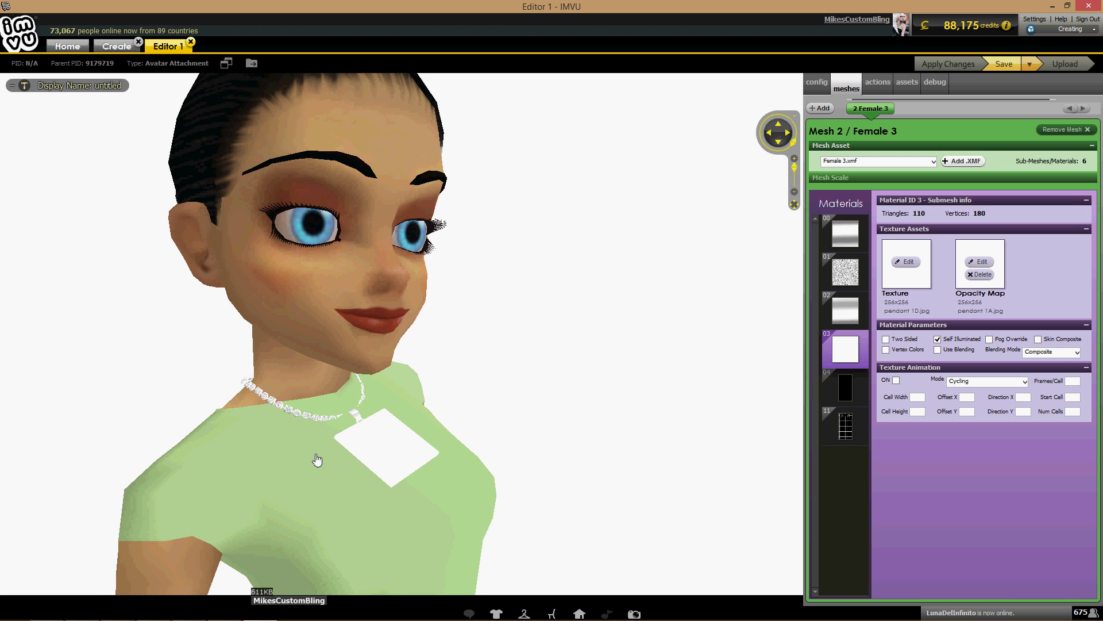
drag(519, 428, 496, 413)
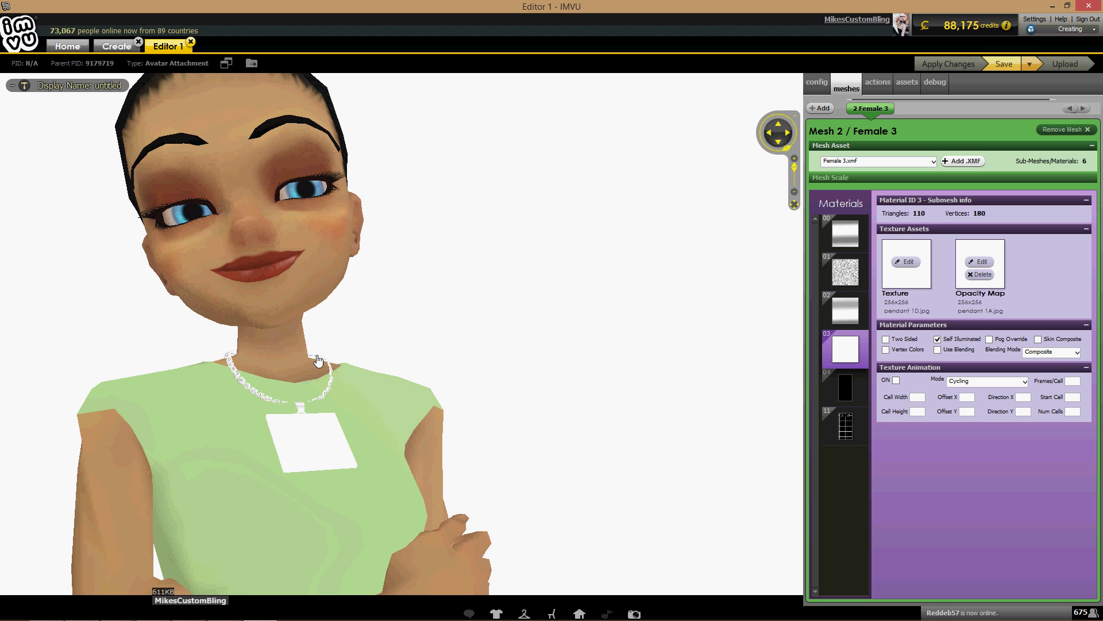
click(846, 275)
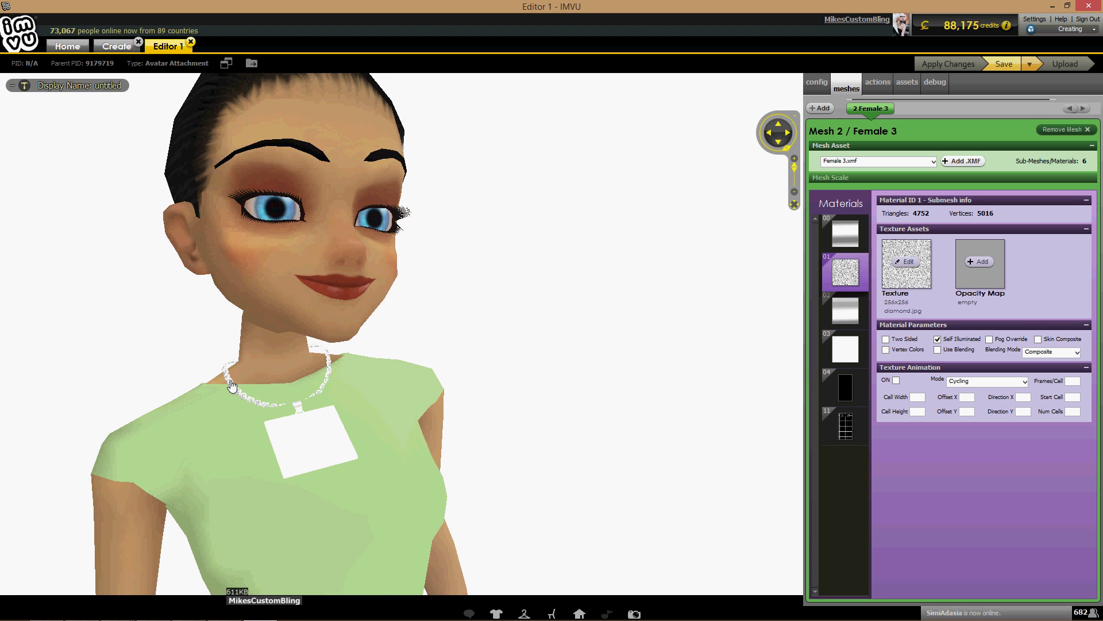
click(851, 314)
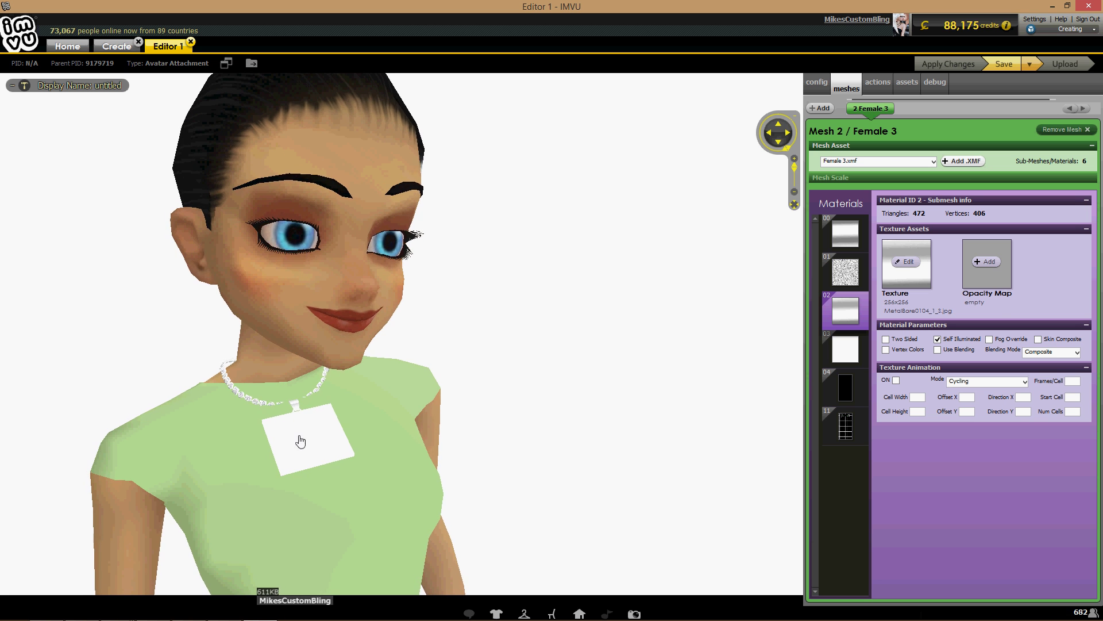
click(848, 347)
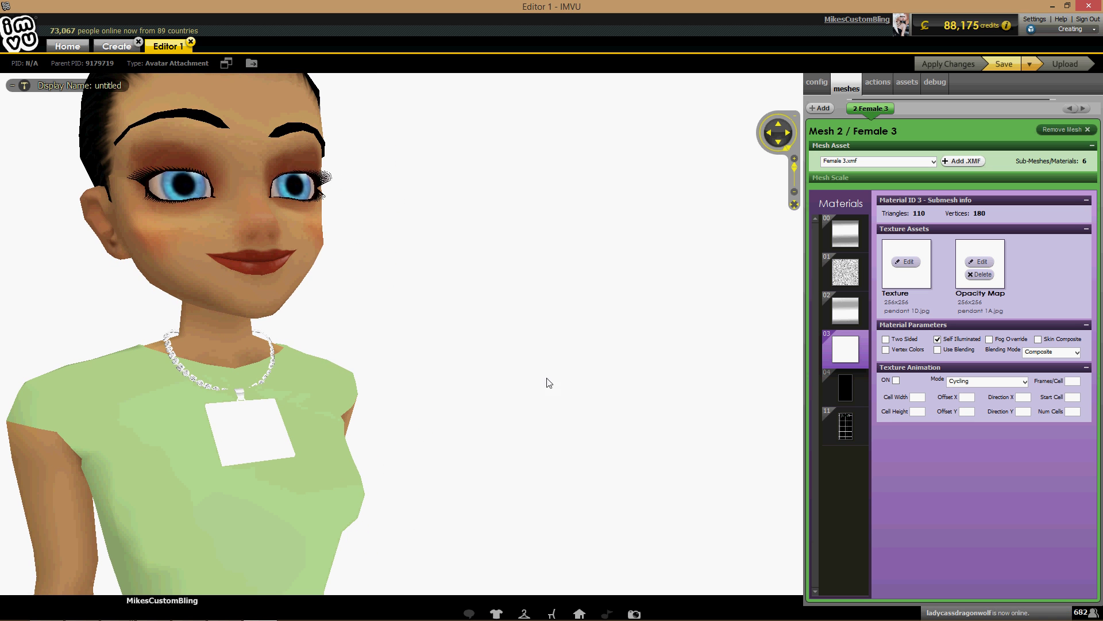
click(1053, 5)
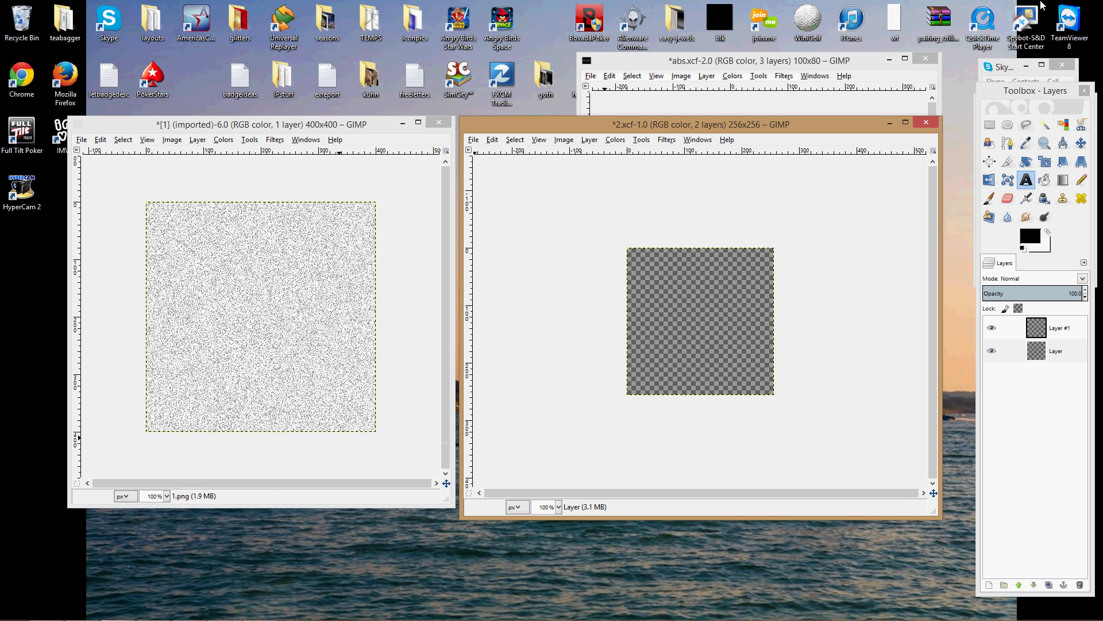
- Create a new 256 × 256 px image in GIMP and place its window over the 2.xcf image
click(473, 140)
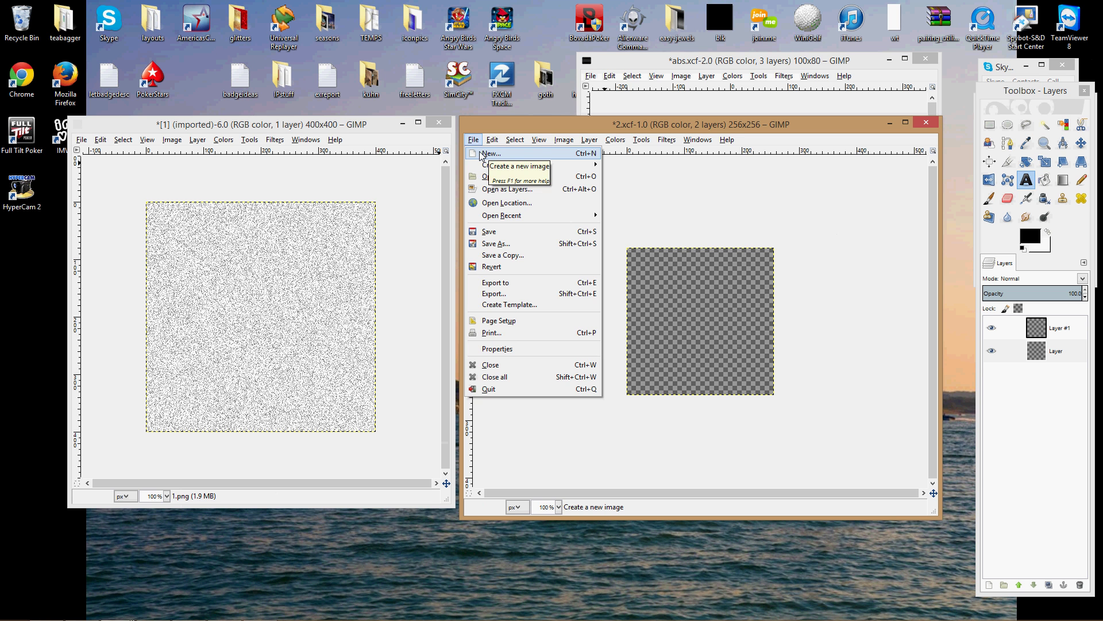
mouse_move(495, 143)
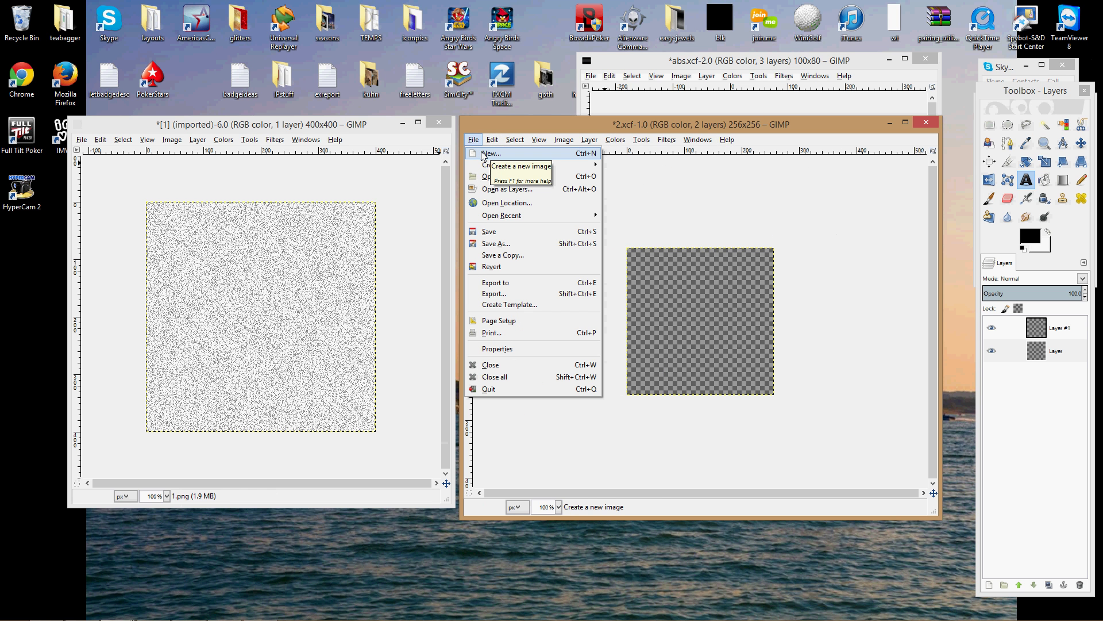
click(483, 154)
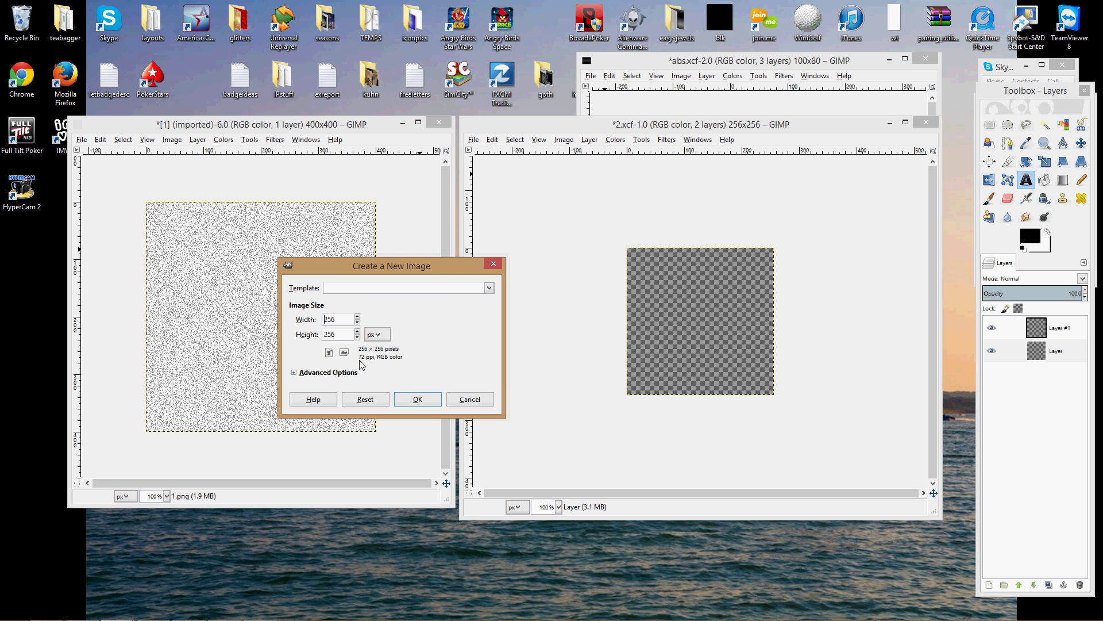
click(416, 399)
drag(352, 290, 481, 420)
drag(240, 101, 625, 144)
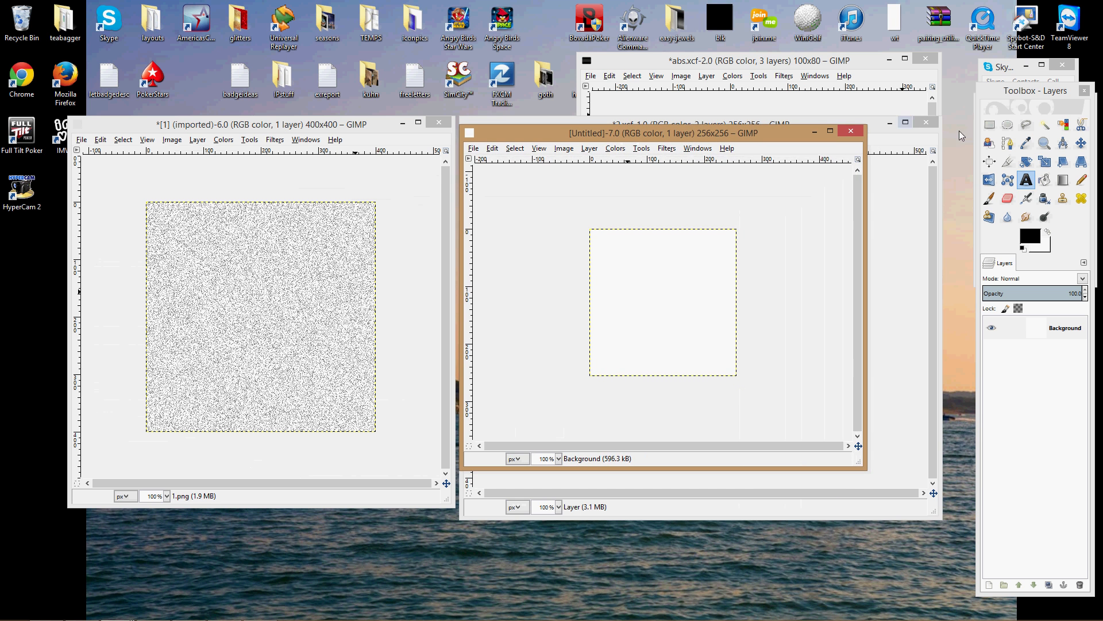
- Close the 2.xcf image without saving, and align and enlarge the new image's window beside the glitter image
click(924, 123)
click(705, 366)
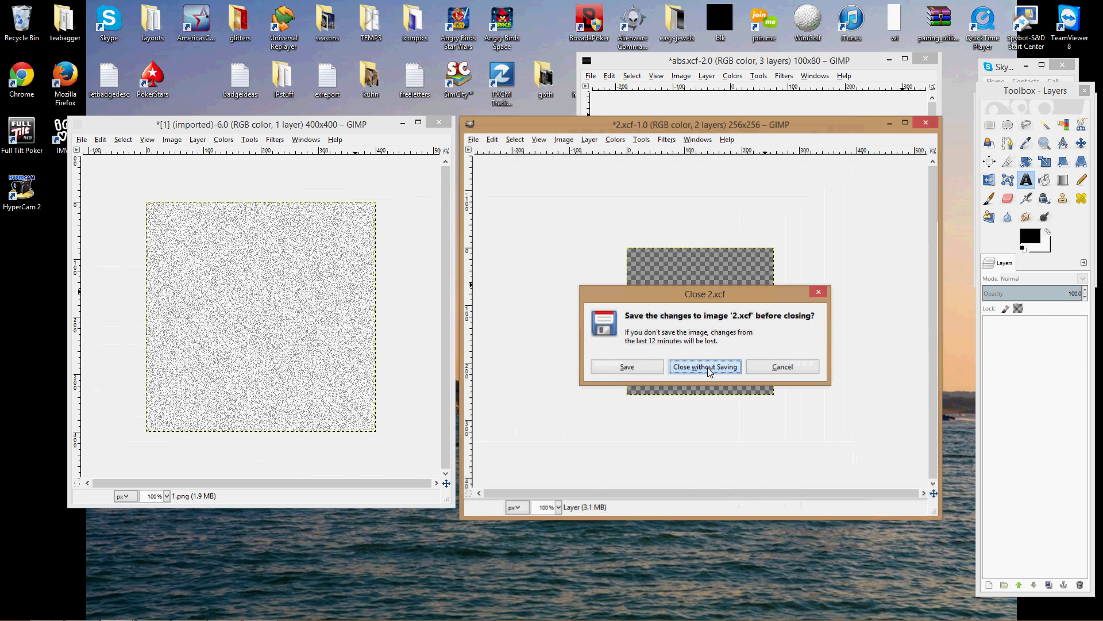
drag(568, 136, 567, 127)
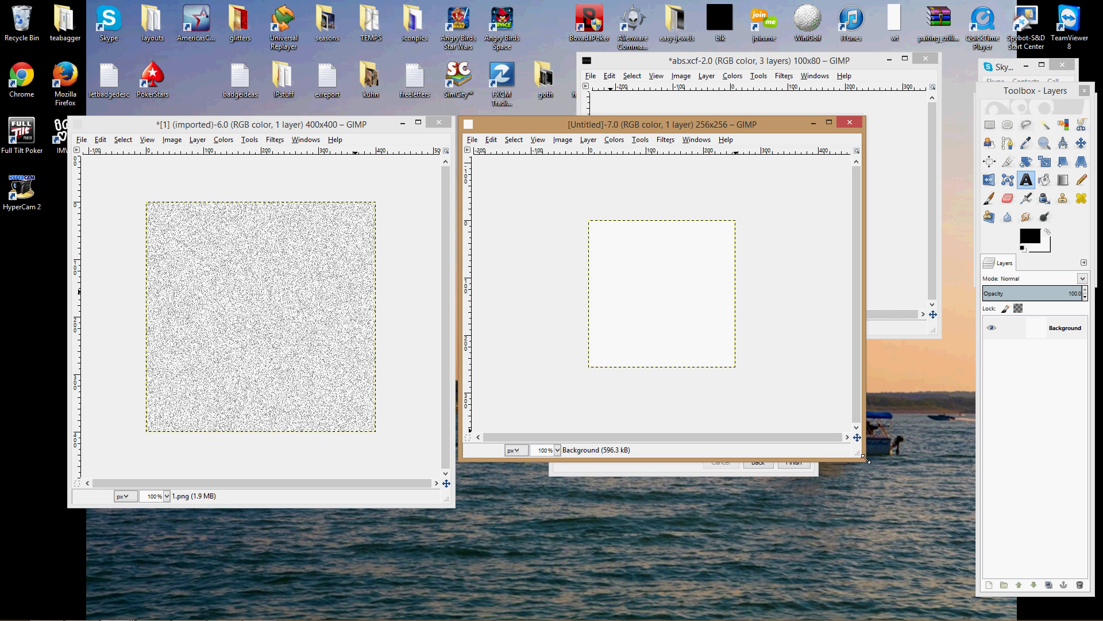
drag(861, 456, 894, 506)
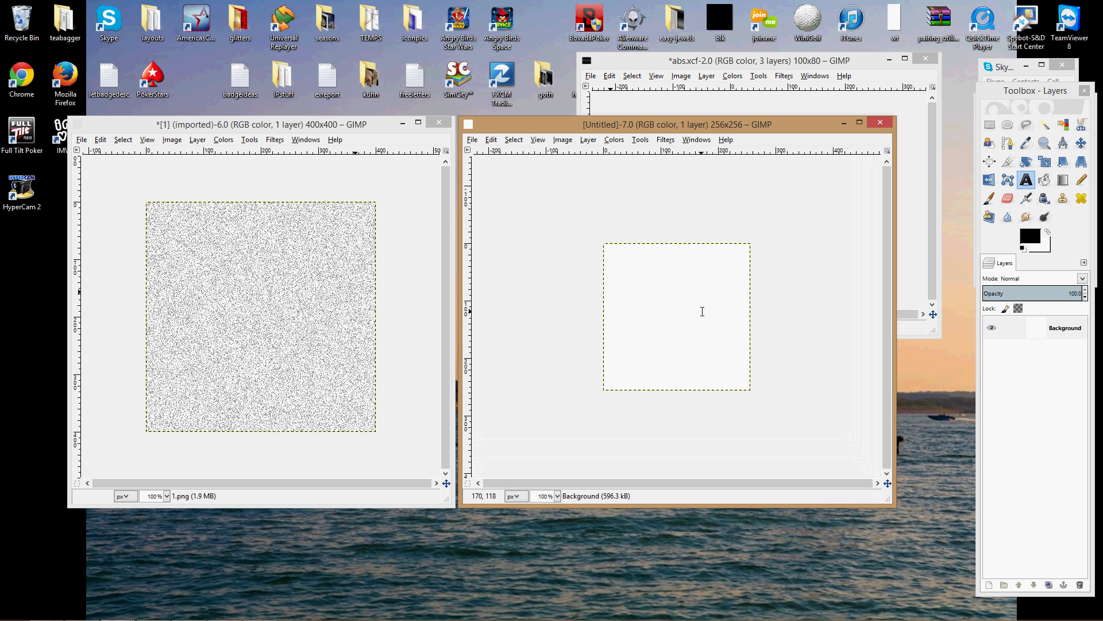
- Add five transparent 256 × 256 px layers above the Background layer of the new image
click(1045, 330)
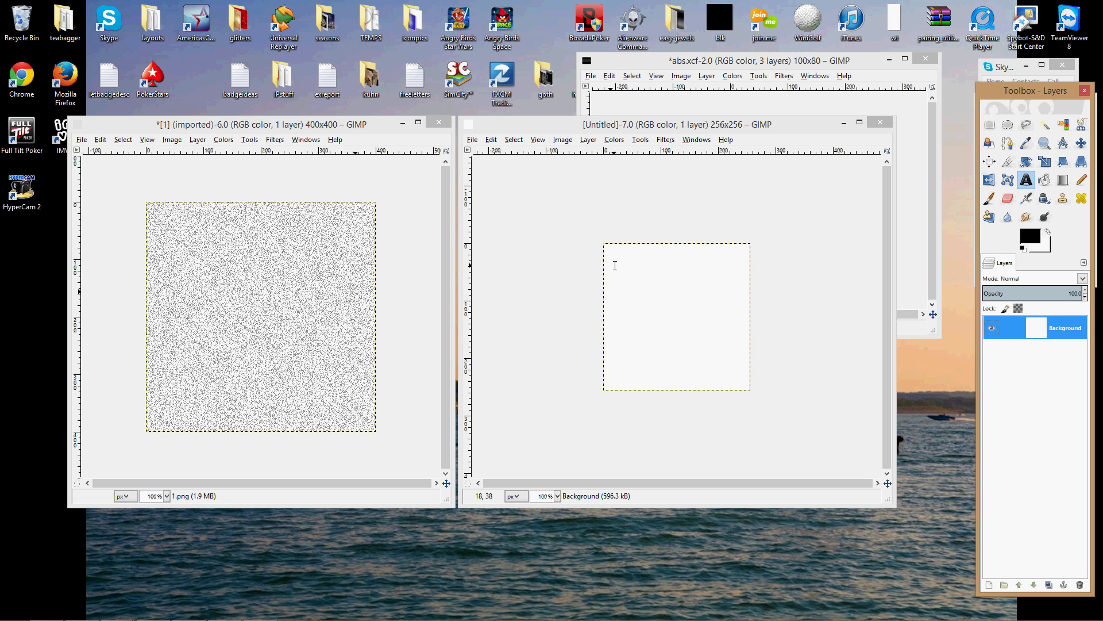
click(990, 585)
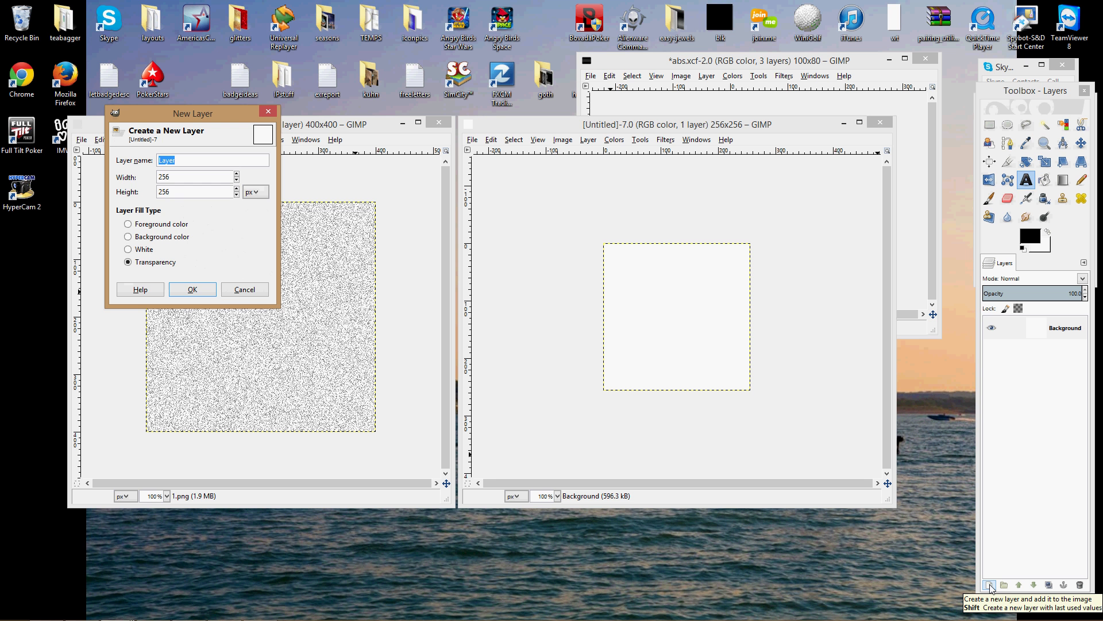
key(Return)
click(990, 585)
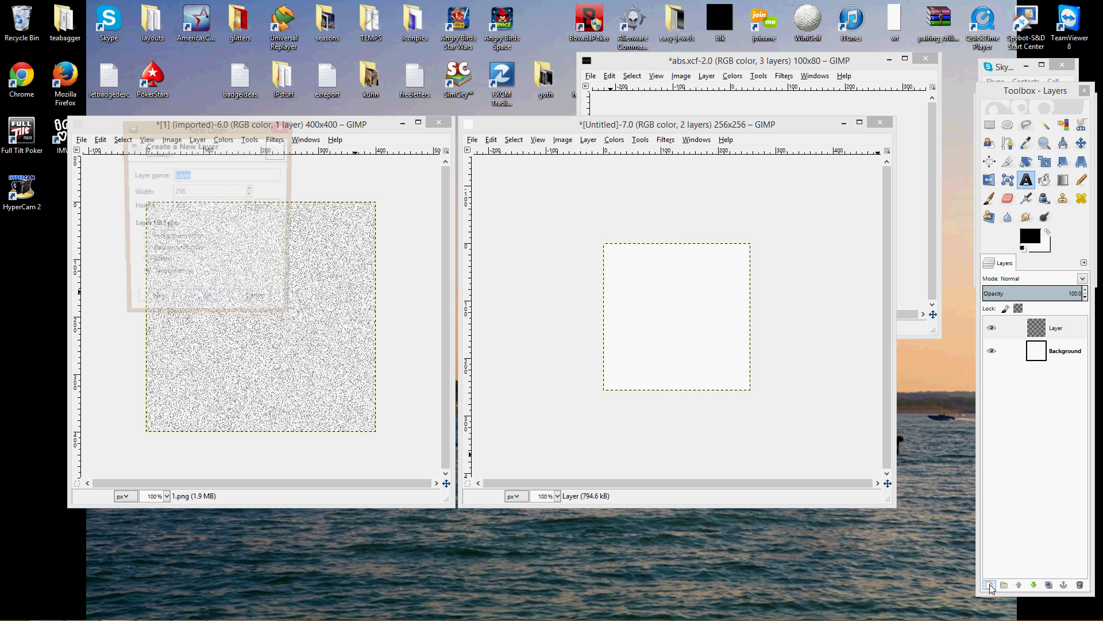
key(Return)
click(989, 585)
key(Return)
click(990, 584)
key(Return)
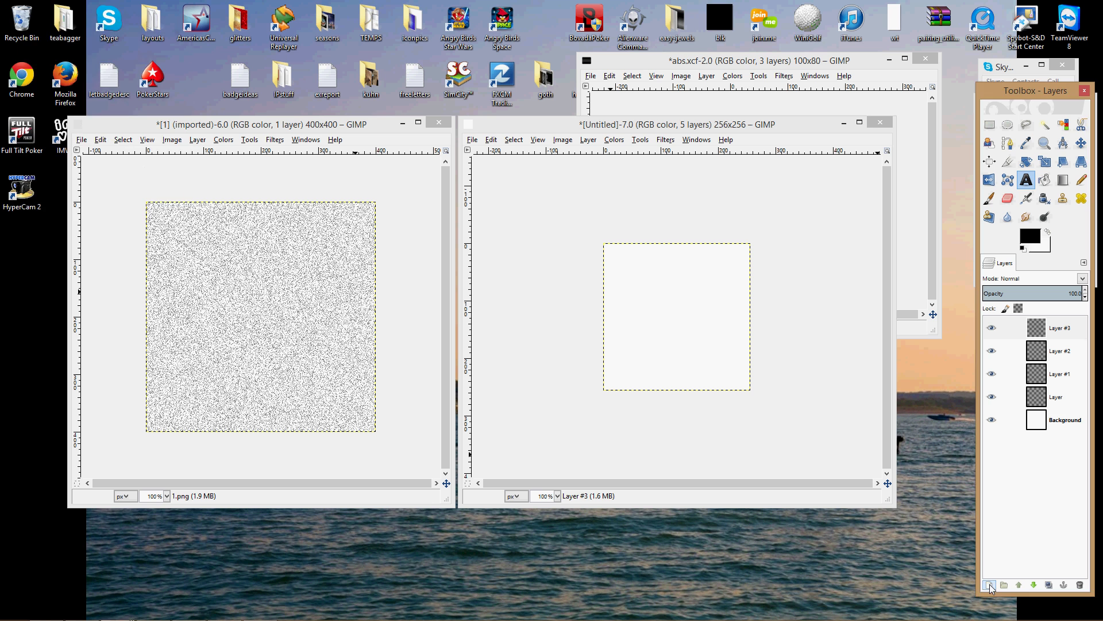
click(989, 585)
key(Return)
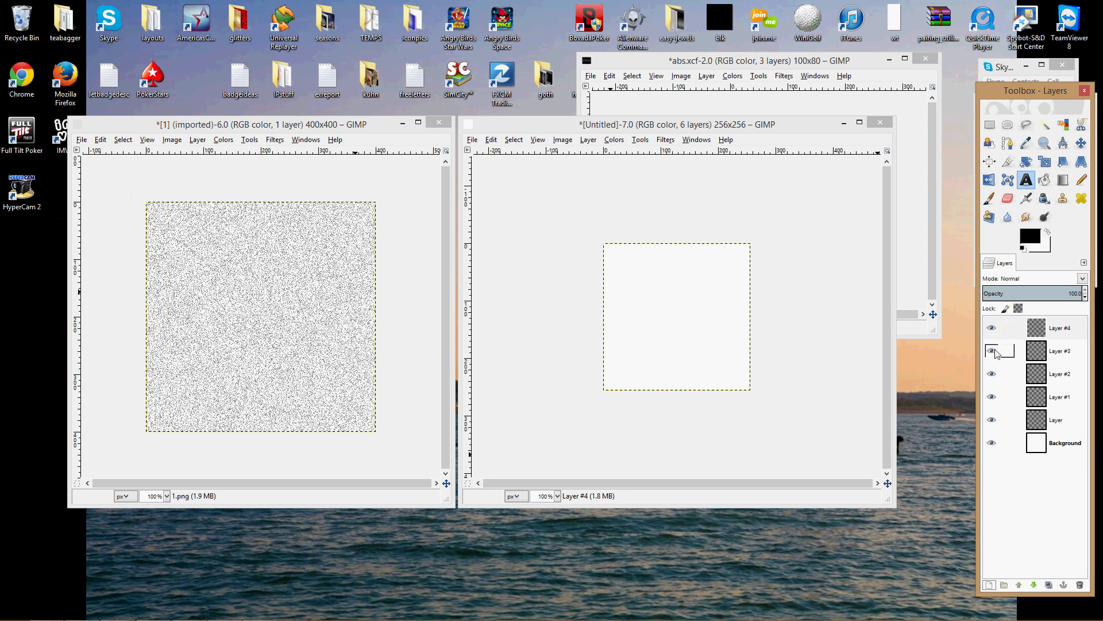
- Invert the Background layer from white to black and hide it
click(1037, 445)
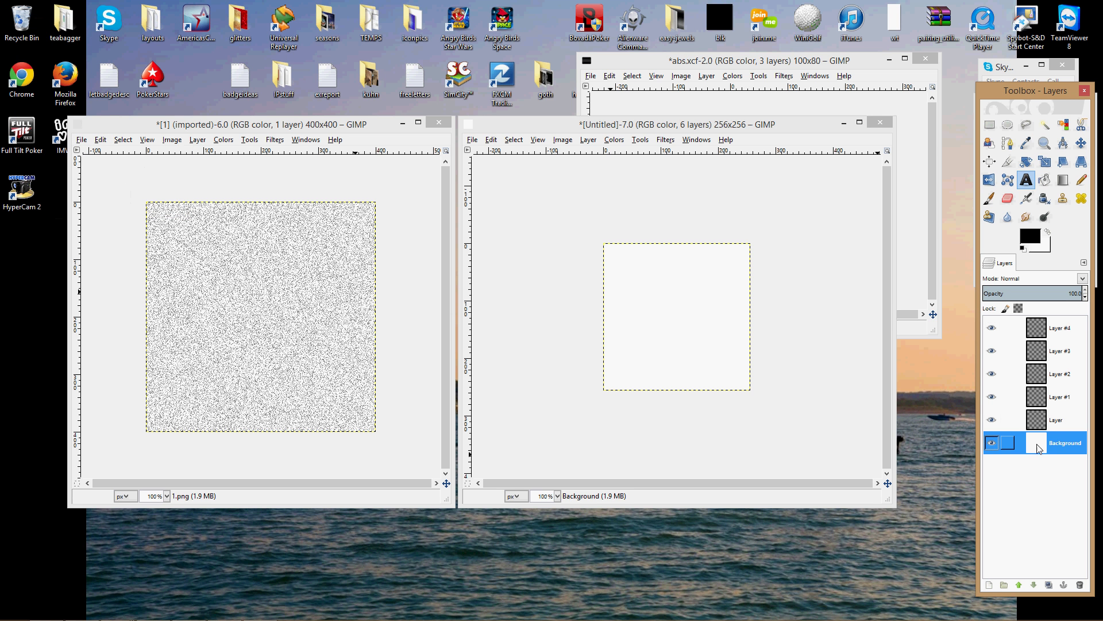
click(991, 443)
click(991, 443)
click(618, 144)
click(638, 282)
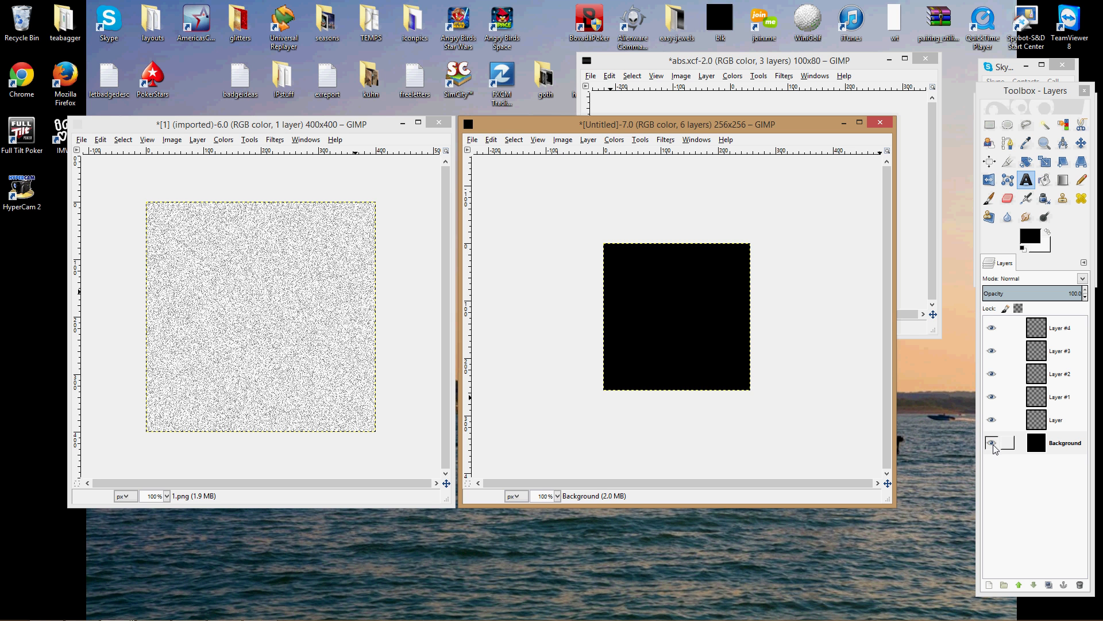
click(994, 447)
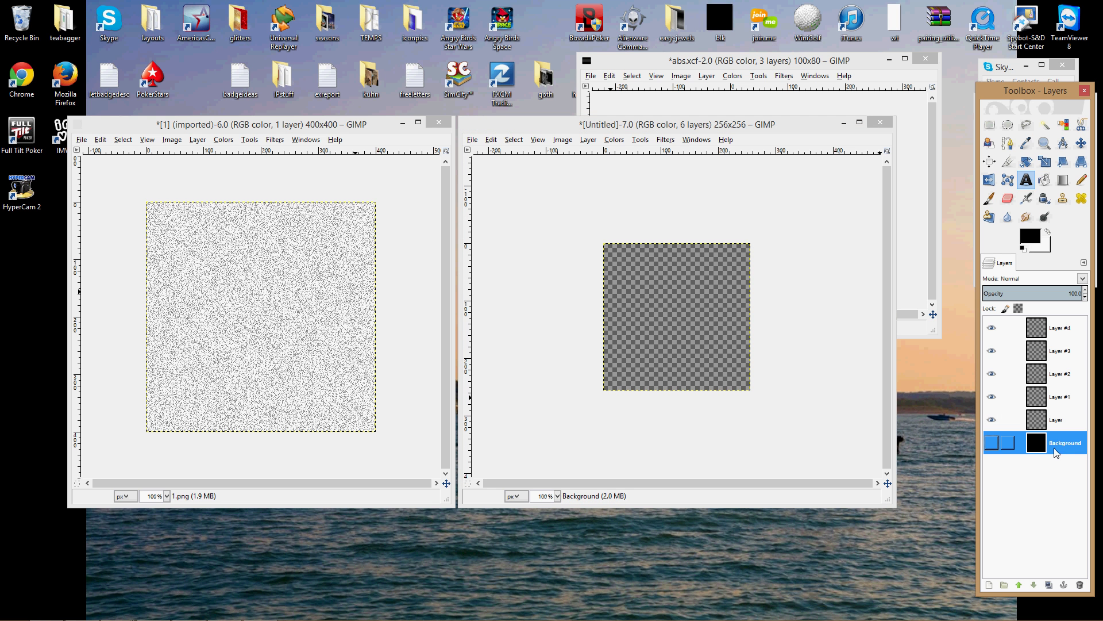
- Draw a text box about 397 × 329 px above Layer #4 and enter the first name in the Strasua font
click(1040, 329)
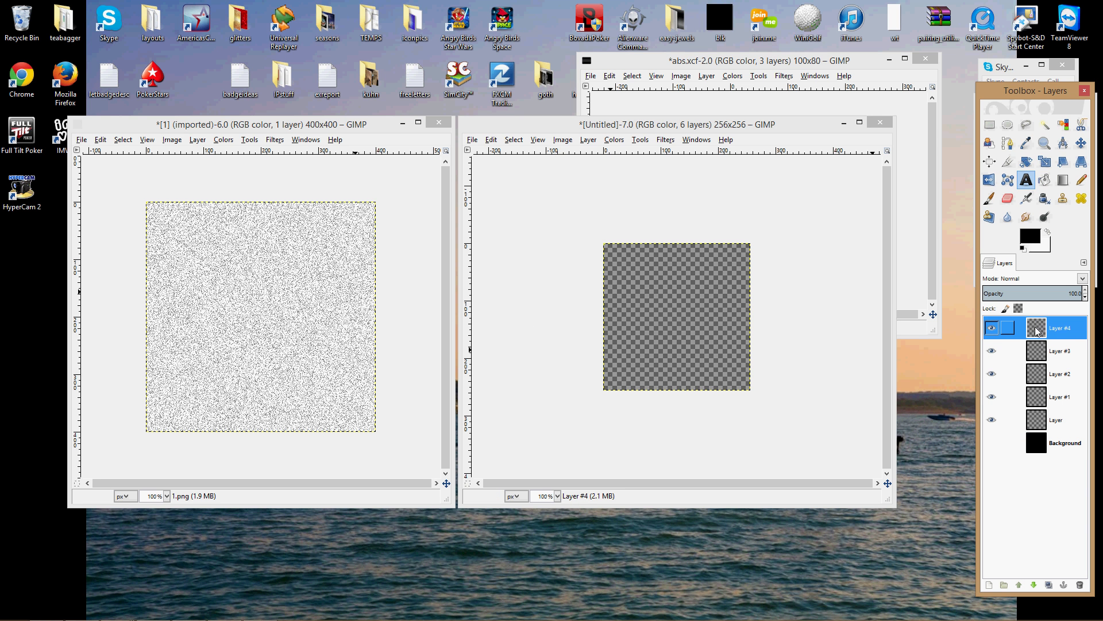
double_click(1026, 181)
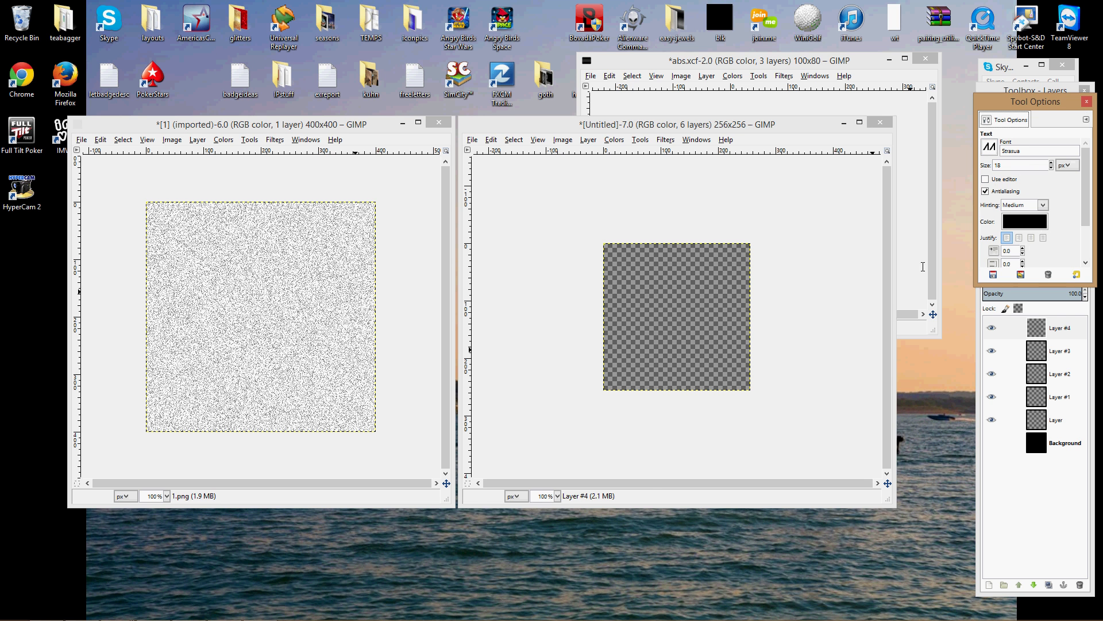
drag(841, 439, 613, 251)
text(mike)
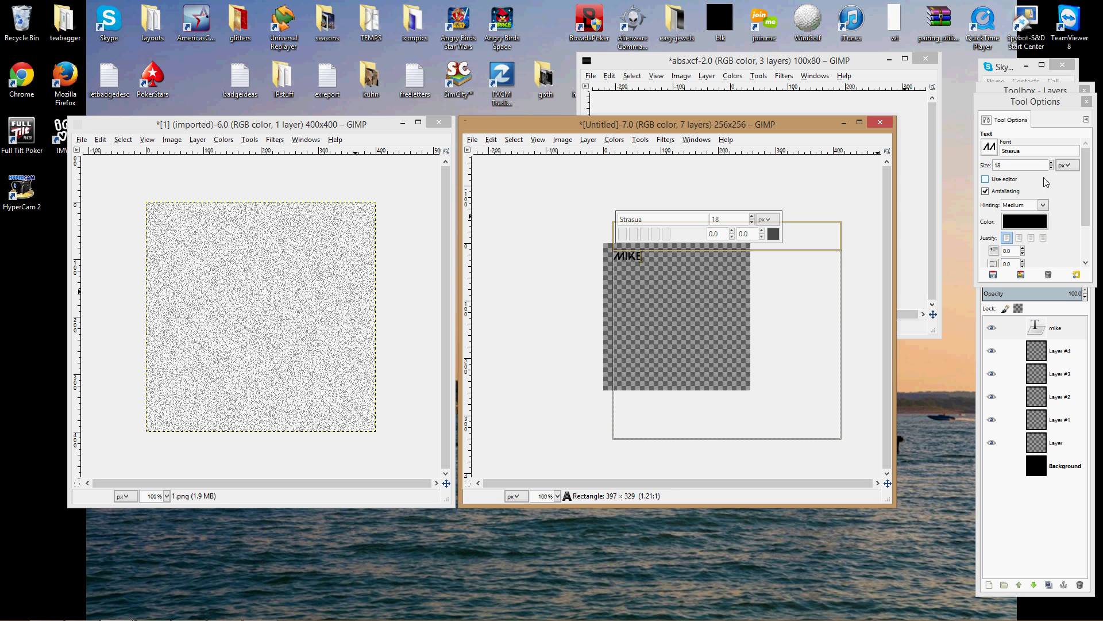
- Enlarge the name text to a size of 80 px so it fits the canvas width
drag(1054, 167, 1054, 166)
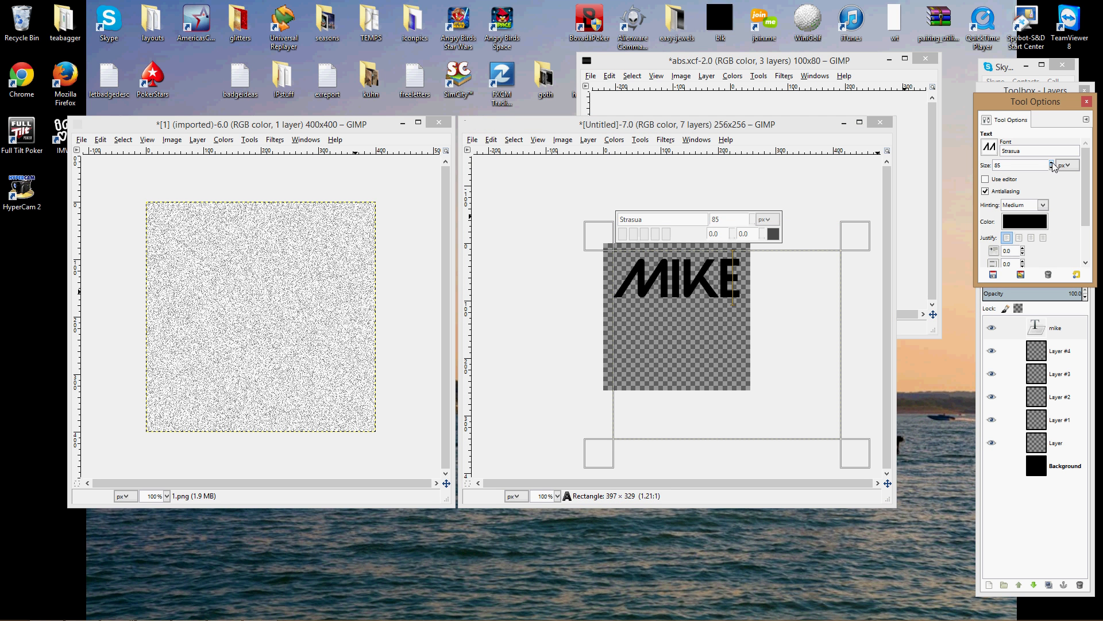
click(1050, 163)
click(1050, 163)
click(1049, 162)
click(1050, 163)
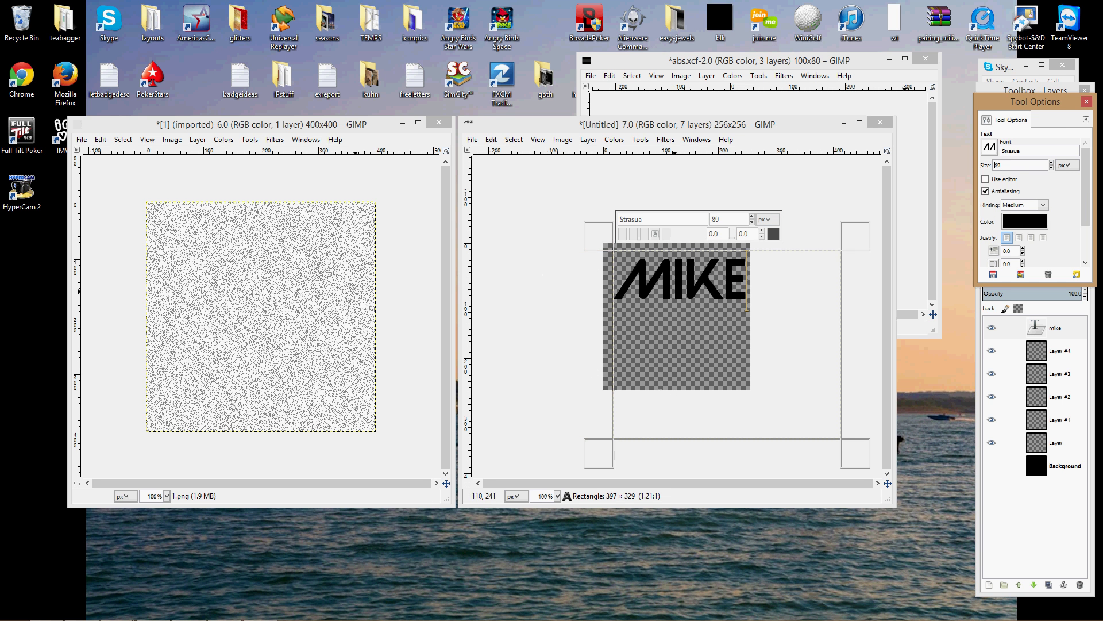
click(1054, 169)
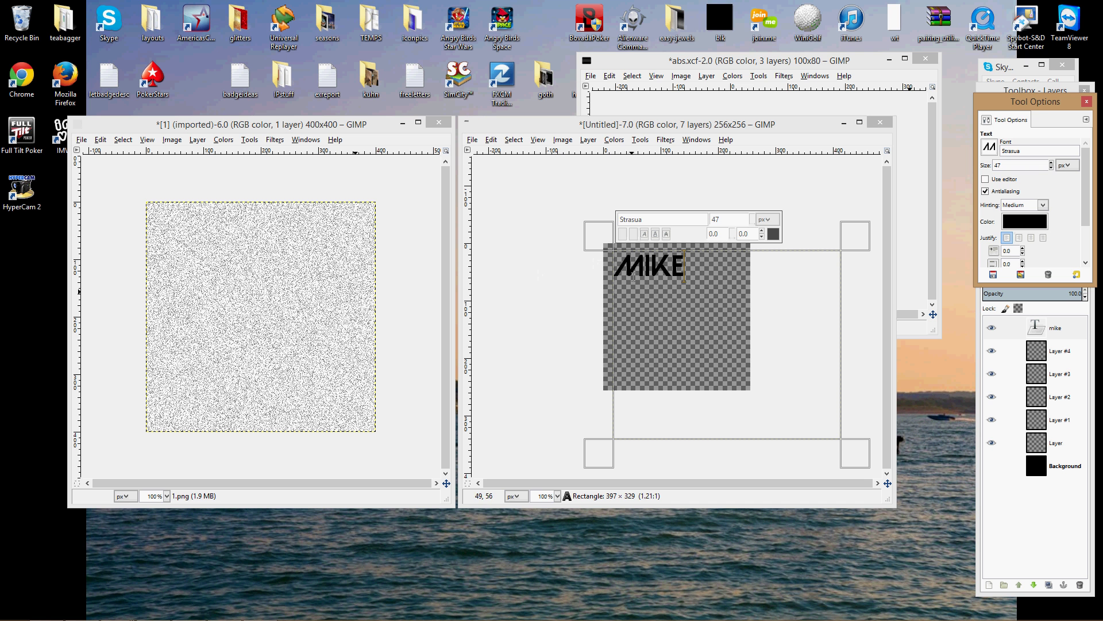
click(1051, 162)
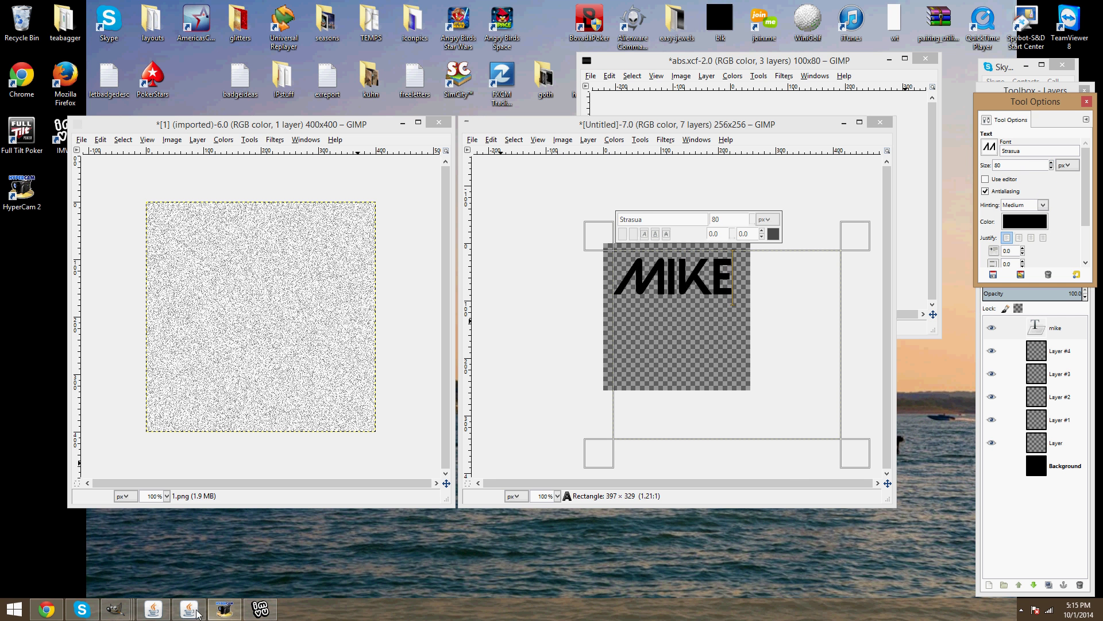
- Check the blank pendant in the IMVU editor, and enlarge the name text in GIMP to 90 px
click(261, 609)
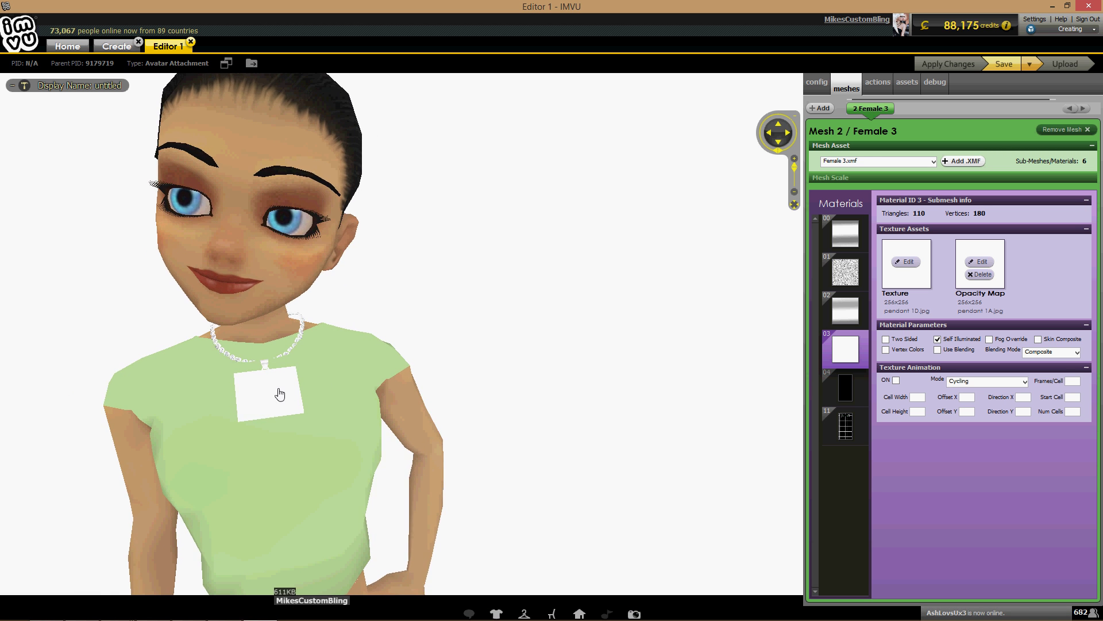
click(1053, 7)
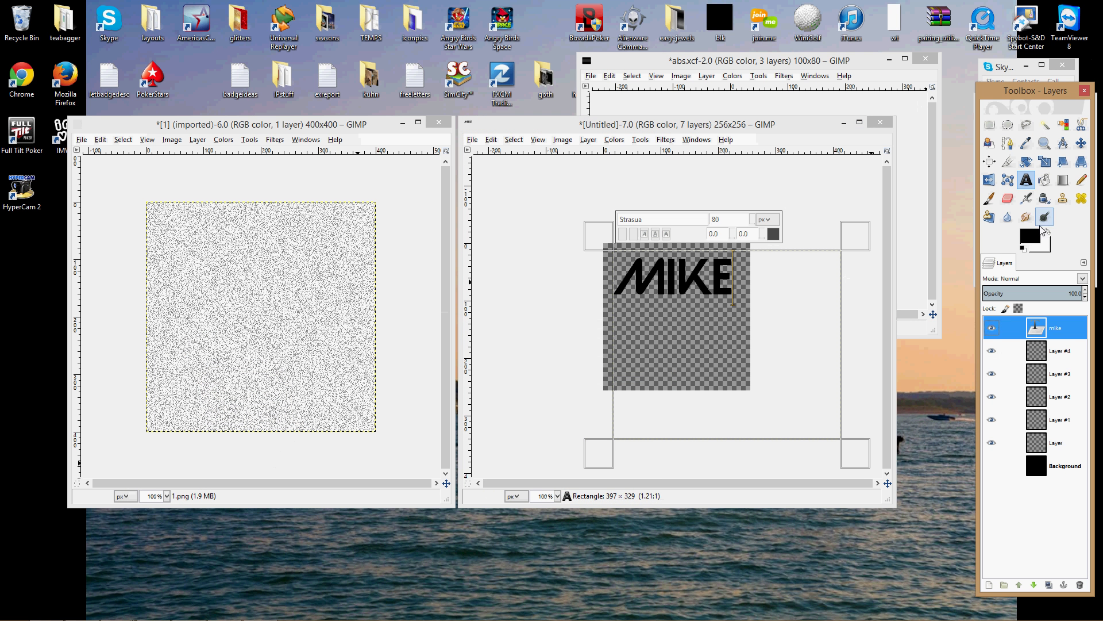
double_click(1026, 180)
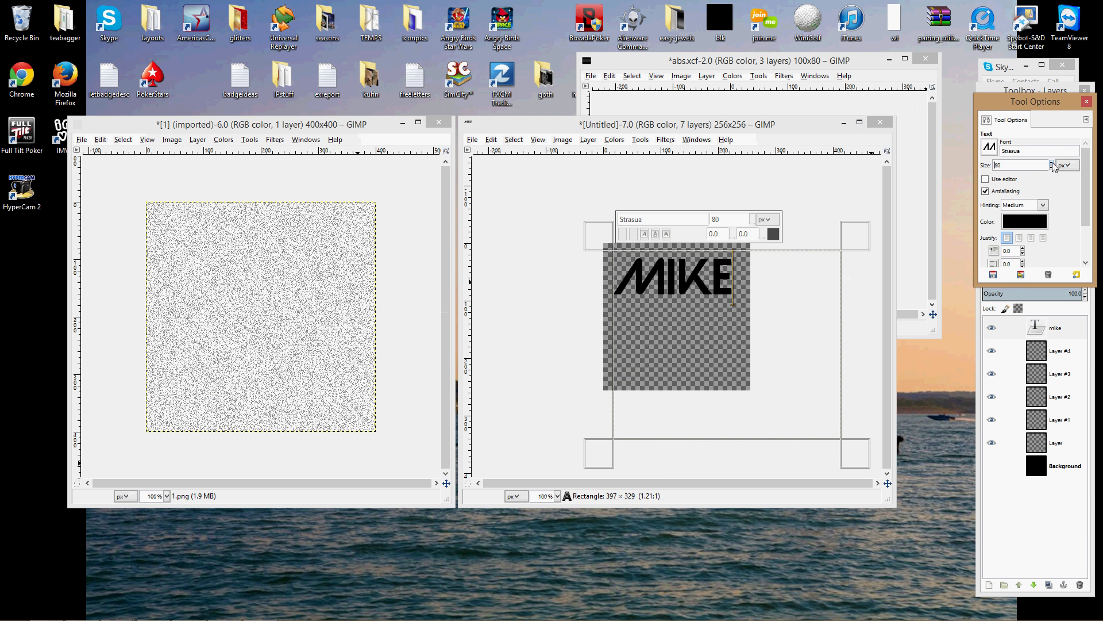
click(1052, 164)
click(1052, 163)
click(1052, 163)
click(1052, 163)
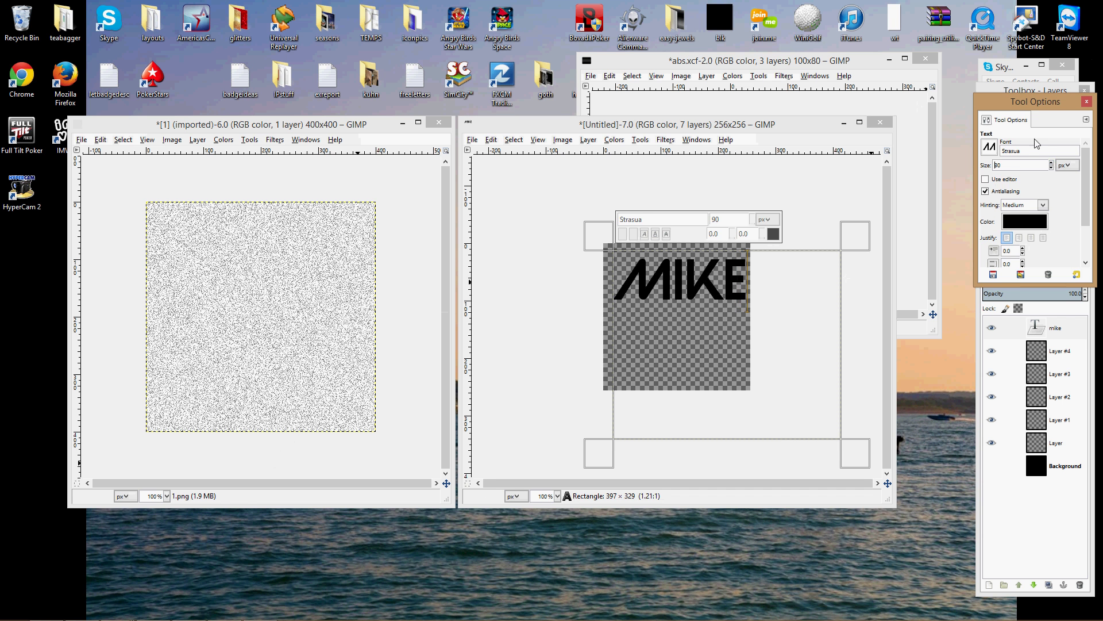
- Move the name text up against the canvas's upper edge so that all its letters fit within the canvas width
click(1018, 91)
click(1081, 143)
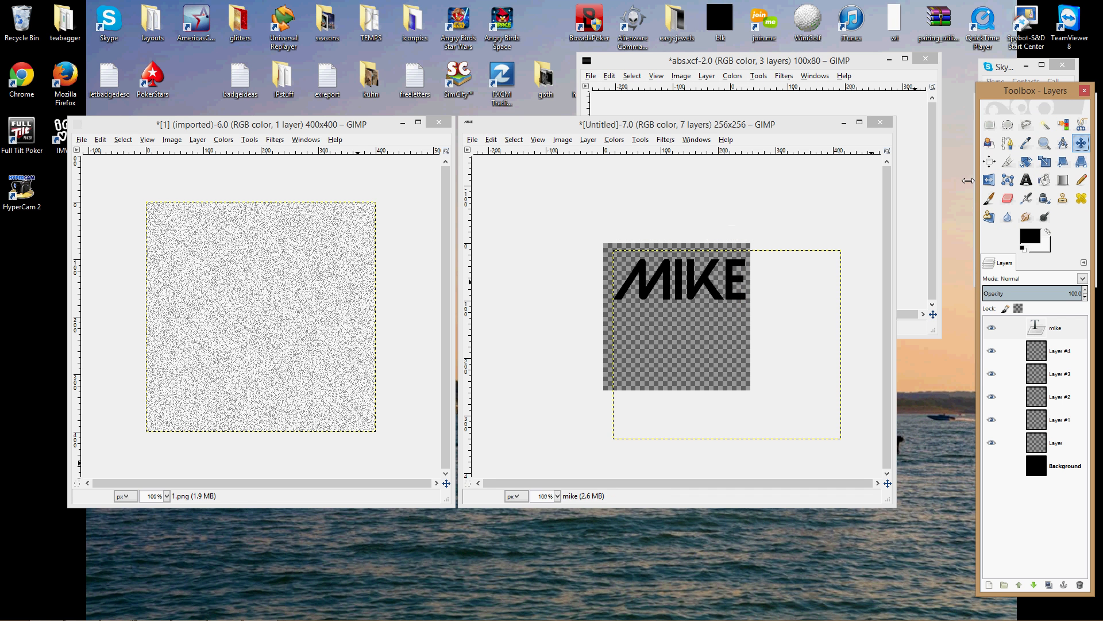
drag(694, 293, 689, 280)
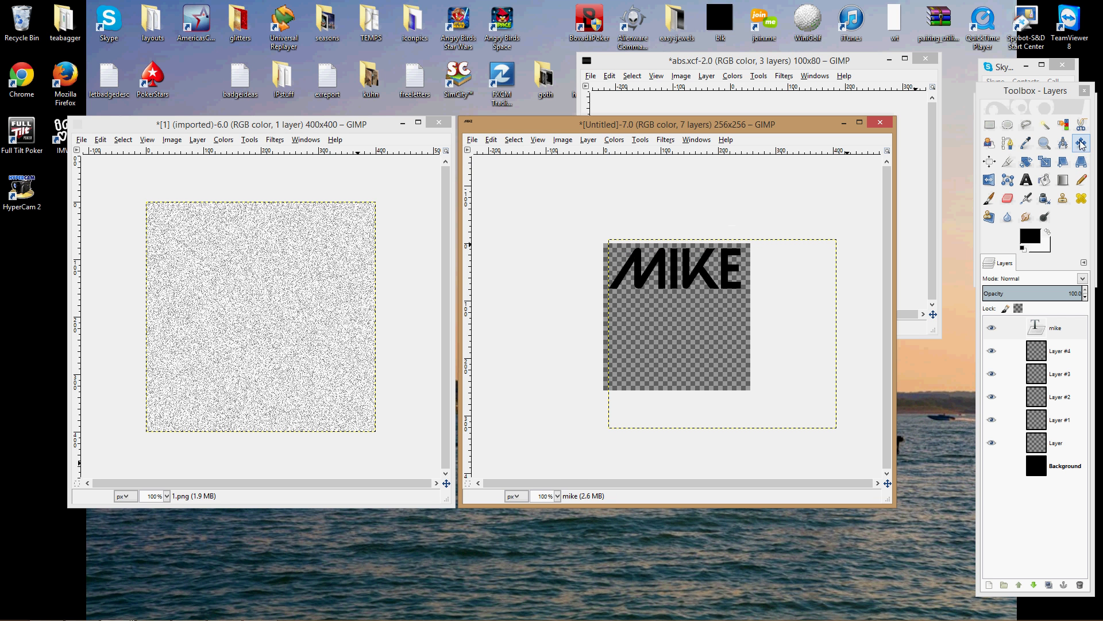
drag(690, 277, 689, 278)
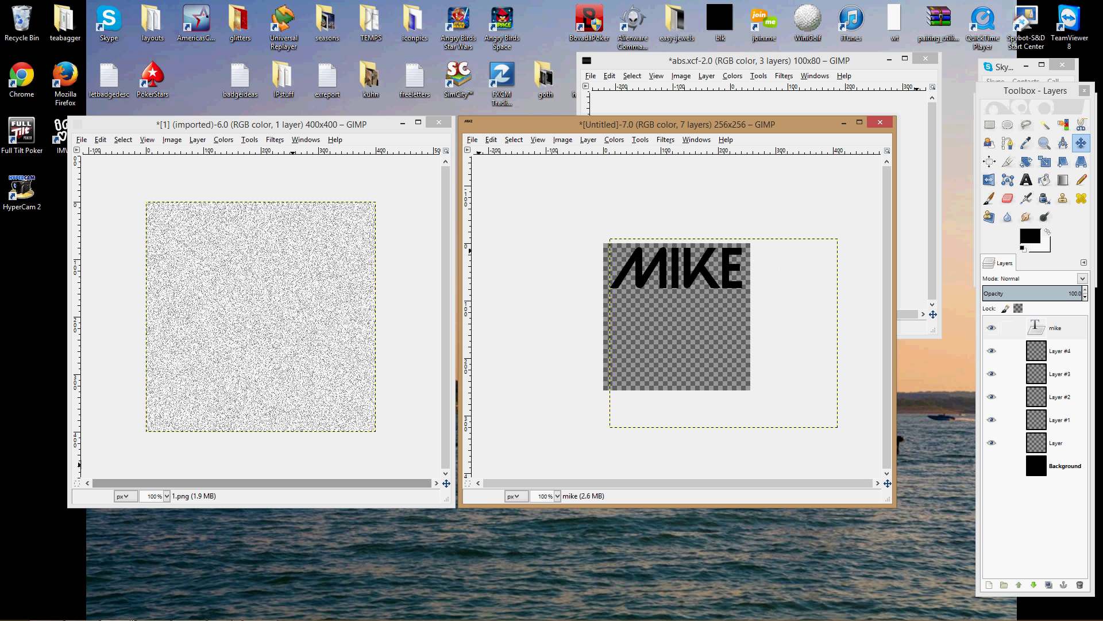
mouse_move(150, 616)
click(268, 614)
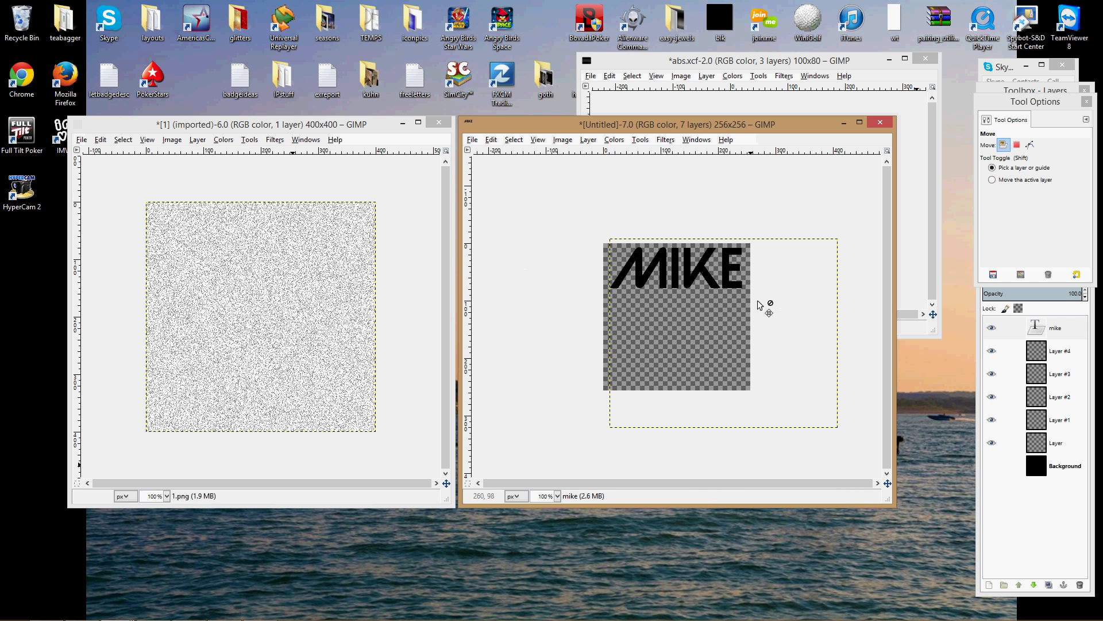
click(1086, 101)
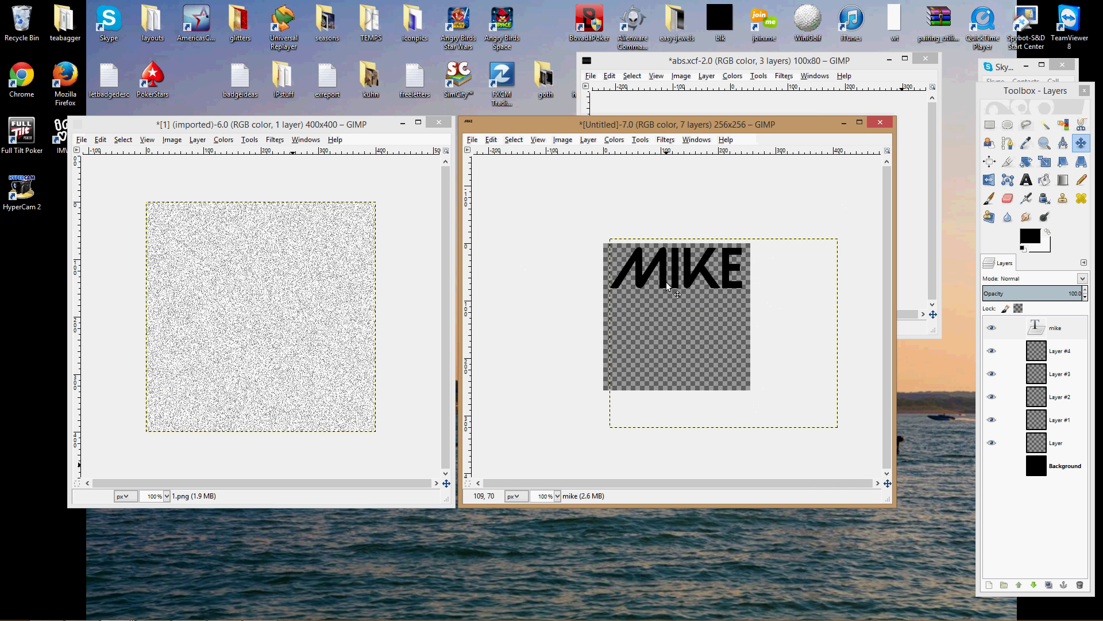
- Stretch the name layer vertically with the Scale tool to 397 × 559 px
click(1052, 167)
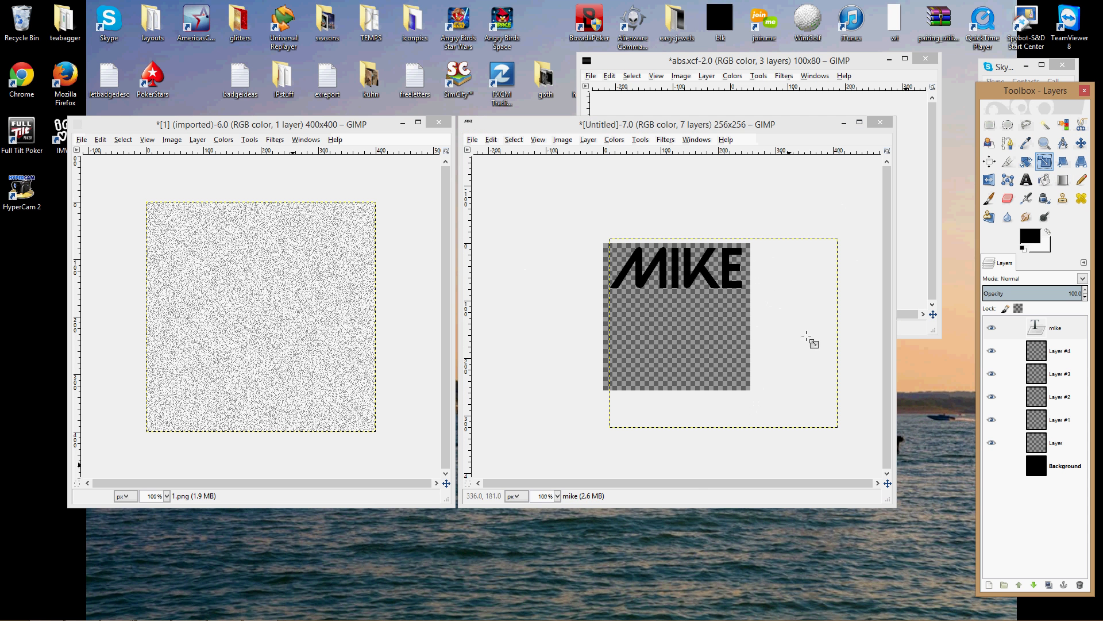
click(726, 430)
drag(724, 428, 712, 568)
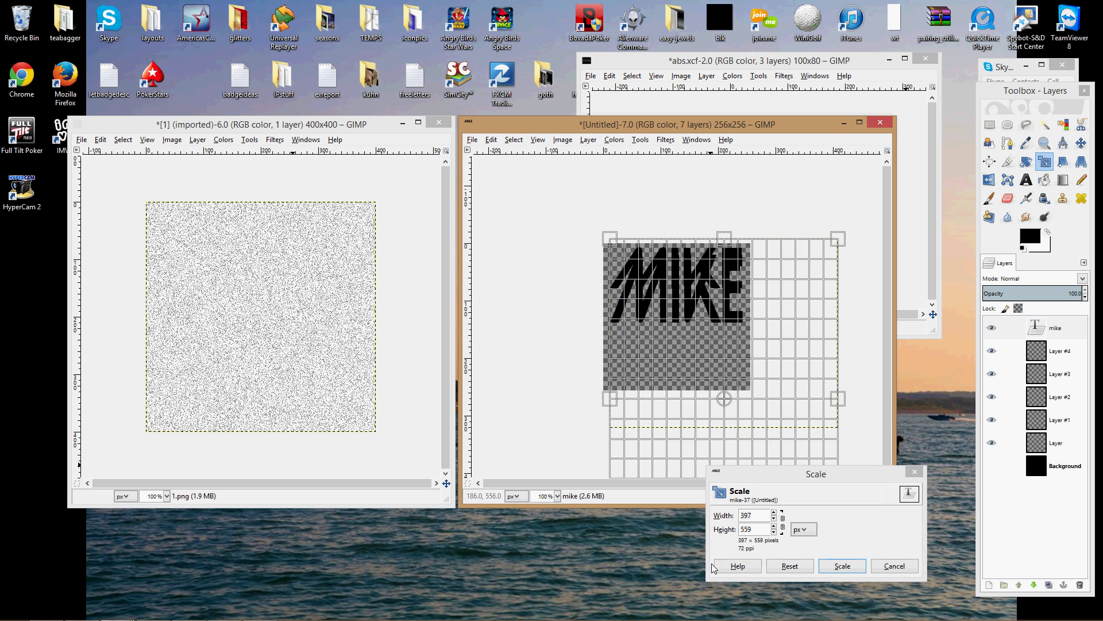
click(831, 566)
- Move the stretched name slightly up so its letters start just below the canvas's upper edge
click(1082, 144)
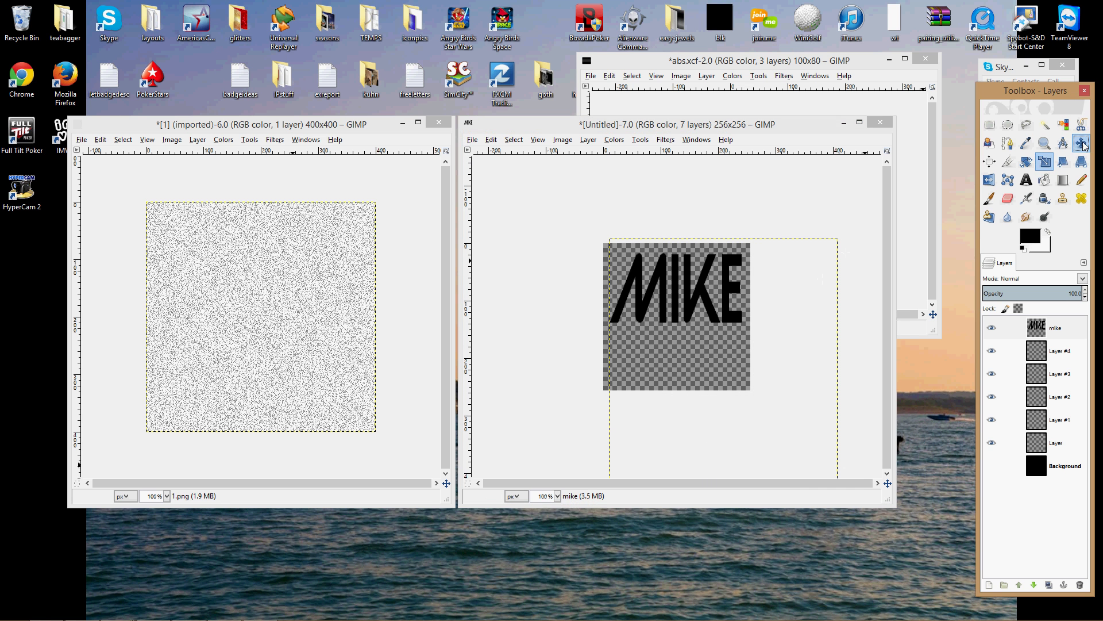
drag(687, 271, 688, 267)
right_click(686, 266)
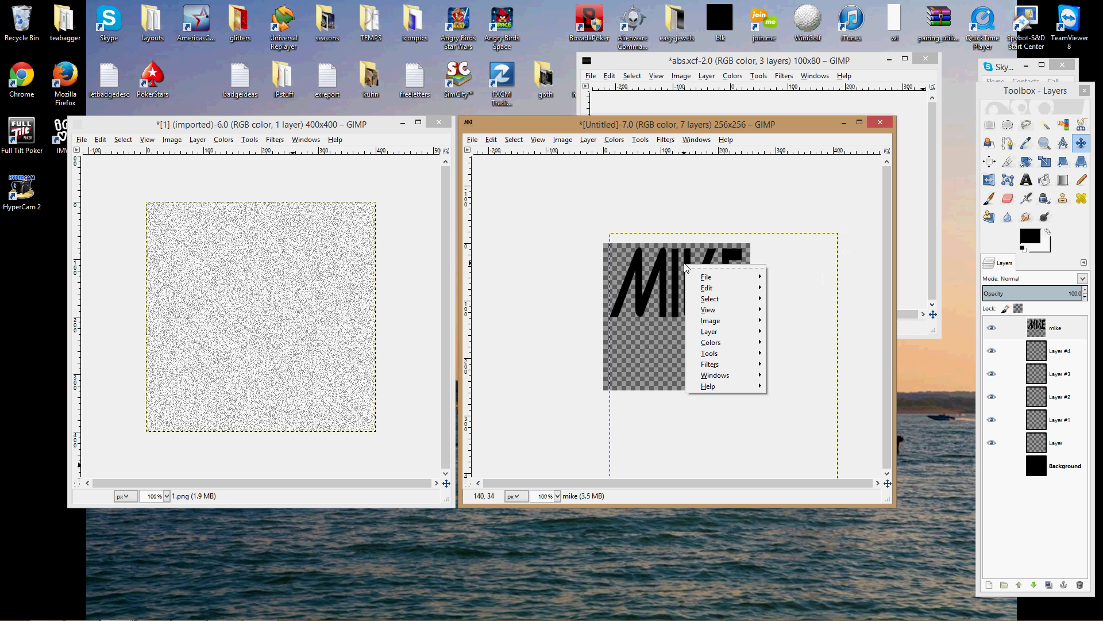
click(674, 224)
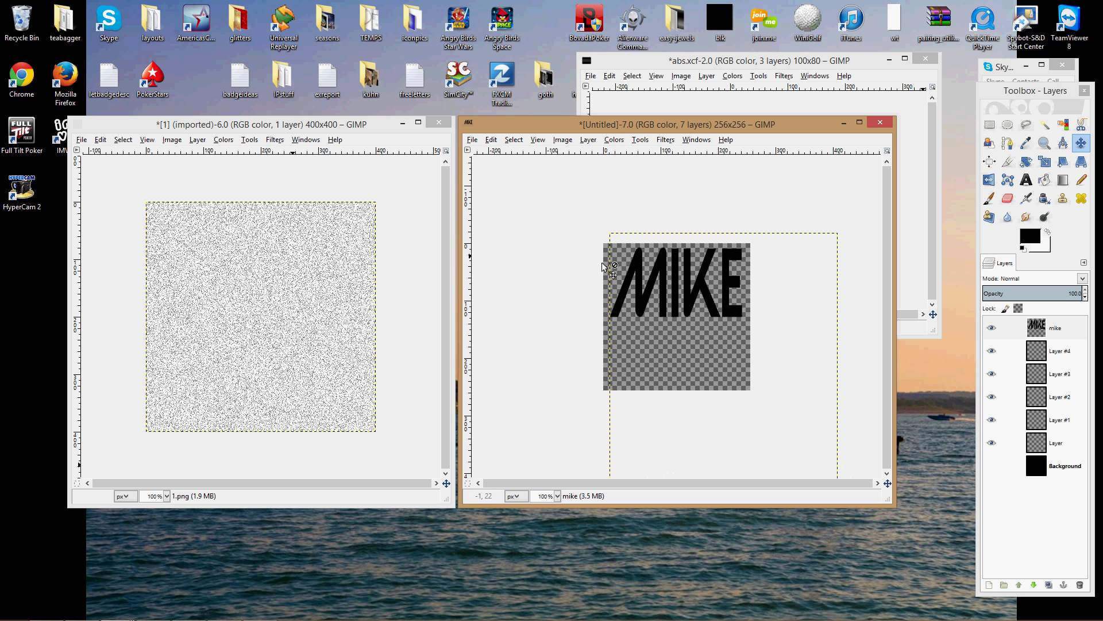
- Fit the name layer's boundary to the image size and keep that layer selected
right_click(728, 332)
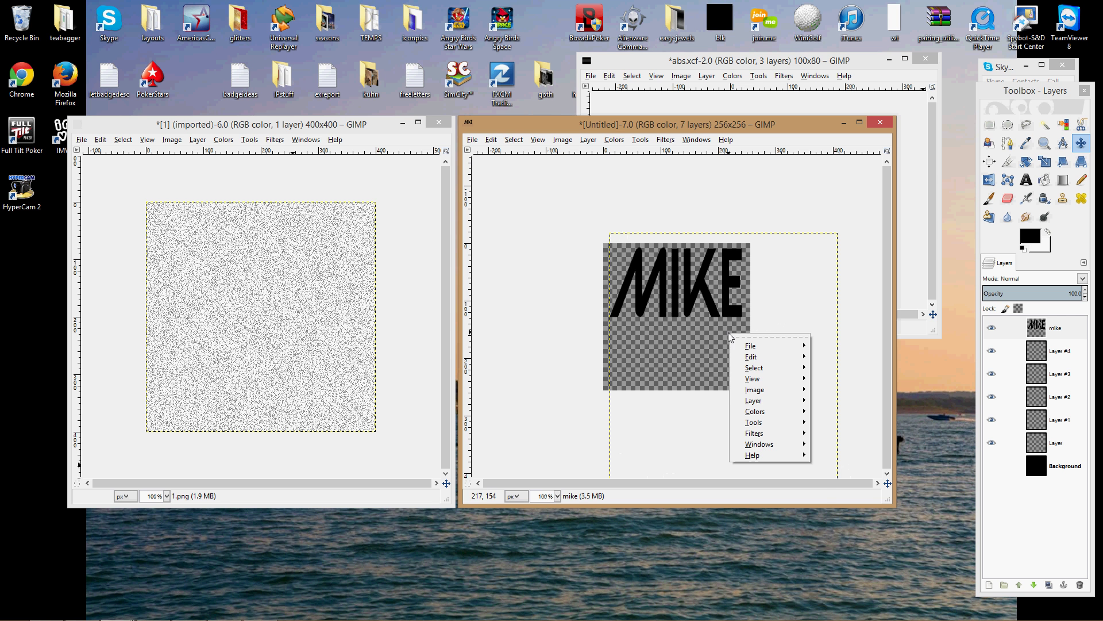
mouse_move(783, 402)
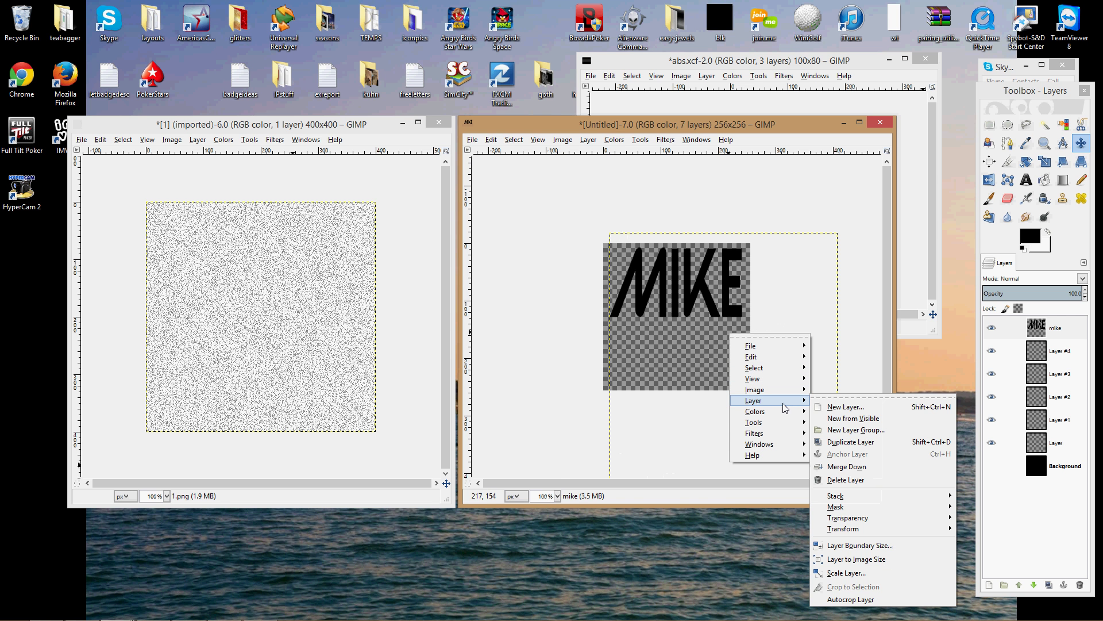
click(869, 560)
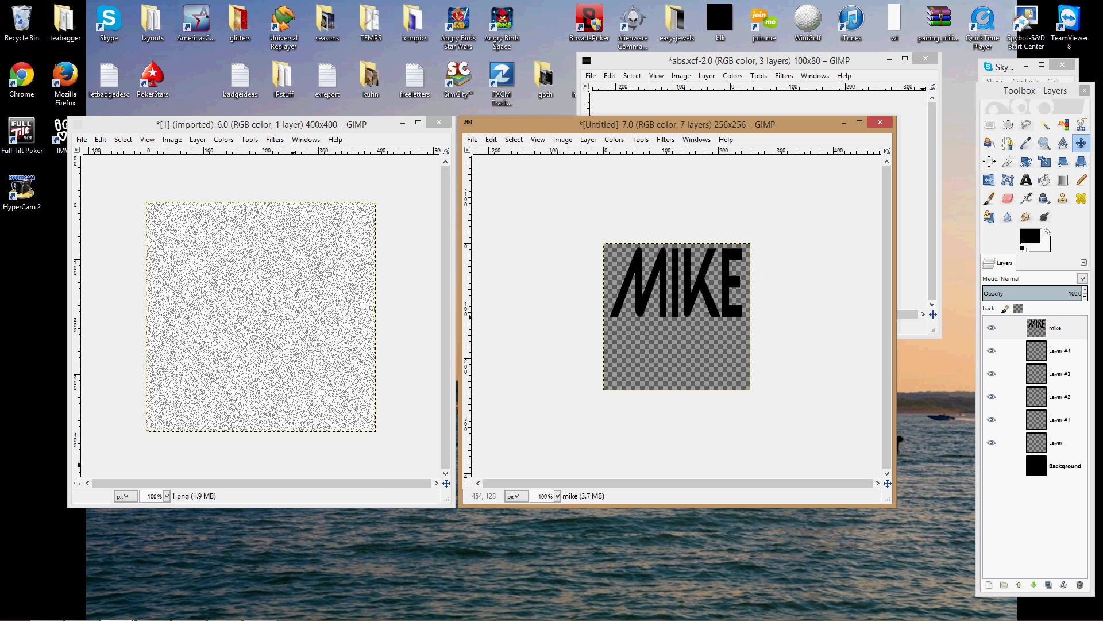
click(1044, 328)
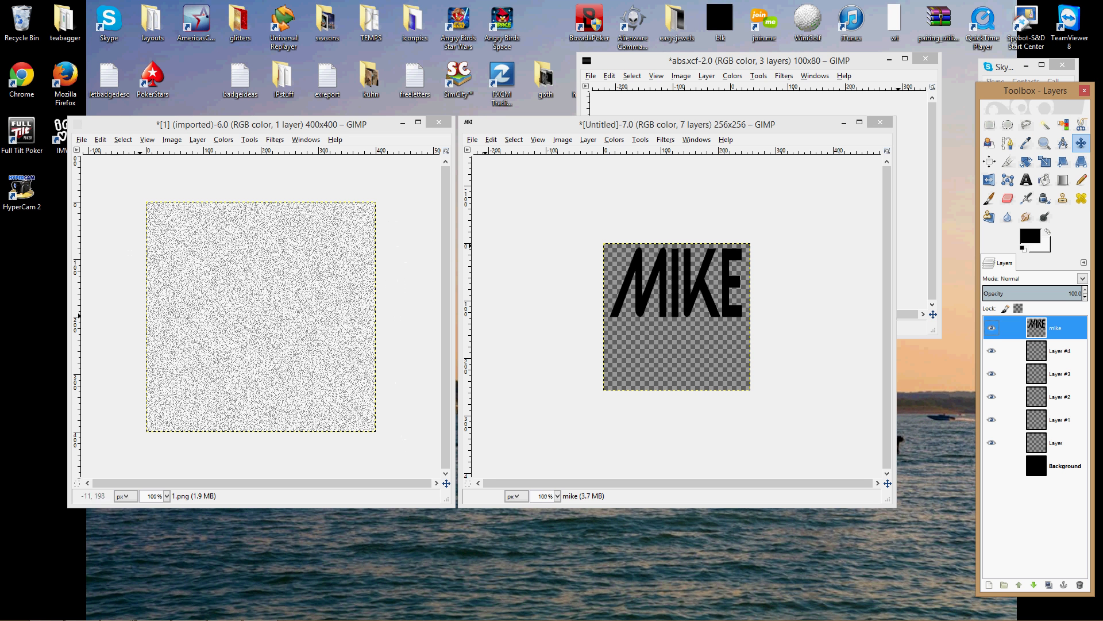
- Switch to Chrome and search Google Images for "static" in a new tab
mouse_move(204, 618)
click(46, 609)
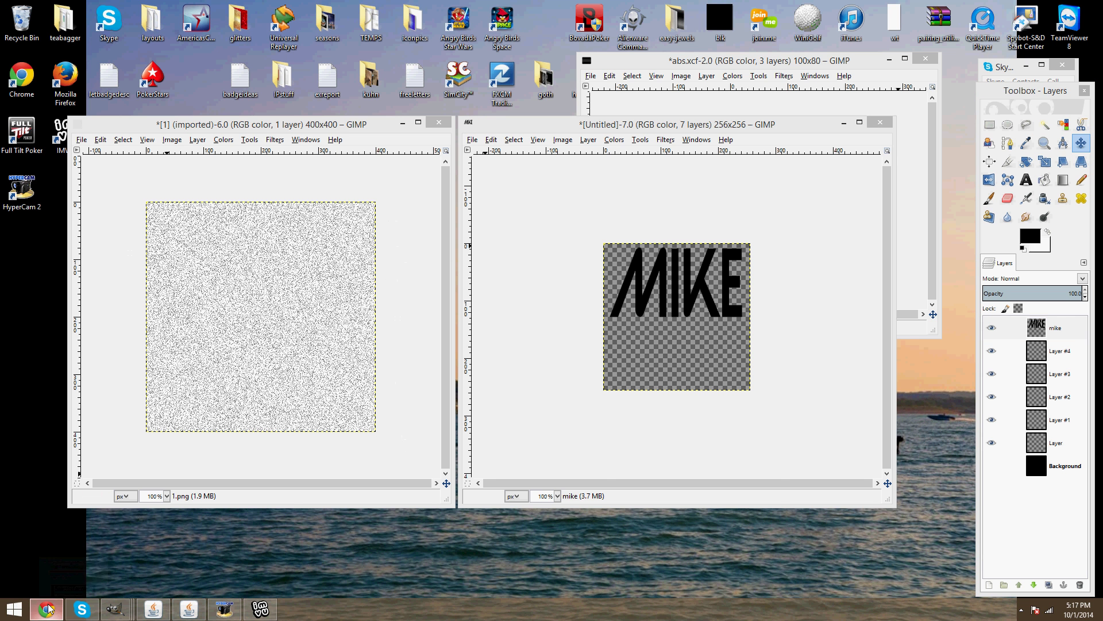
key(ctrl+t)
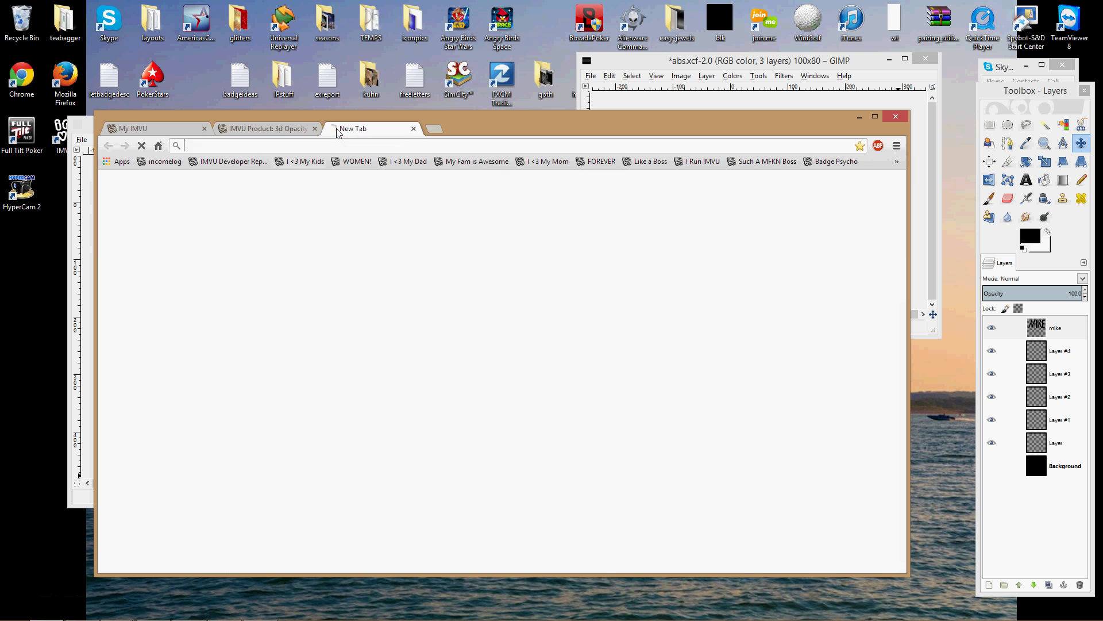
text(google)
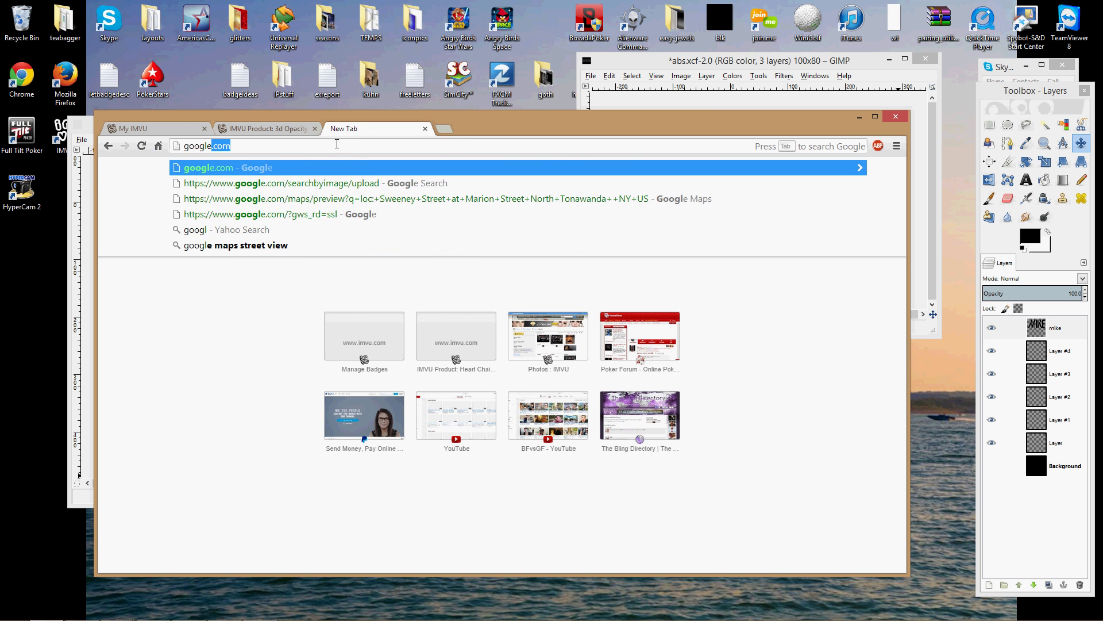
key(Return)
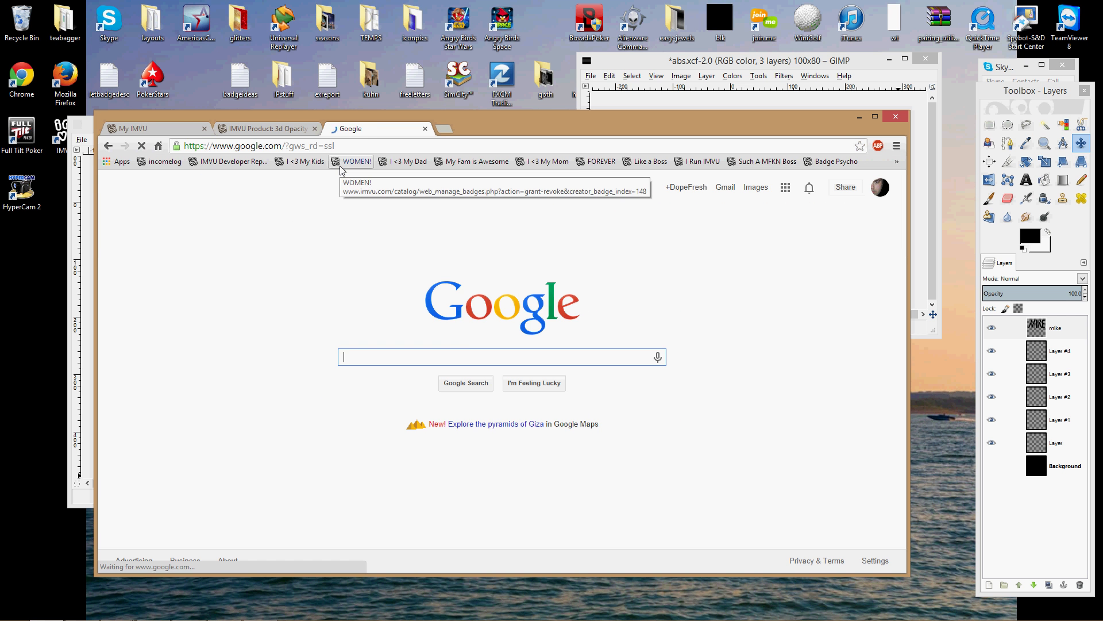
text(static)
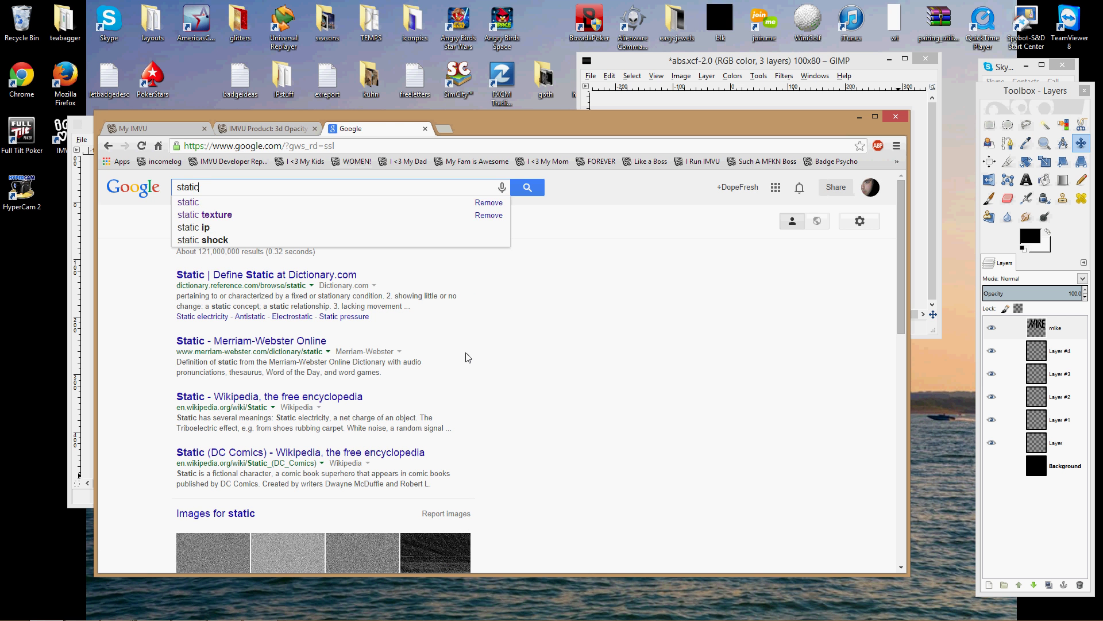
key(Return)
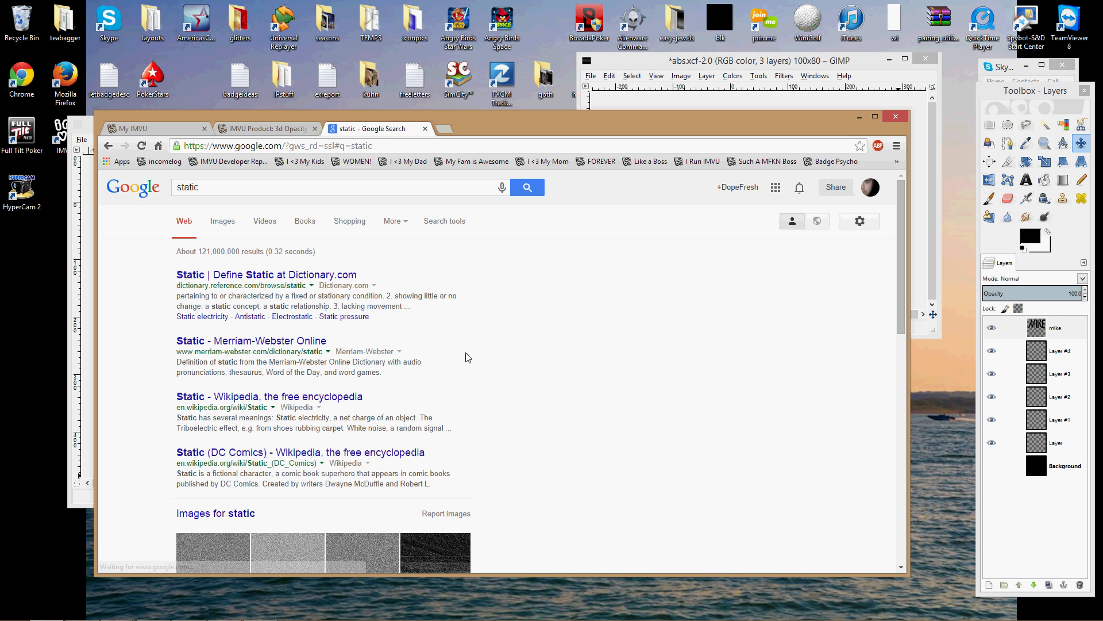
click(232, 226)
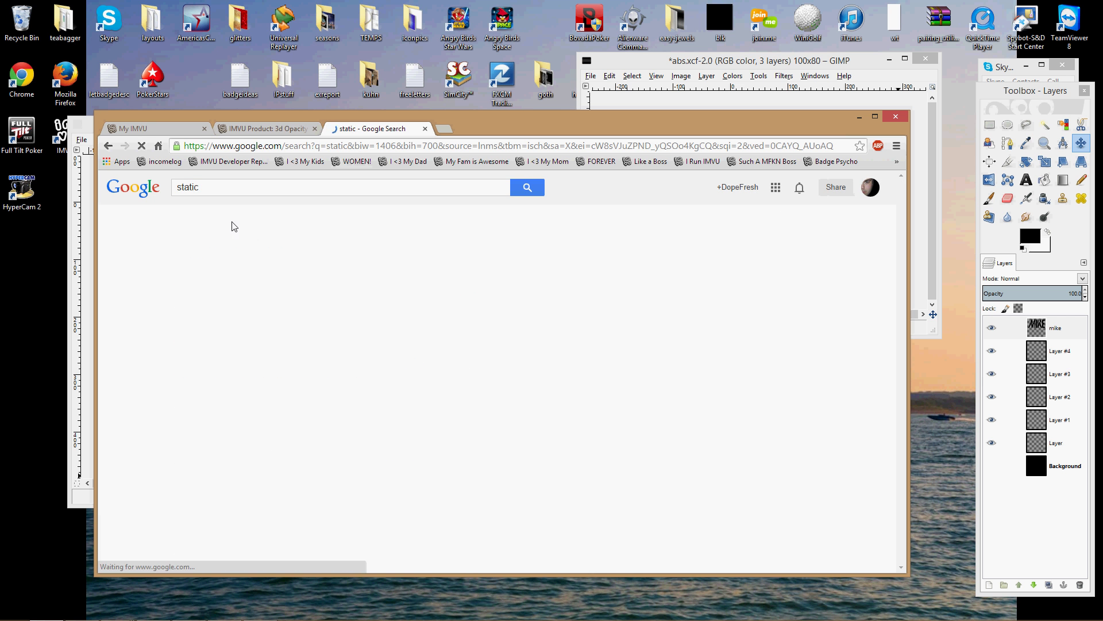
- Browse the static image results for noise textures, close the search tab and return to GIMP
scroll(571, 438, down, 2)
scroll(571, 437, down, 10)
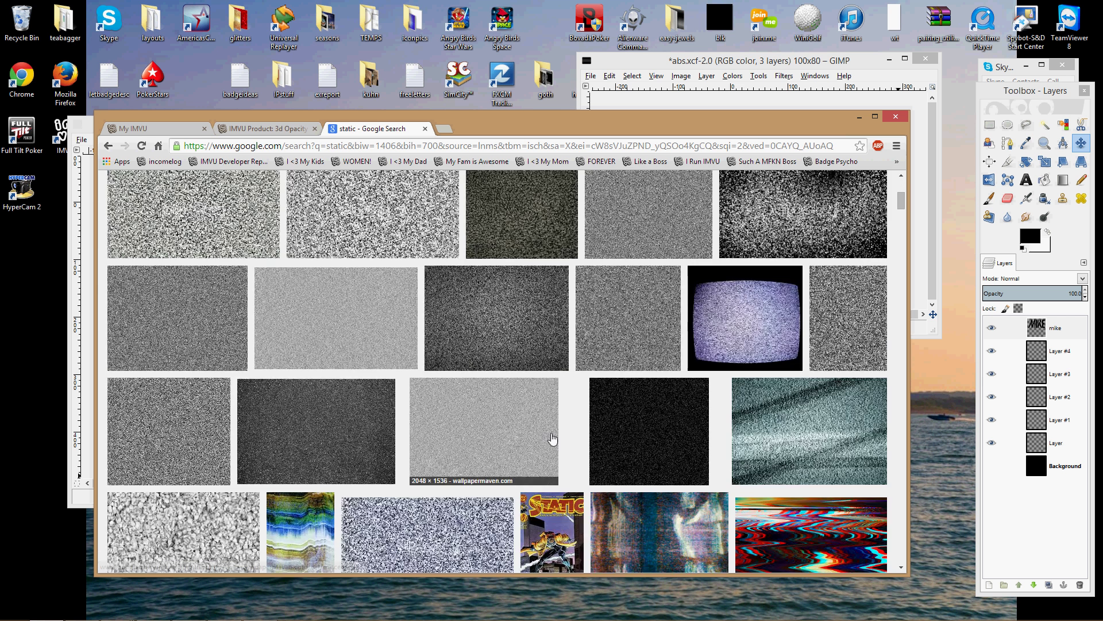
scroll(551, 438, down, 2)
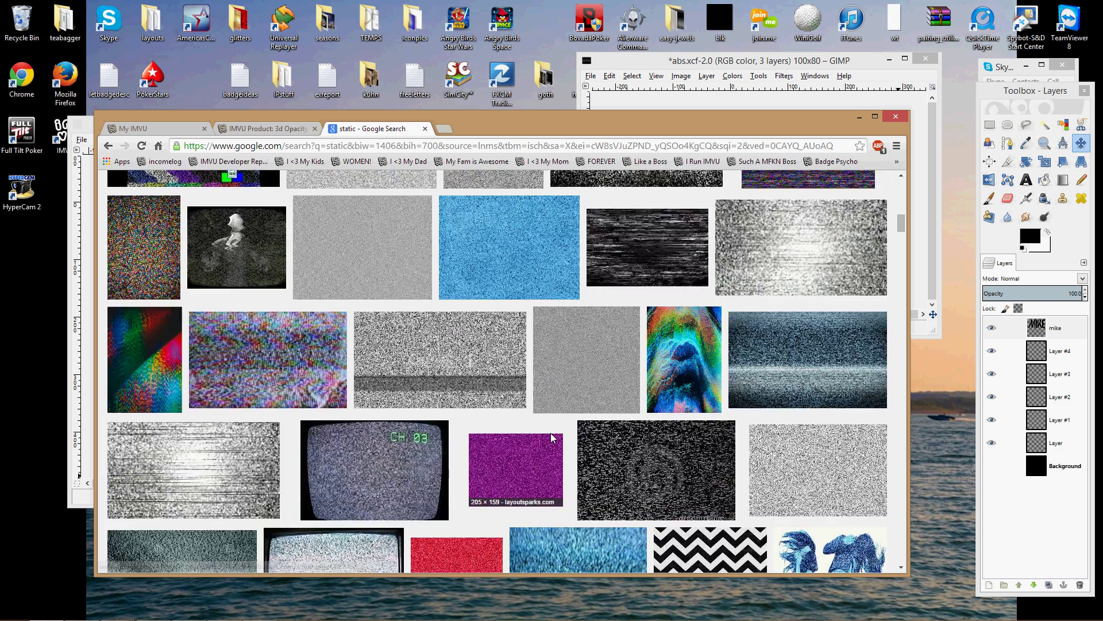
scroll(551, 439, up, 15)
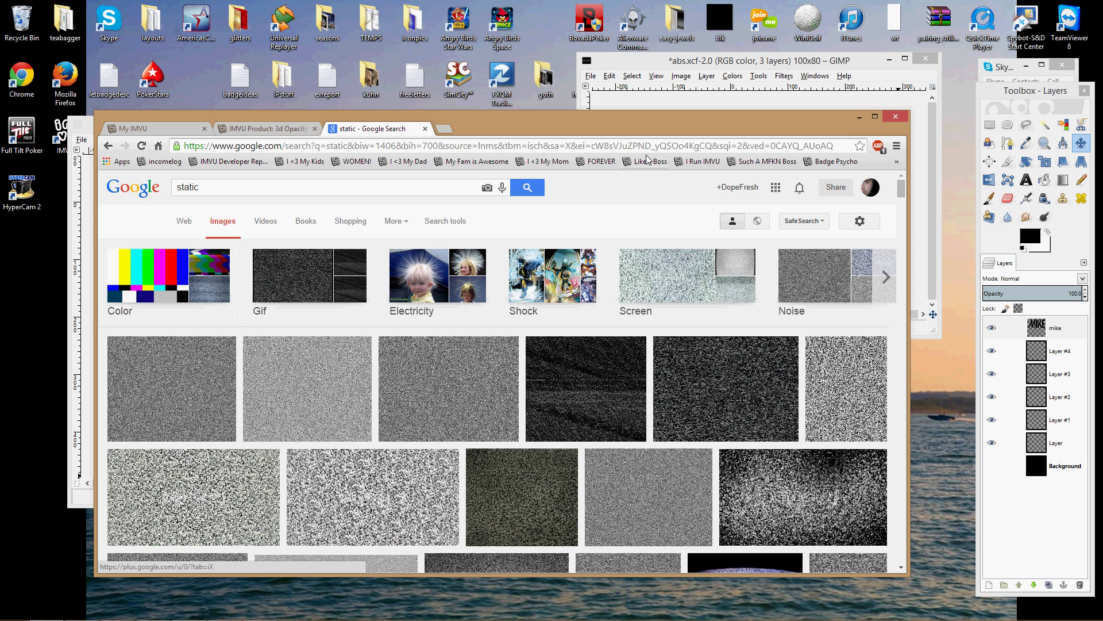
click(426, 128)
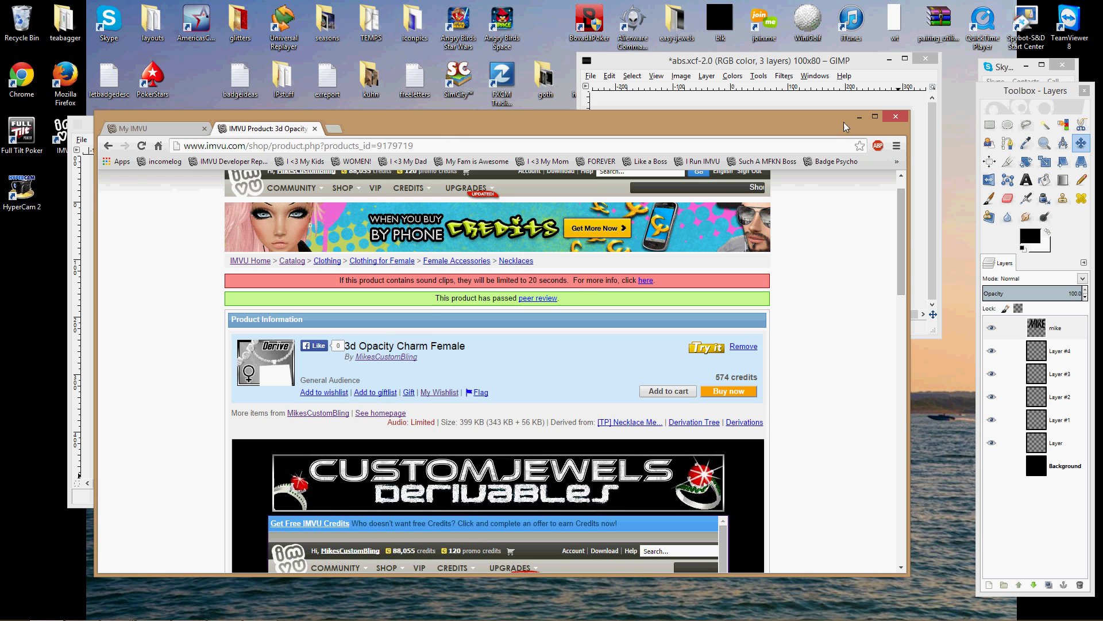
click(874, 116)
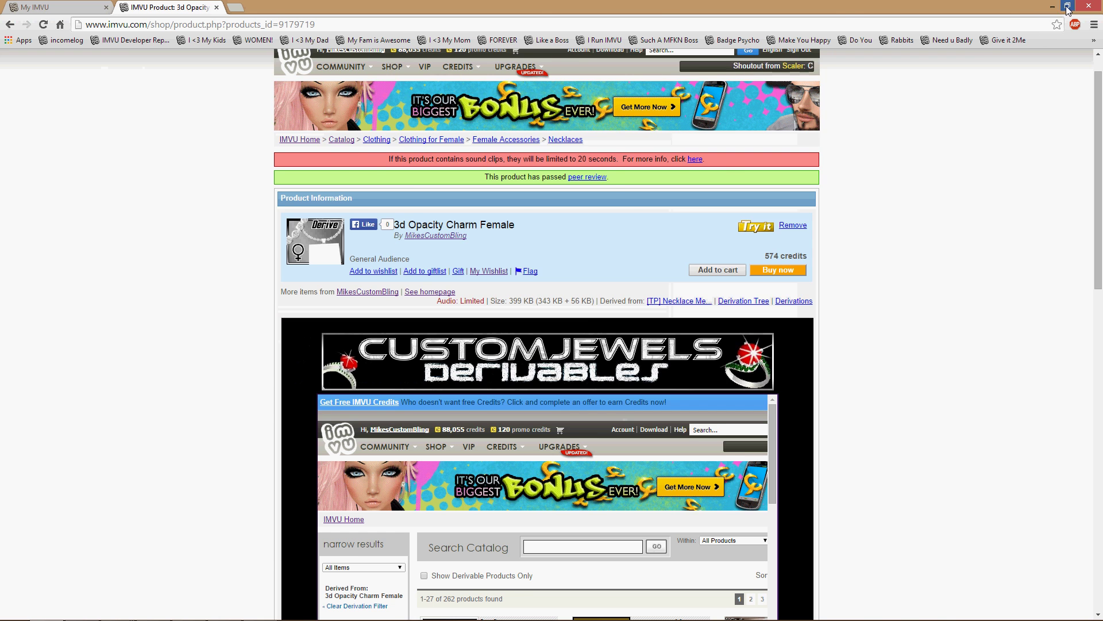
click(1067, 6)
click(858, 117)
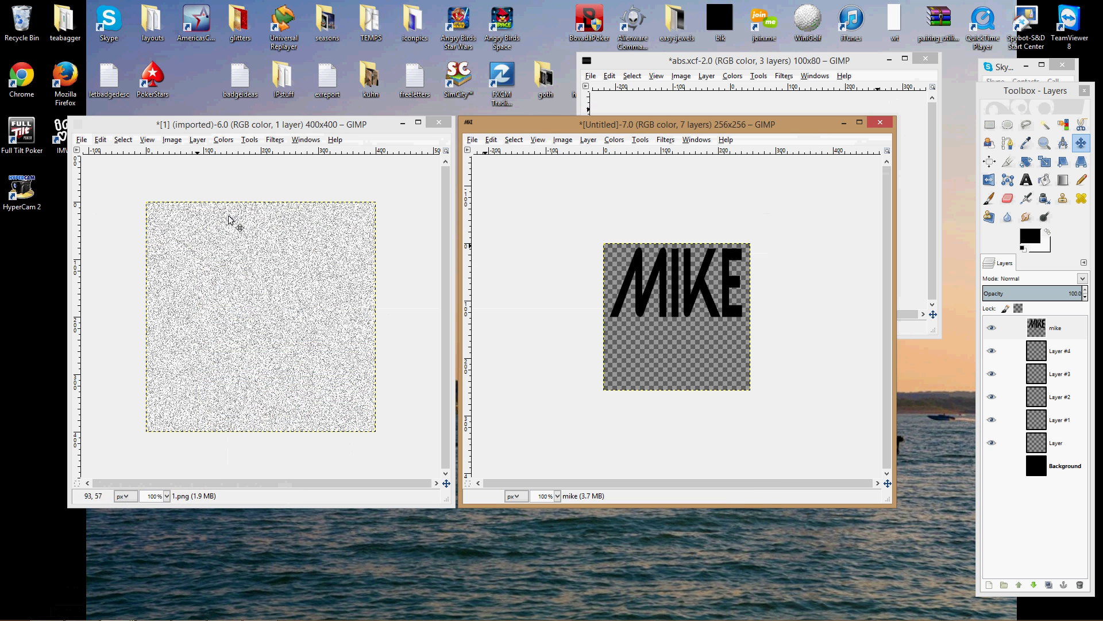
click(224, 139)
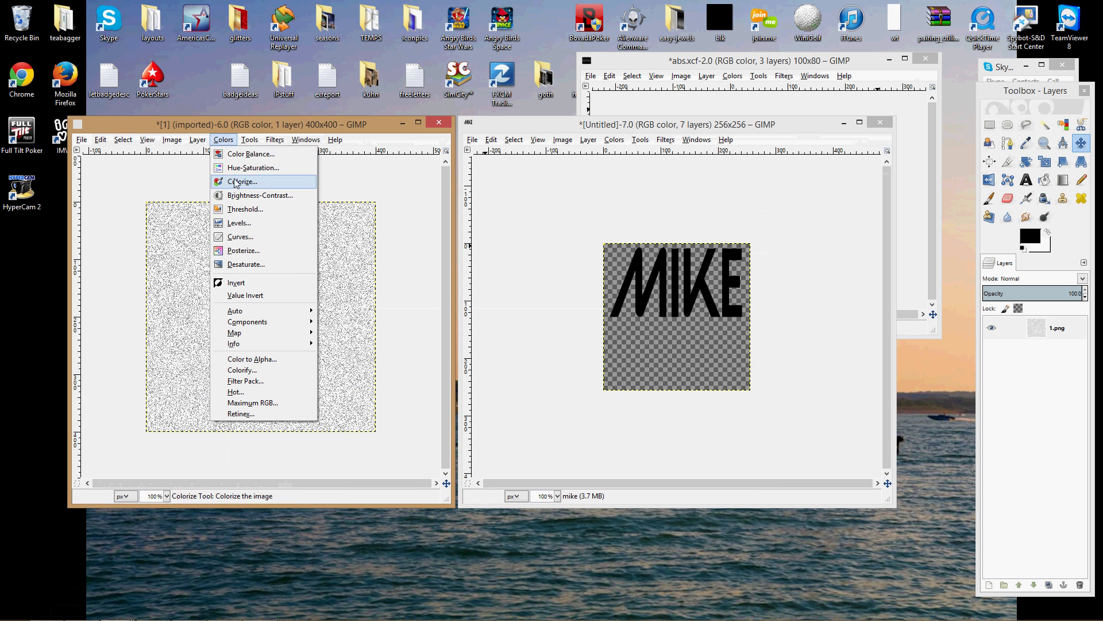
click(241, 195)
drag(776, 447, 381, 197)
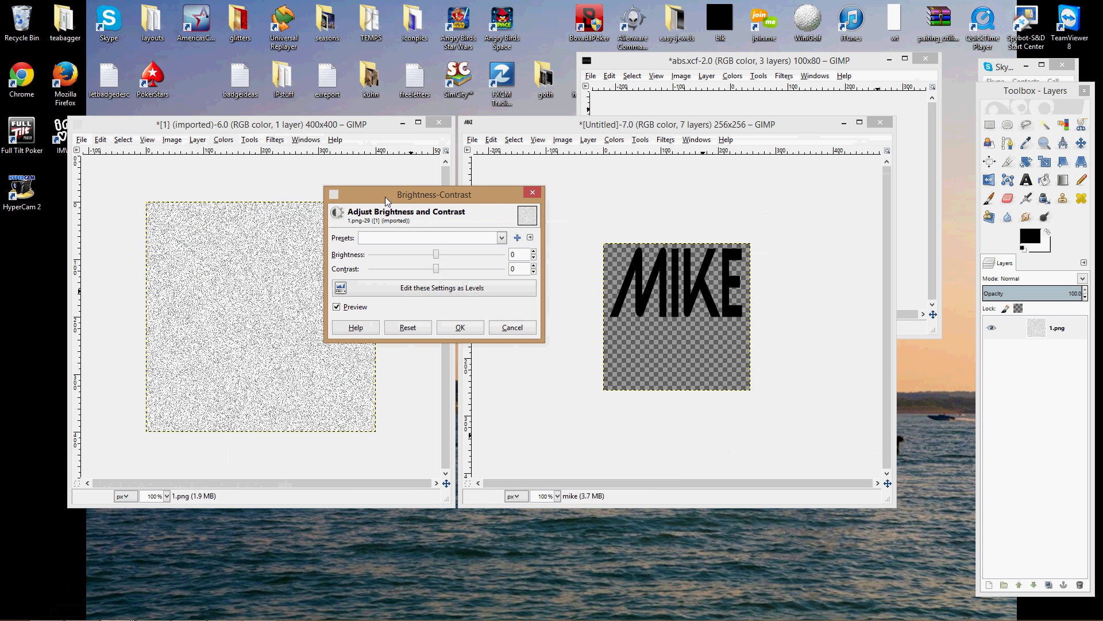
drag(431, 256, 532, 259)
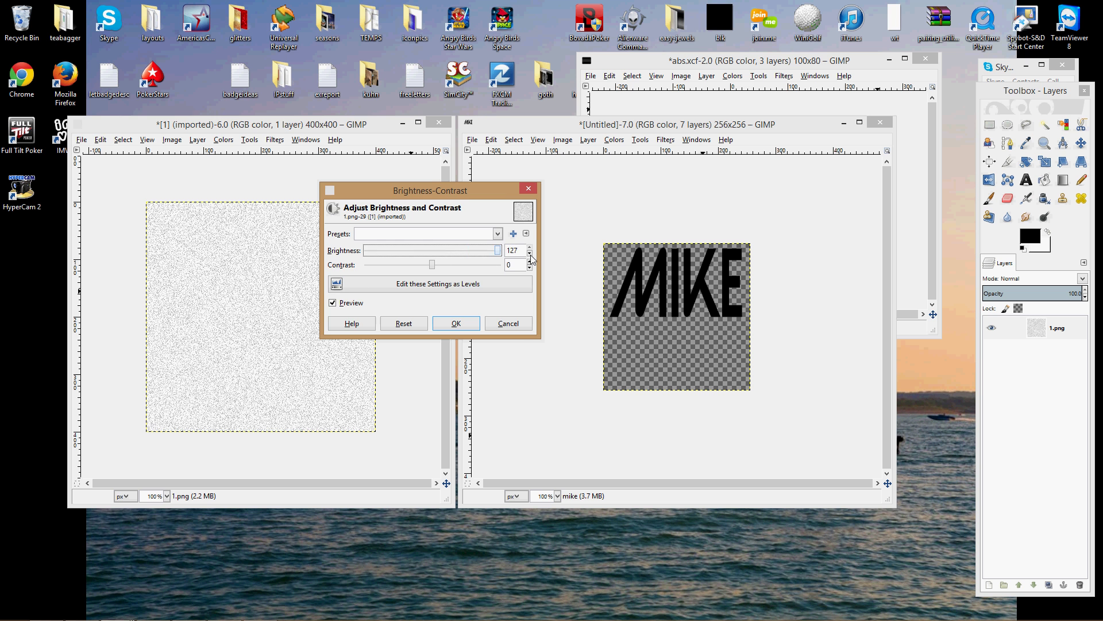
click(519, 324)
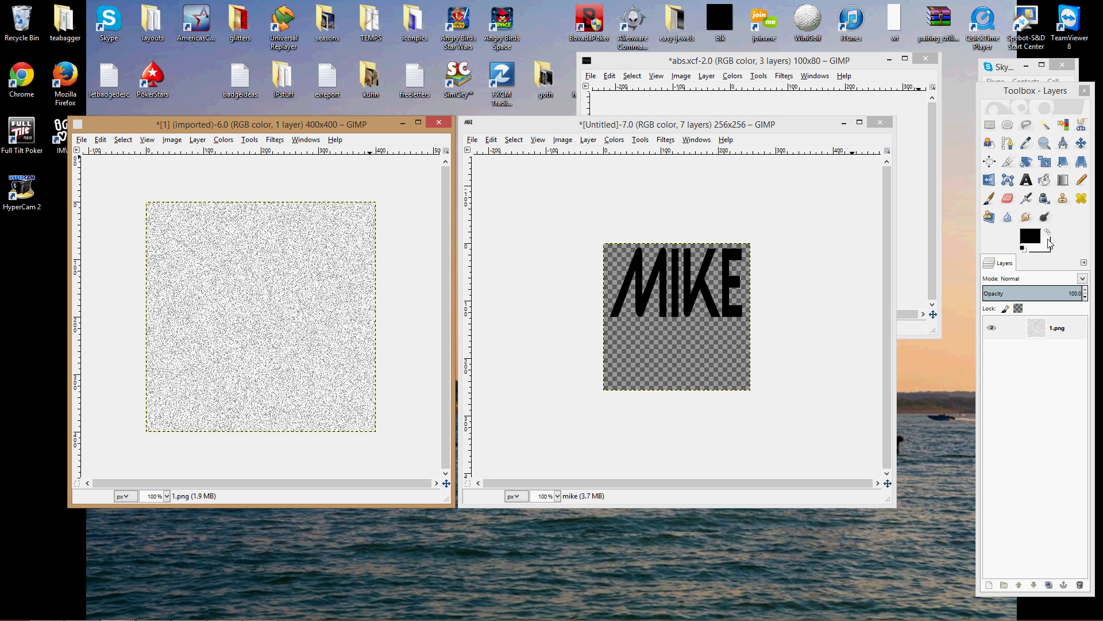
click(711, 131)
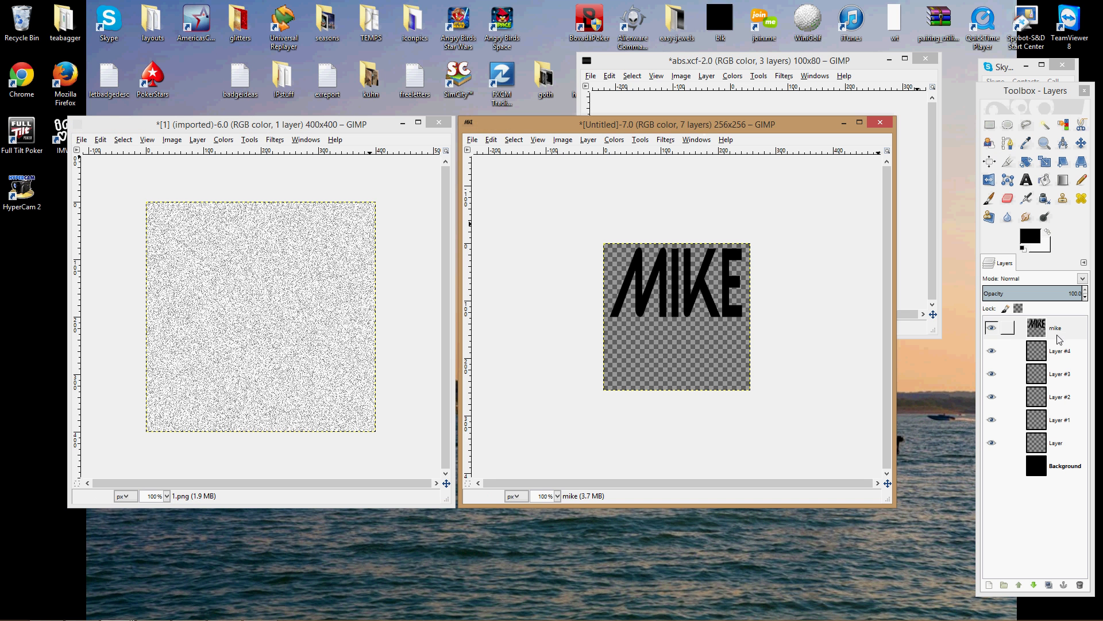
click(1058, 330)
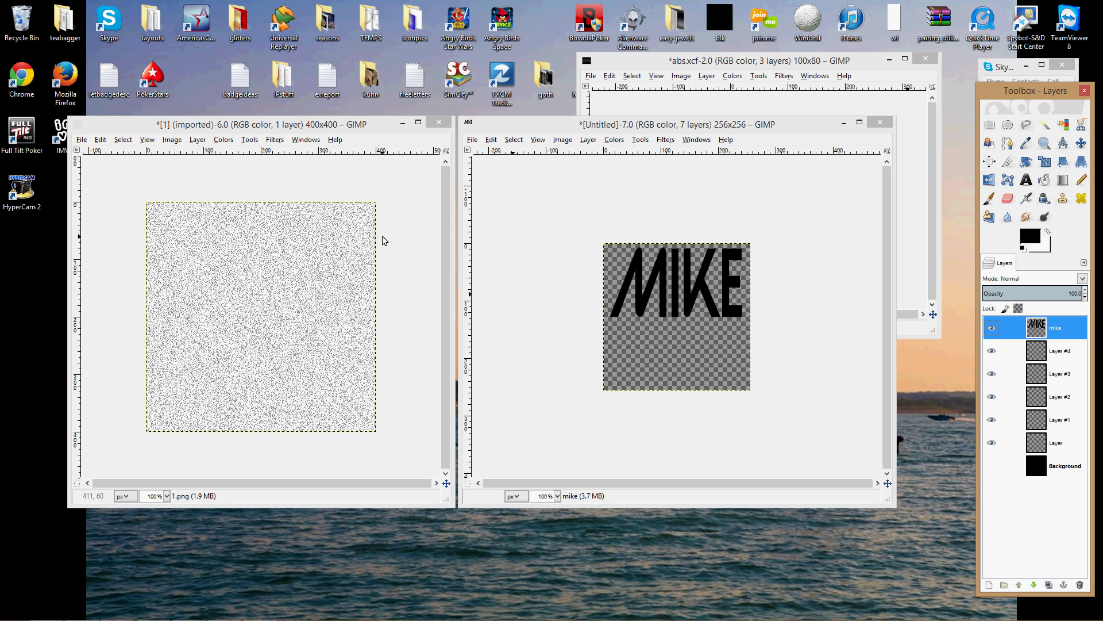
key(ctrl+b)
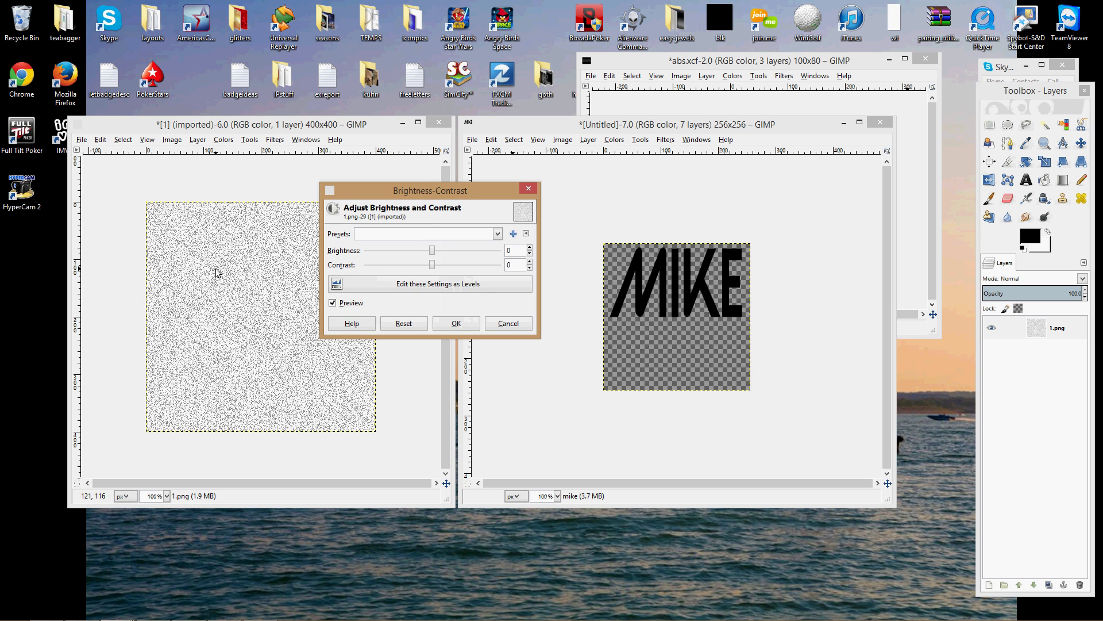
click(490, 322)
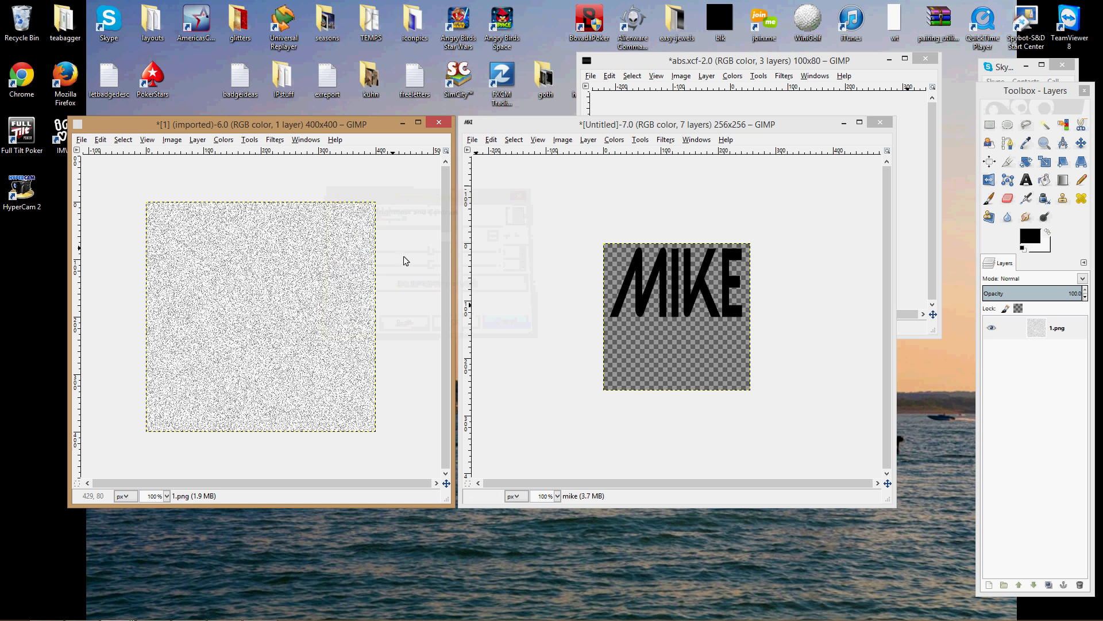
- Invert the colours of the name layer in the 256 × 256 image so its black letters turn white
click(693, 135)
click(1046, 324)
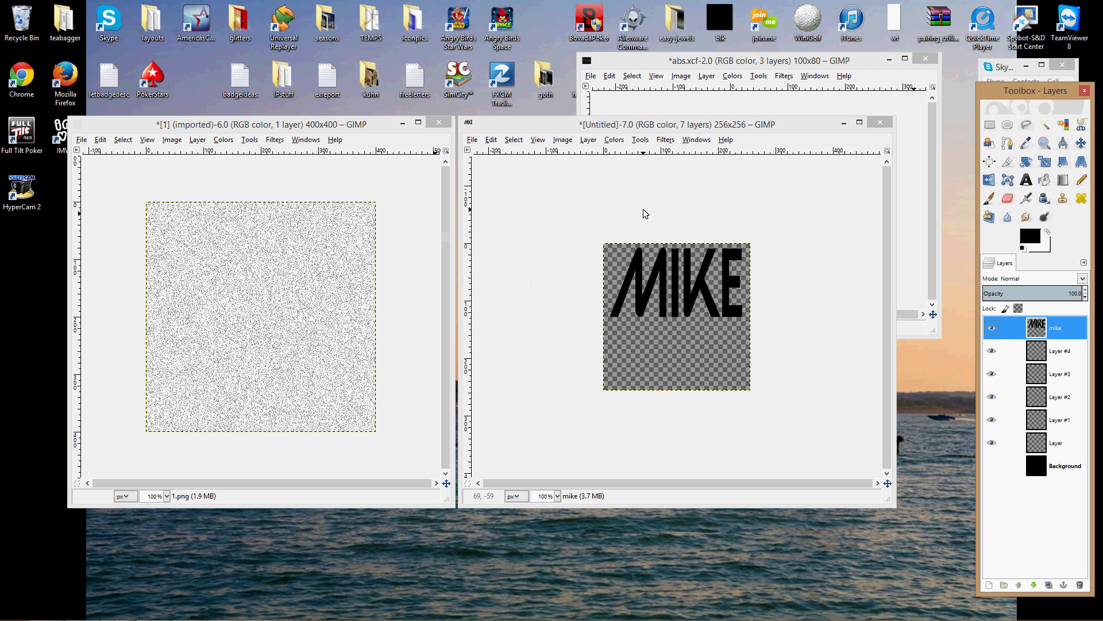
click(614, 140)
click(640, 284)
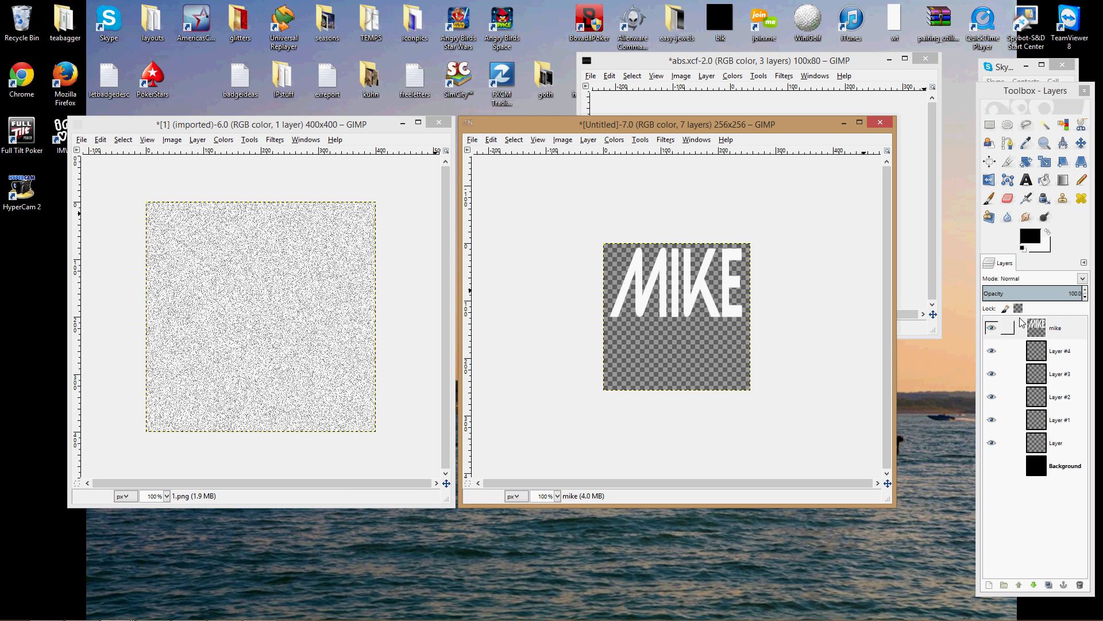
- Create a selection from the white name layer's transparency with Alpha to Selection
click(1041, 328)
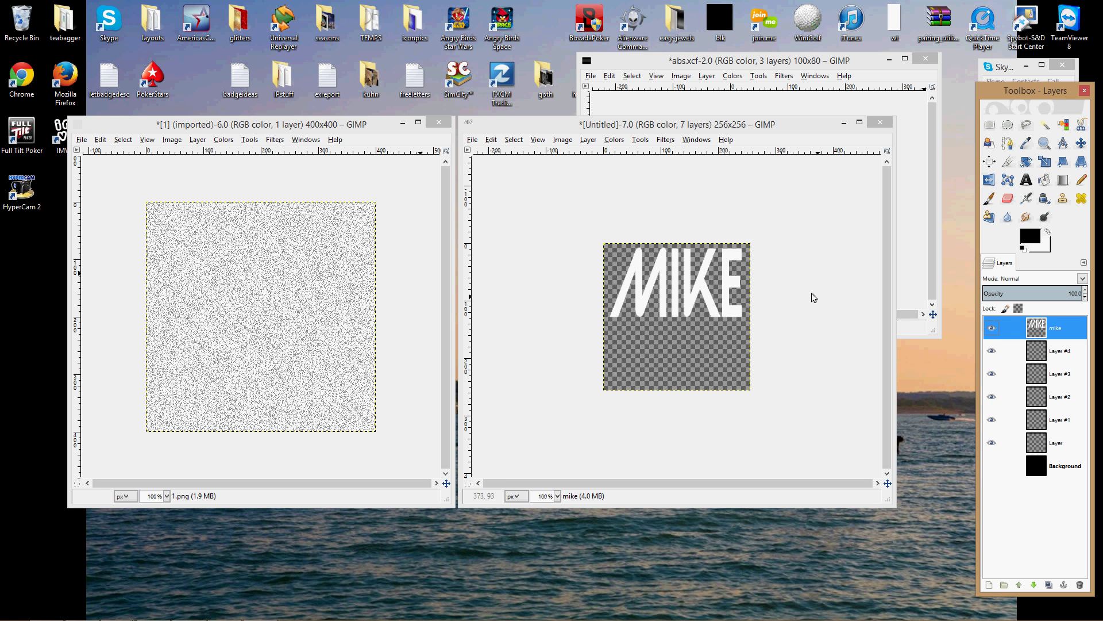
right_click(670, 285)
mouse_move(721, 353)
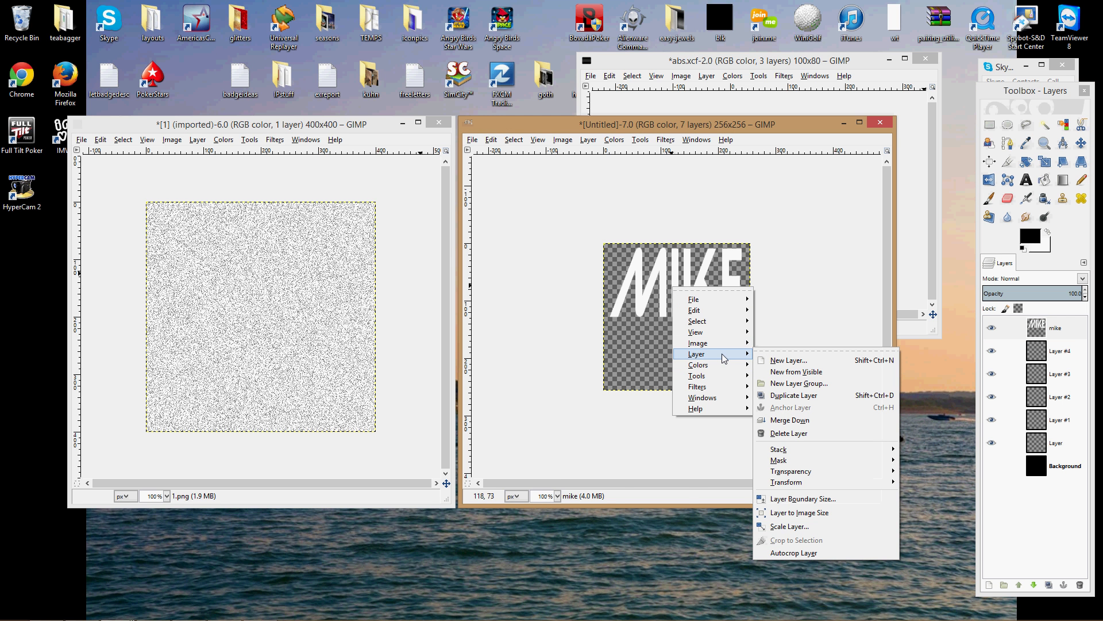
mouse_move(816, 473)
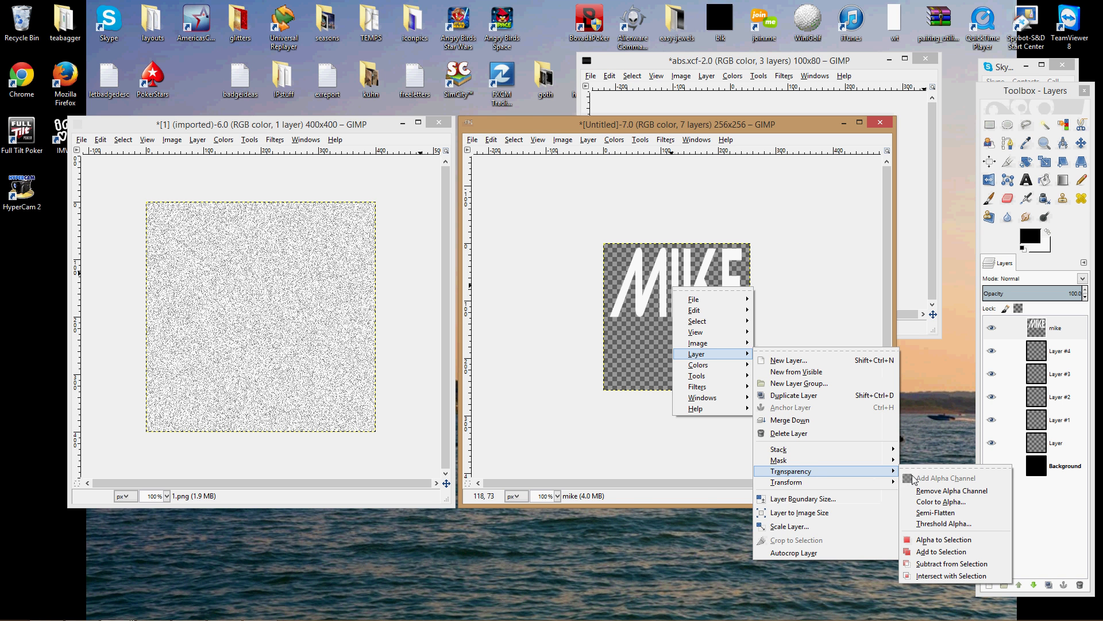
click(936, 541)
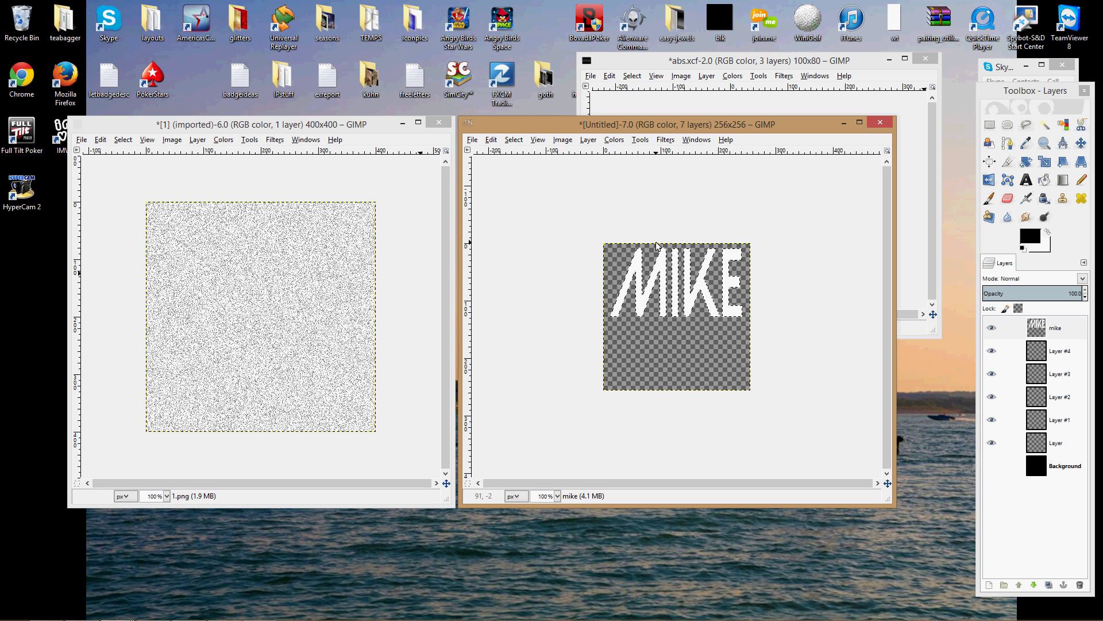
- Lower the name layer one step in the stack and make Layer #4 above it the active layer
click(1037, 332)
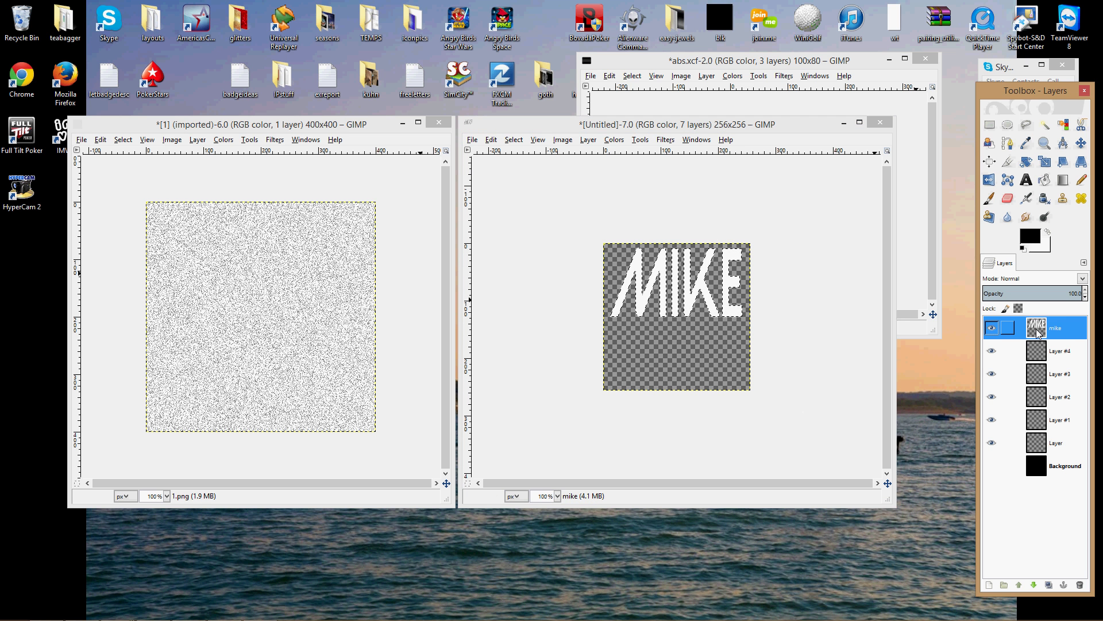
click(1035, 584)
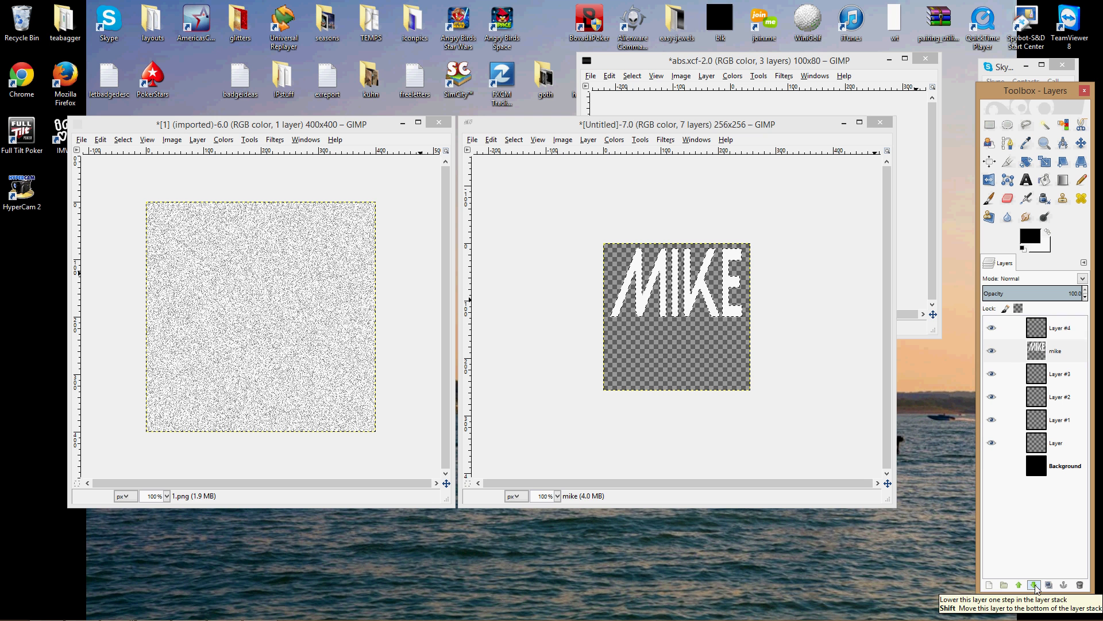
click(1037, 329)
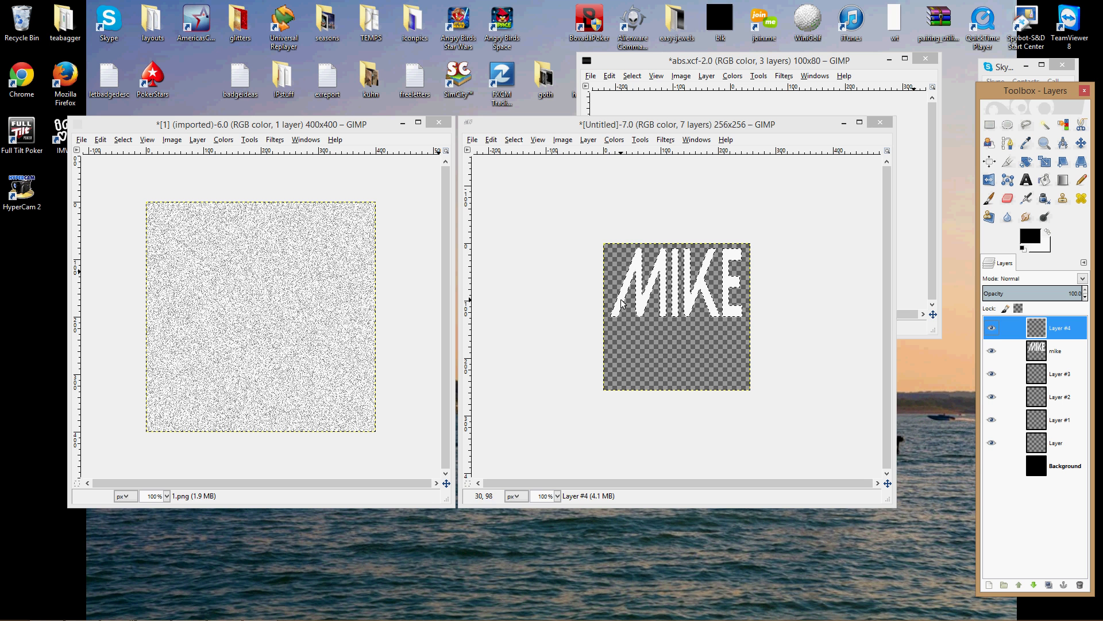
- Shrink the letter-shaped selection slightly with the Shrink from image border option enabled
click(492, 139)
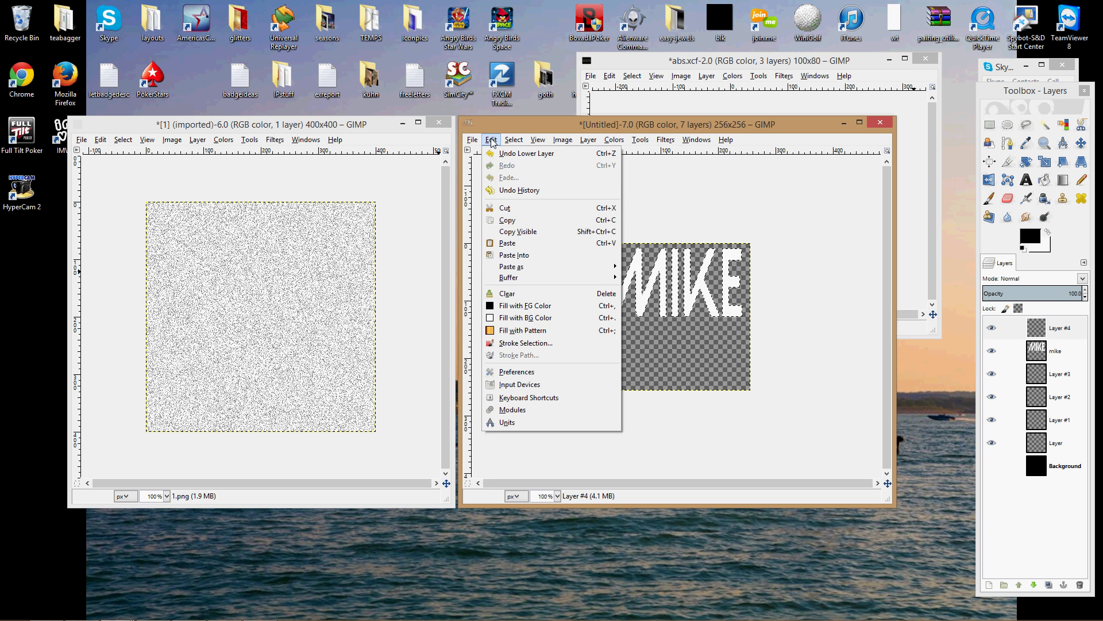
click(508, 140)
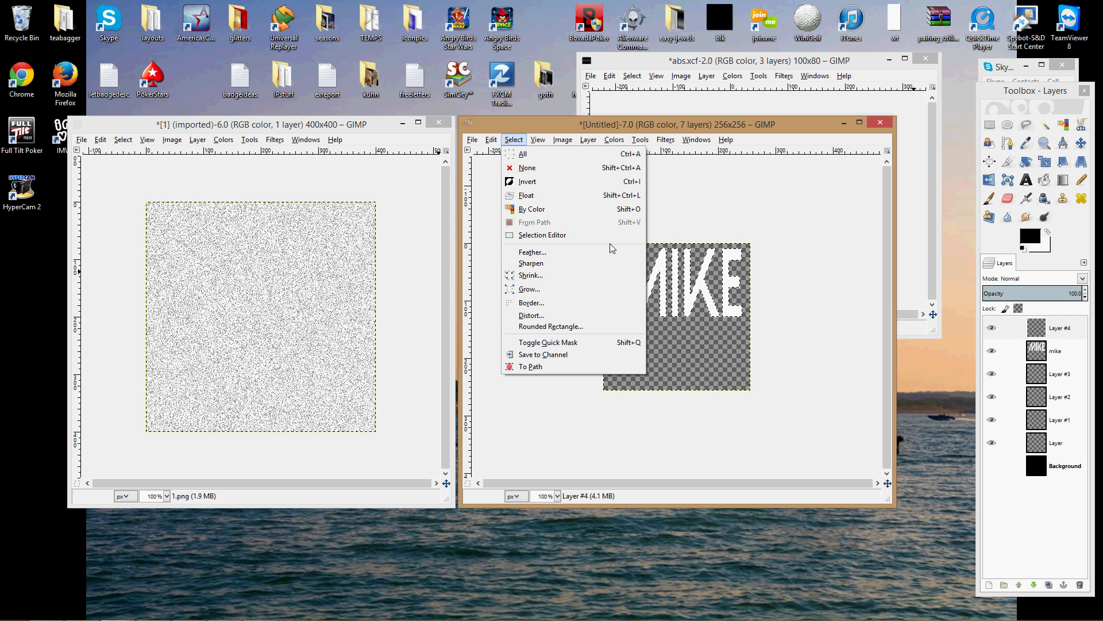
click(785, 249)
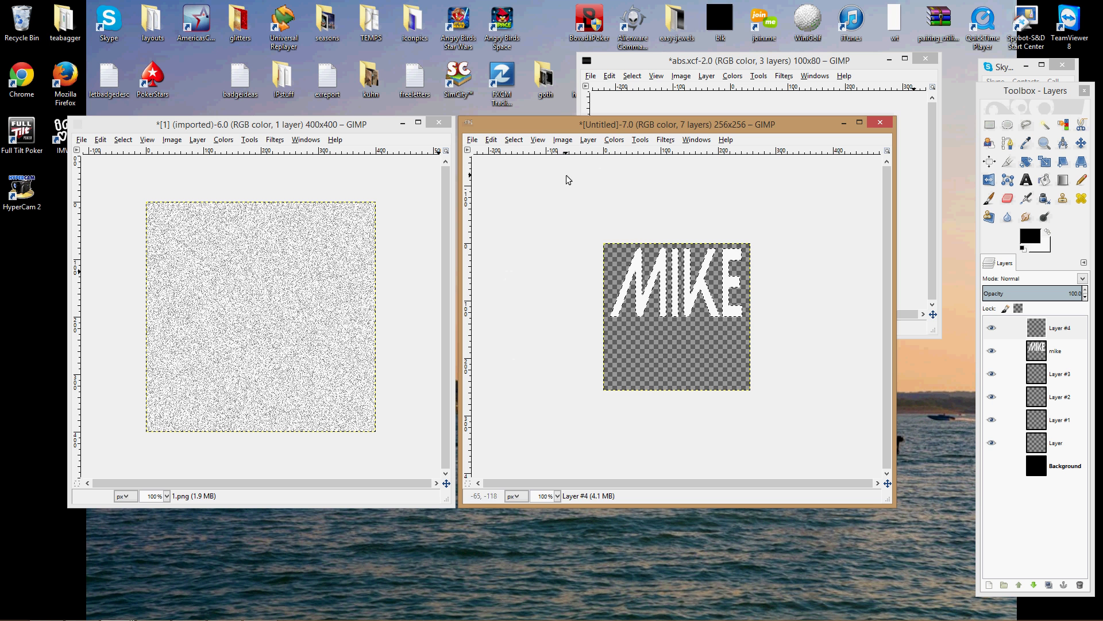
click(514, 140)
click(536, 274)
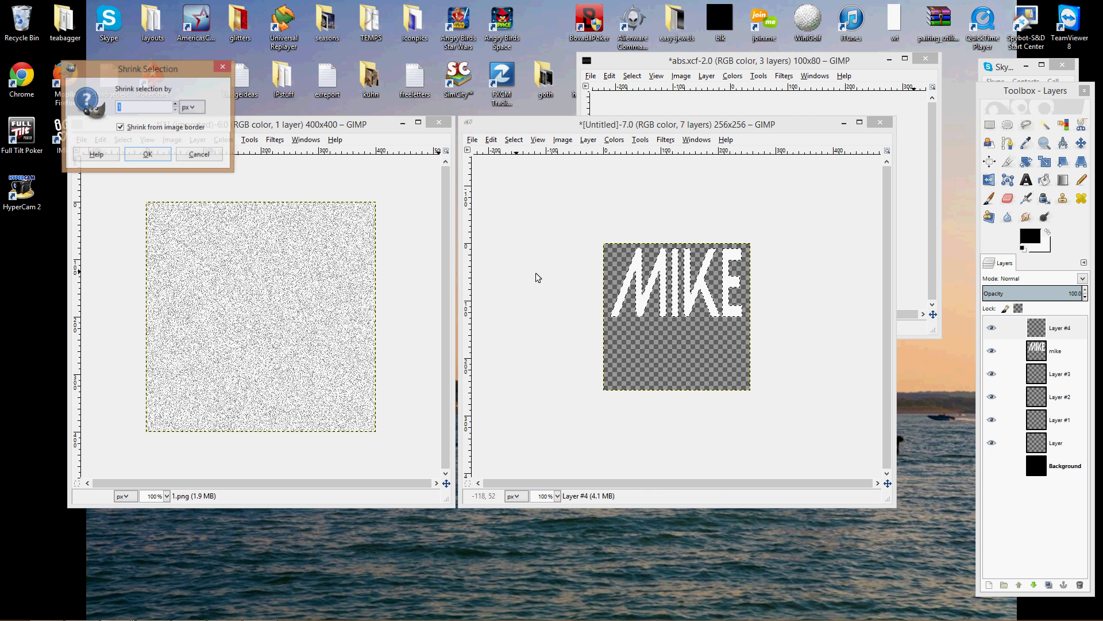
click(148, 155)
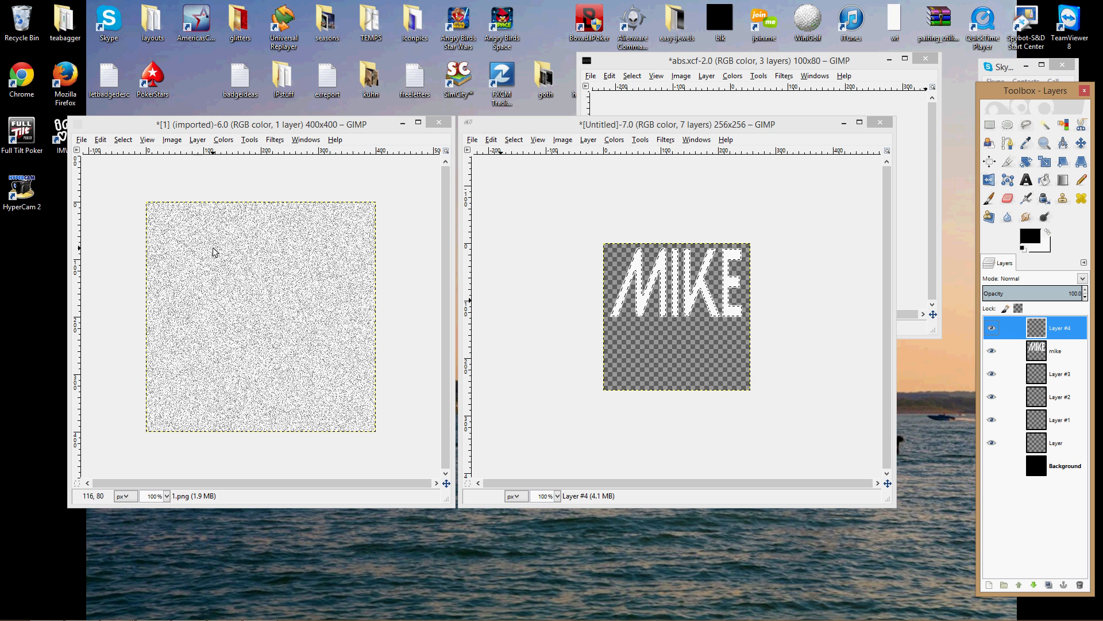
- Open the Bucket Fill options, set the fill type to Pattern fill and look through the available patterns
click(140, 130)
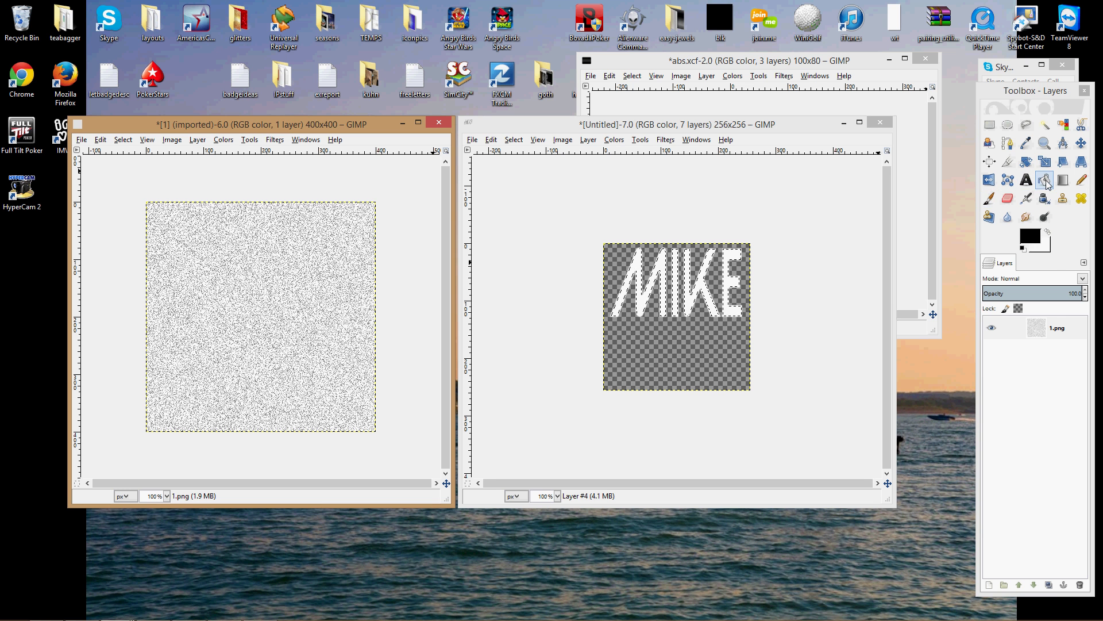
double_click(1045, 198)
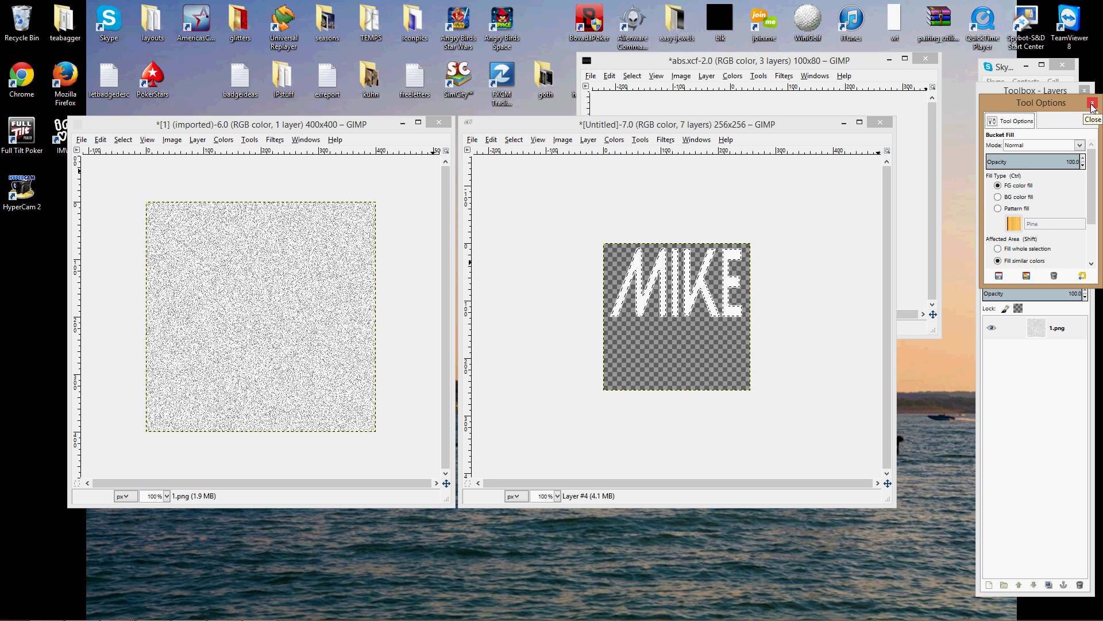
click(998, 210)
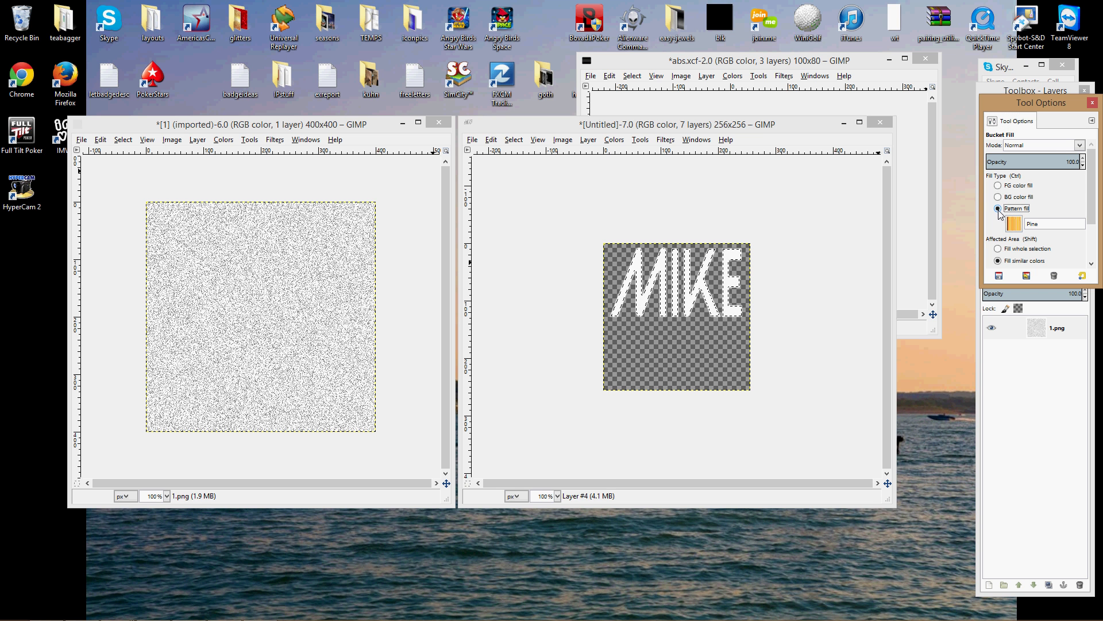
click(1013, 224)
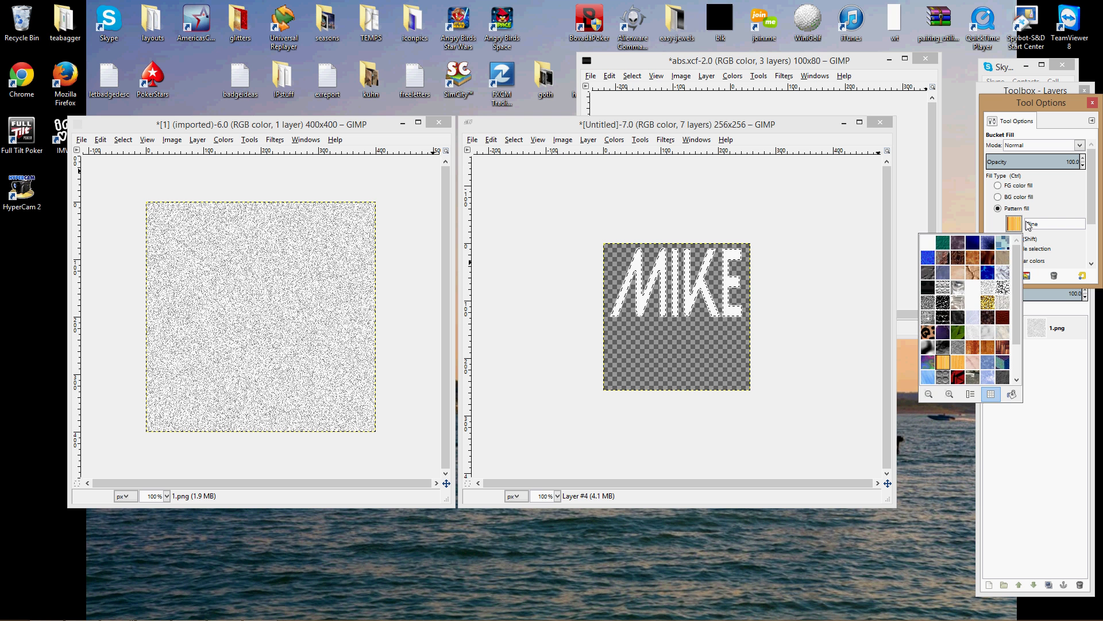
click(1028, 225)
click(1018, 225)
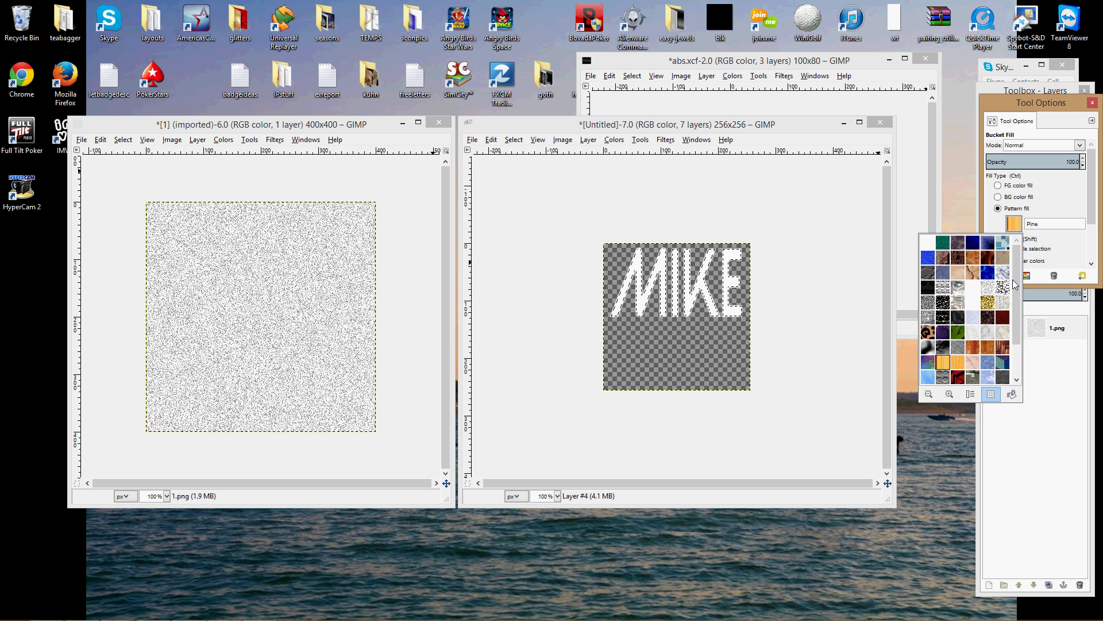
scroll(998, 332, down, 3)
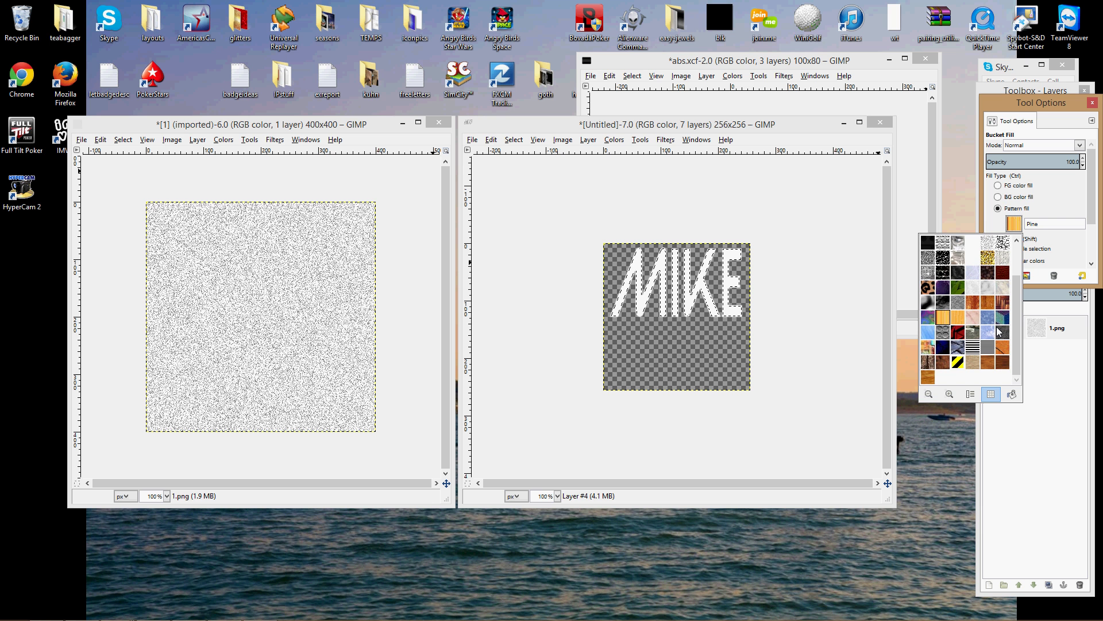
scroll(979, 330, up, 3)
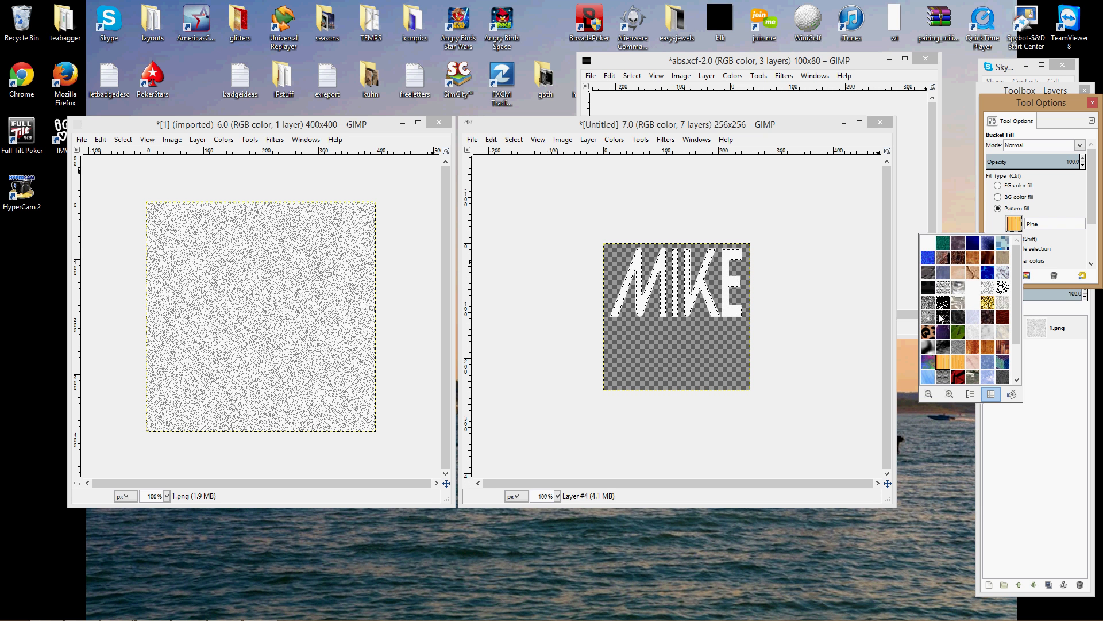
click(988, 230)
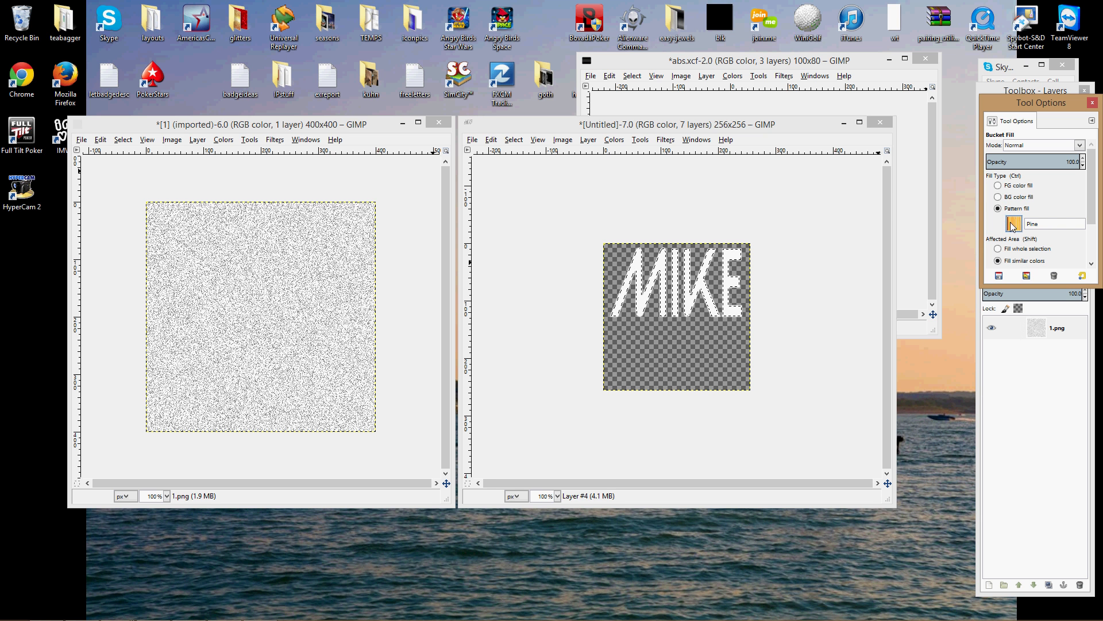
- Cut the whole static noise image to the clipboard so it can serve as a fill pattern
click(141, 128)
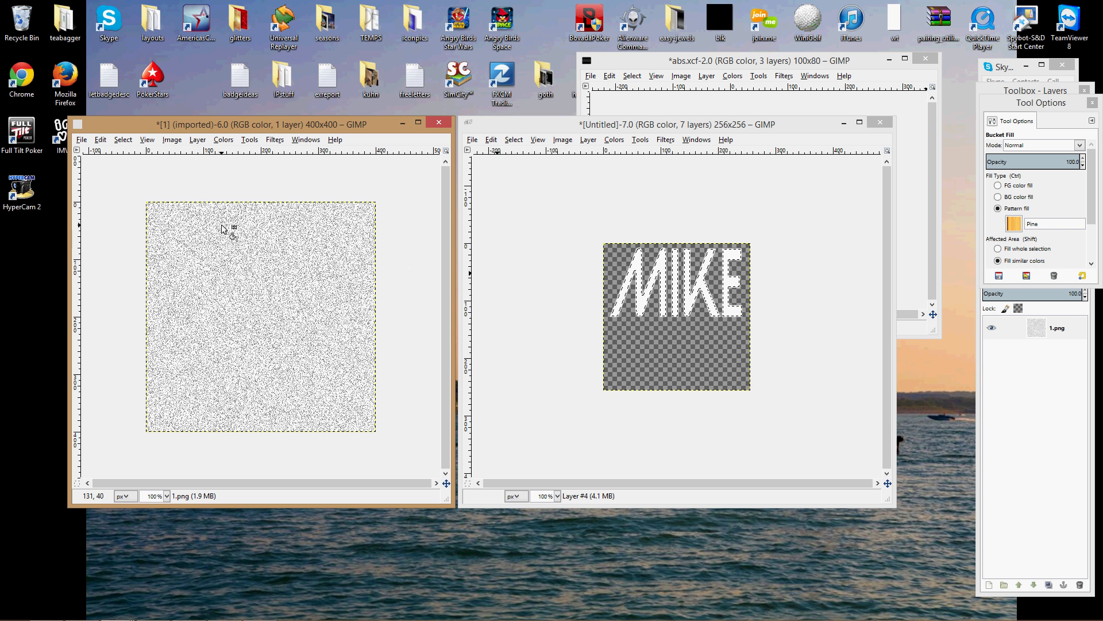
right_click(195, 242)
click(113, 142)
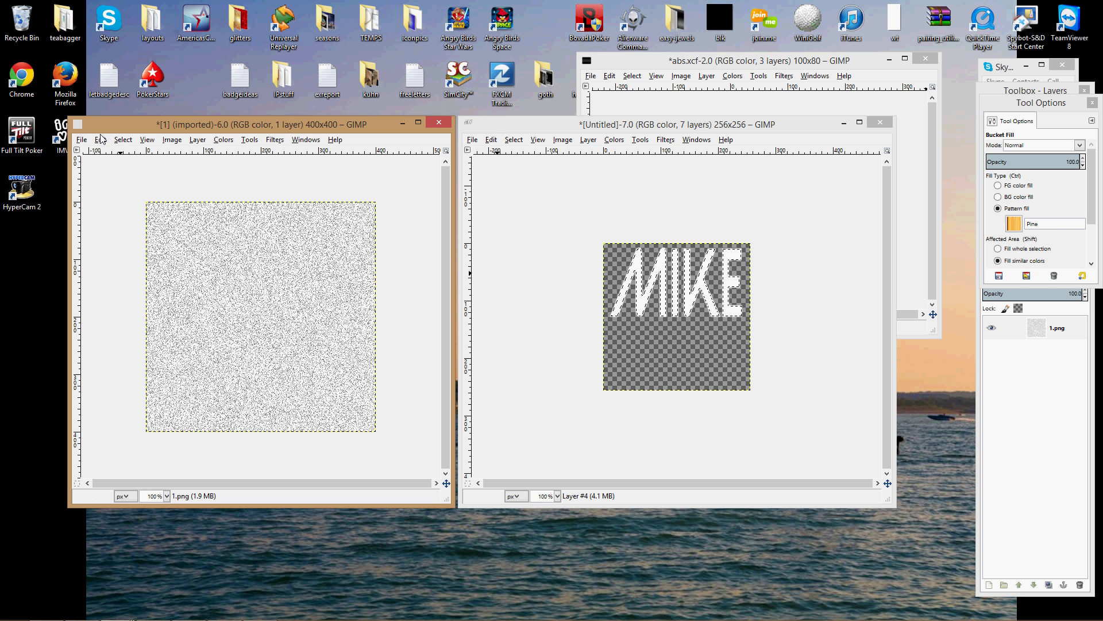
click(101, 139)
click(122, 207)
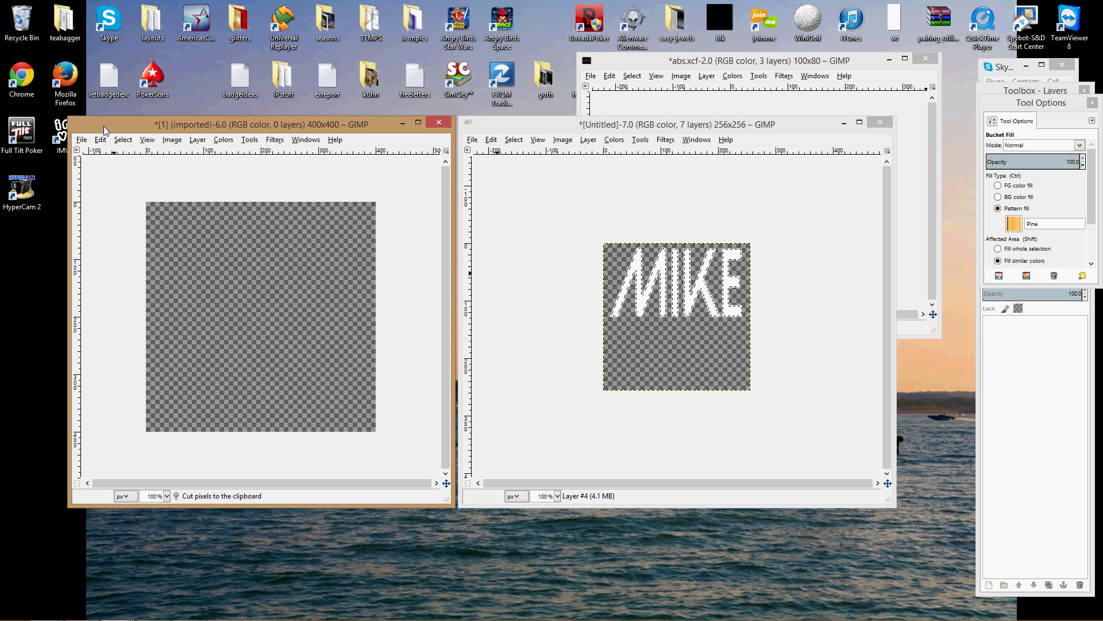
- Choose the Clipboard pattern for Bucket Fill and fill the shrunken letter selection on Layer #4 with the static noise
click(534, 126)
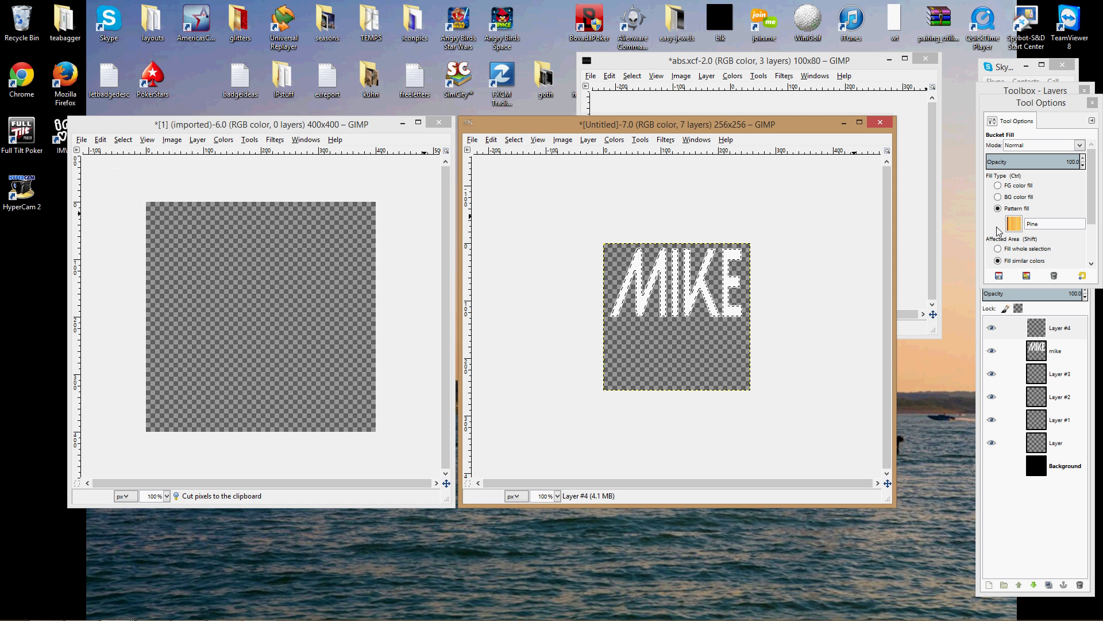
click(1021, 226)
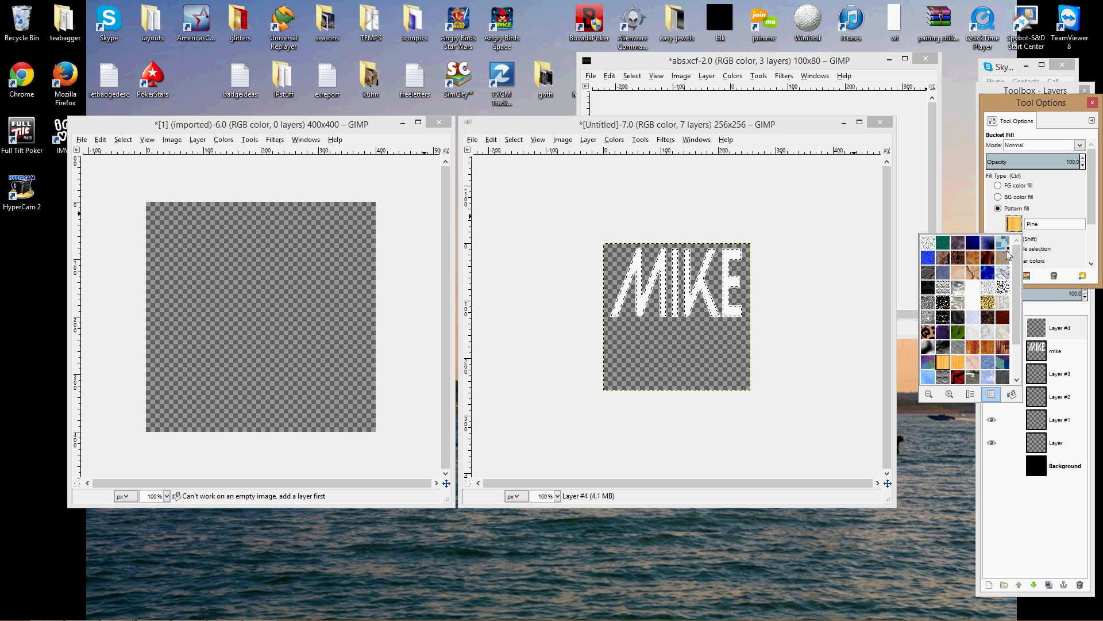
click(1014, 226)
click(1014, 227)
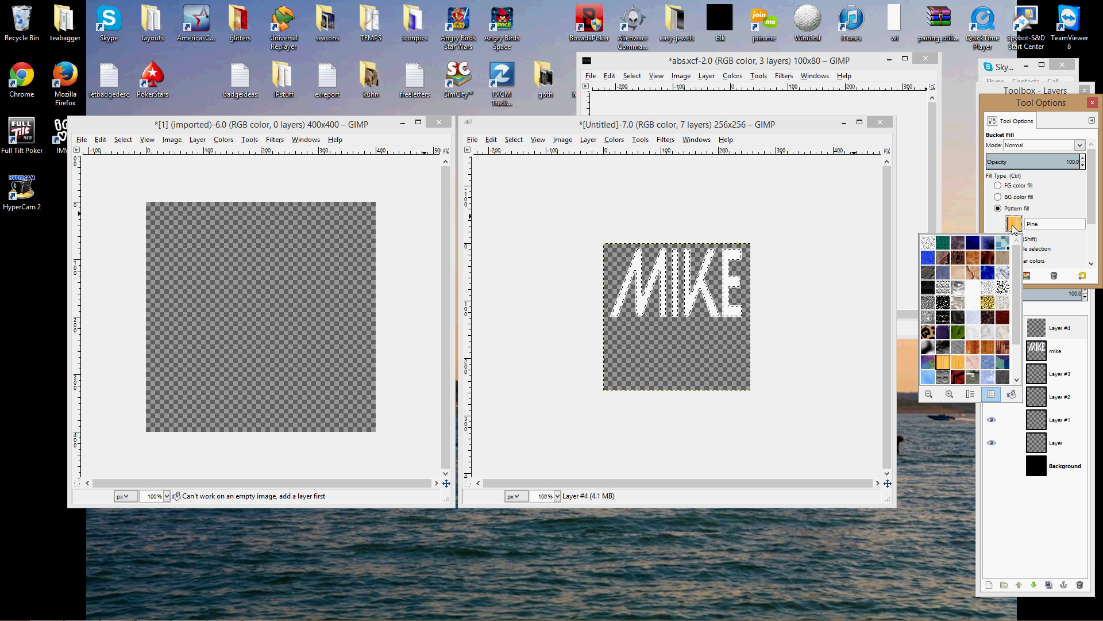
click(930, 242)
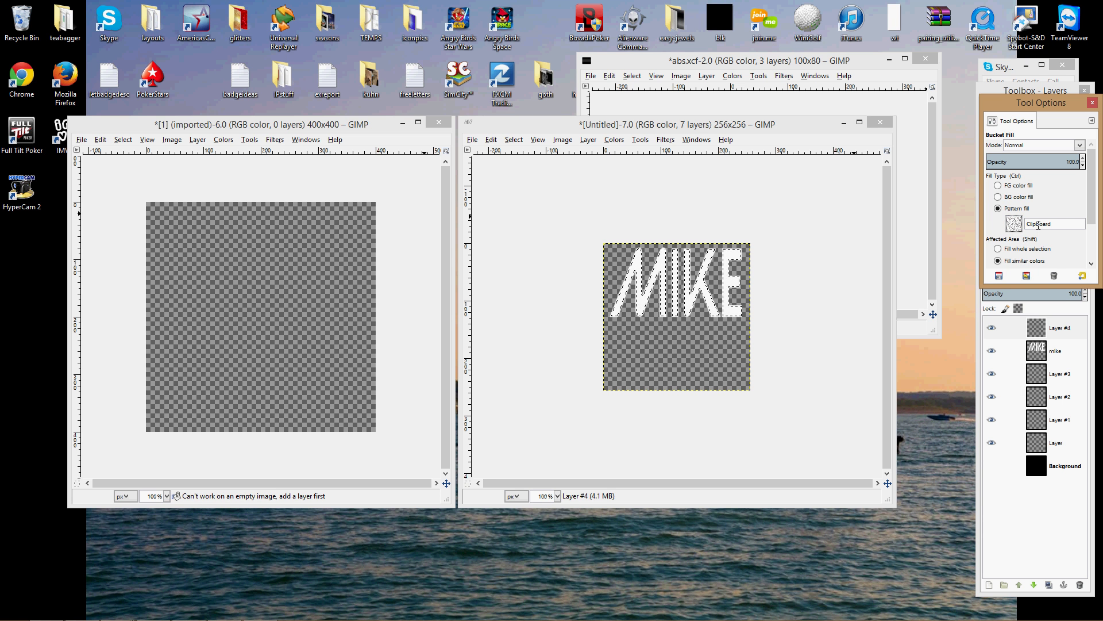
click(1039, 333)
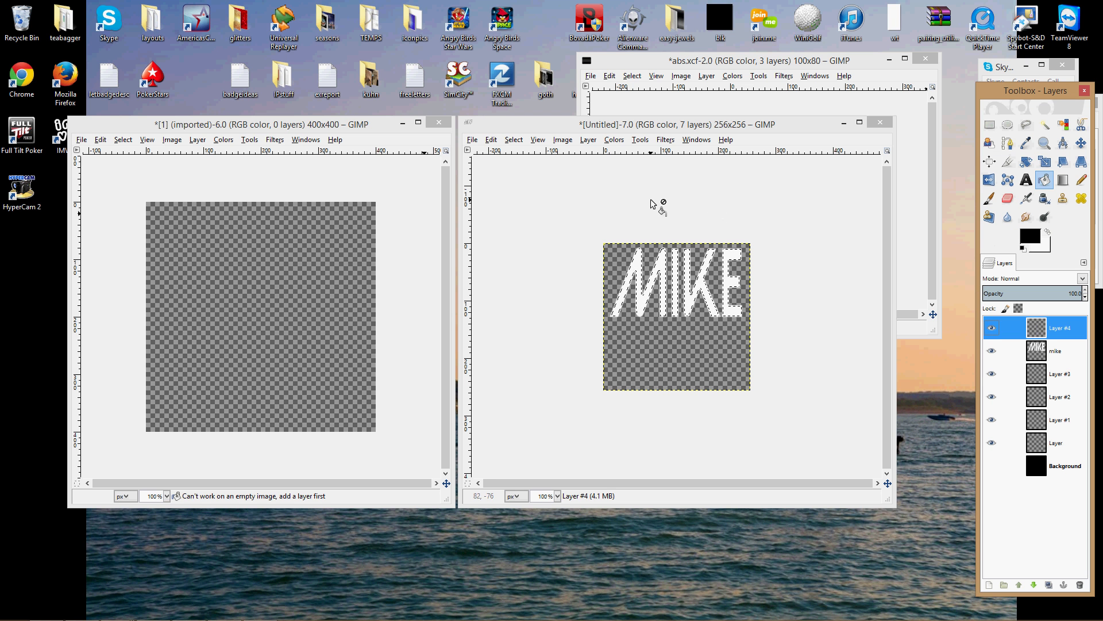
click(639, 268)
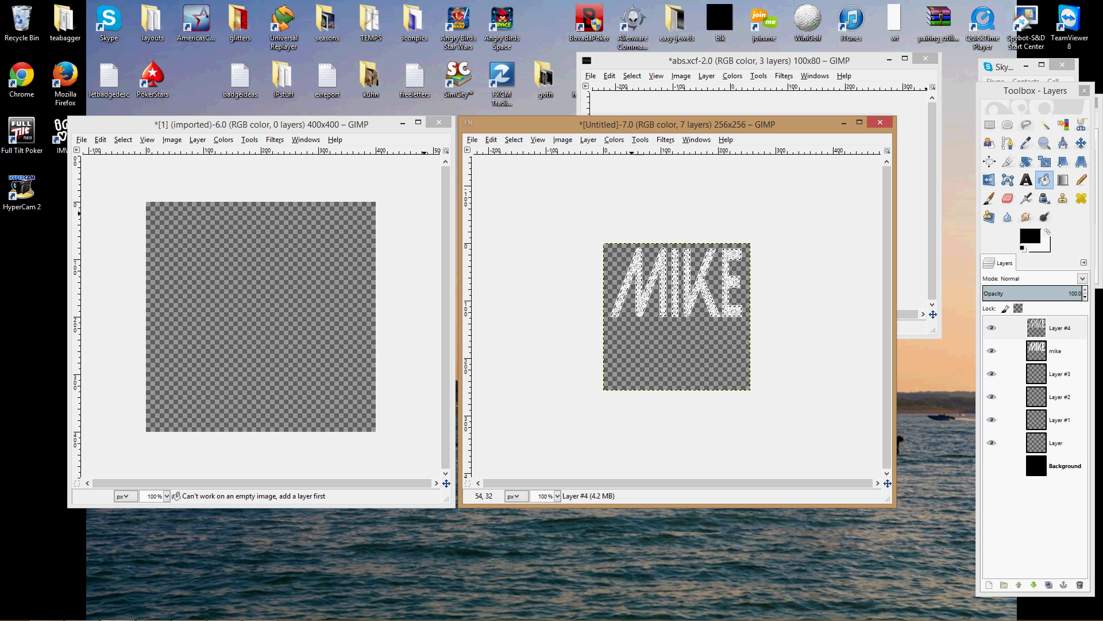
- Clear the selection around the static-filled letters on Layer #4
click(491, 141)
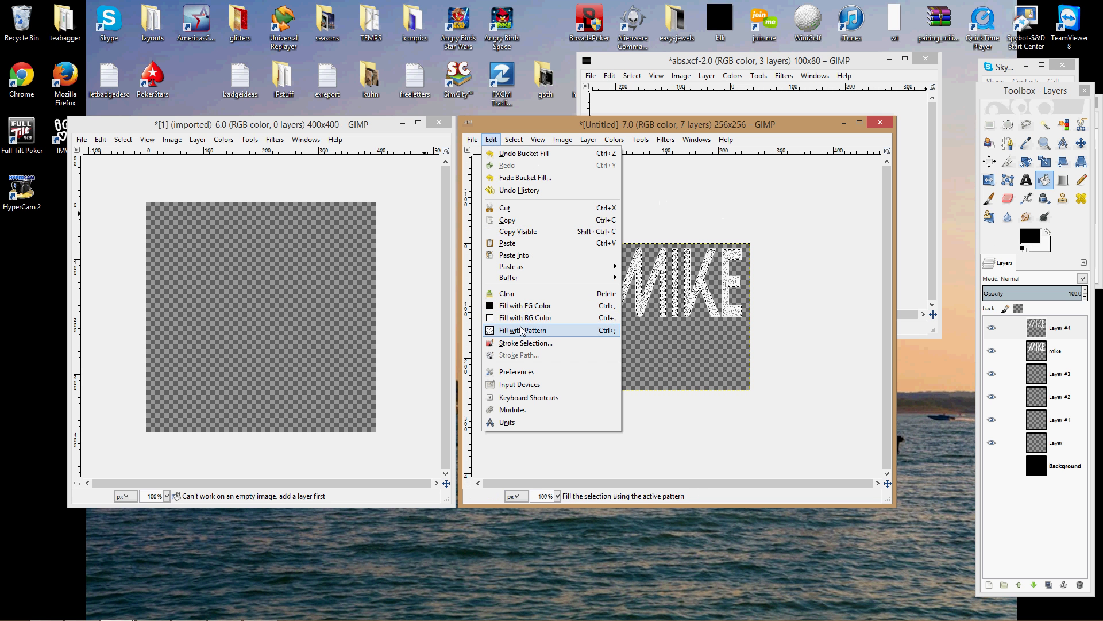
click(514, 140)
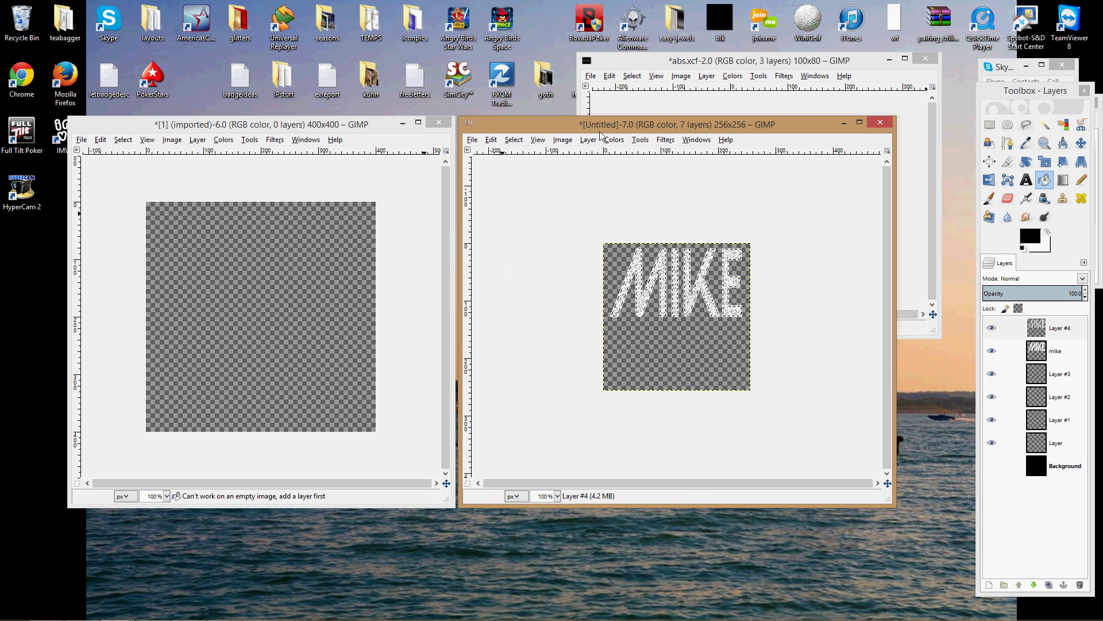
click(1044, 180)
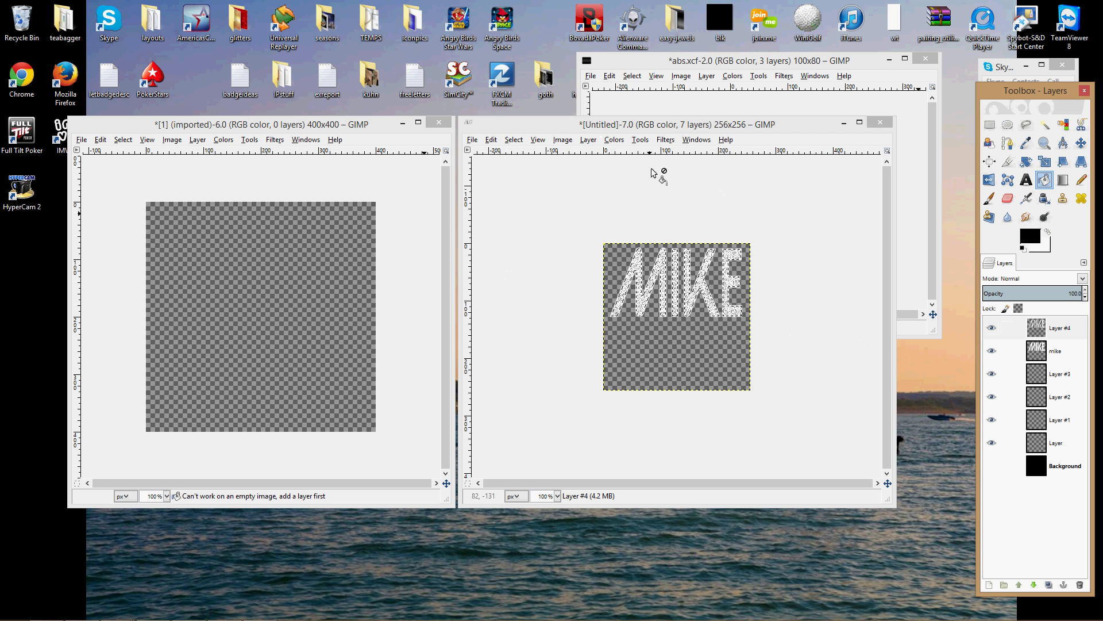
click(513, 140)
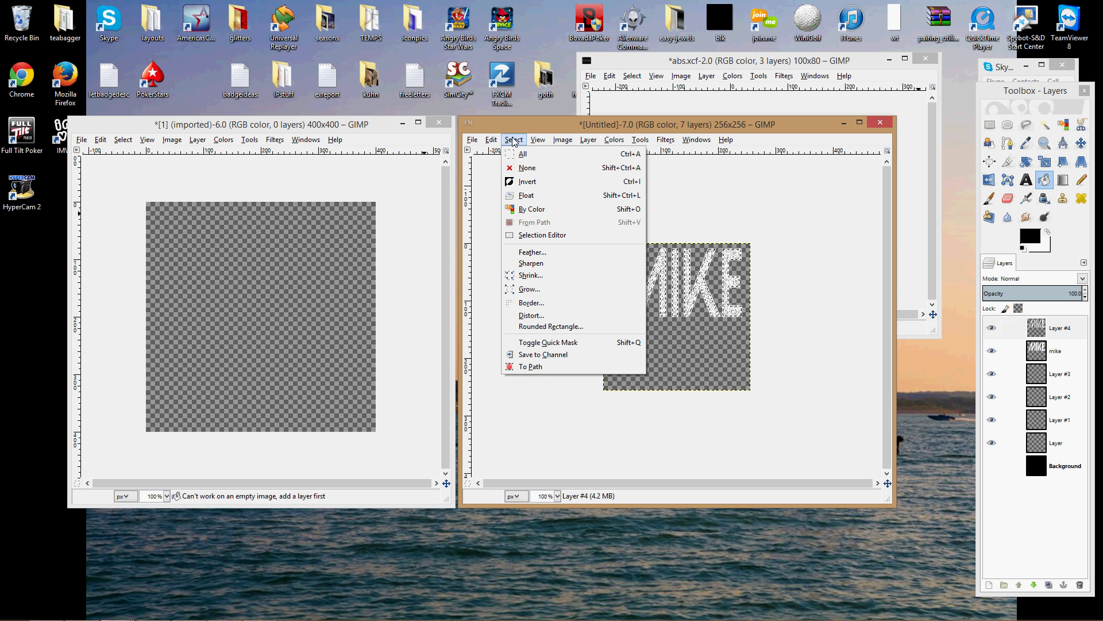
click(526, 167)
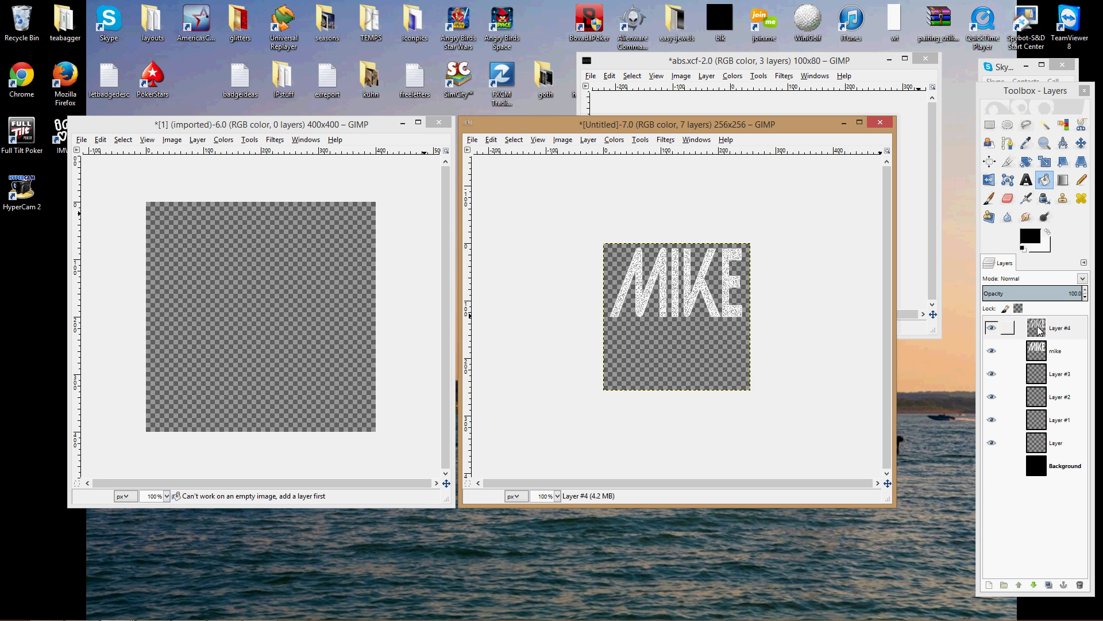
- Compare the lettering with the text layer hidden and shown, and merge Layer #4 down into that text layer
click(991, 352)
click(991, 352)
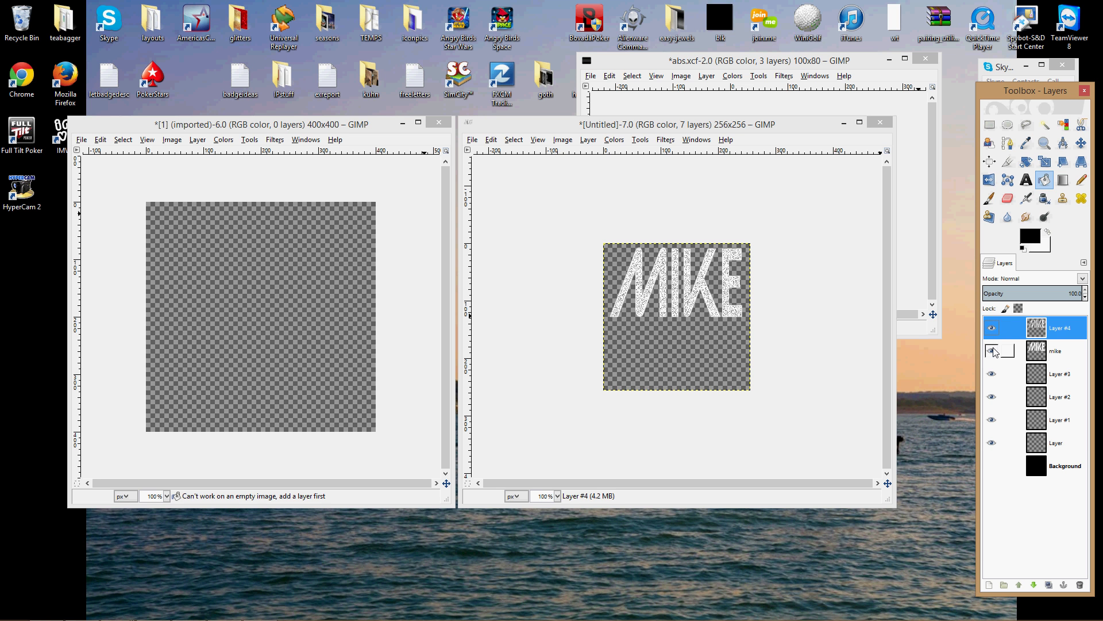
click(991, 352)
click(991, 352)
right_click(1039, 332)
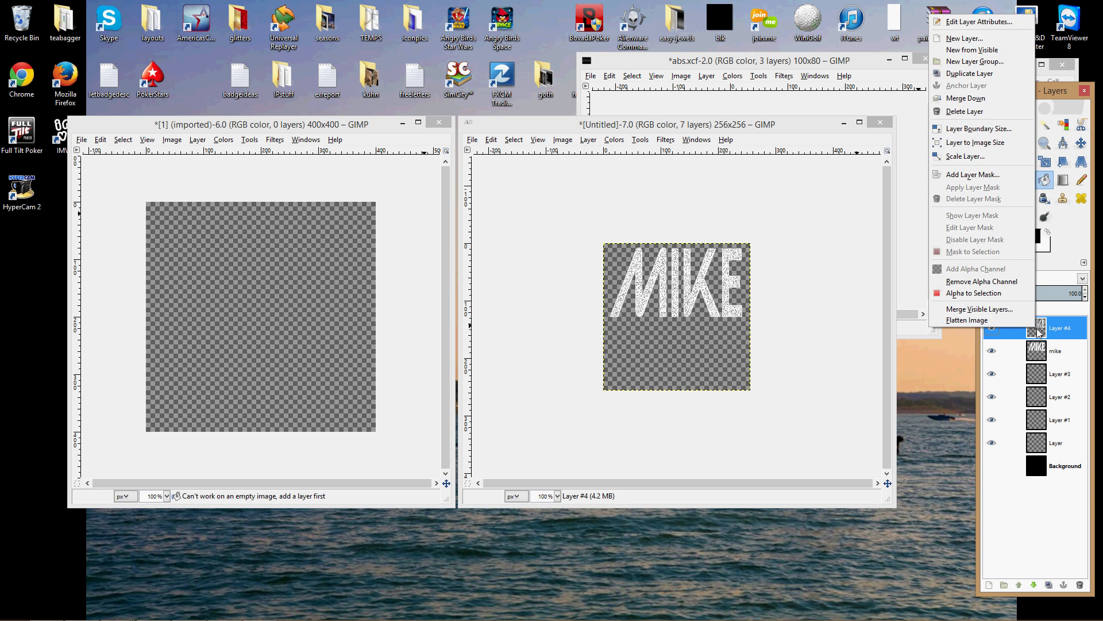
click(978, 99)
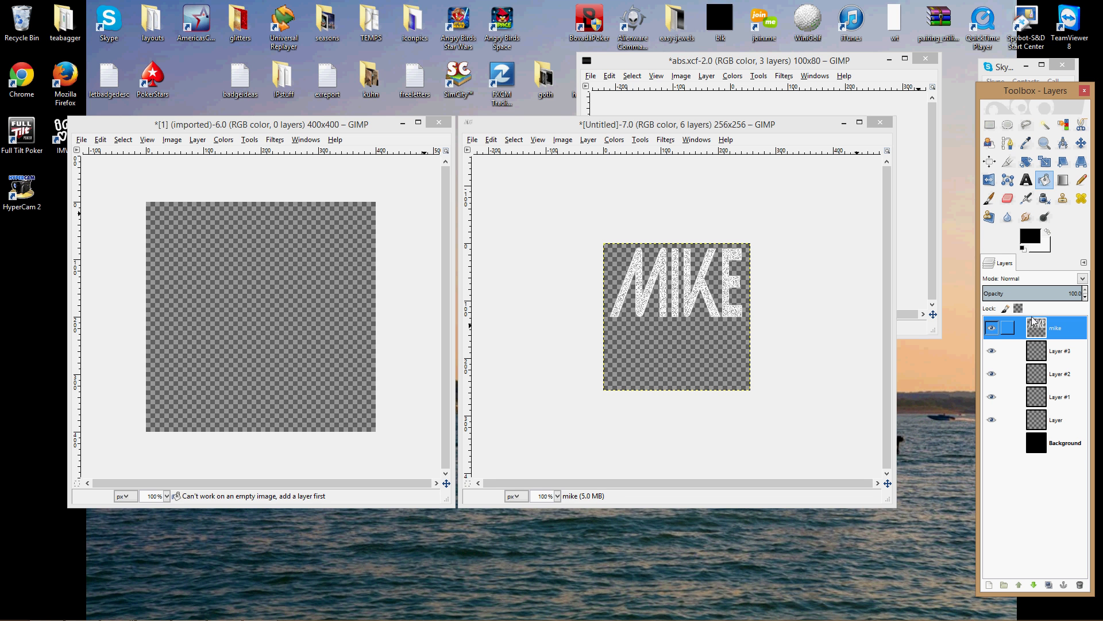
- Turn the merged lettering layer's alpha into a selection and grow it by 1 px with Layer #3 active
right_click(624, 291)
mouse_move(653, 355)
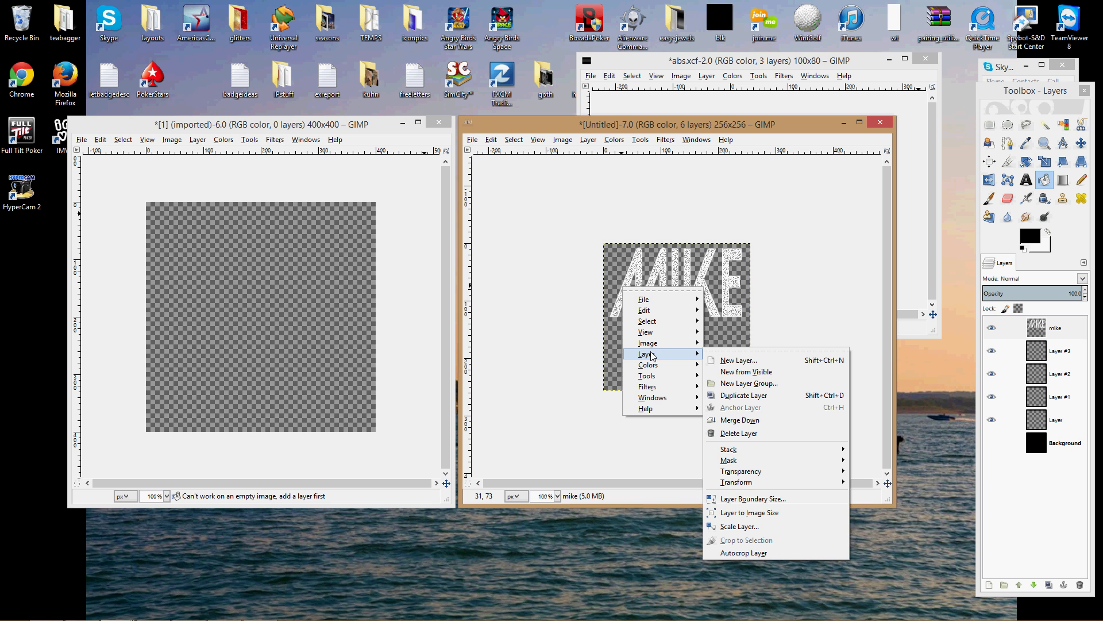
mouse_move(790, 475)
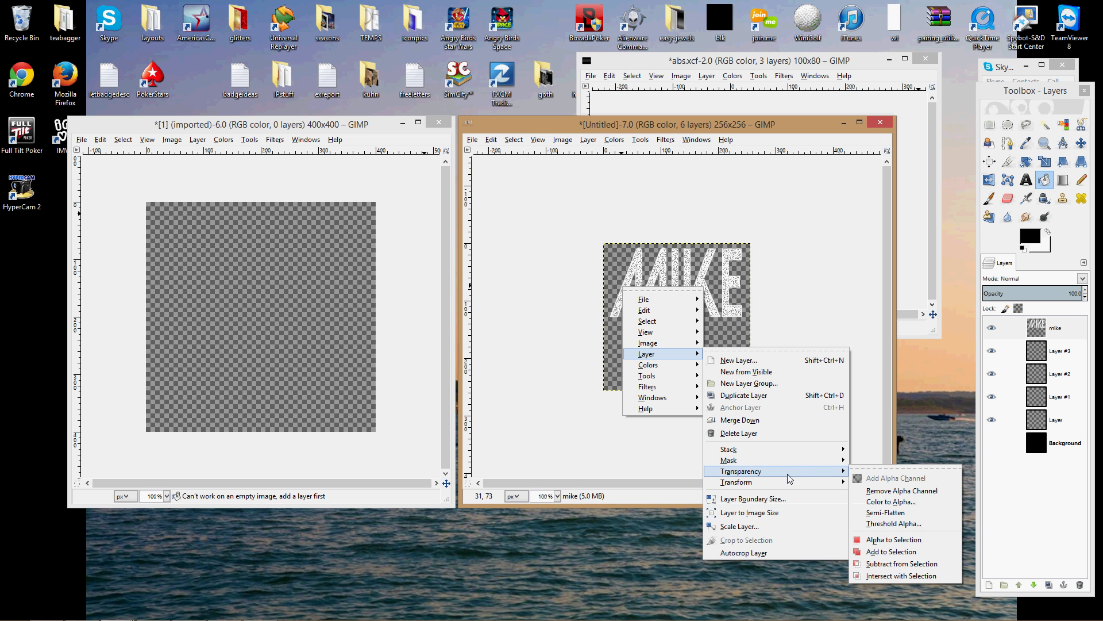
click(907, 509)
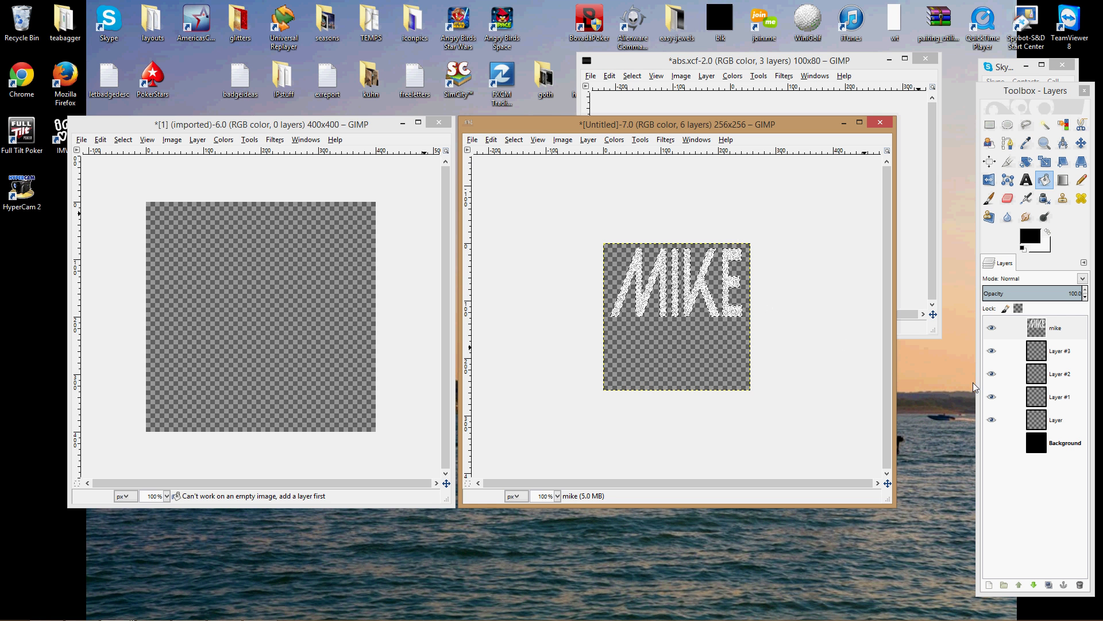
click(1011, 352)
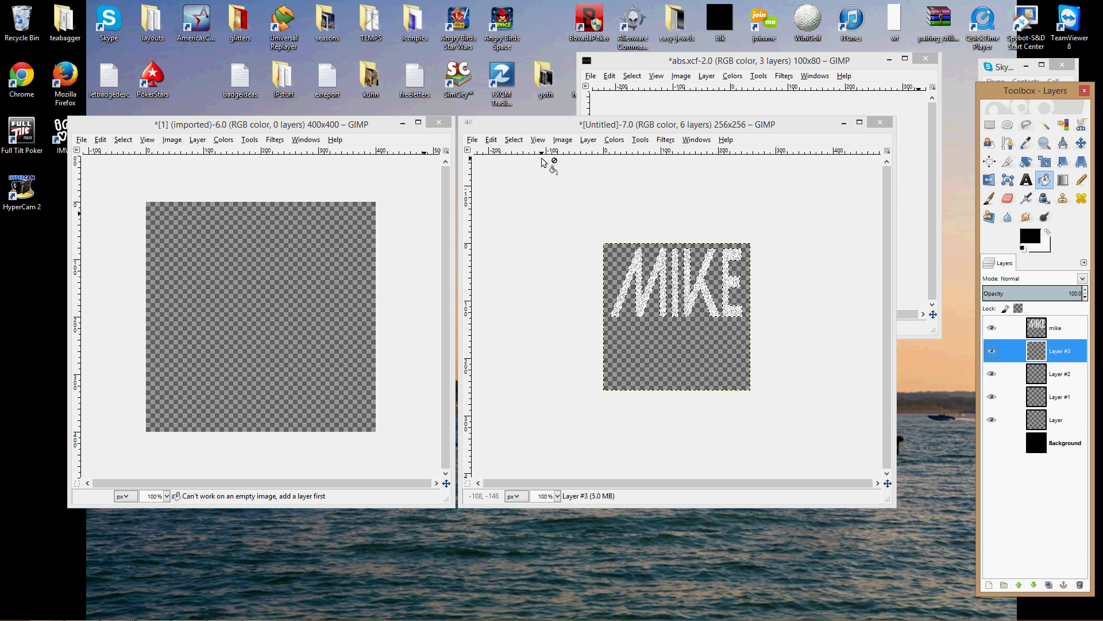
click(514, 140)
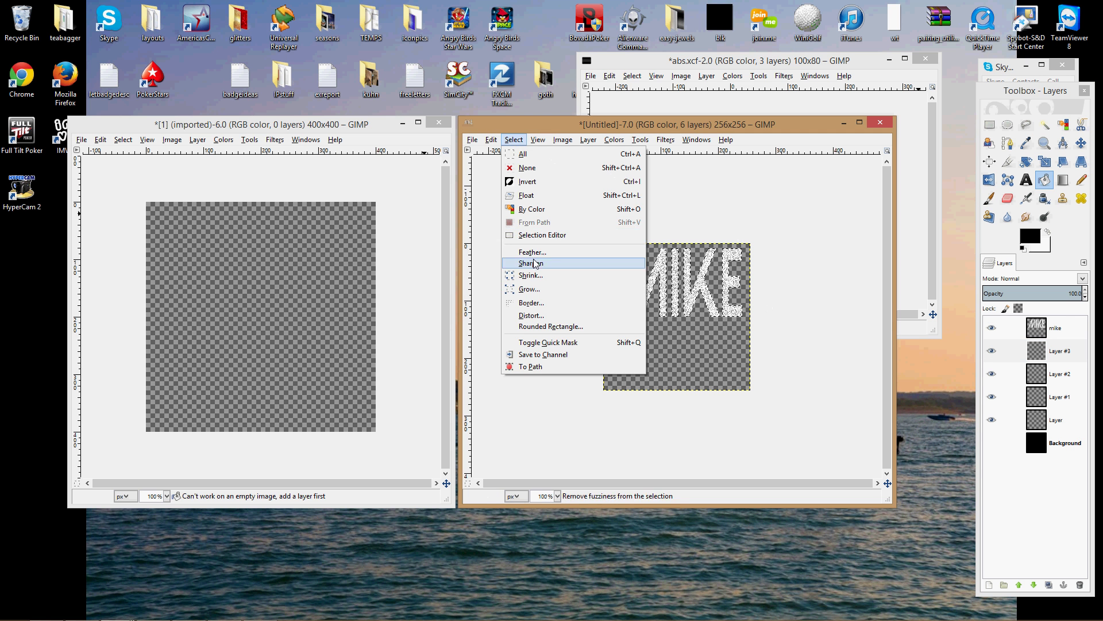
click(530, 289)
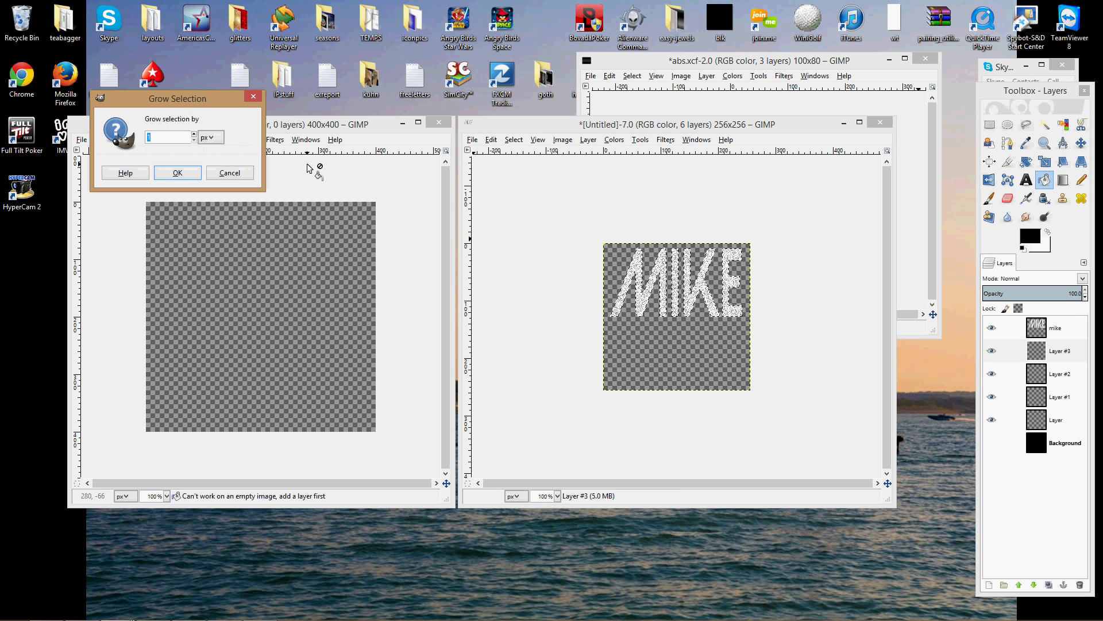
click(178, 172)
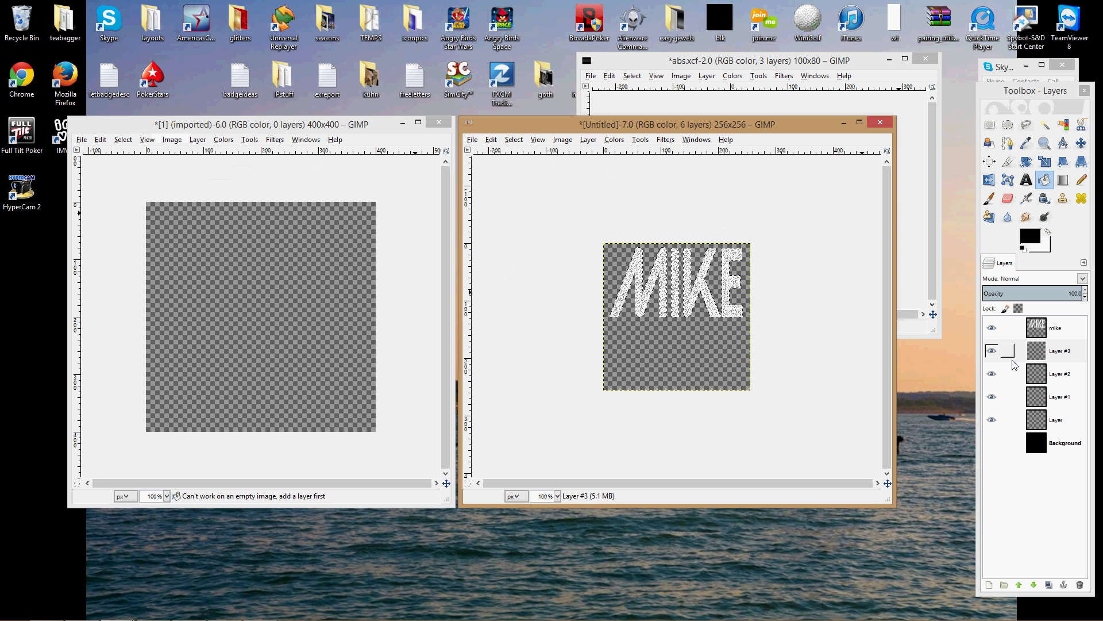
- Fill the grown letter selection on Layer #3 with the black foreground color and clear the selection
click(491, 140)
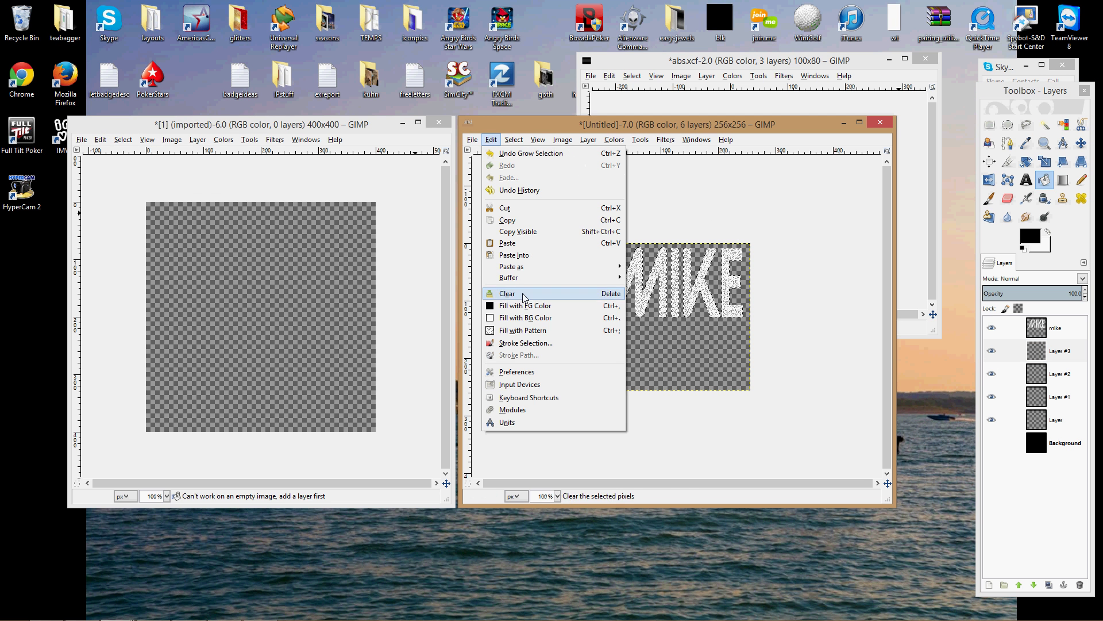
click(524, 306)
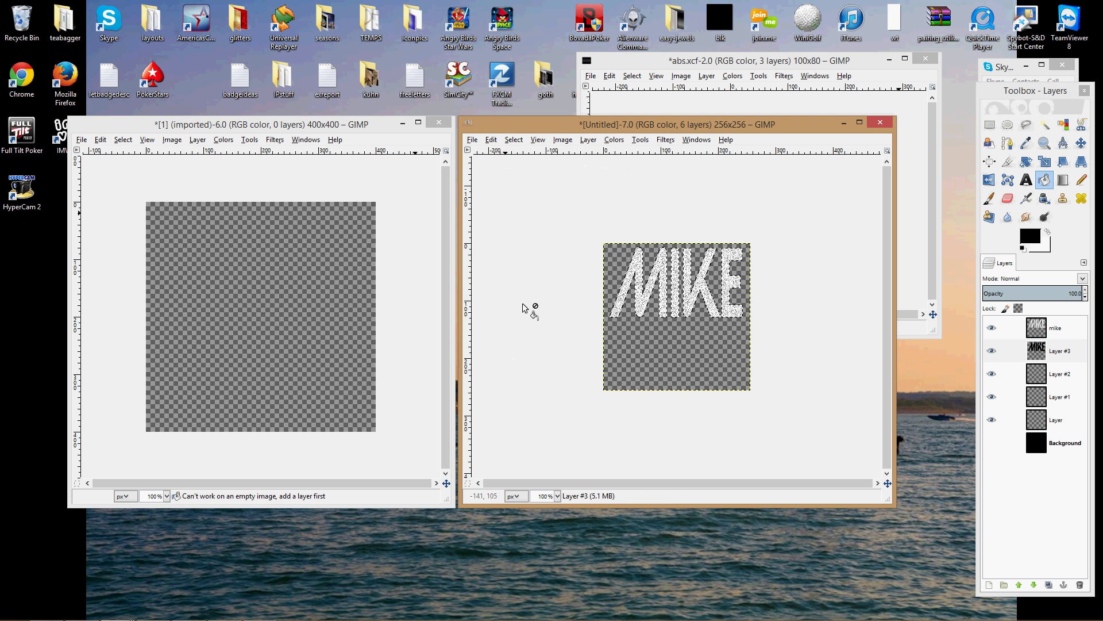
click(513, 140)
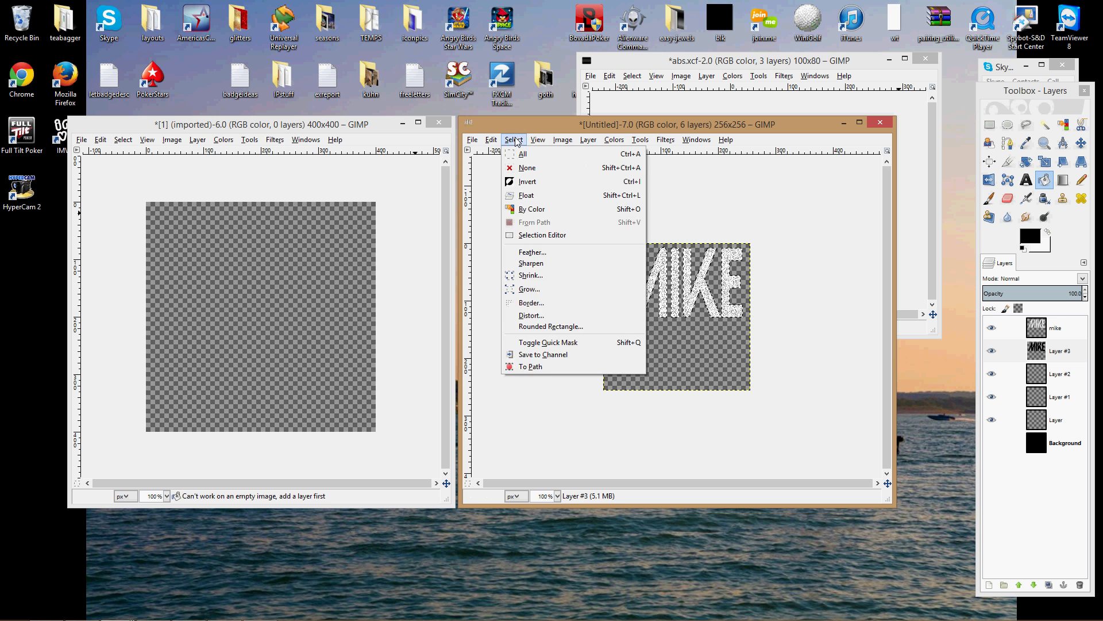
click(520, 168)
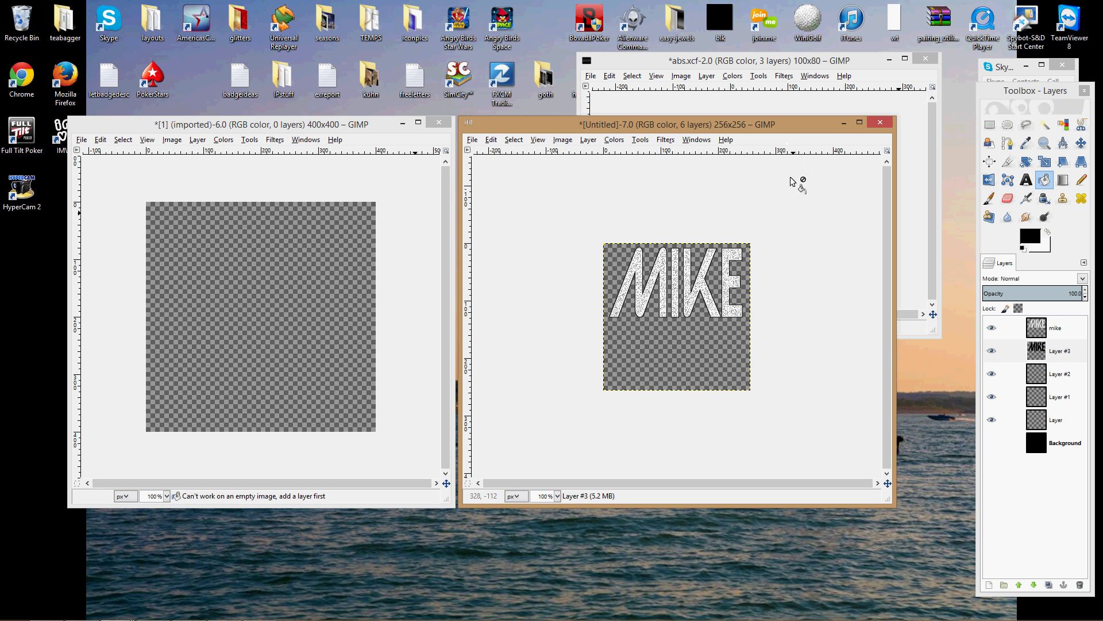
- Undo back past the black fill on Layer #3 and the Layer #4 merge, and restore both
key(ctrl+f)
key(ctrl+z)
key(ctrl+z)
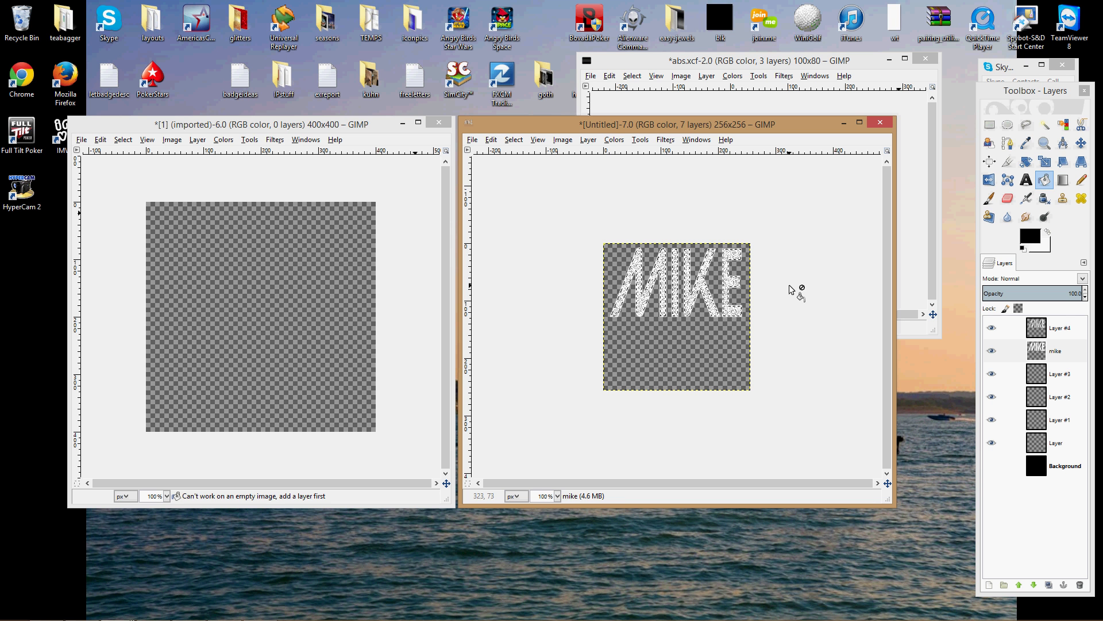
key(ctrl+z)
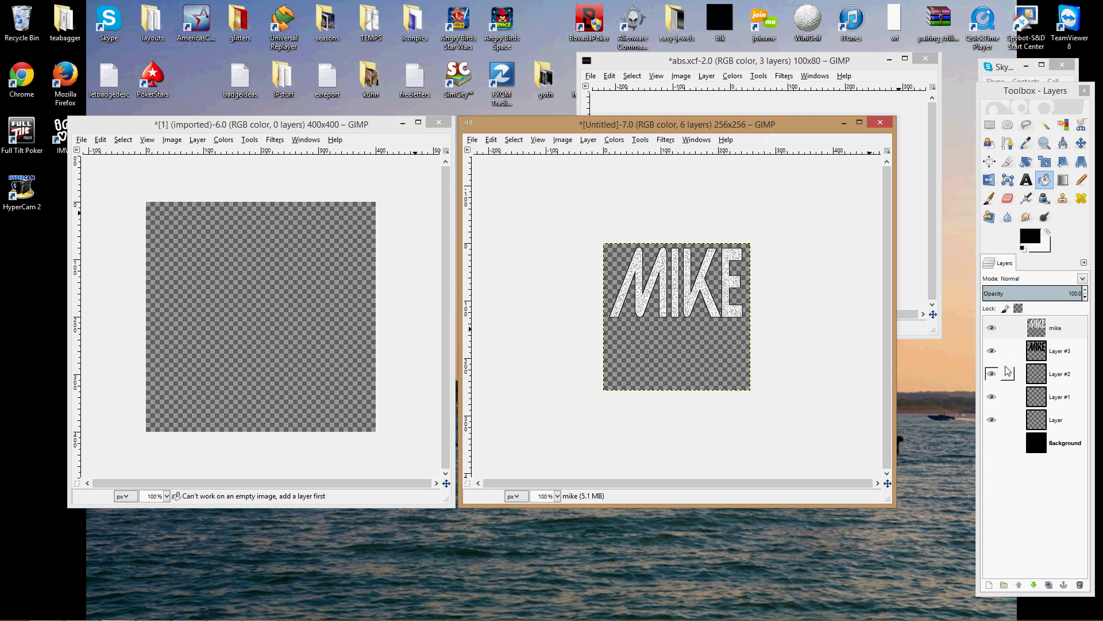
- Select the lettering shape from Layer #3 and grow the selection by 1 px with Layer #2 active
click(1042, 354)
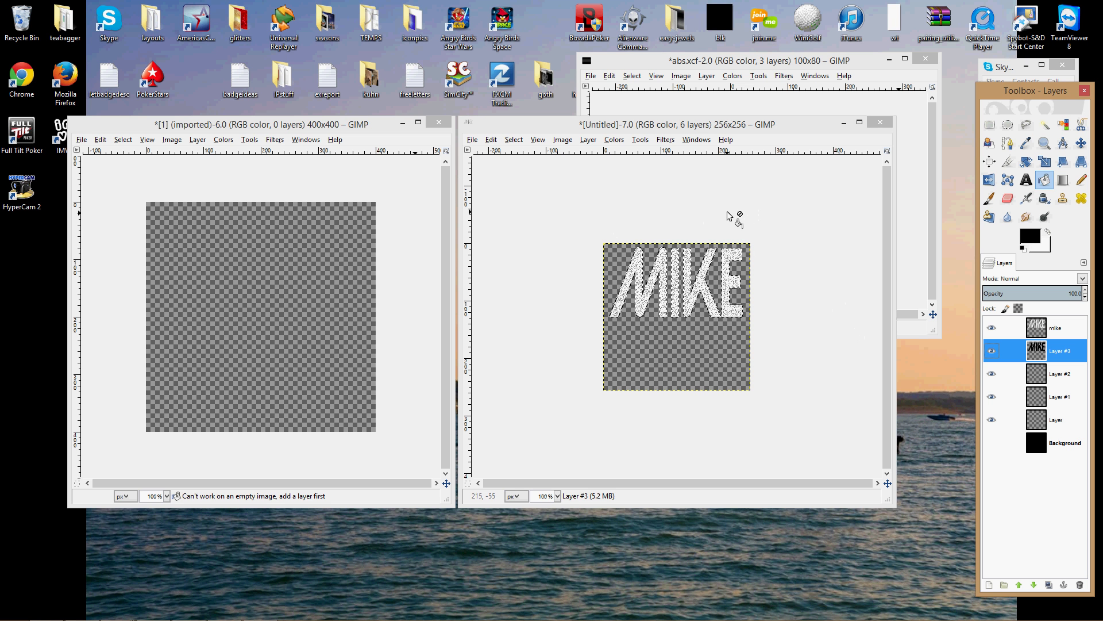
click(508, 141)
key(Escape)
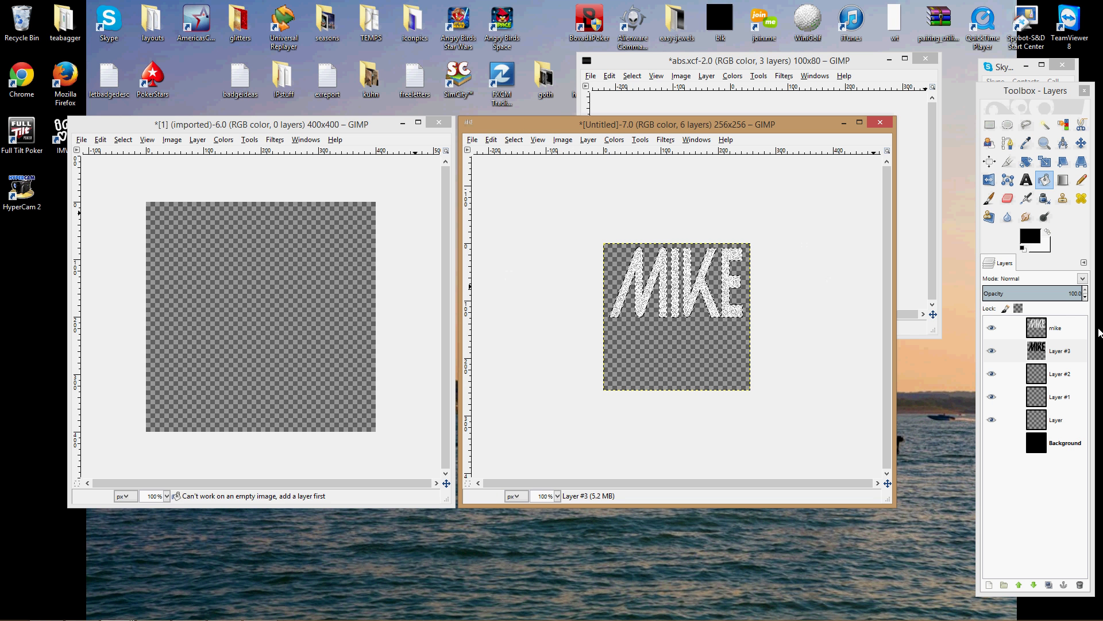
click(1035, 352)
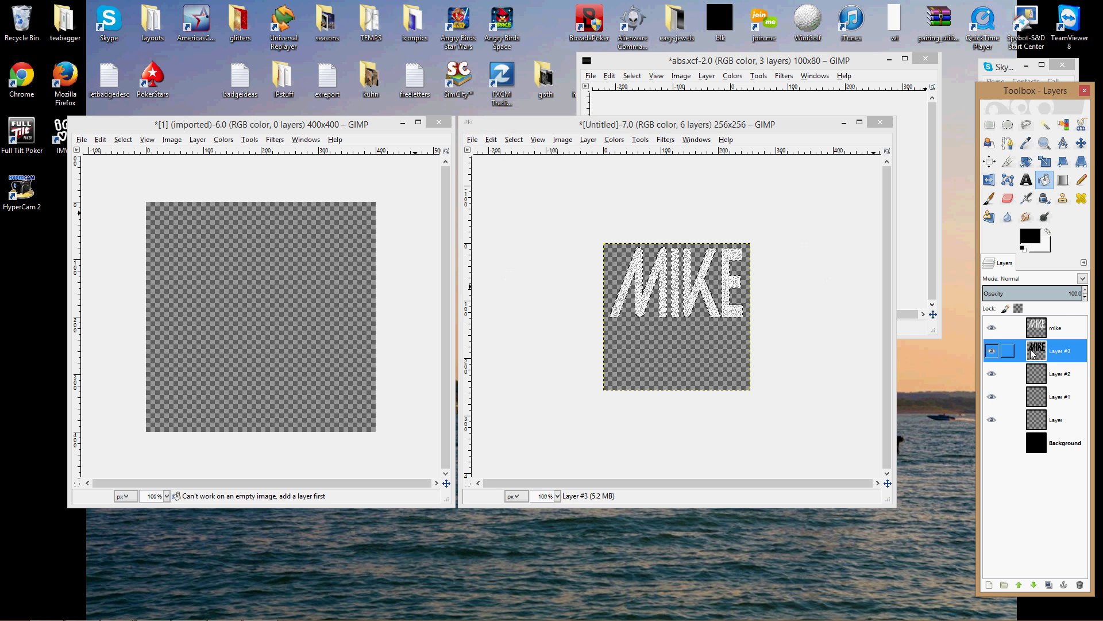
click(1040, 378)
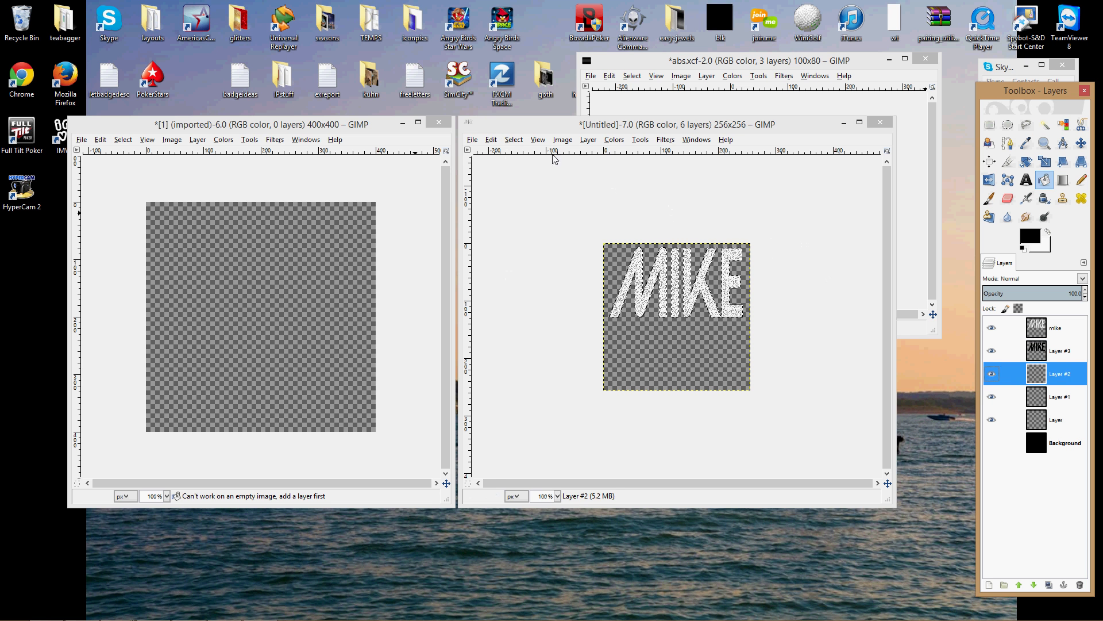
click(514, 139)
click(529, 289)
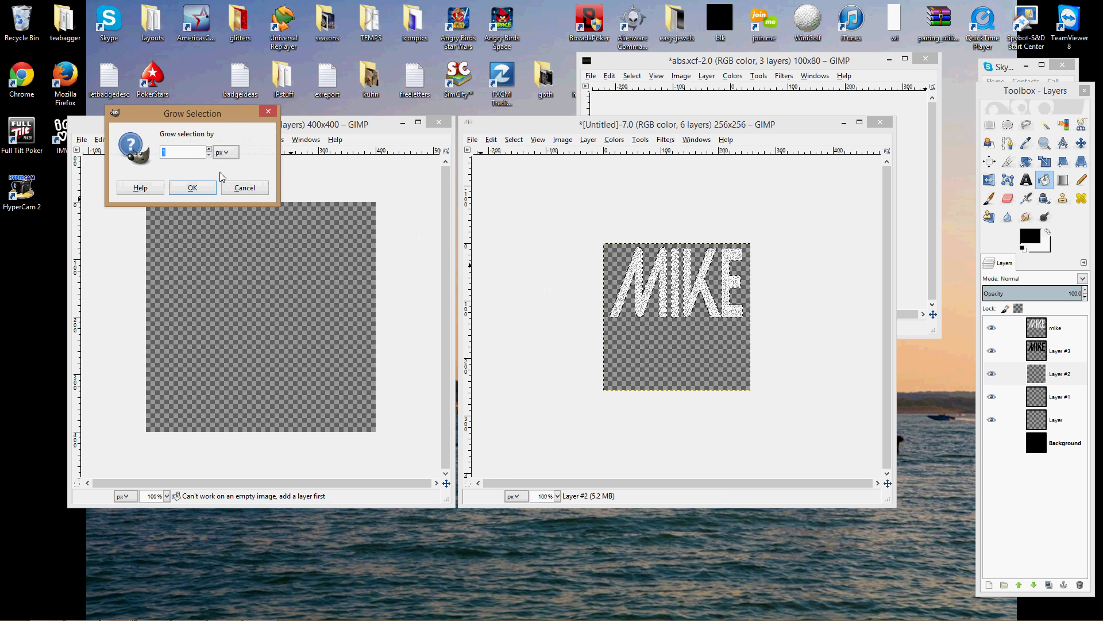
key(Return)
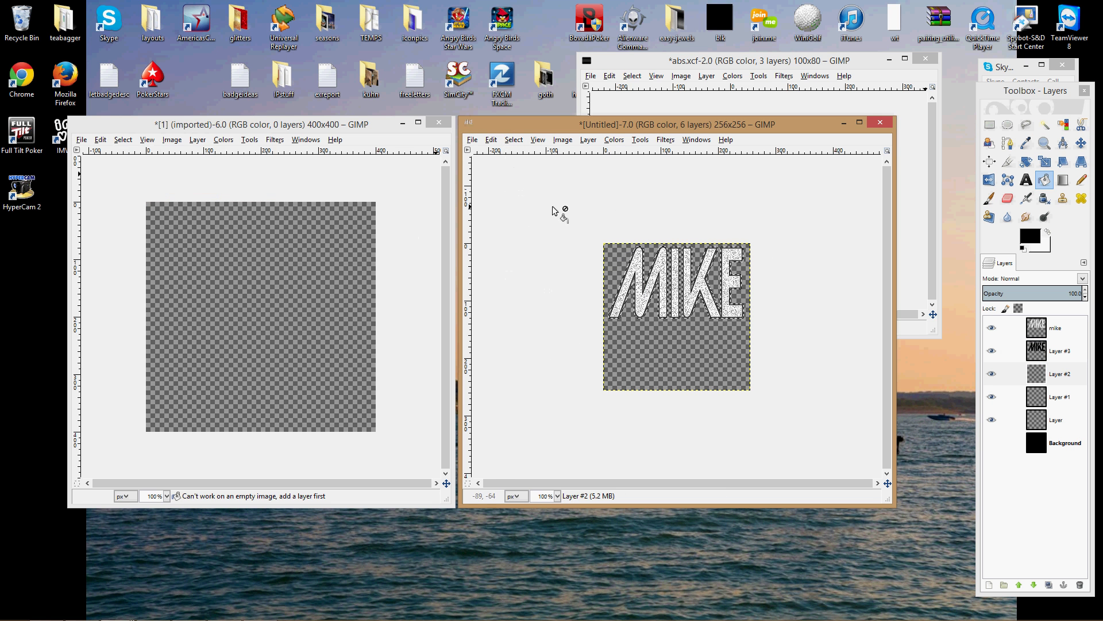
- Fill the grown selection on Layer #2 with the white background color and clear the selection
click(491, 139)
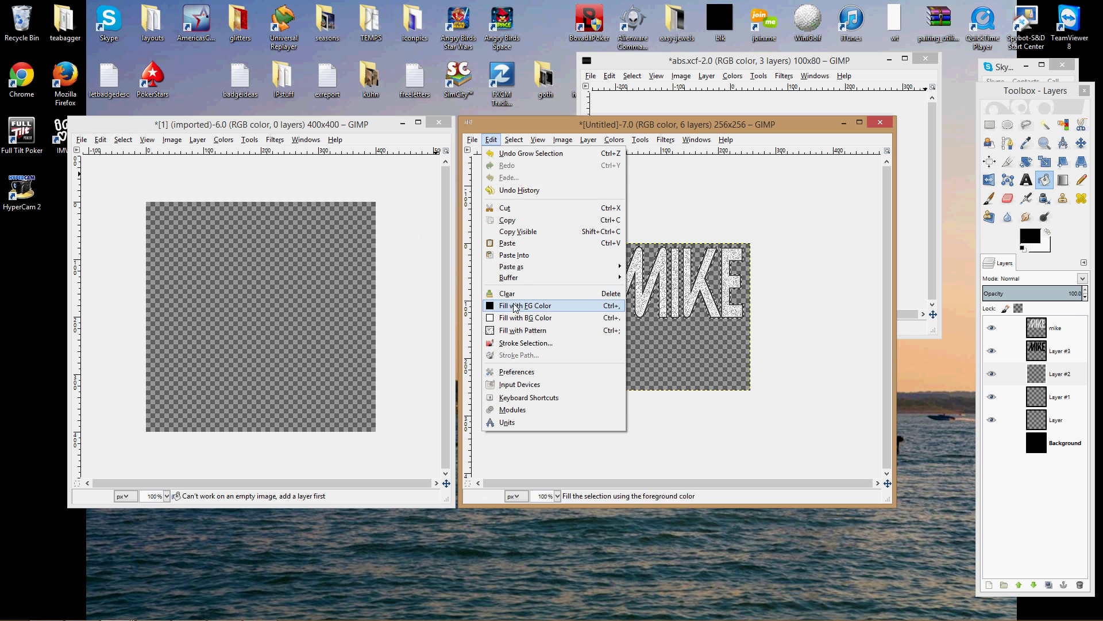
click(520, 320)
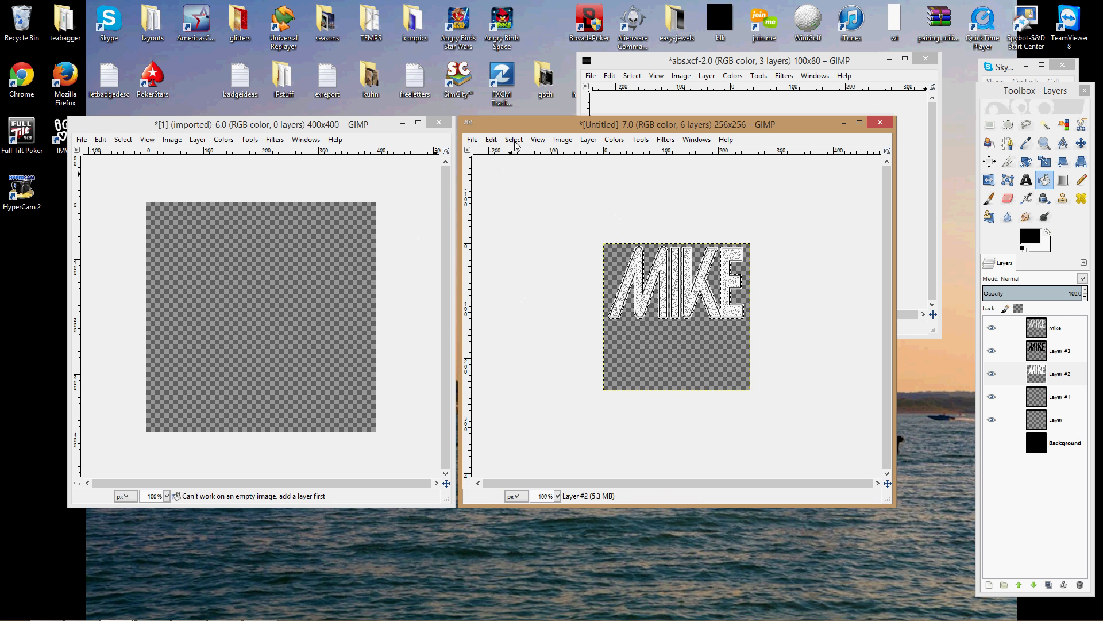
click(515, 140)
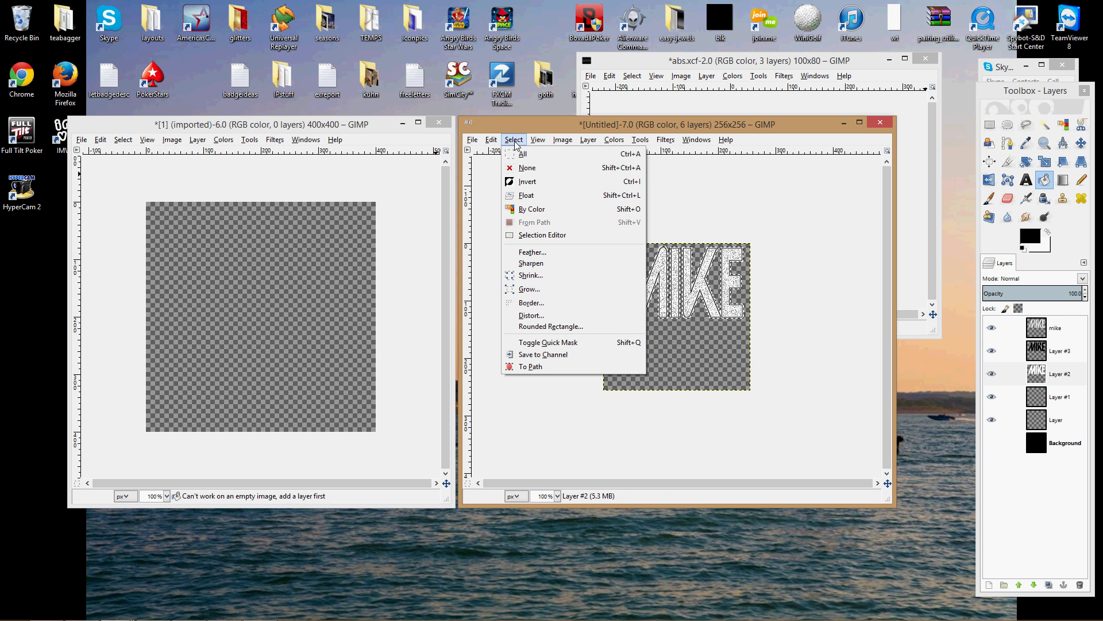
click(521, 170)
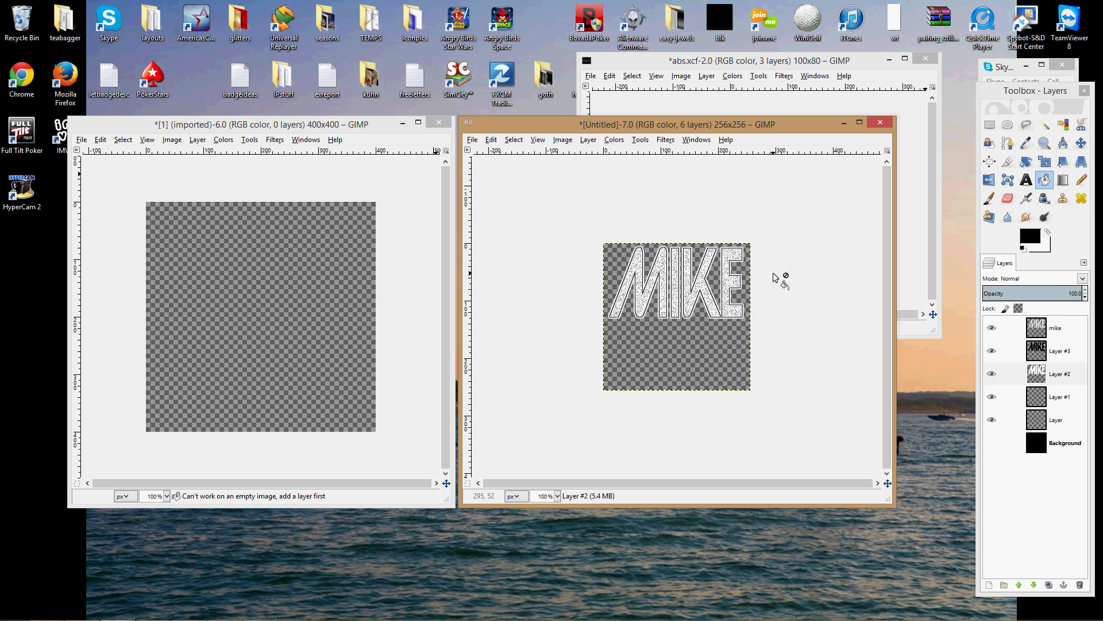
- Soften the white outline on Layer #2 by applying the Blur filter and repeating it
click(1038, 374)
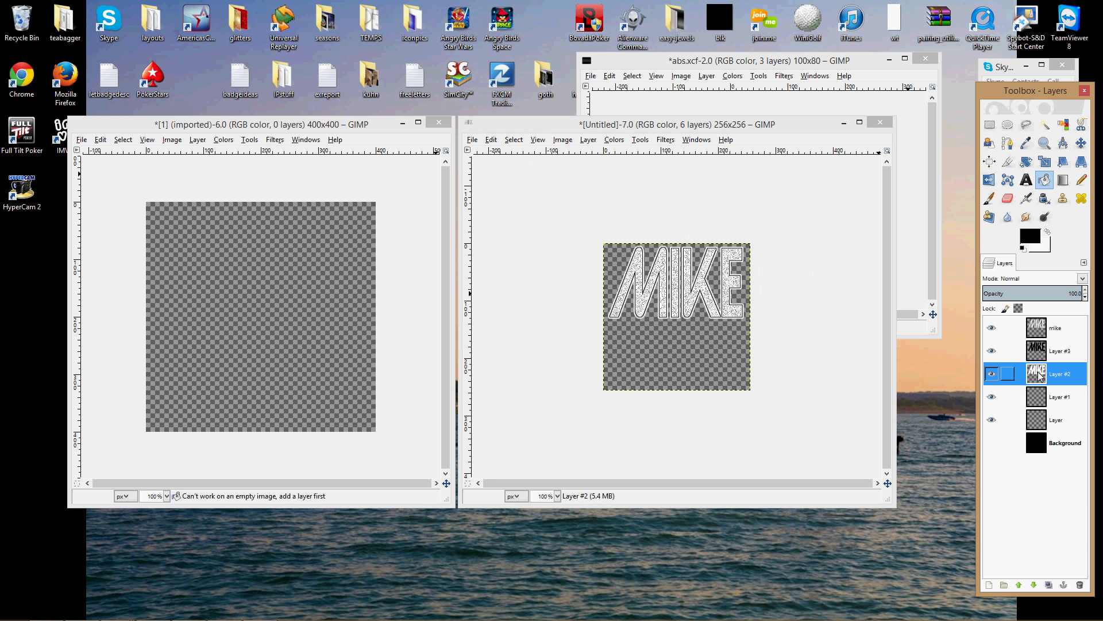
click(667, 142)
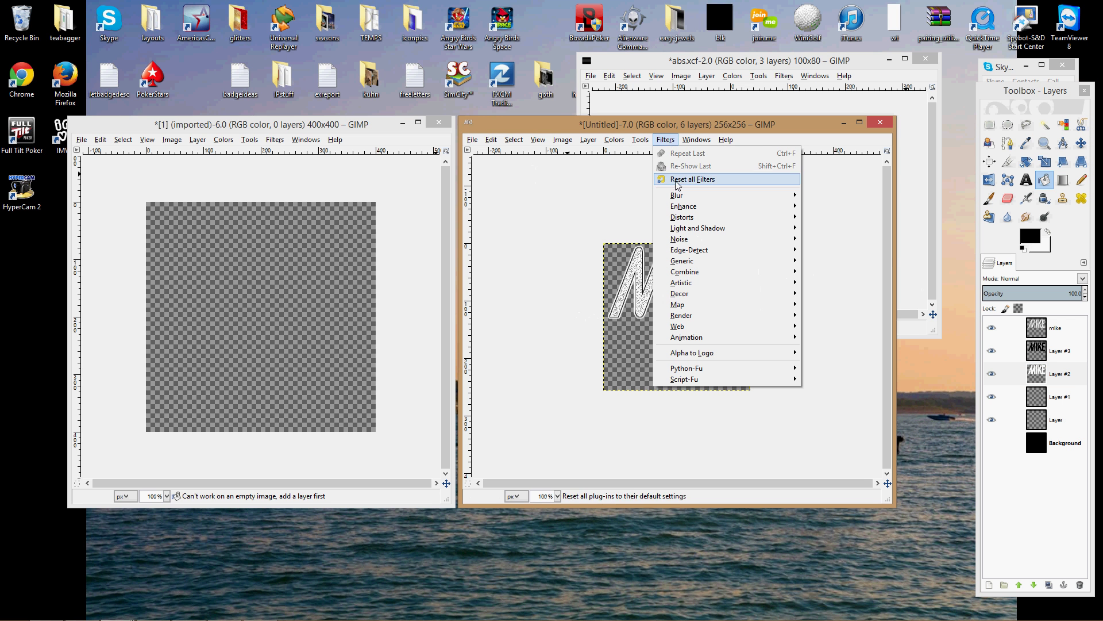
mouse_move(769, 196)
click(825, 199)
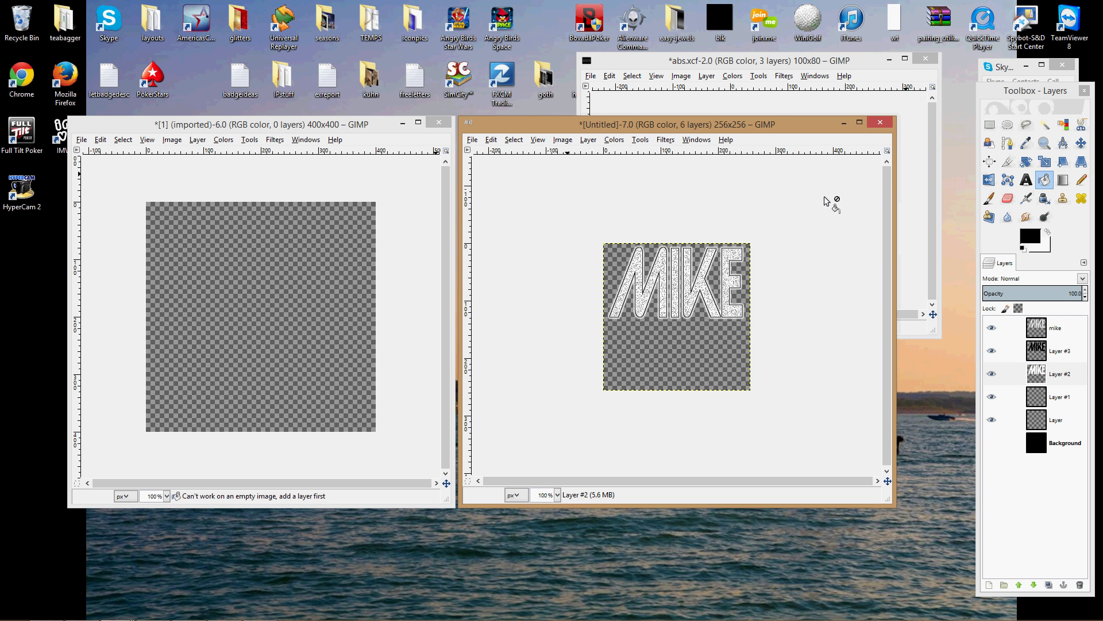
click(668, 140)
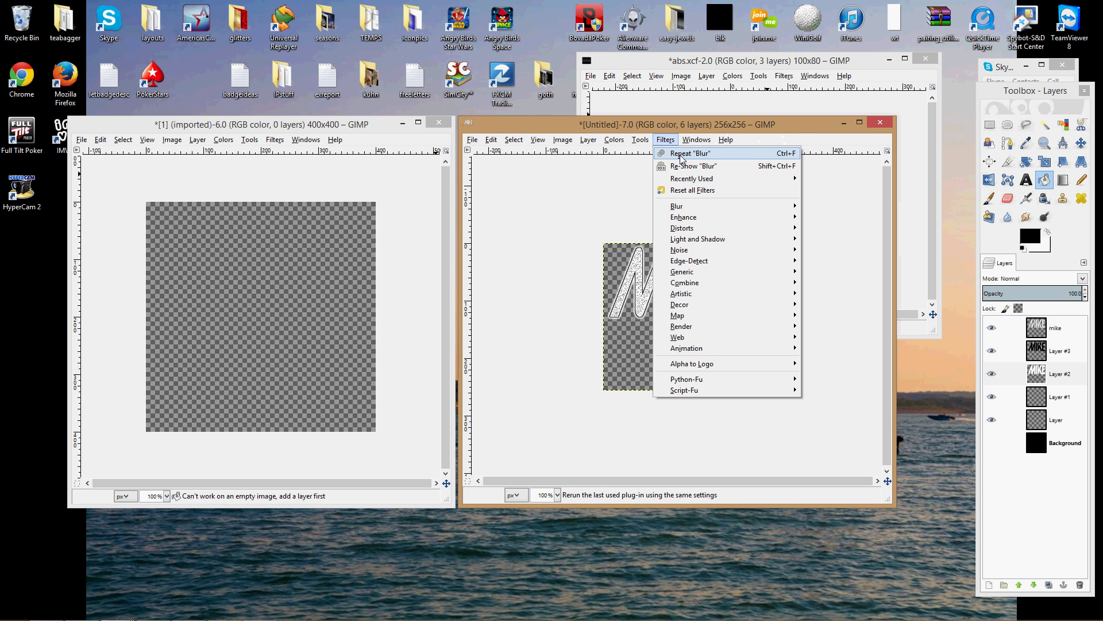
click(789, 131)
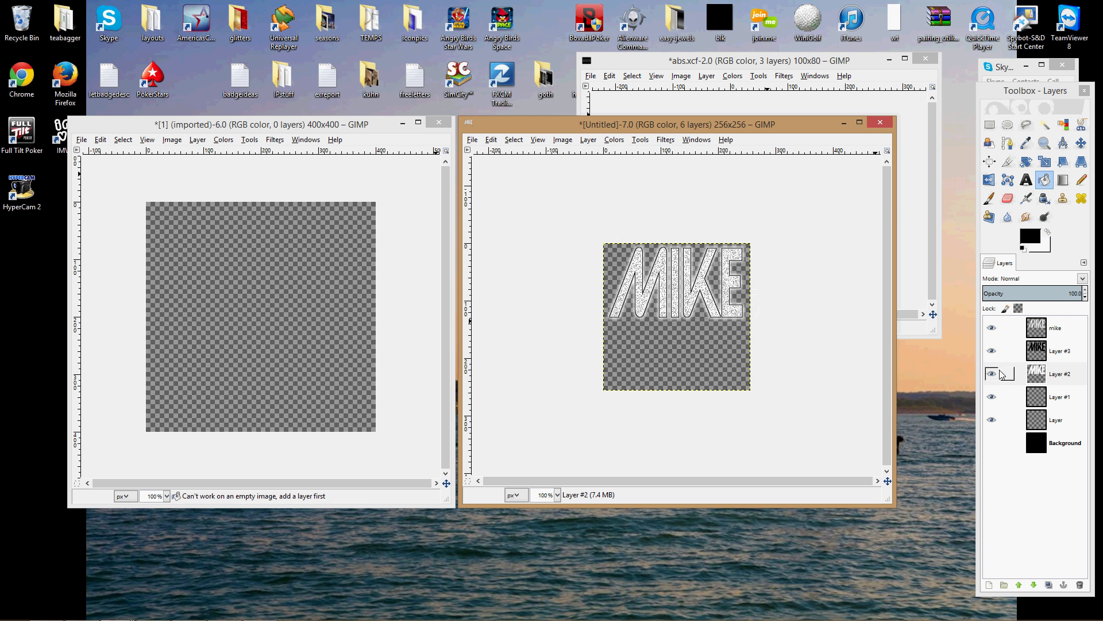
- Move the static-filled lettering layer 1 px to the right over the black outline
click(1004, 351)
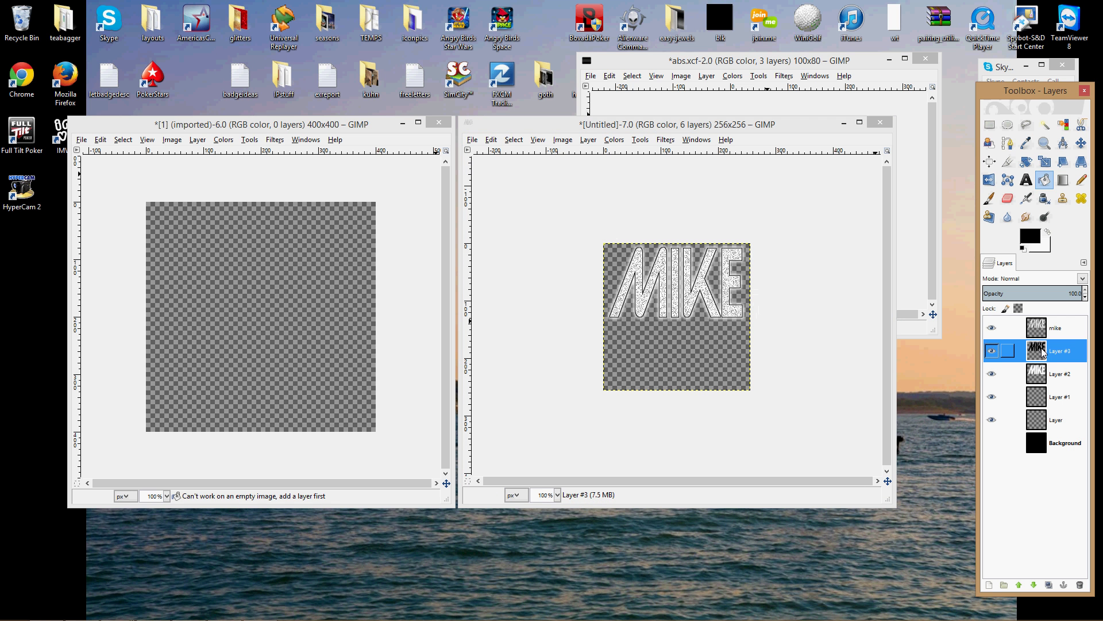
click(631, 259)
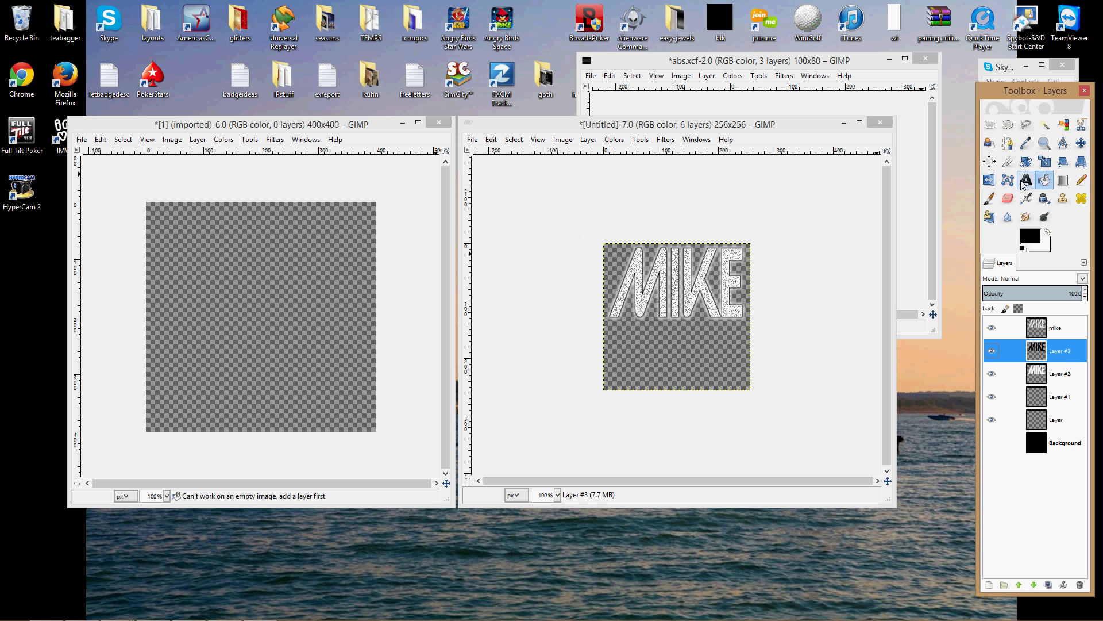
click(1082, 144)
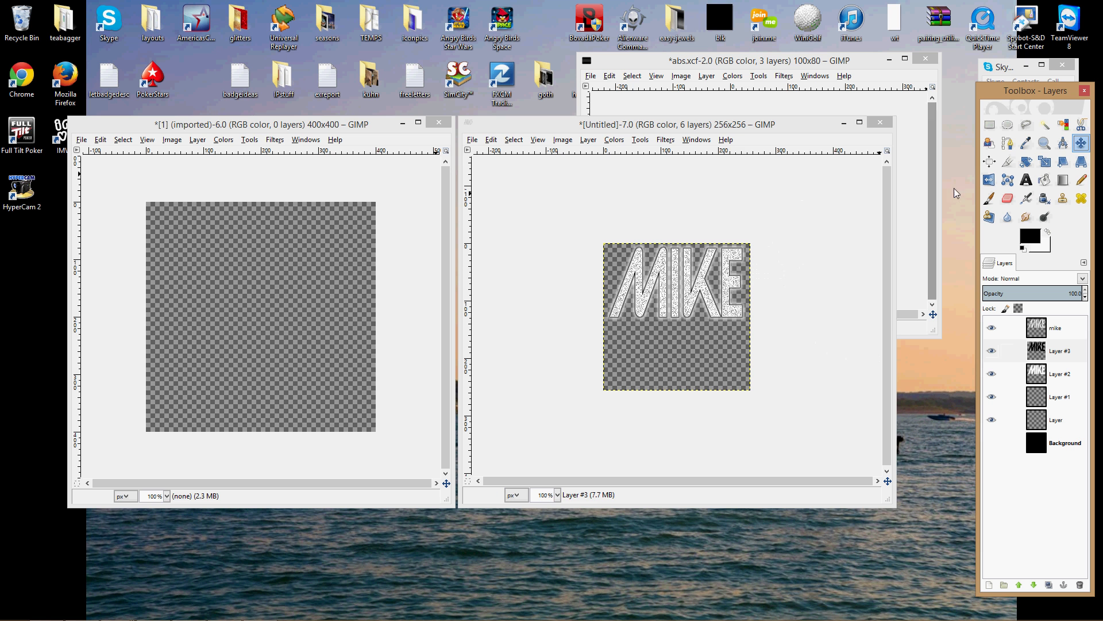
click(1043, 144)
click(682, 283)
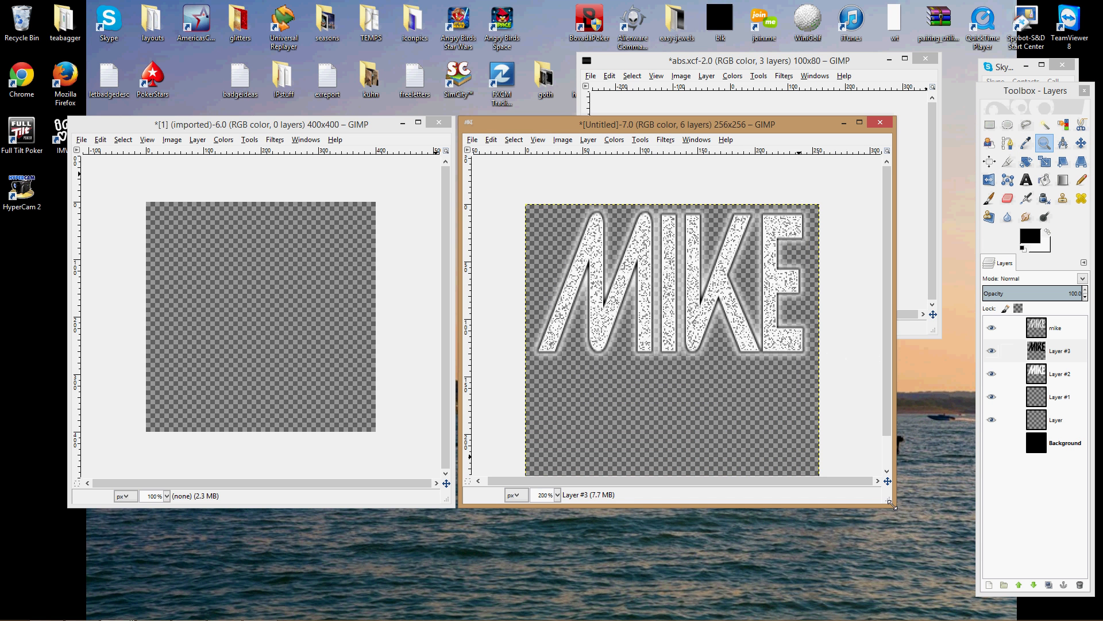
drag(892, 504, 931, 541)
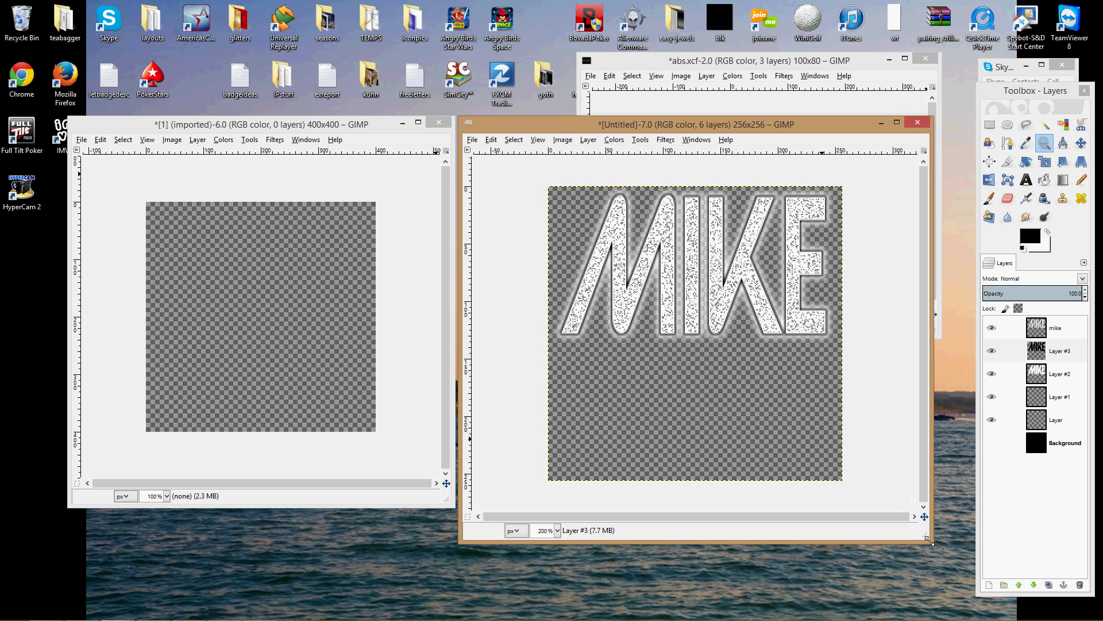
click(1083, 144)
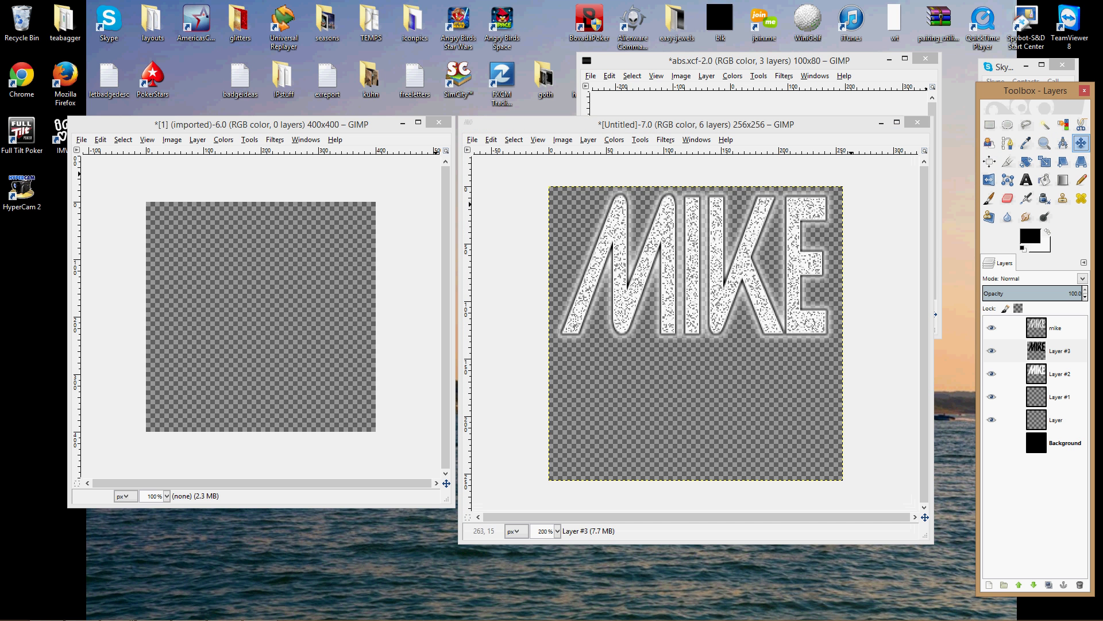
click(715, 266)
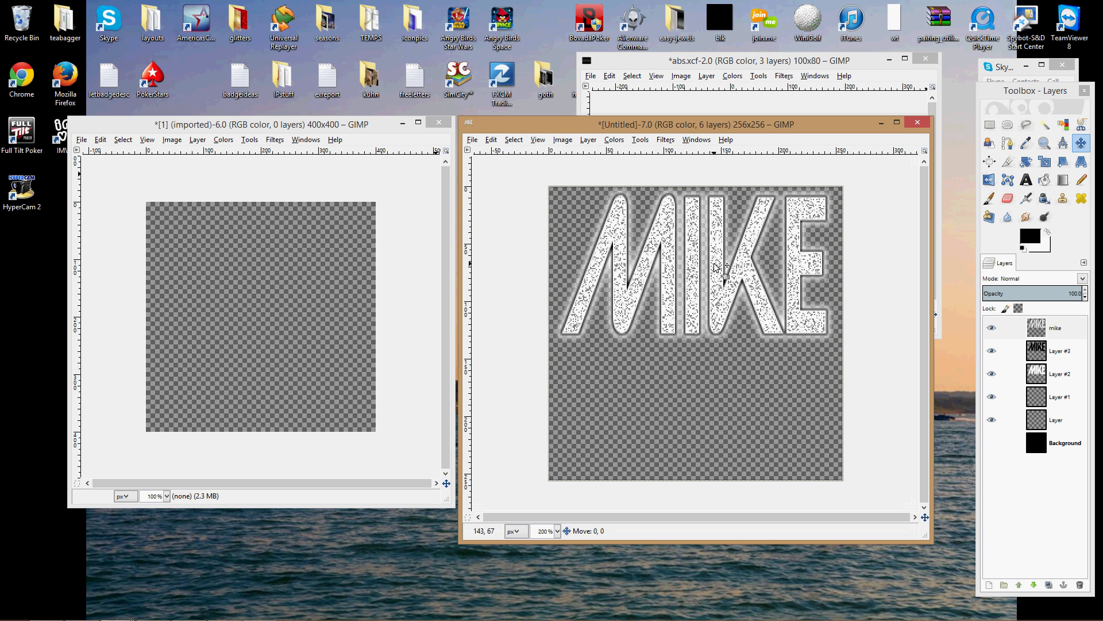
drag(716, 266, 716, 266)
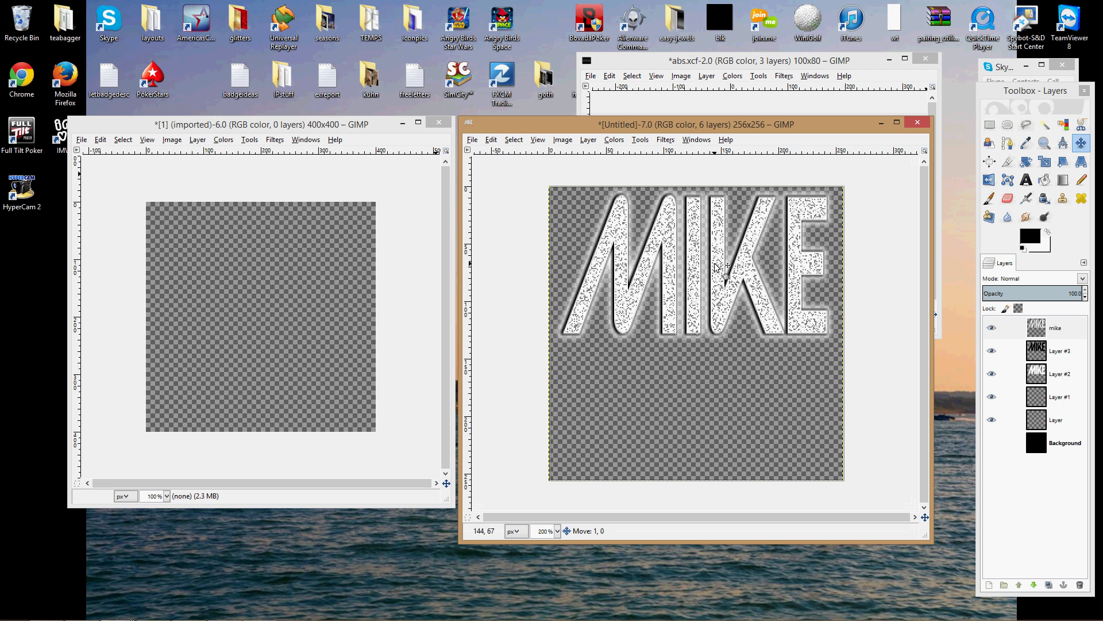
click(715, 266)
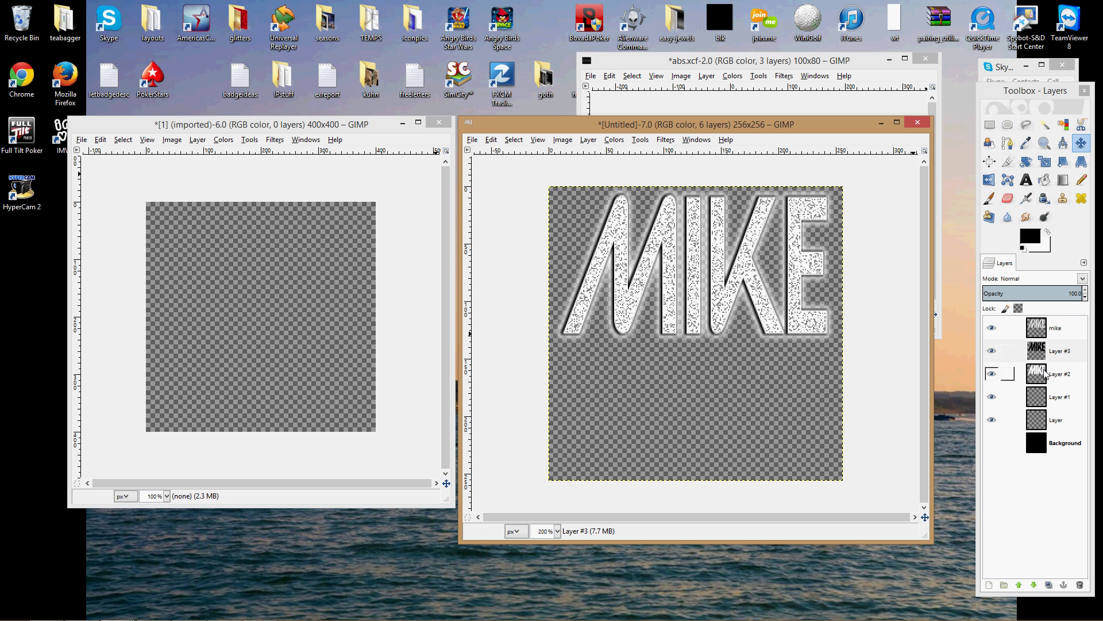
- Merge the static-filled lettering layer down twice, combining it with Layer #3 and Layer #2
right_click(1040, 329)
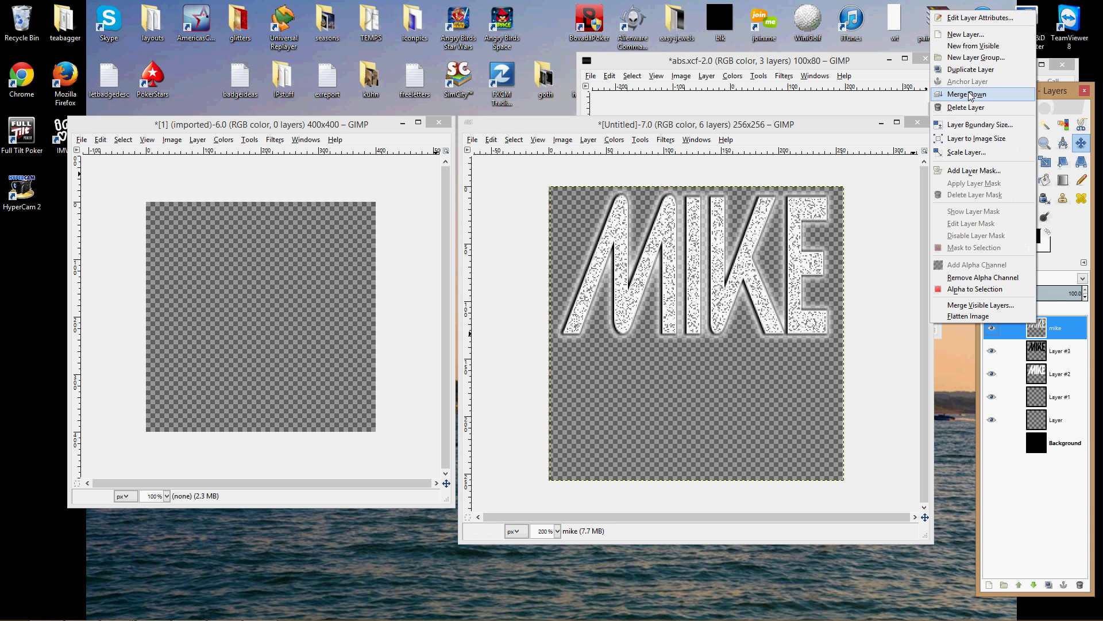
click(970, 93)
right_click(1040, 328)
click(969, 98)
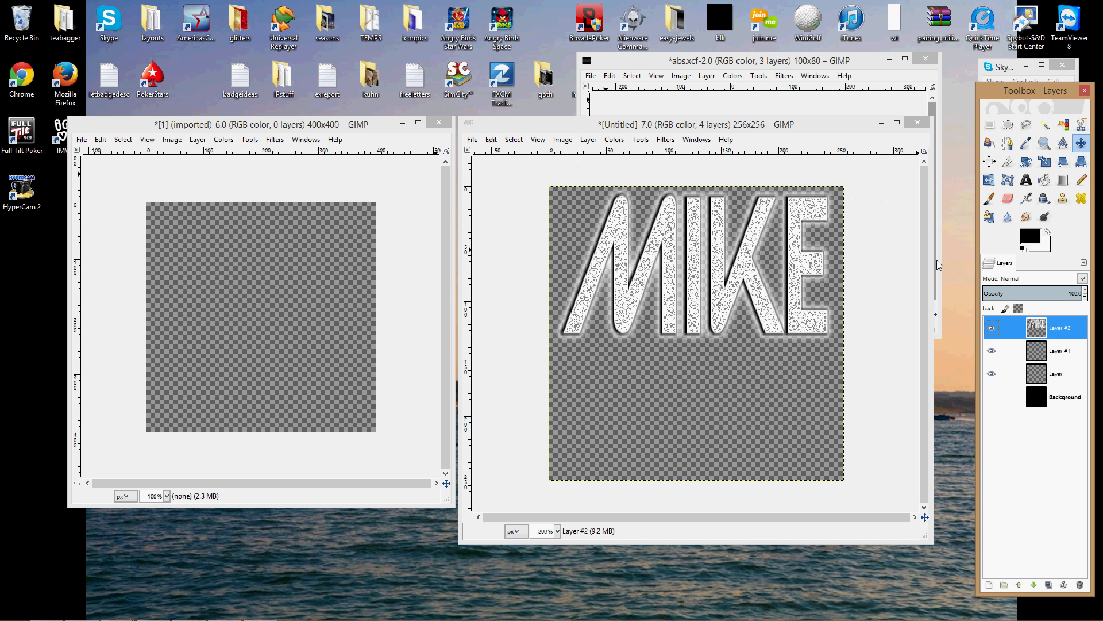
- Export the lettering to the Desktop as 1.png with the default PNG options
click(470, 140)
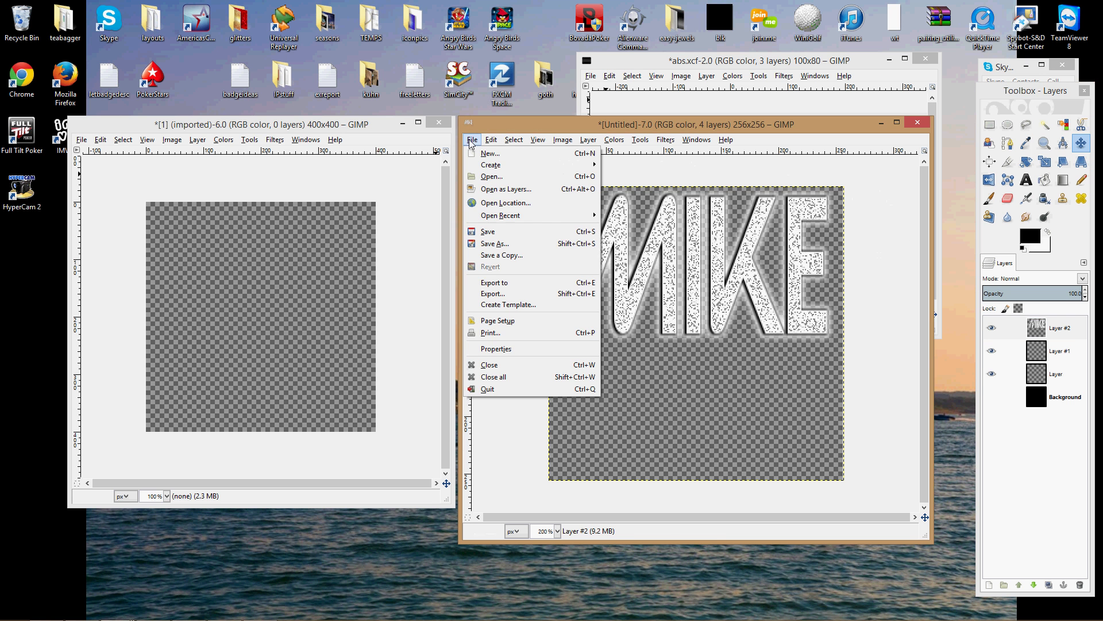
click(488, 284)
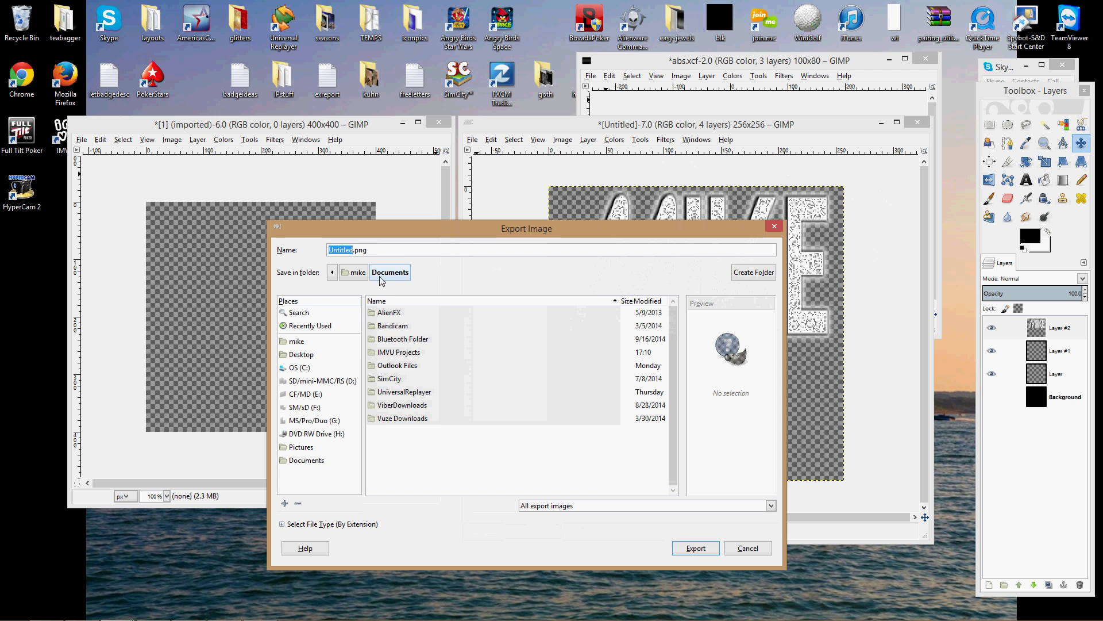
click(320, 357)
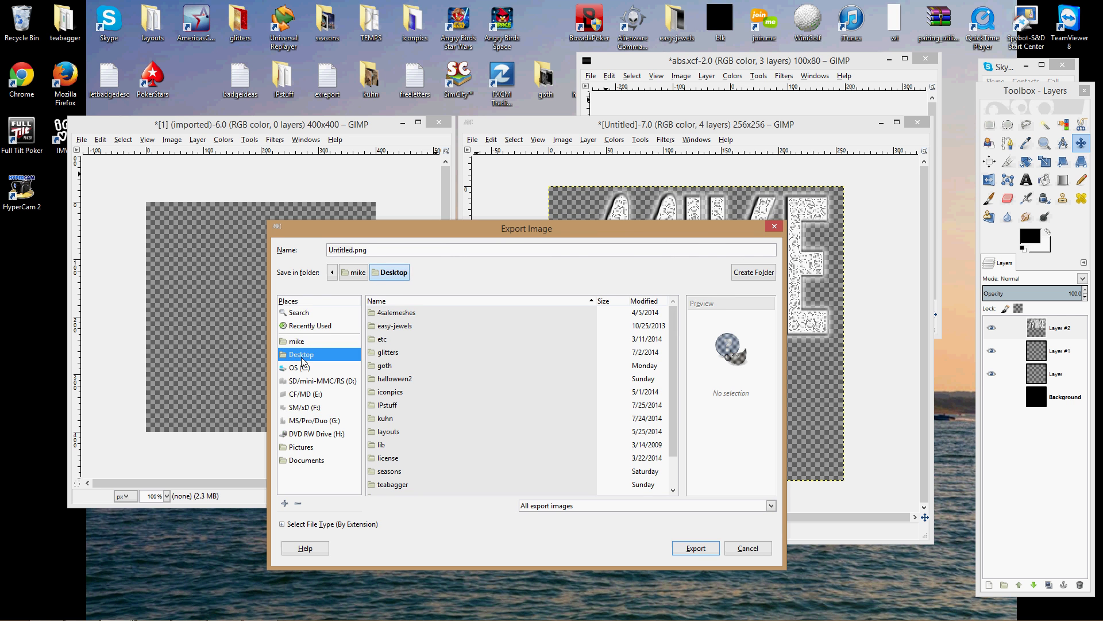
triple_click(379, 249)
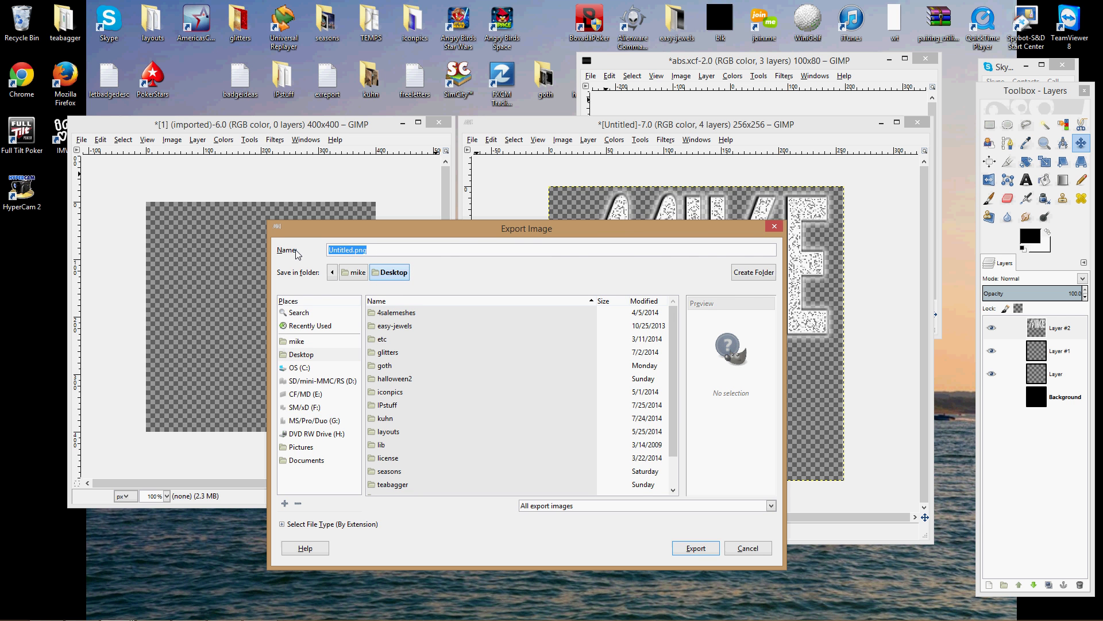
text(1.p)
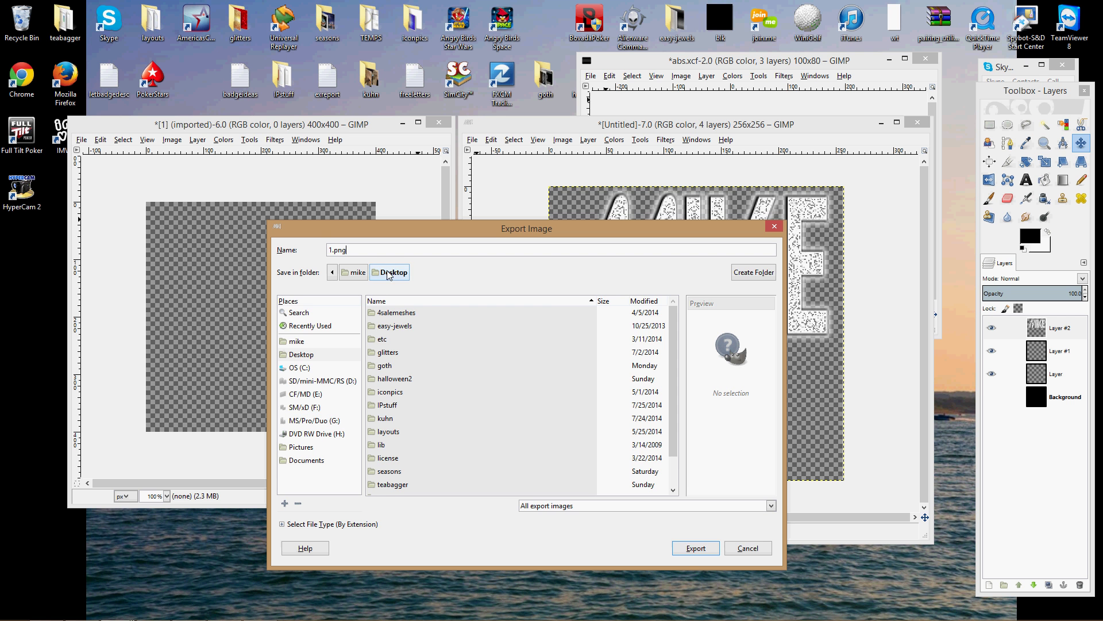
click(693, 548)
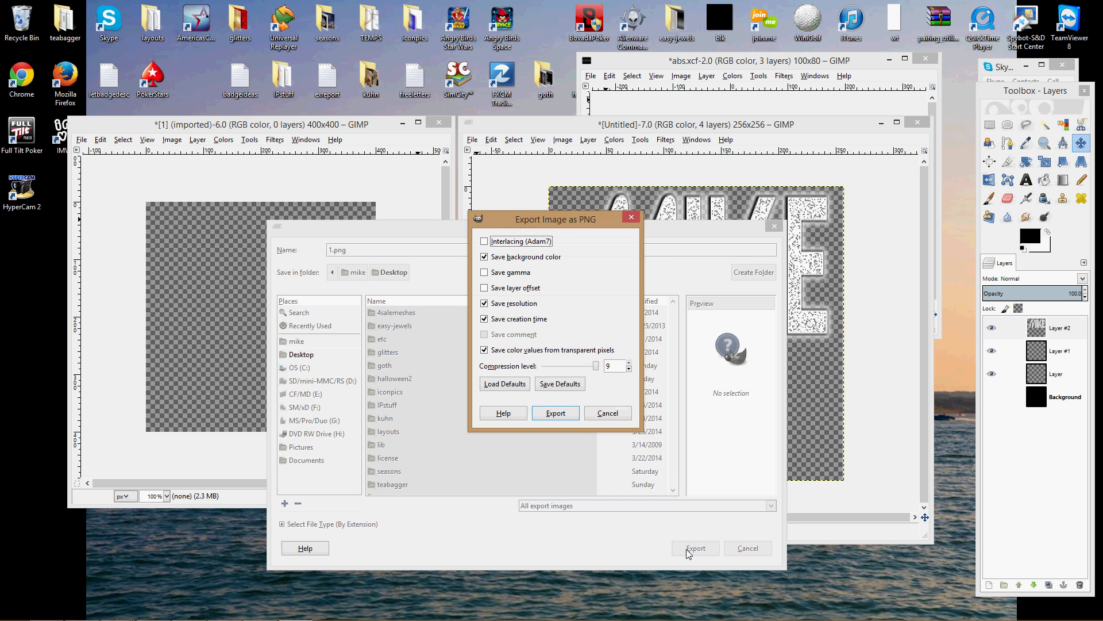
key(Return)
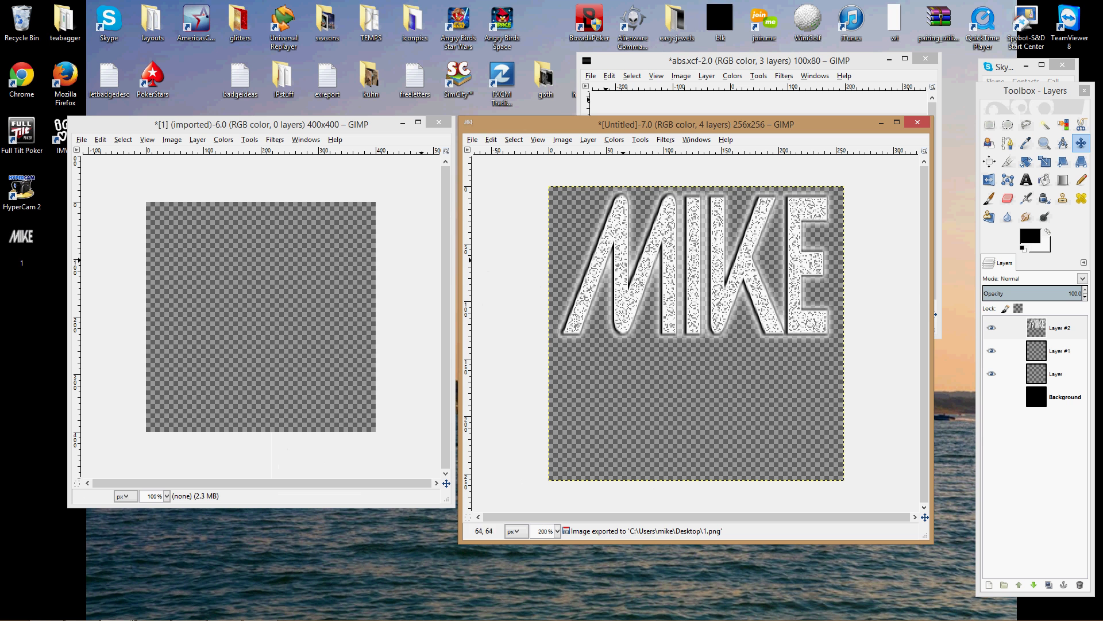
- Select the merged lettering's shape from the alpha of Layer #2 and fill it with the white background color
click(1047, 328)
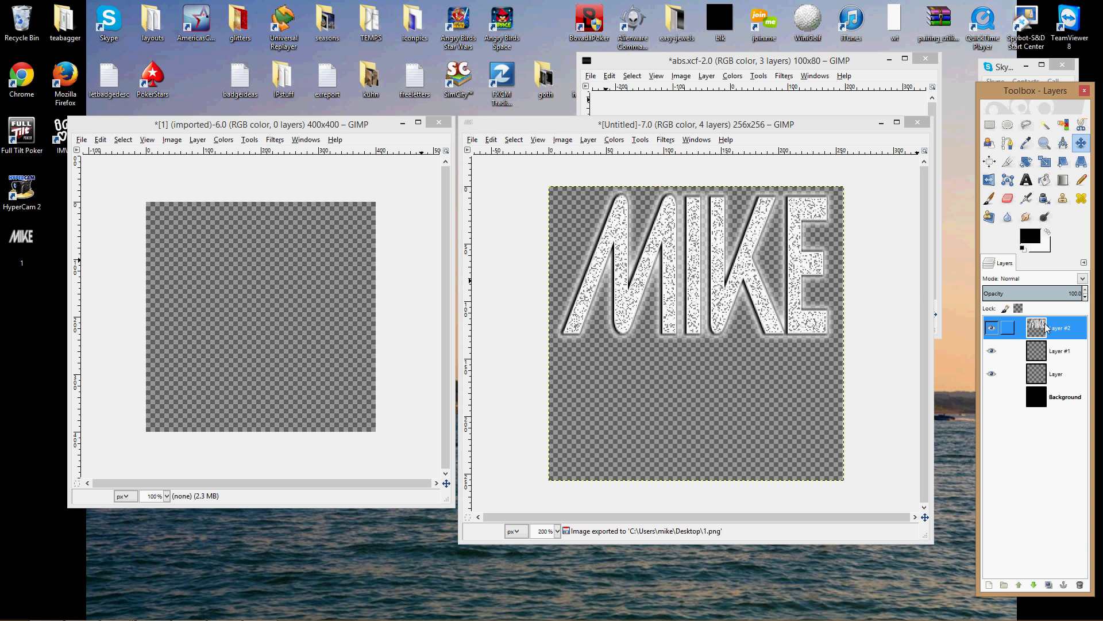
right_click(645, 234)
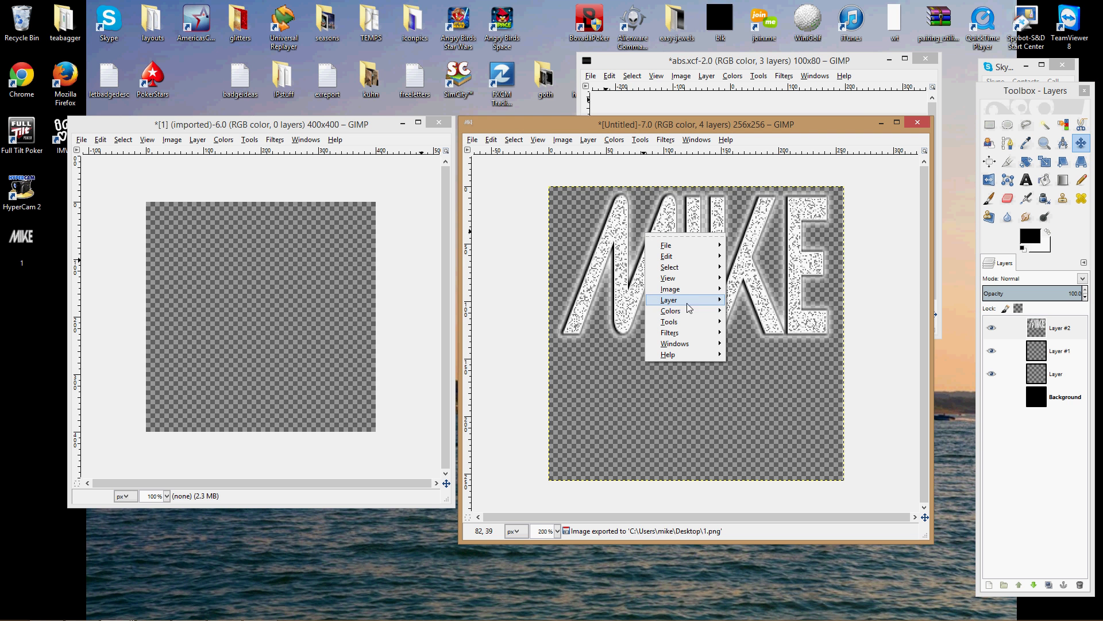
mouse_move(689, 309)
mouse_move(784, 421)
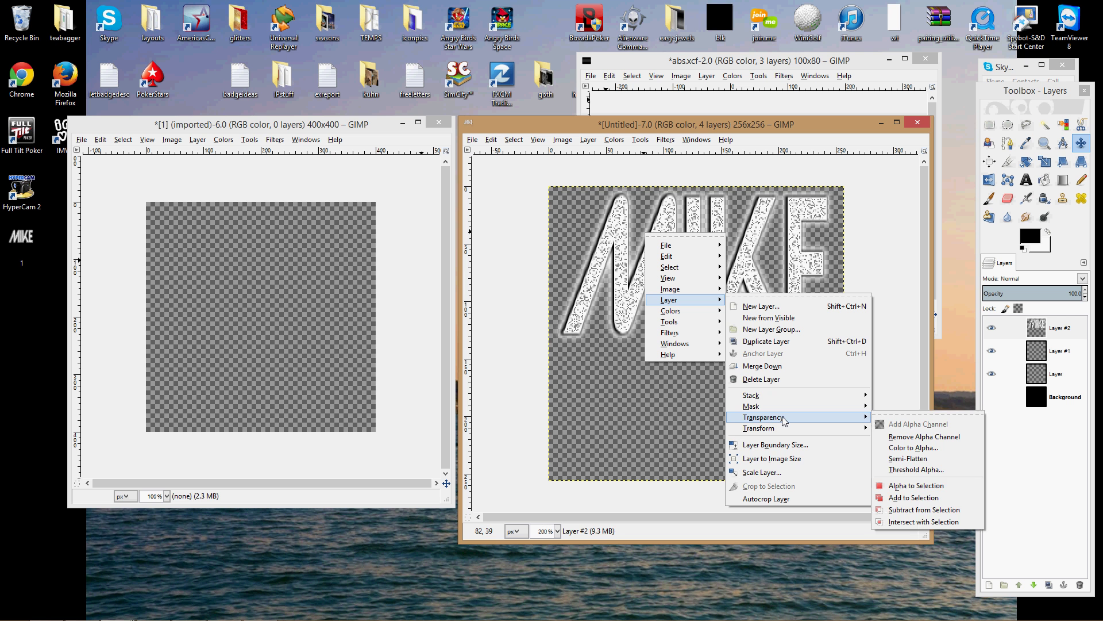
click(896, 485)
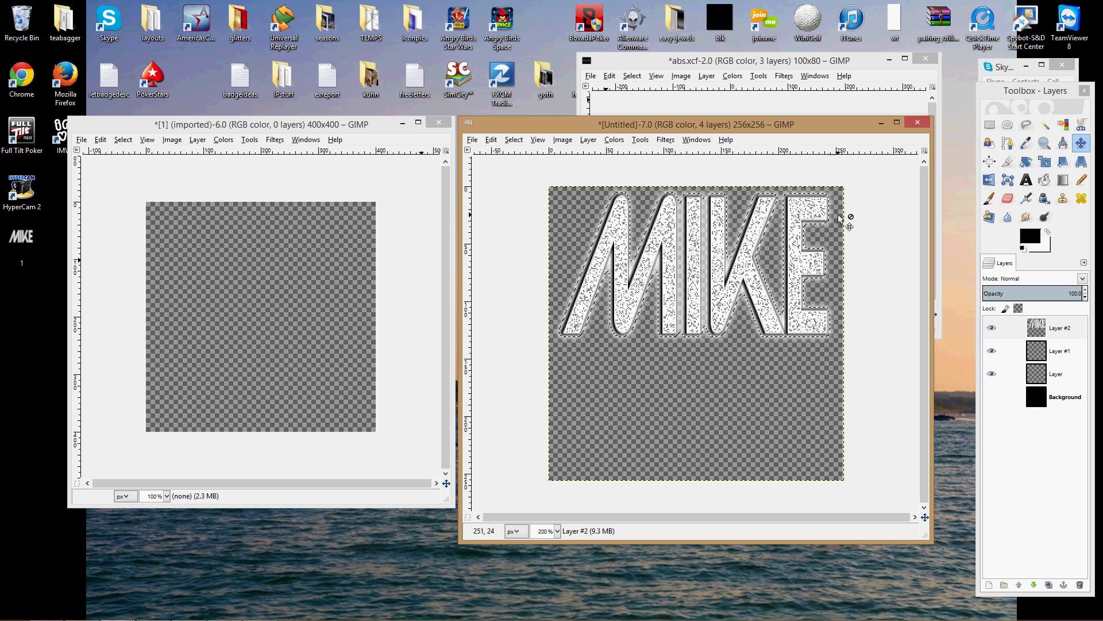
click(491, 140)
click(516, 317)
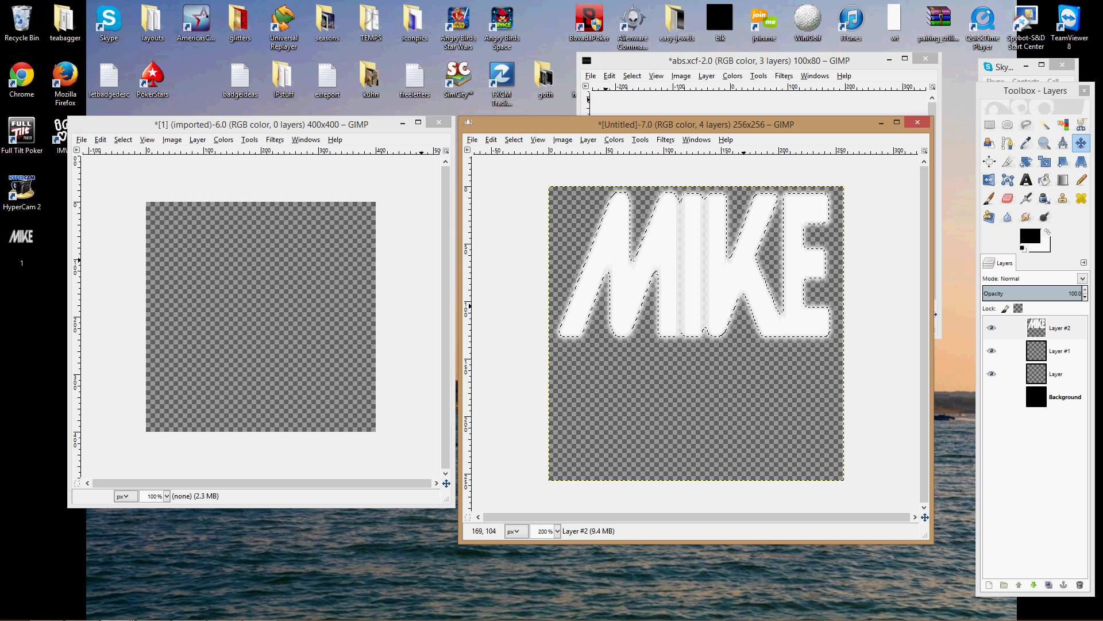
- Invert the selection, delete the pixels outside the white letters on Layer #2, and clear the selection
click(513, 141)
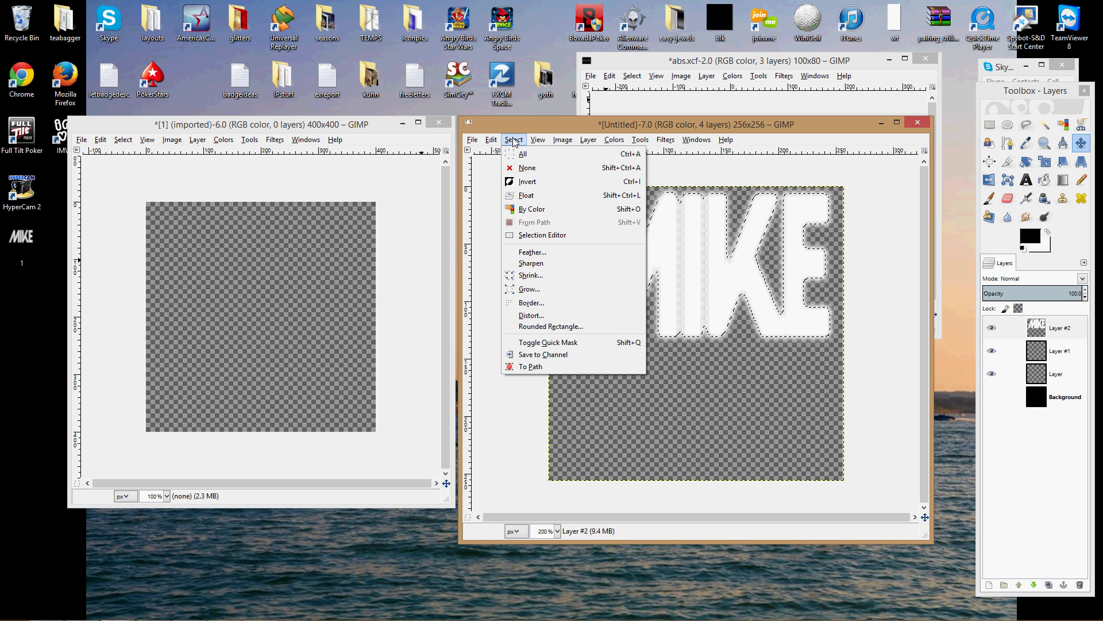
click(527, 181)
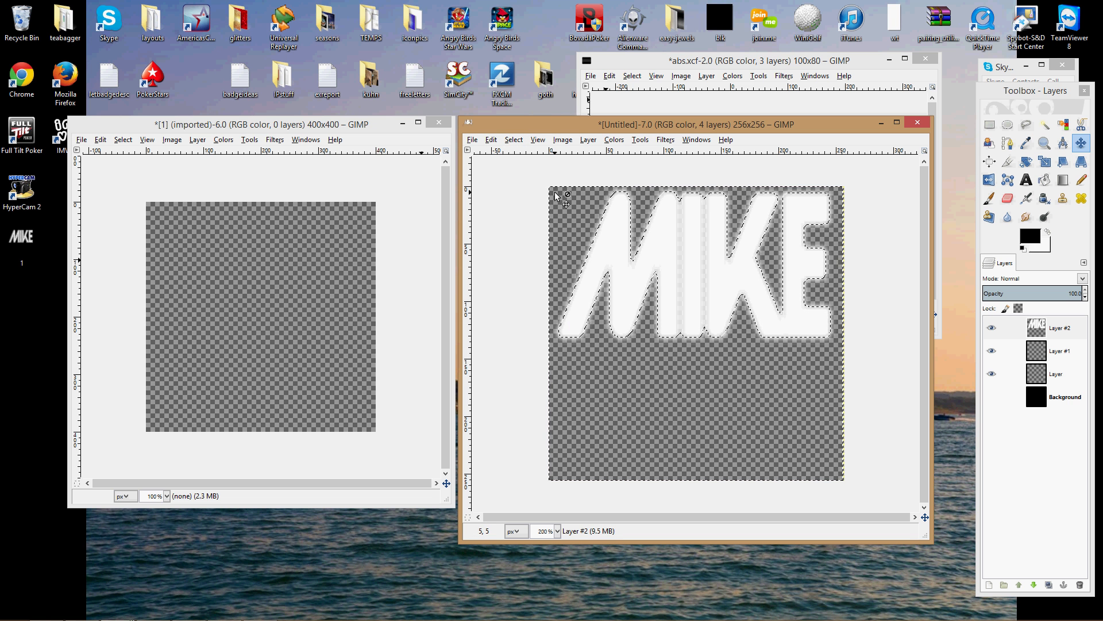
key(Delete)
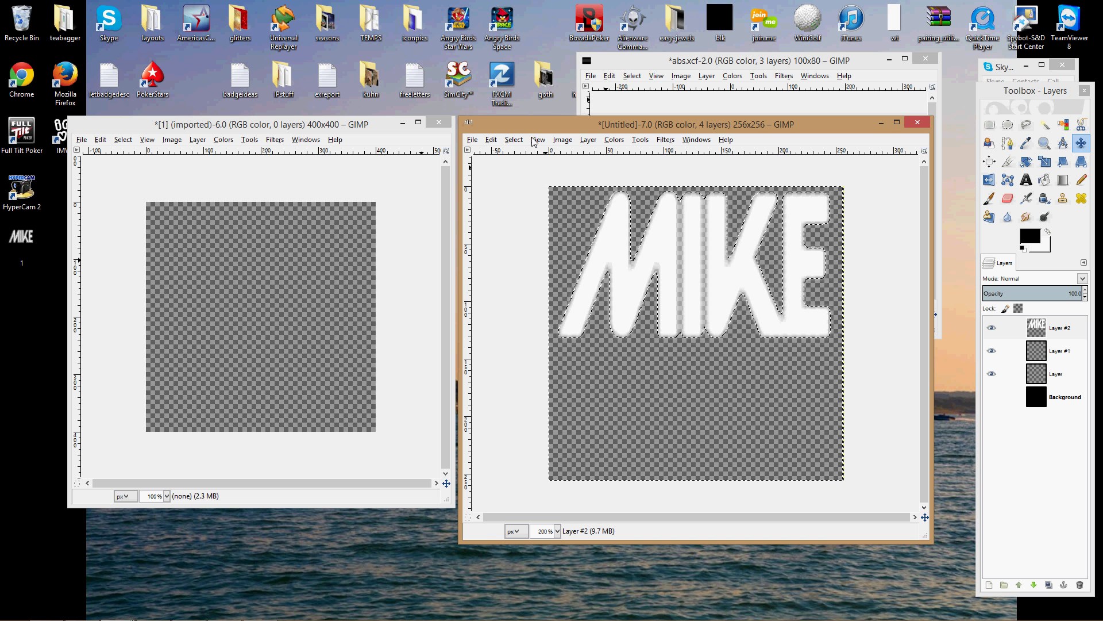
click(514, 140)
click(524, 166)
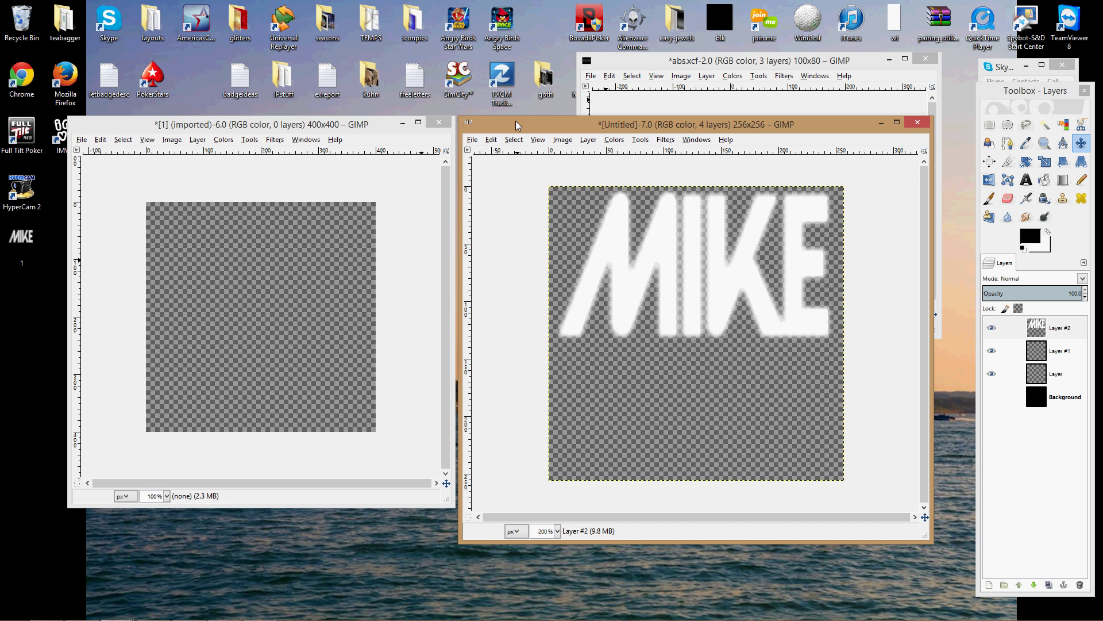
- Show the black Background layer and export the opacity map to the Desktop as op.png with the default PNG options
click(992, 396)
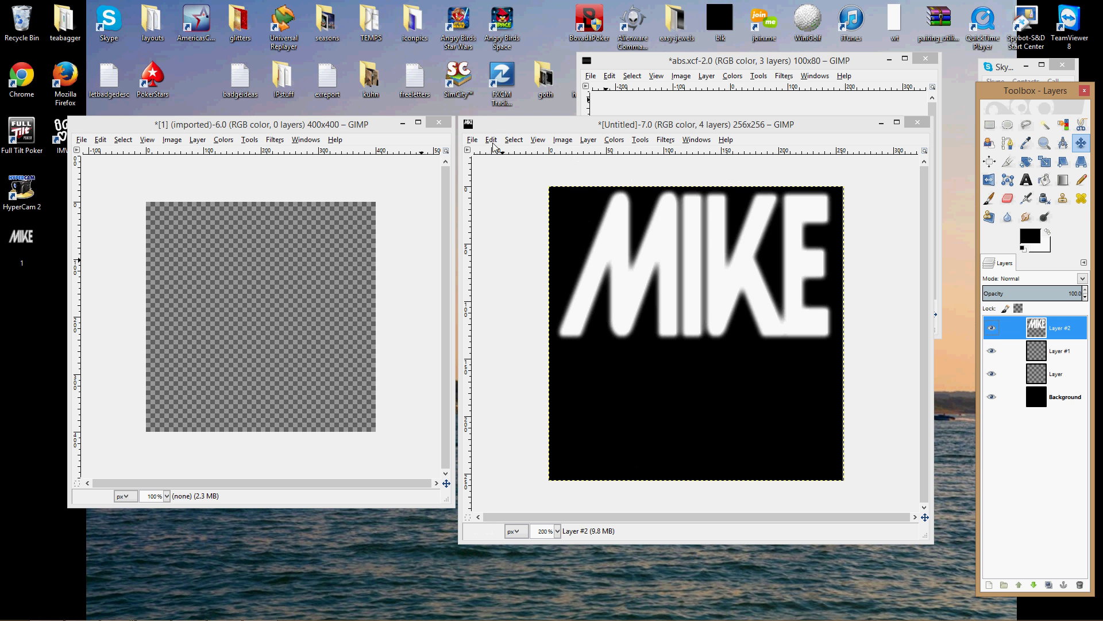
click(472, 139)
click(502, 295)
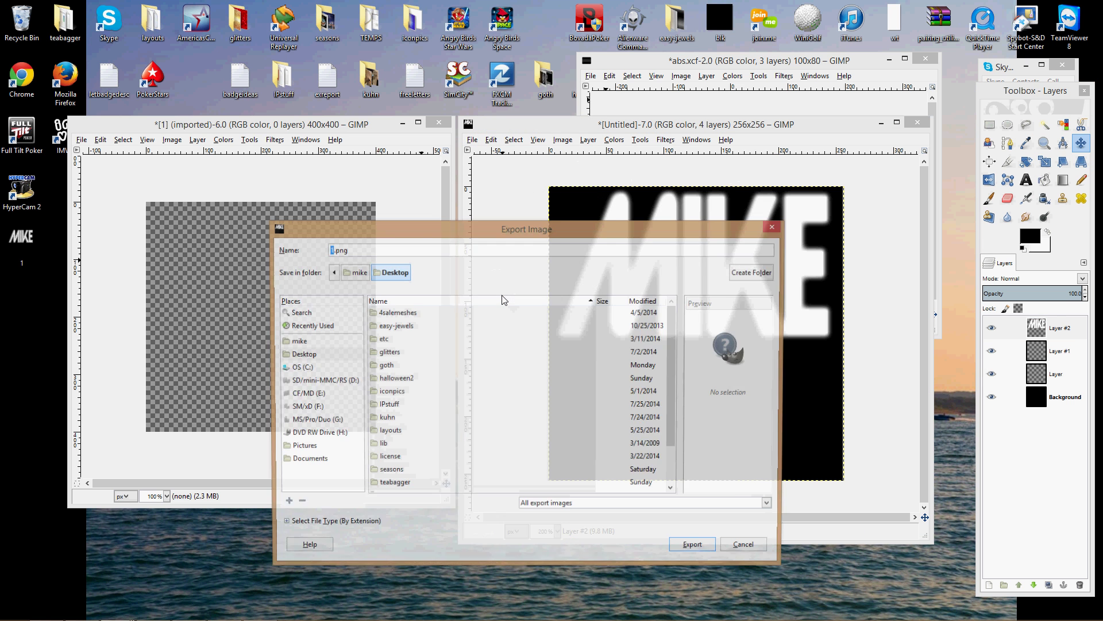
text(op)
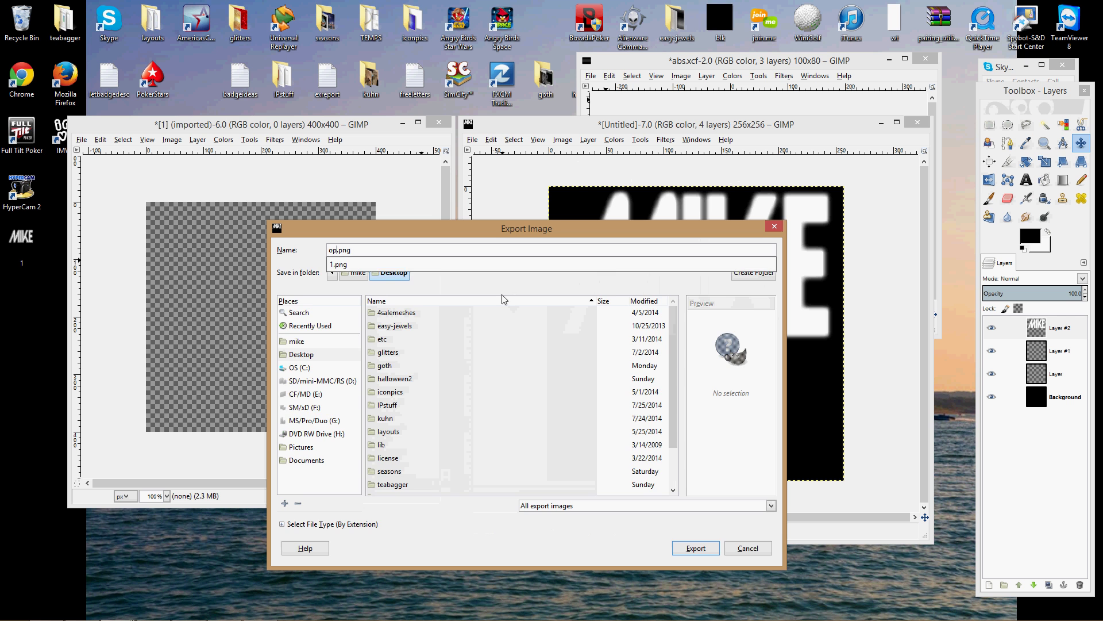
key(Return)
key(Return)
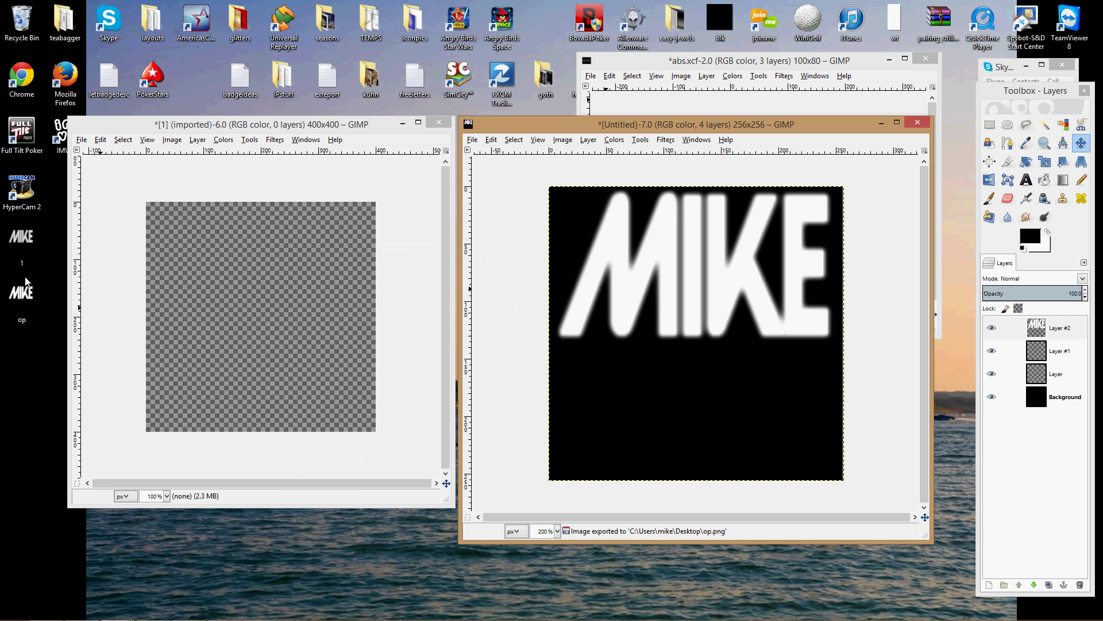
- Switch to the IMVU editor and load 1.png from the Desktop as the texture of material 03 on the Female 3 mesh
mouse_move(47, 579)
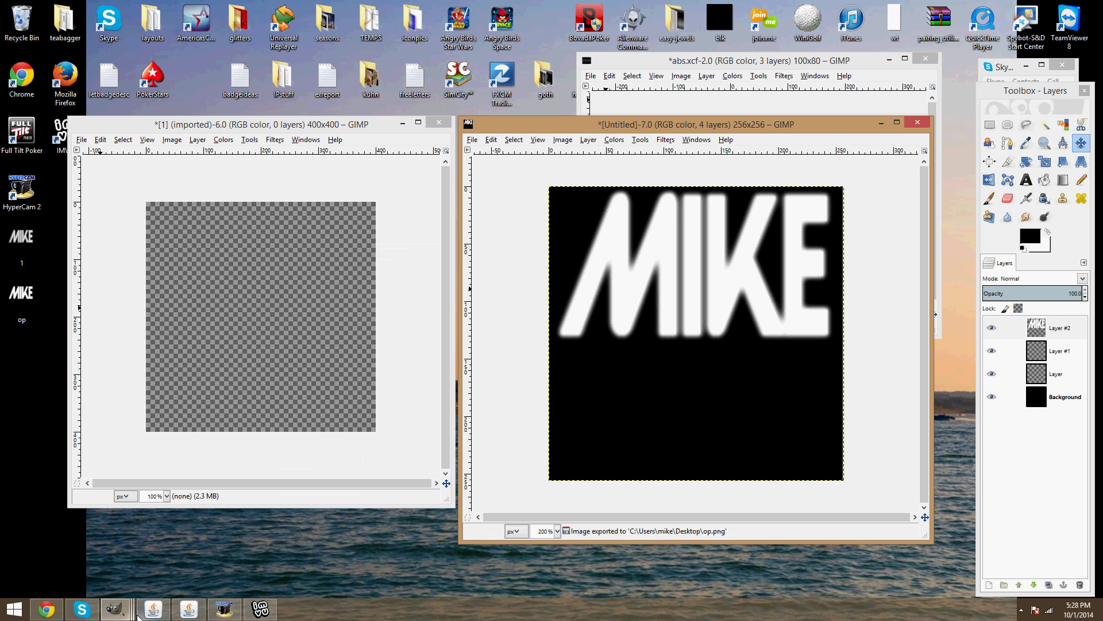
click(260, 608)
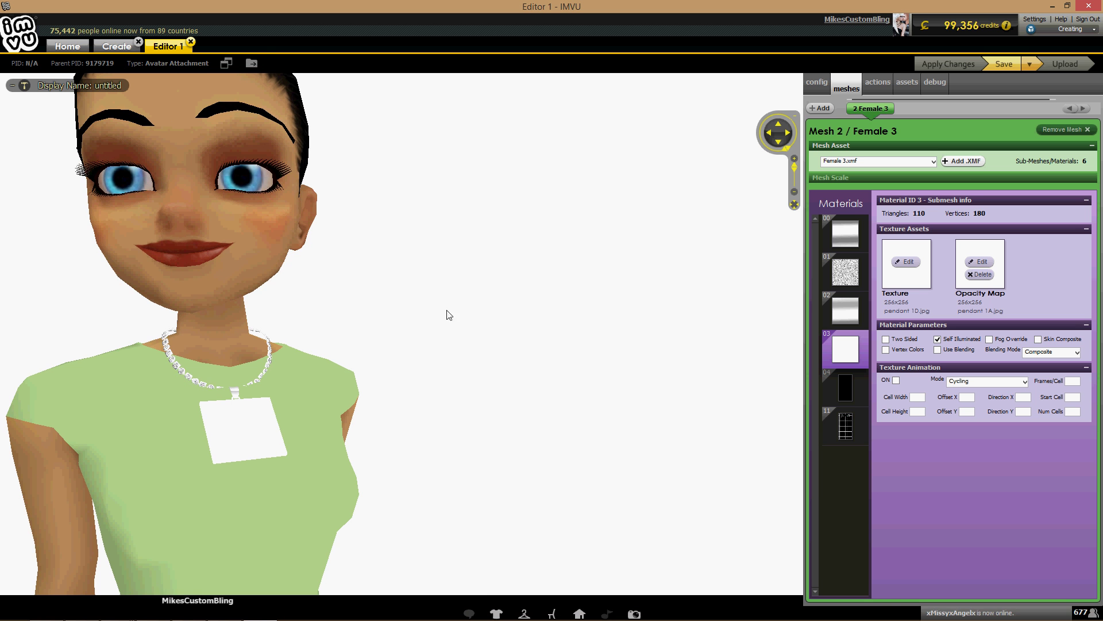
click(905, 262)
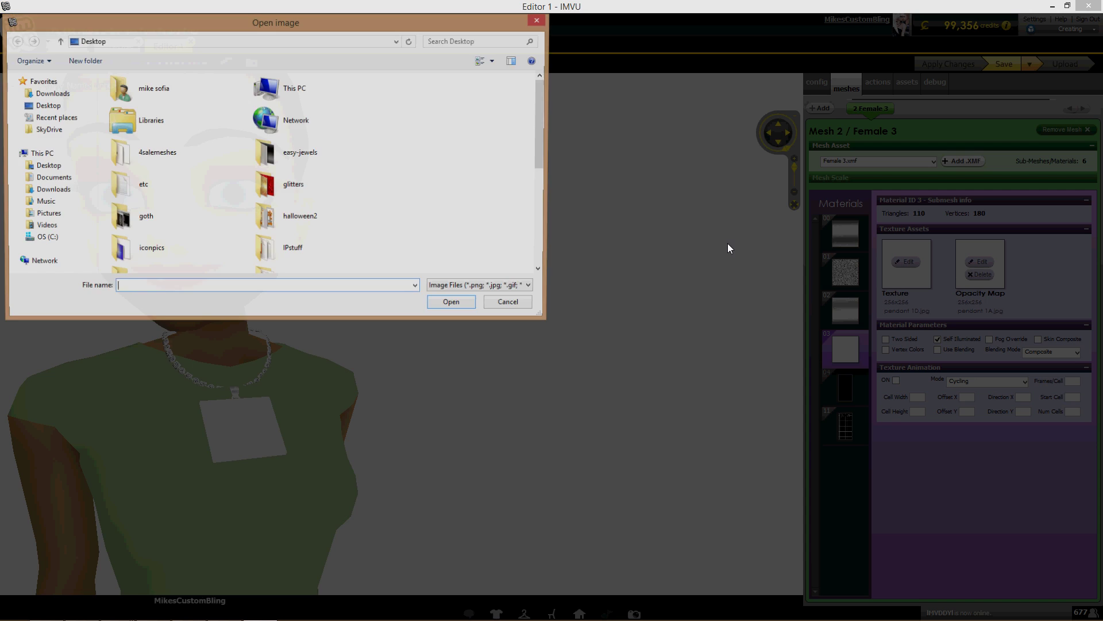
double_click(278, 221)
click(357, 164)
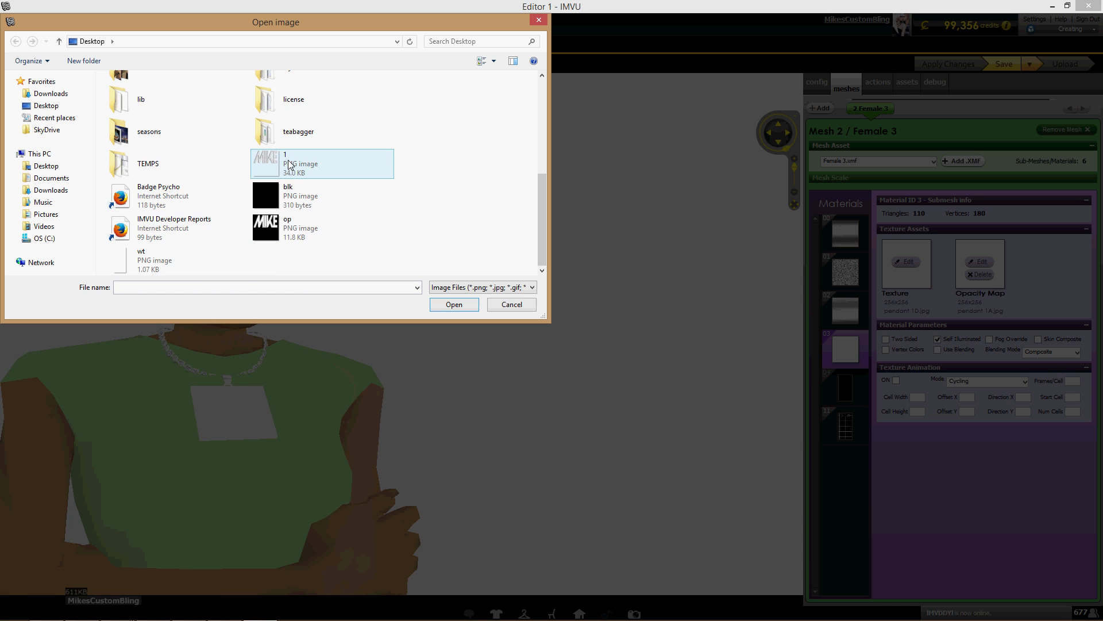
double_click(357, 164)
- Load op.png from the Desktop as the opacity map of the pendant material
click(291, 233)
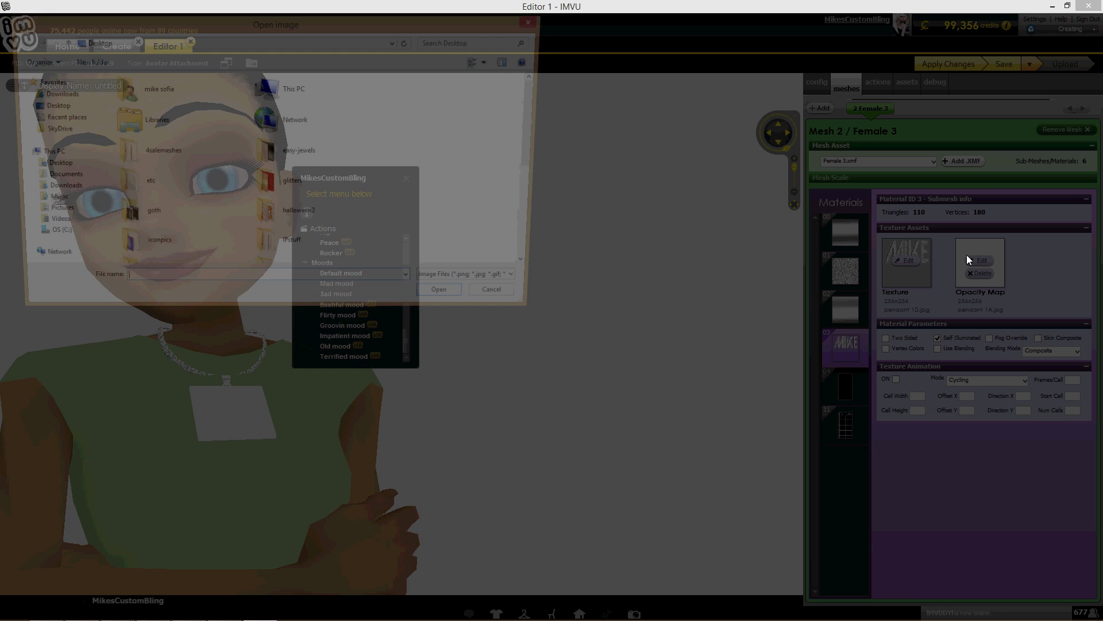
double_click(229, 249)
double_click(305, 228)
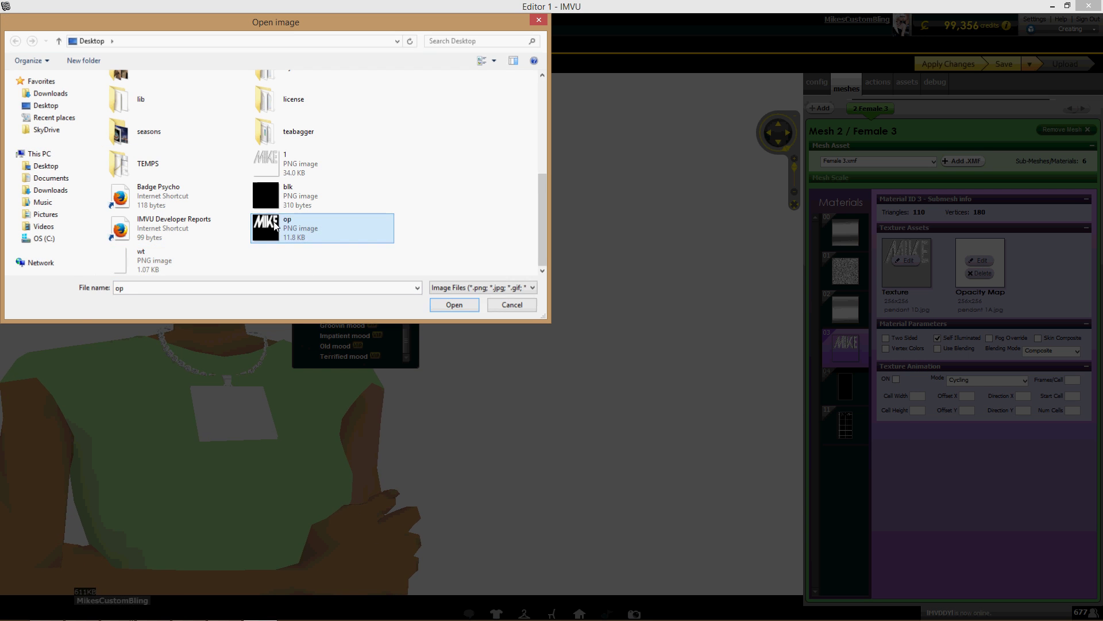
click(394, 239)
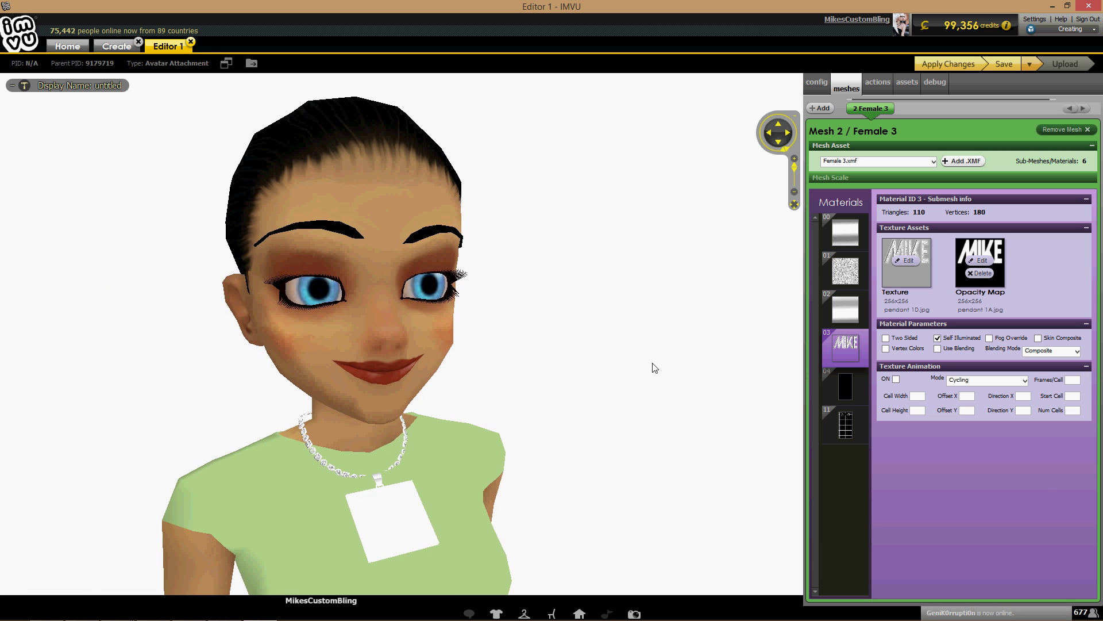
- Enable Use Blending for the pendant material, apply the changes and look at the pendant close up on the avatar
click(937, 348)
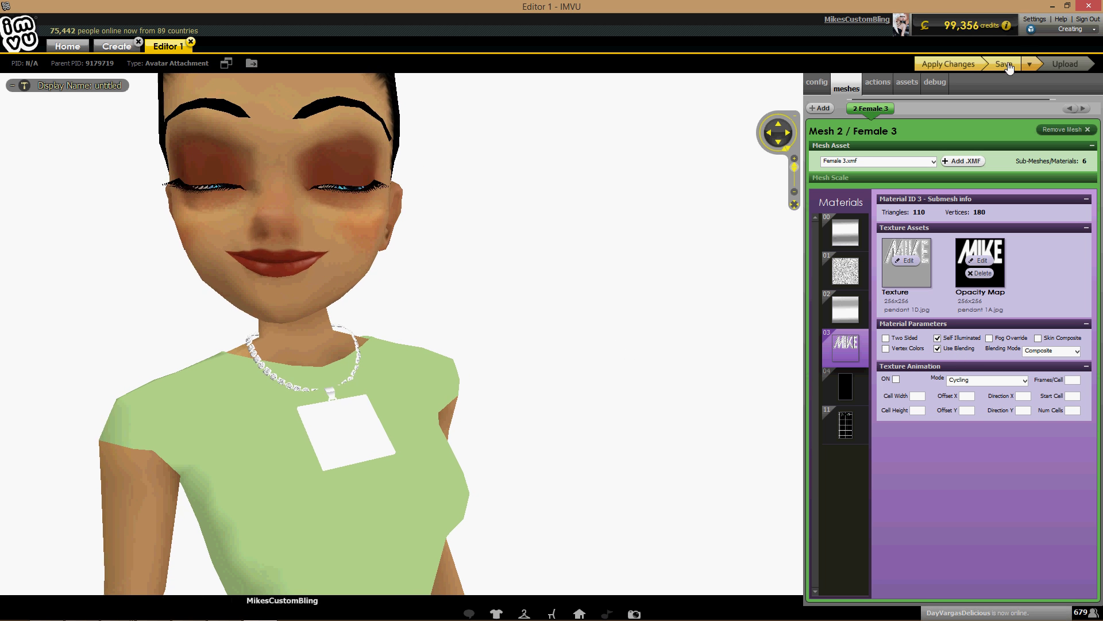
click(940, 63)
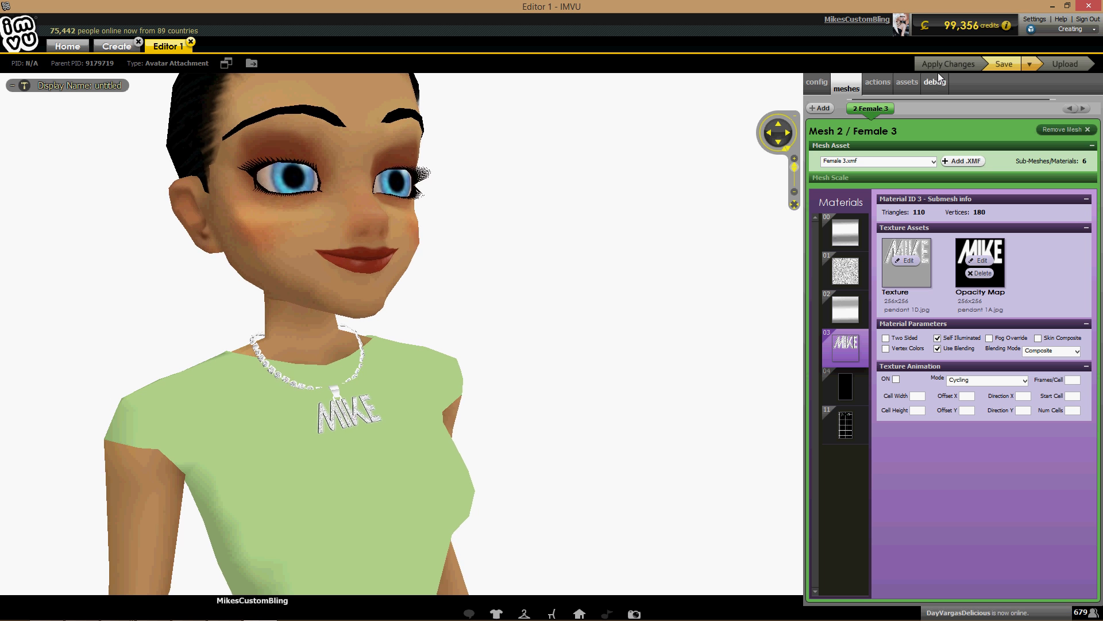
scroll(707, 288, up, 5)
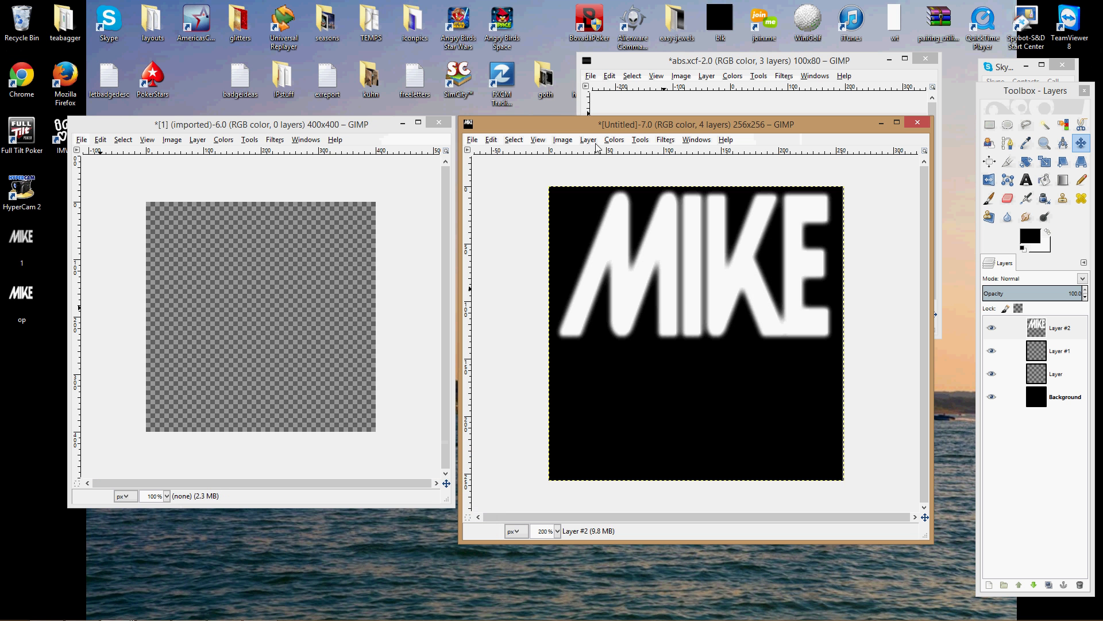
- Switch back to GIMP, hide the Background layer, and undo the opacity-map edits and layer merges to restore the separate lettering layers
click(991, 397)
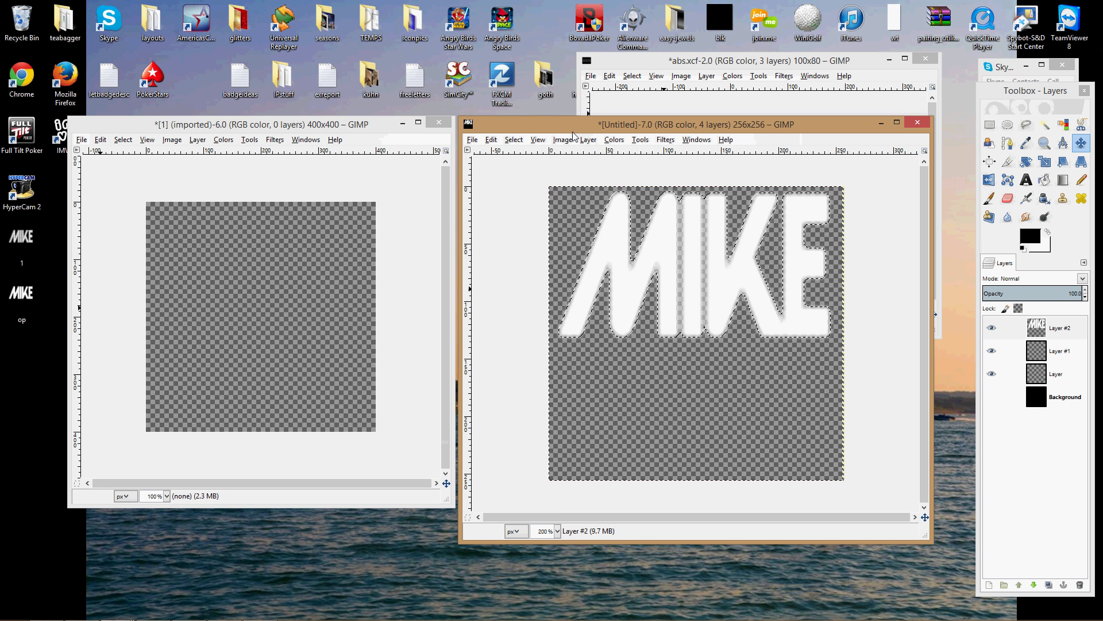
alt+click(1036, 328)
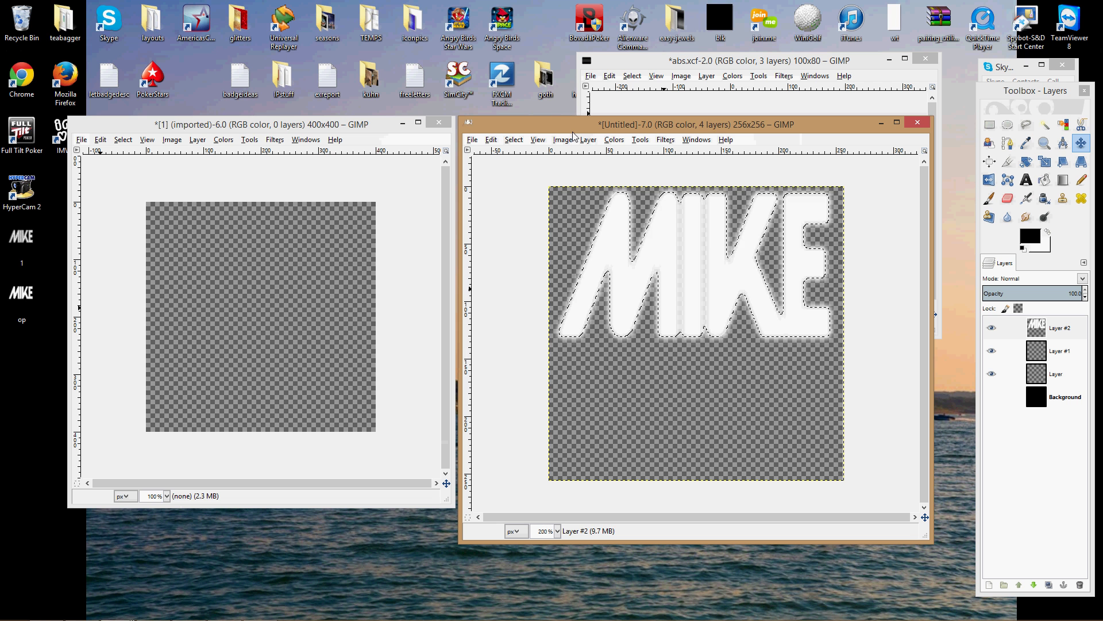
key(ctrl+f)
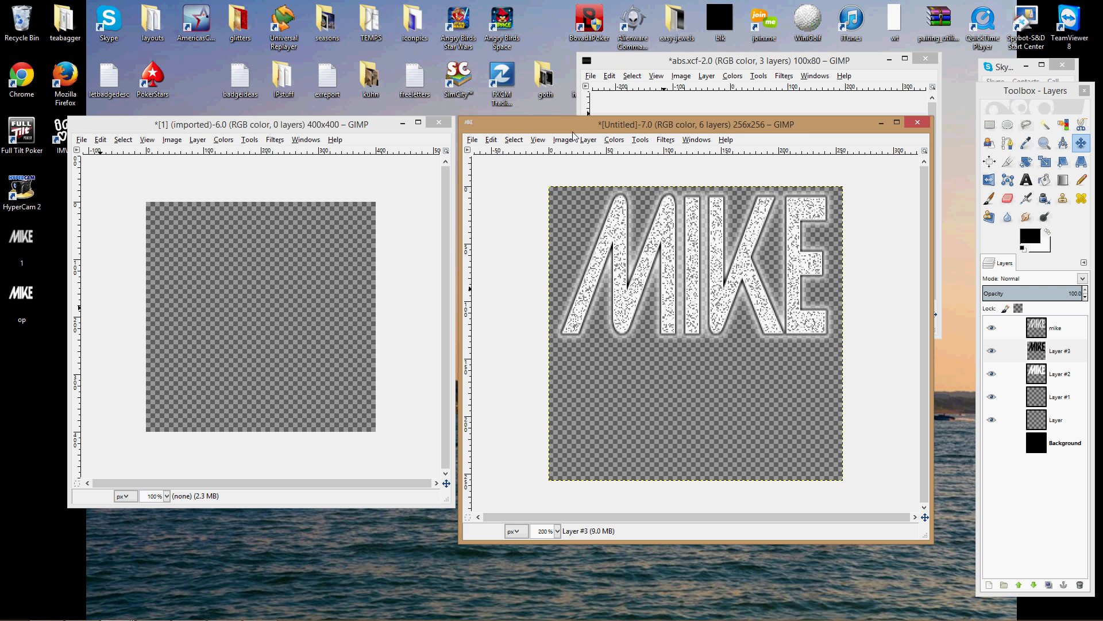
- Duplicate Layer #2 and merge the copy down to strengthen the white glow around the lettering
click(1037, 330)
click(1040, 377)
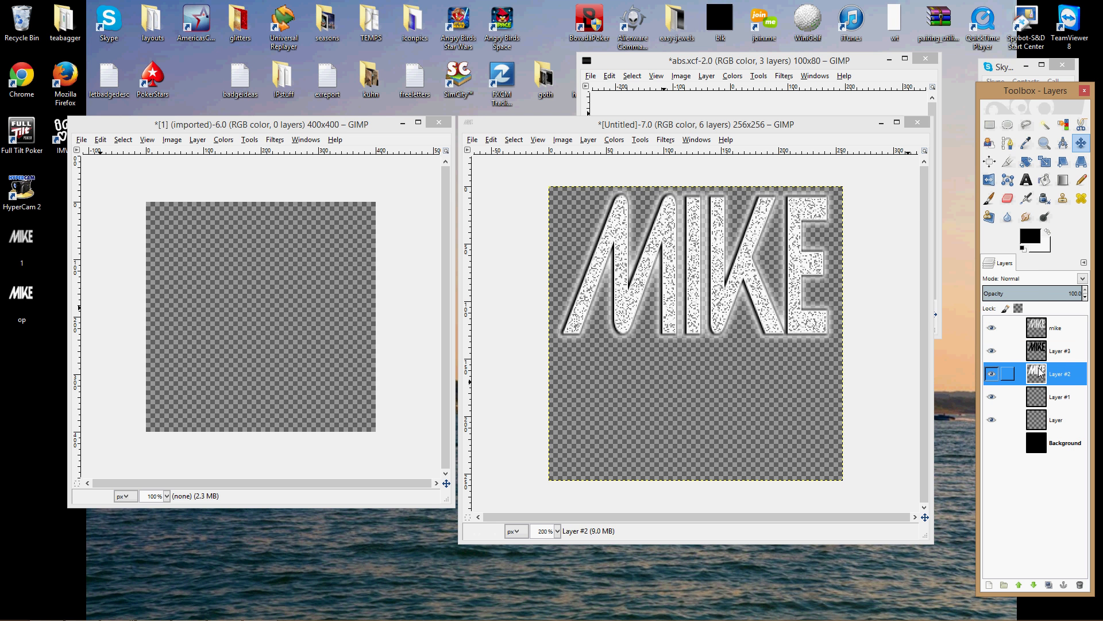
right_click(1041, 372)
click(976, 116)
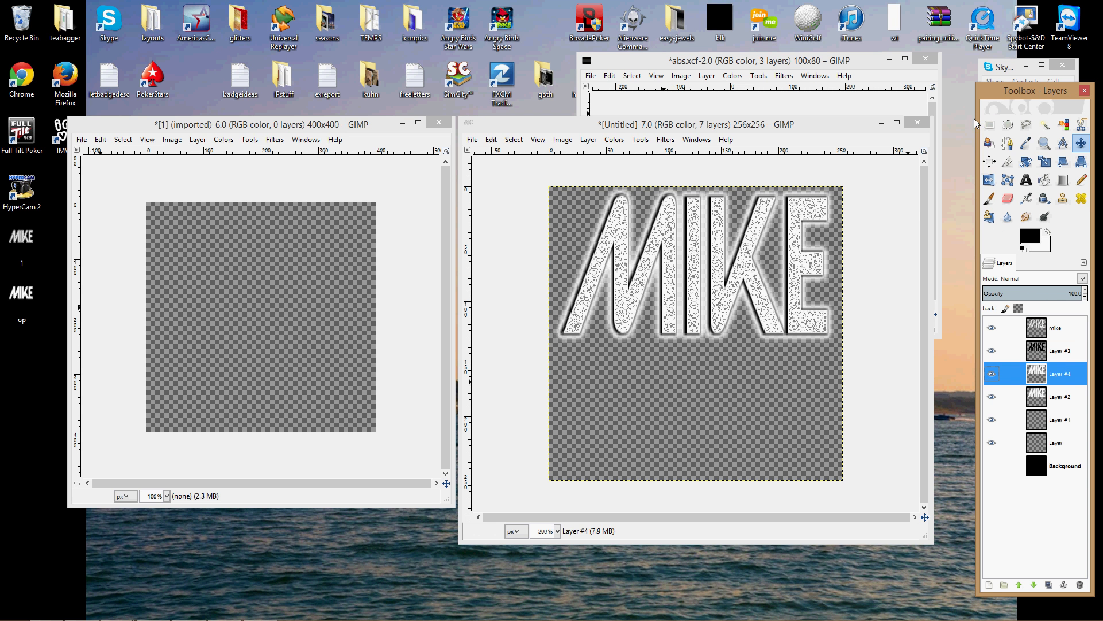
right_click(1035, 374)
click(997, 144)
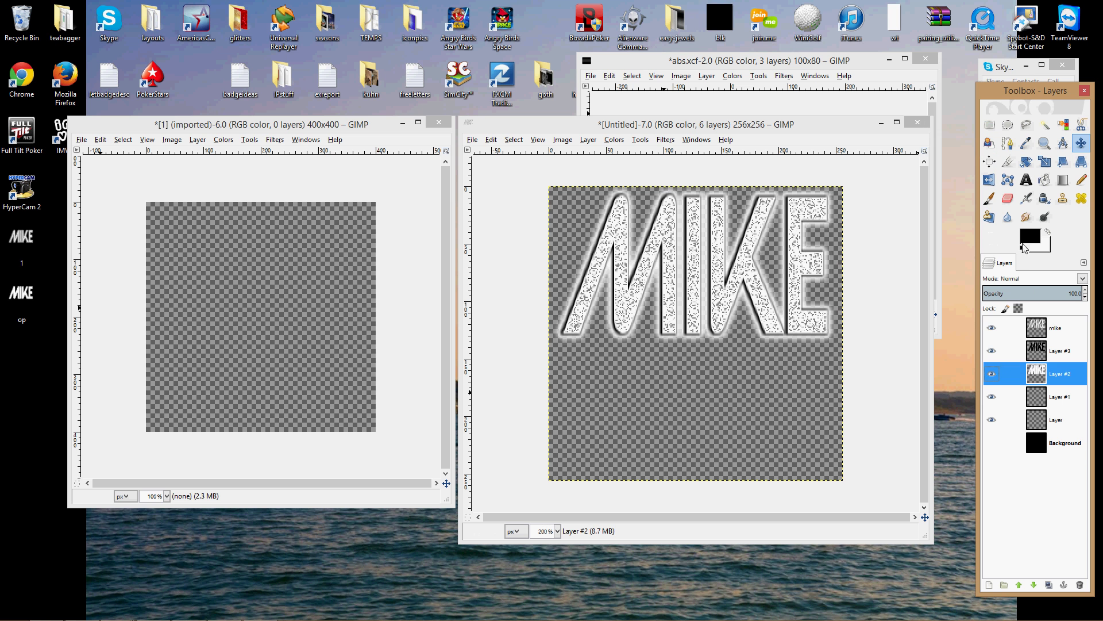
- Make the static-filled lettering layer active, and hide and show Layer #3 and Layer #2 again to compare the lettering
click(1035, 332)
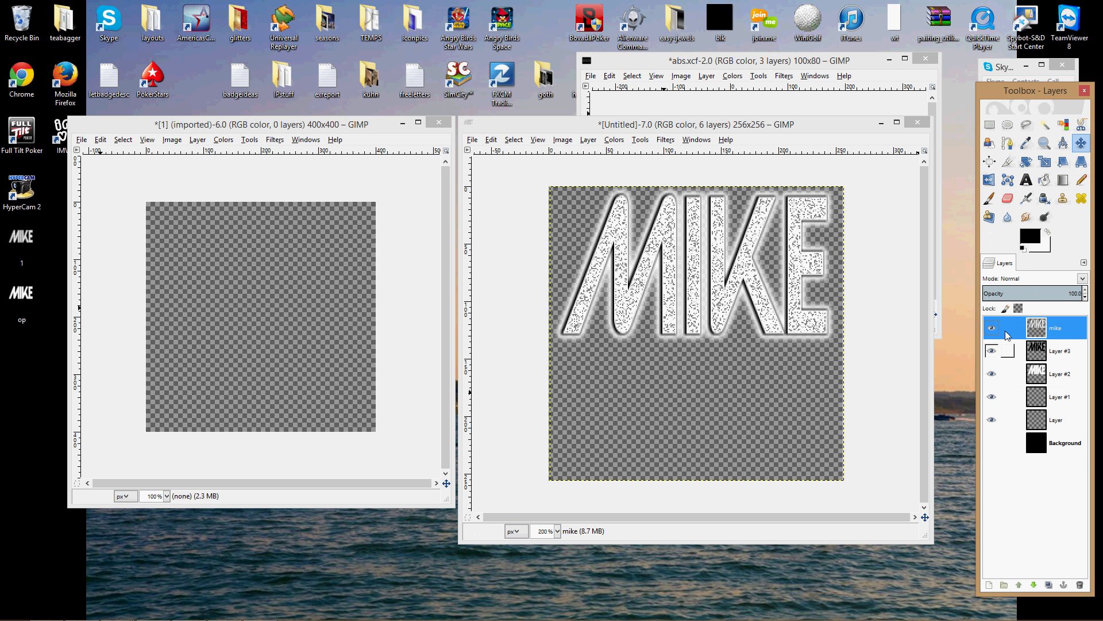
click(992, 351)
click(993, 374)
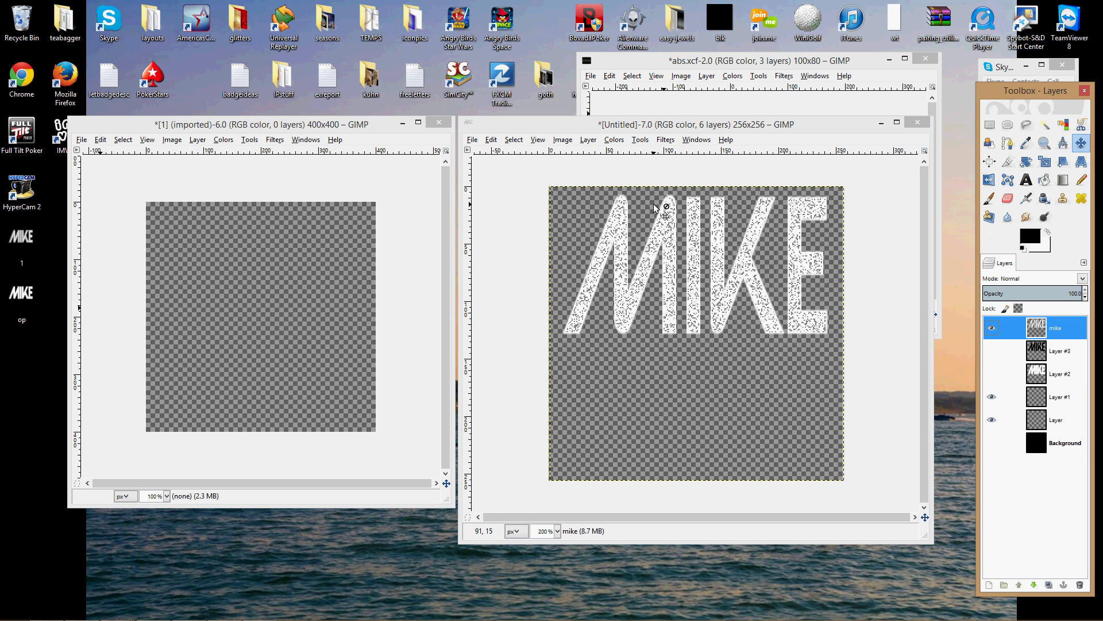
click(992, 351)
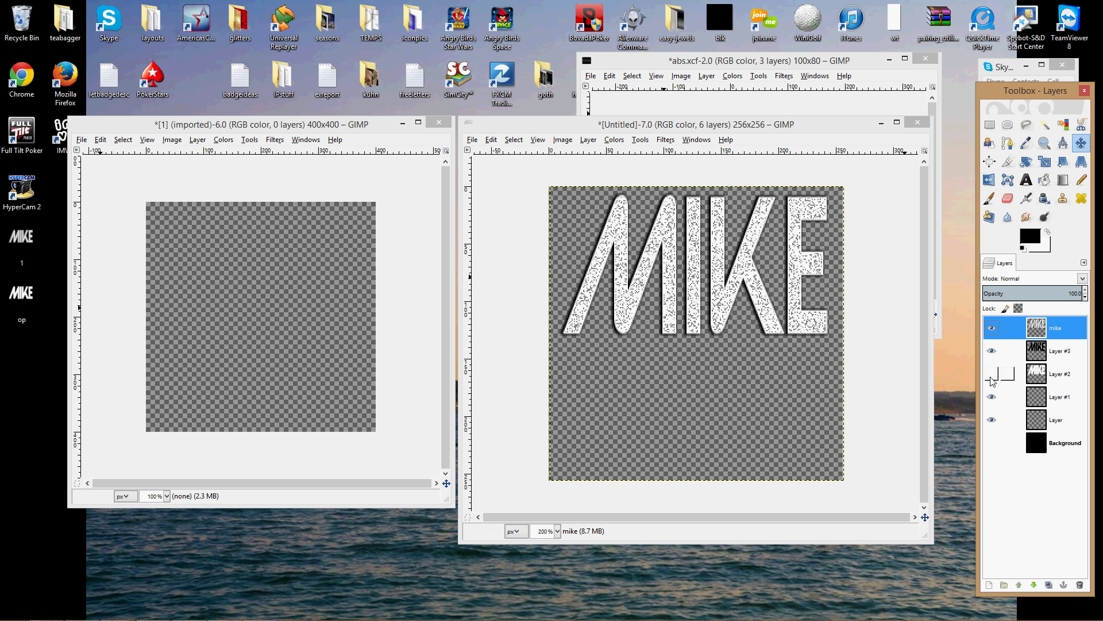
click(992, 374)
- Select the shape of the letters from the alpha of the static-filled lettering layer
right_click(717, 294)
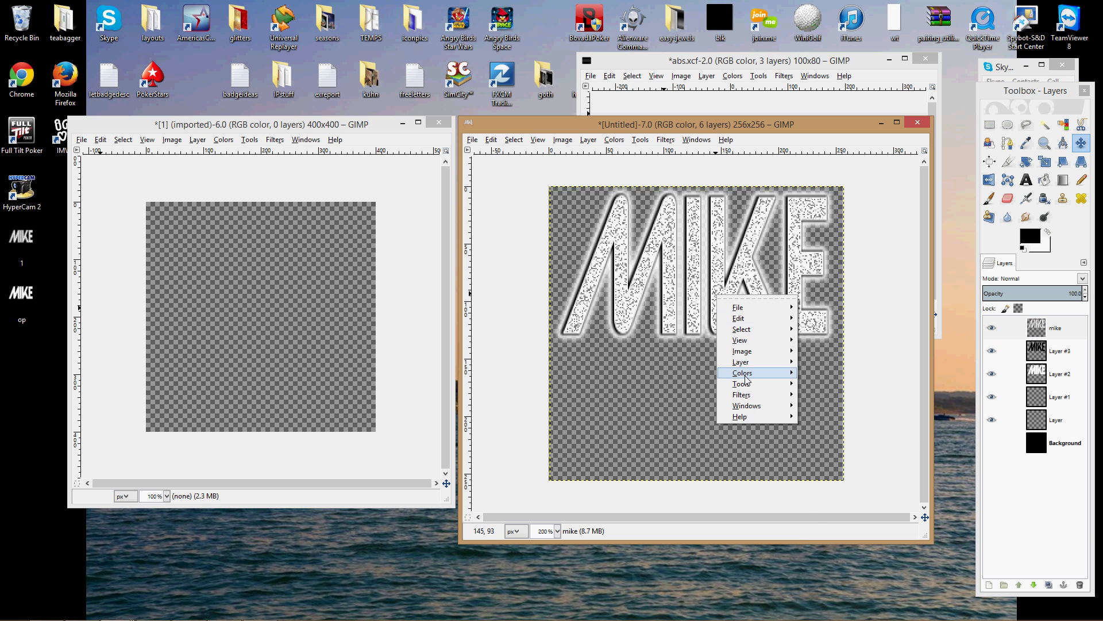
mouse_move(741, 362)
mouse_move(849, 479)
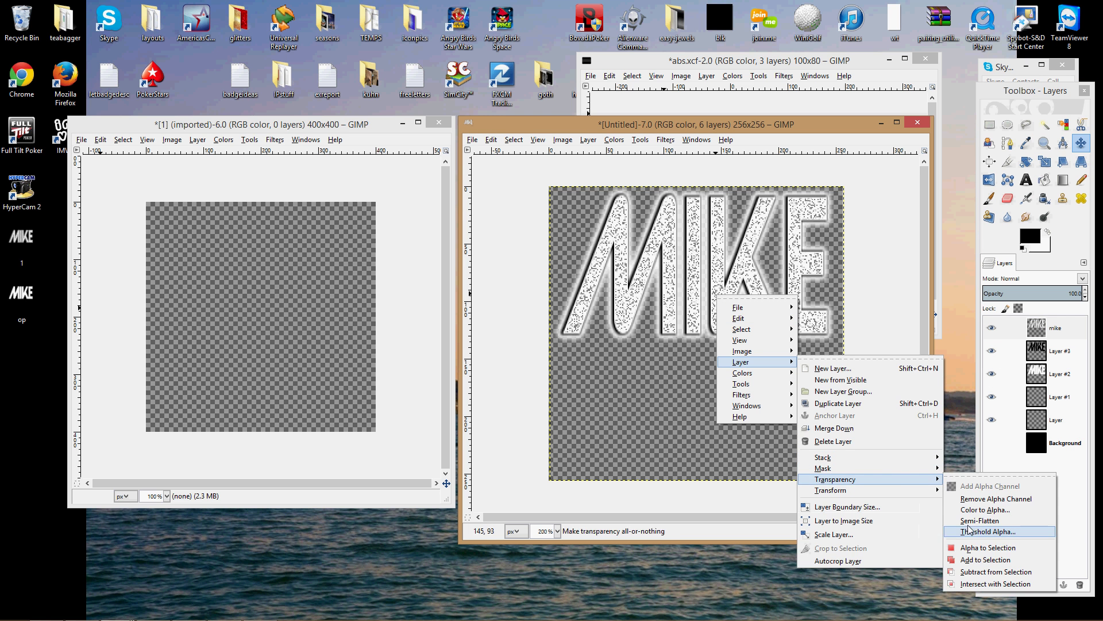
click(972, 551)
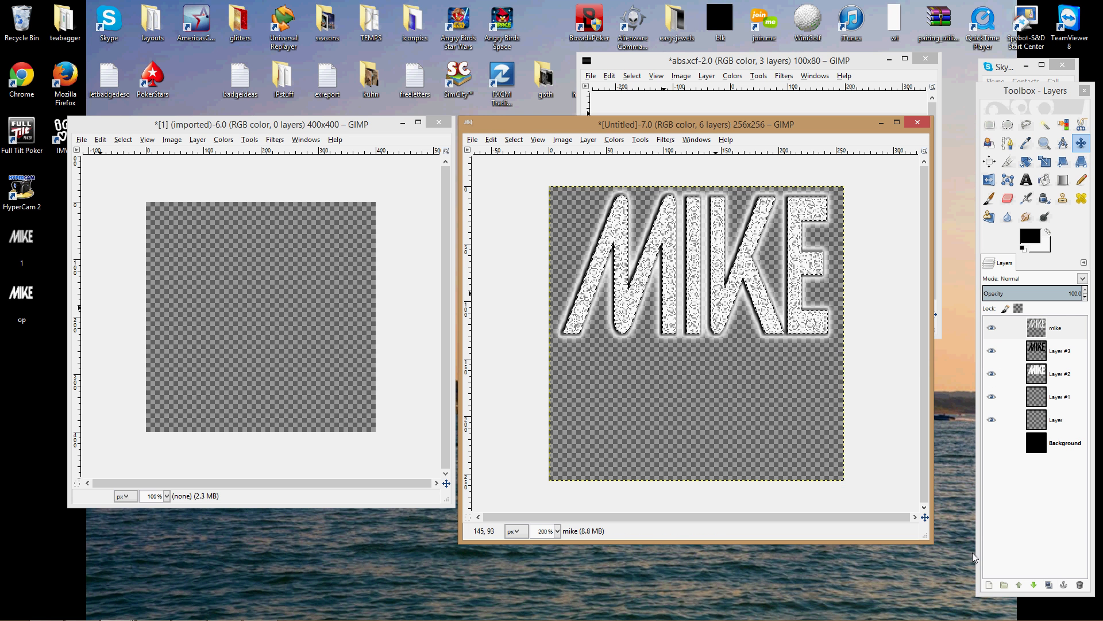
- Add a new layer on top and fill the letter selection with the white background color
click(989, 585)
key(Return)
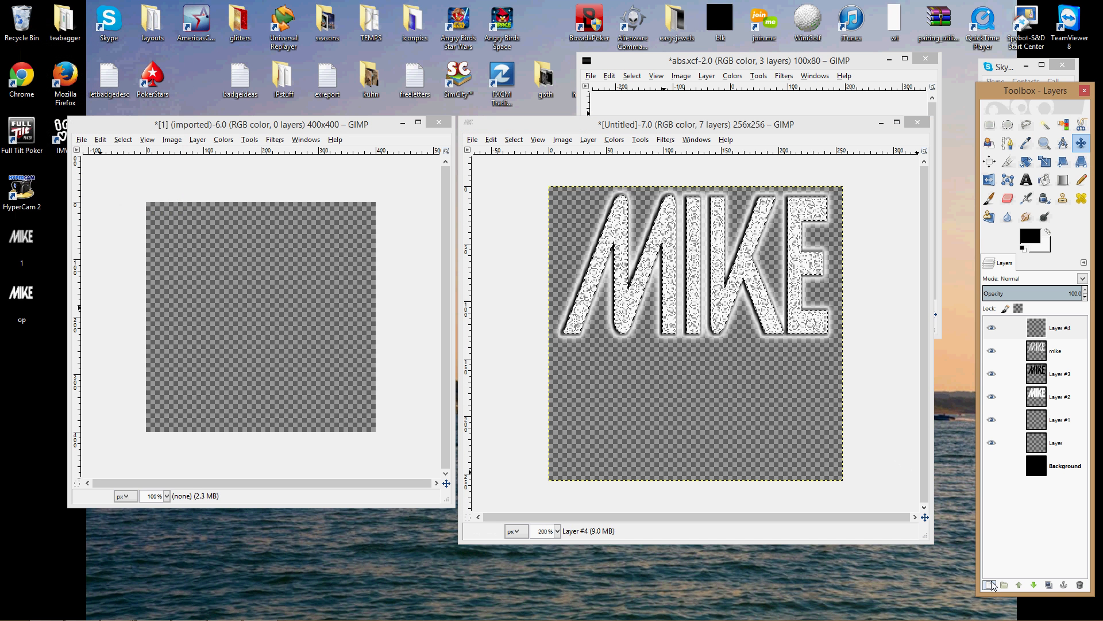
click(491, 140)
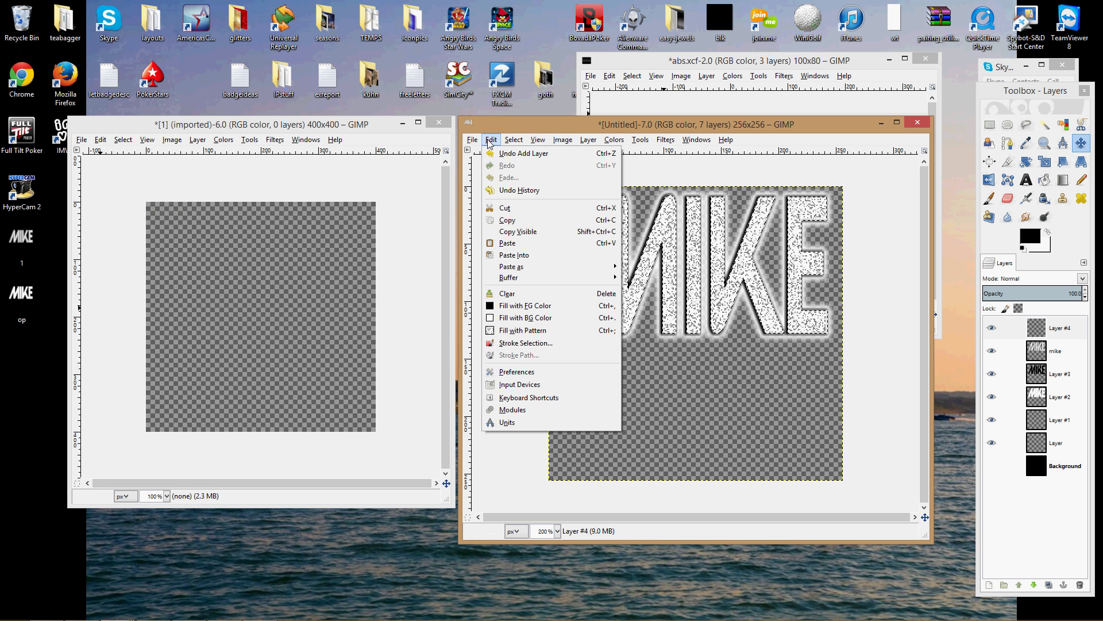
click(513, 319)
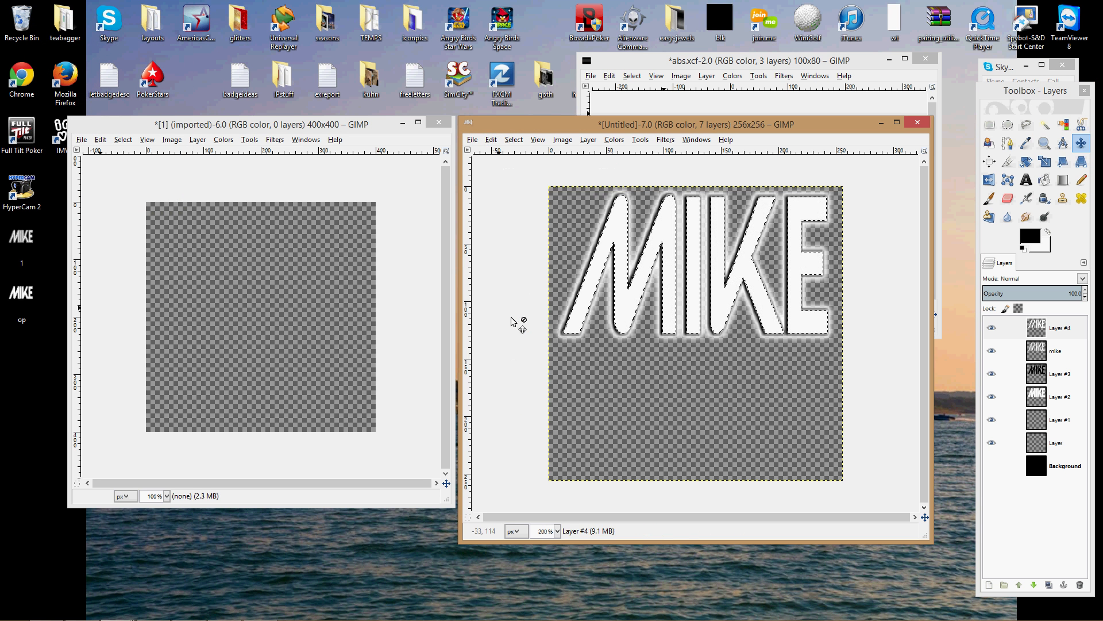
- Reduce the new layer's white fill to an outline by deleting the area inside the selection shrunk by 2 px, and clear the selection
click(514, 140)
click(530, 276)
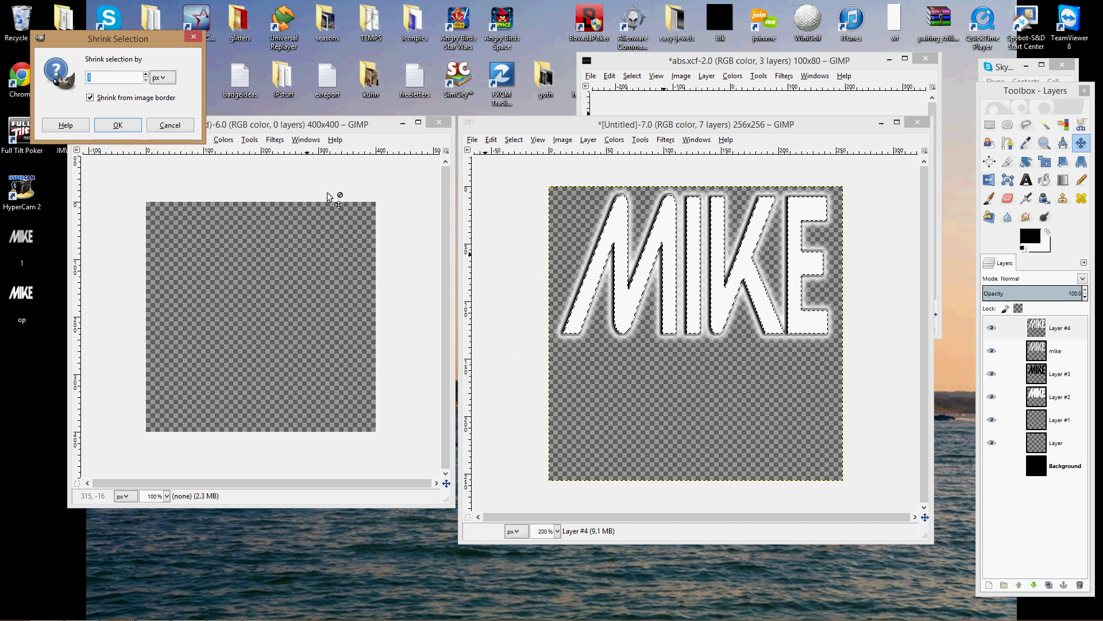
click(147, 75)
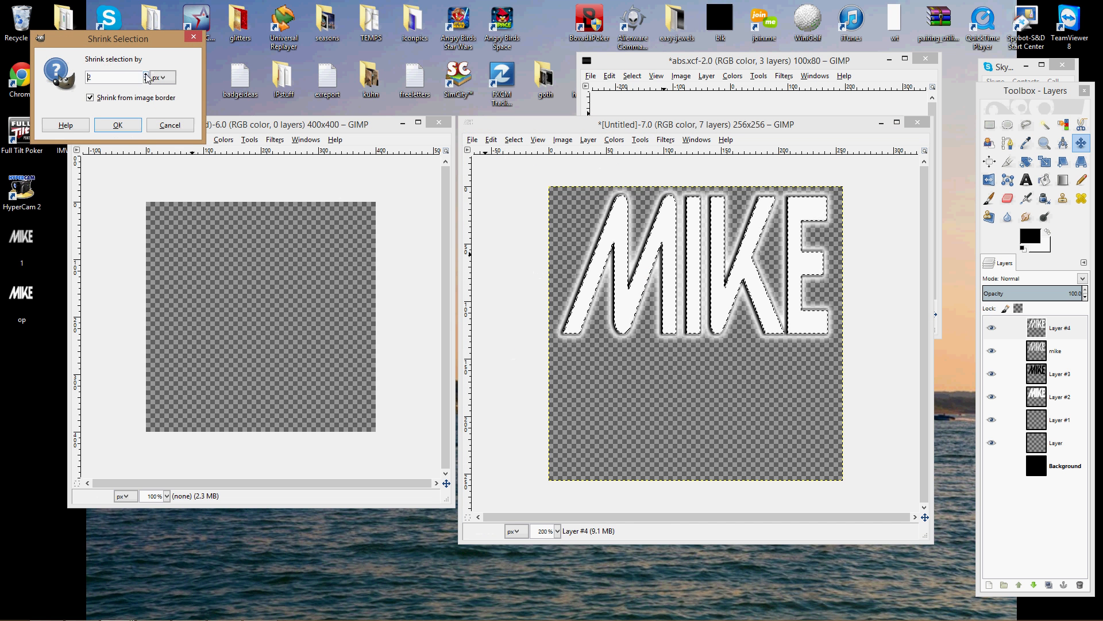
click(128, 127)
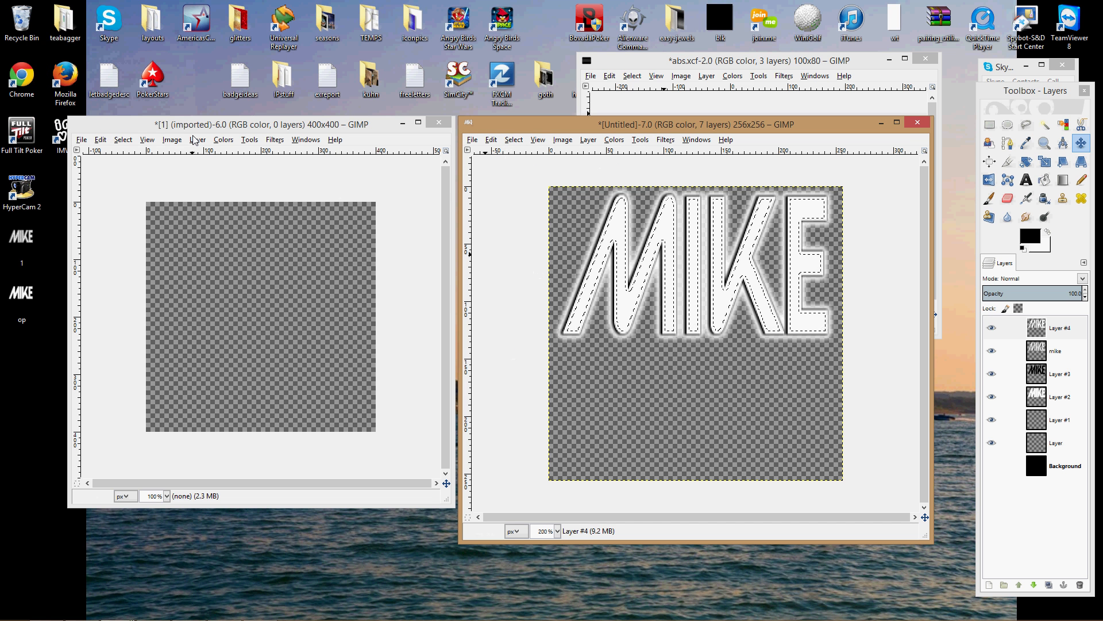
key(ctrl+f)
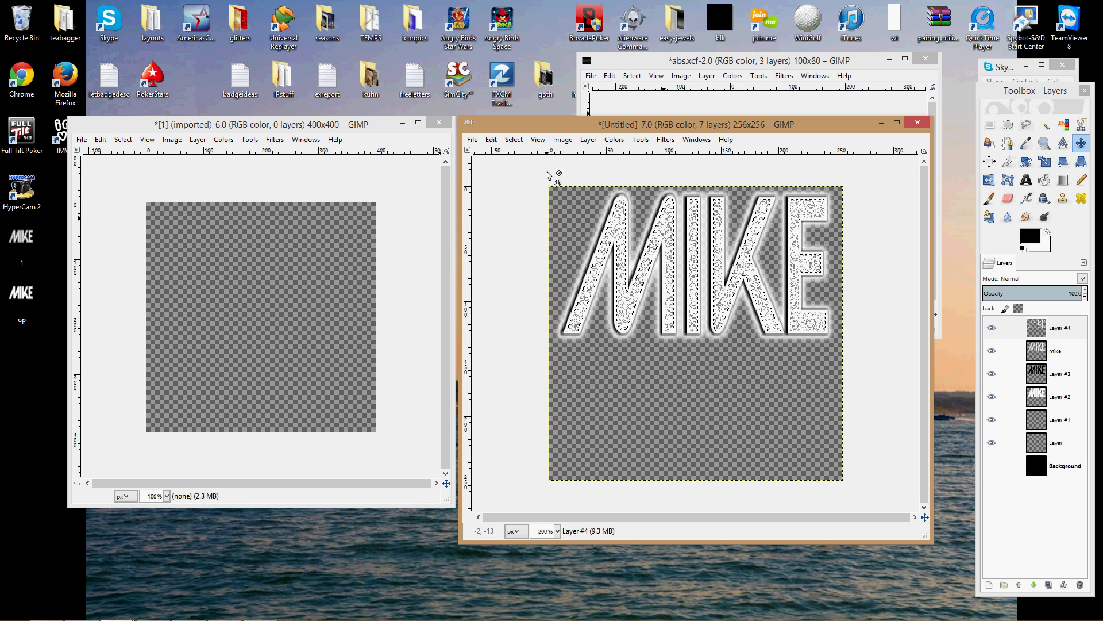
click(514, 140)
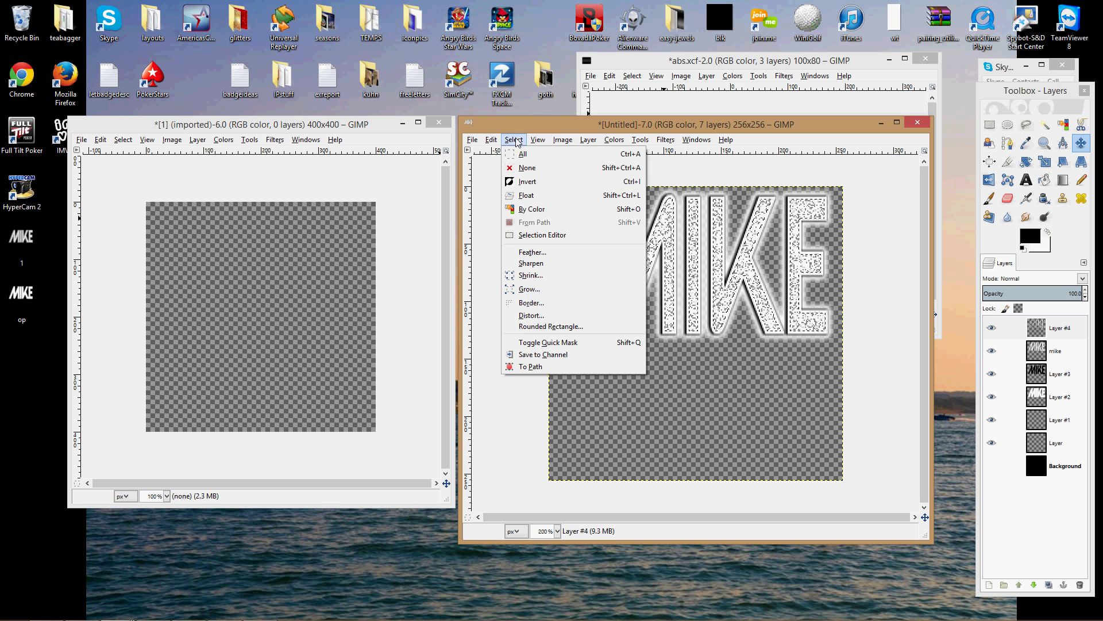
click(526, 169)
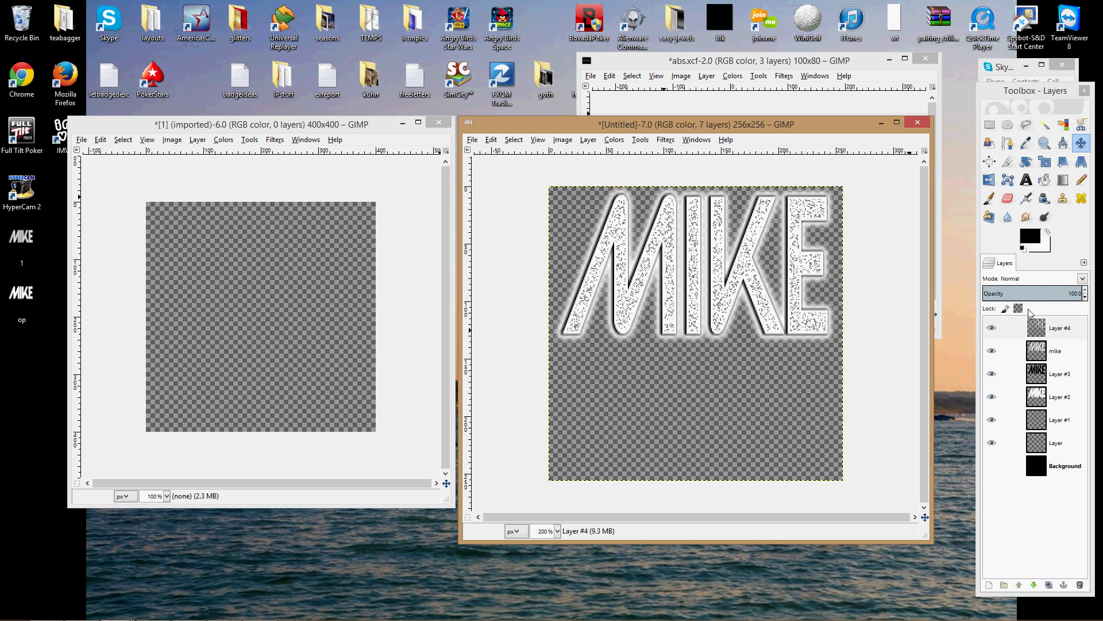
- Merge the outline layer, the static-filled lettering layer and Layer #3 down one after another into Layer #2
right_click(1035, 326)
click(968, 111)
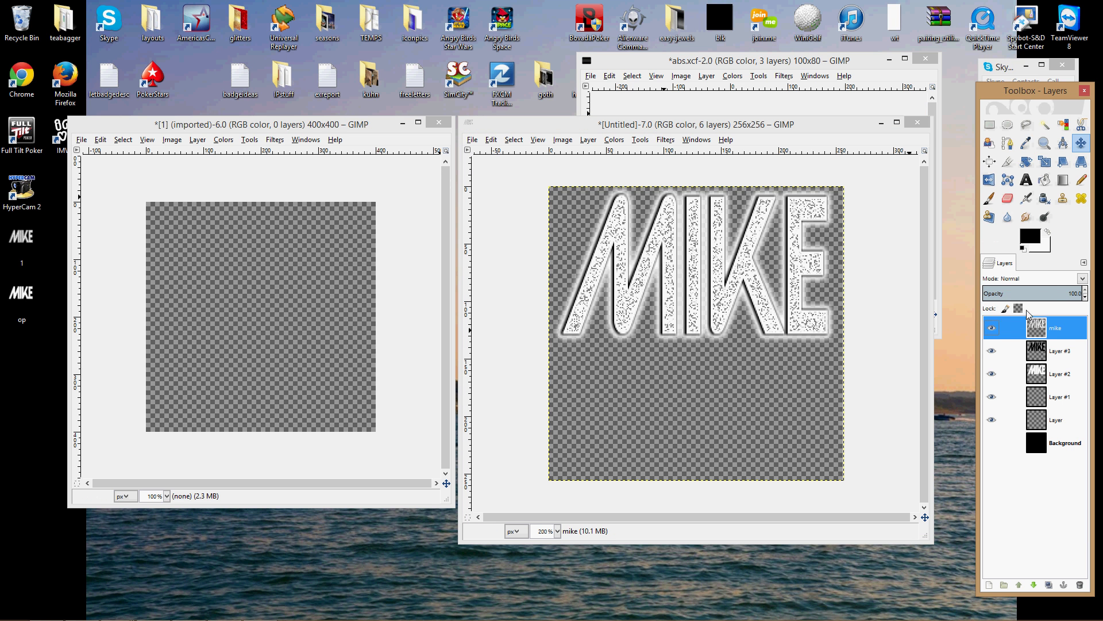
right_click(1041, 335)
click(977, 119)
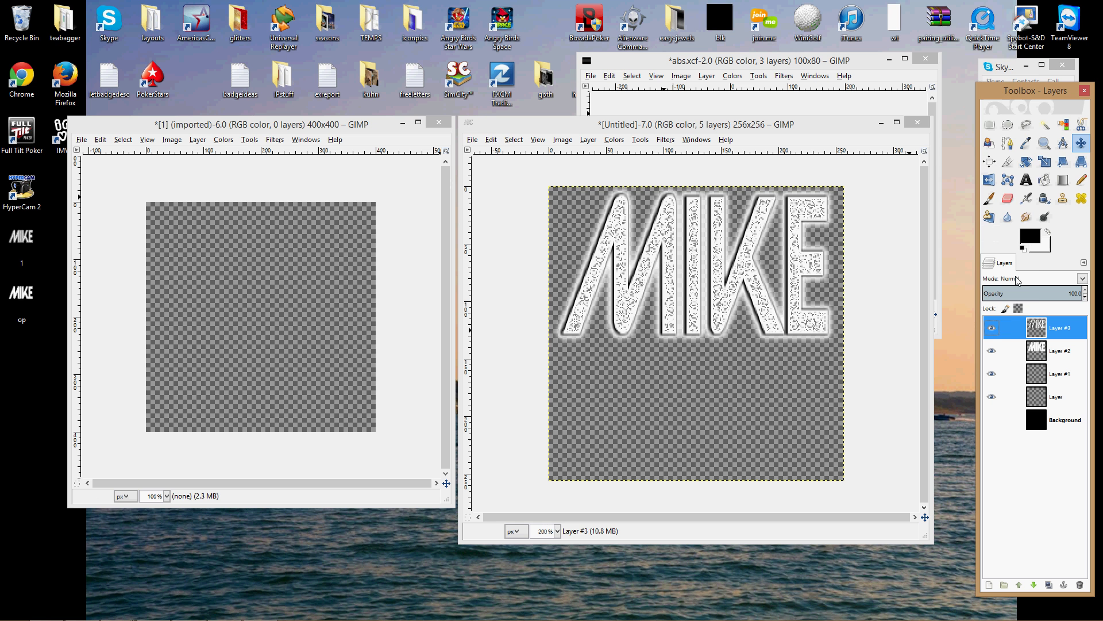
right_click(1034, 327)
click(971, 111)
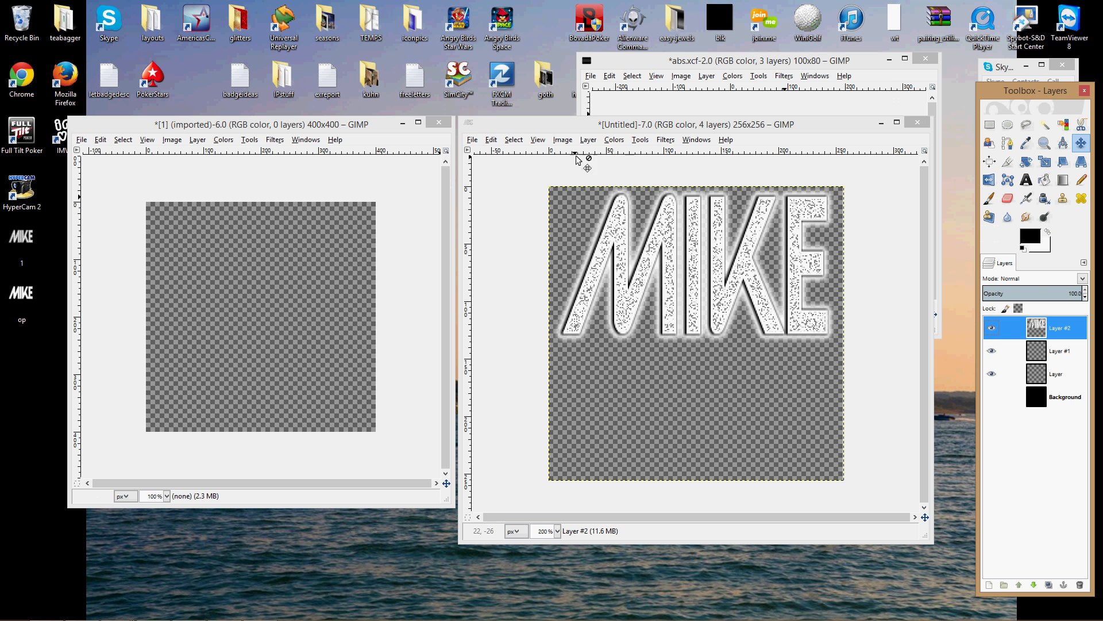
- Export the merged lettering as 1.png to the Desktop, replacing the existing file
click(473, 141)
click(505, 289)
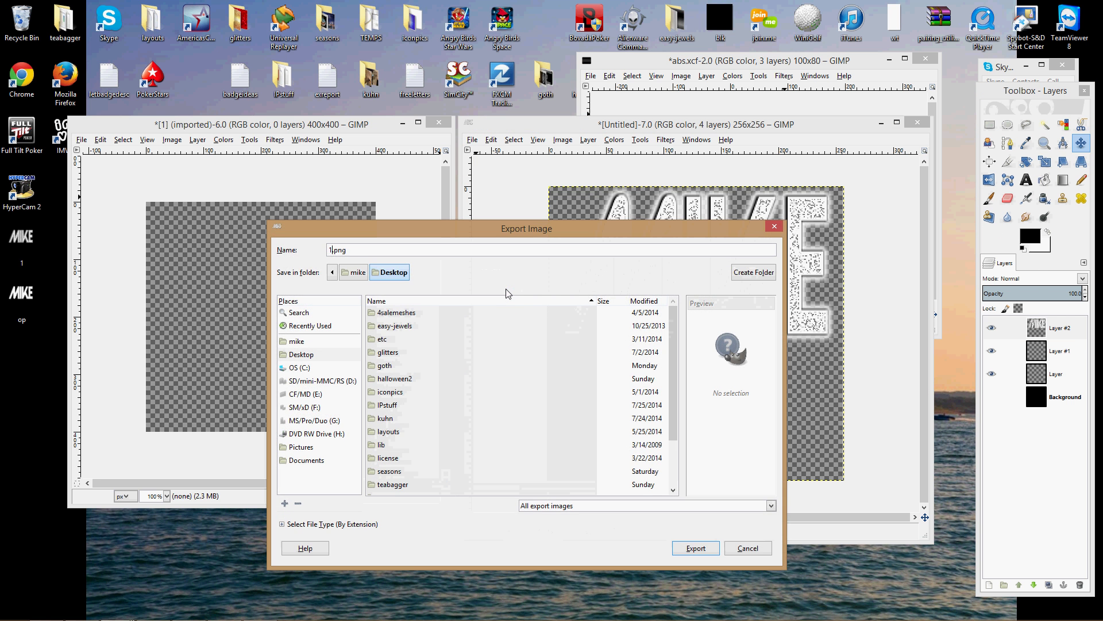
key(Return)
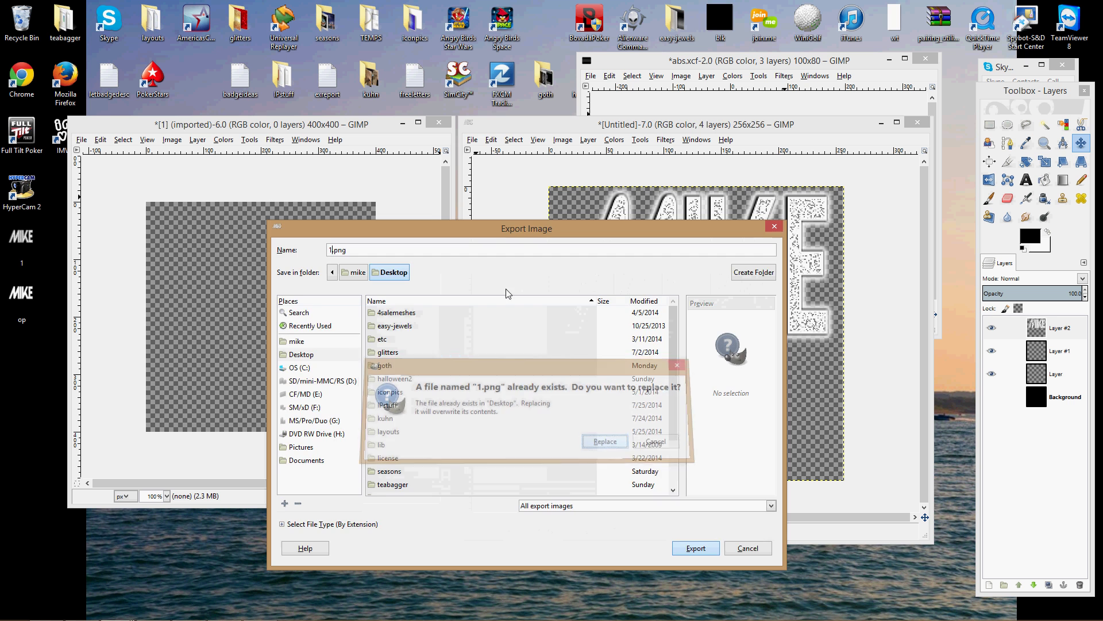
key(Return)
key(Return)
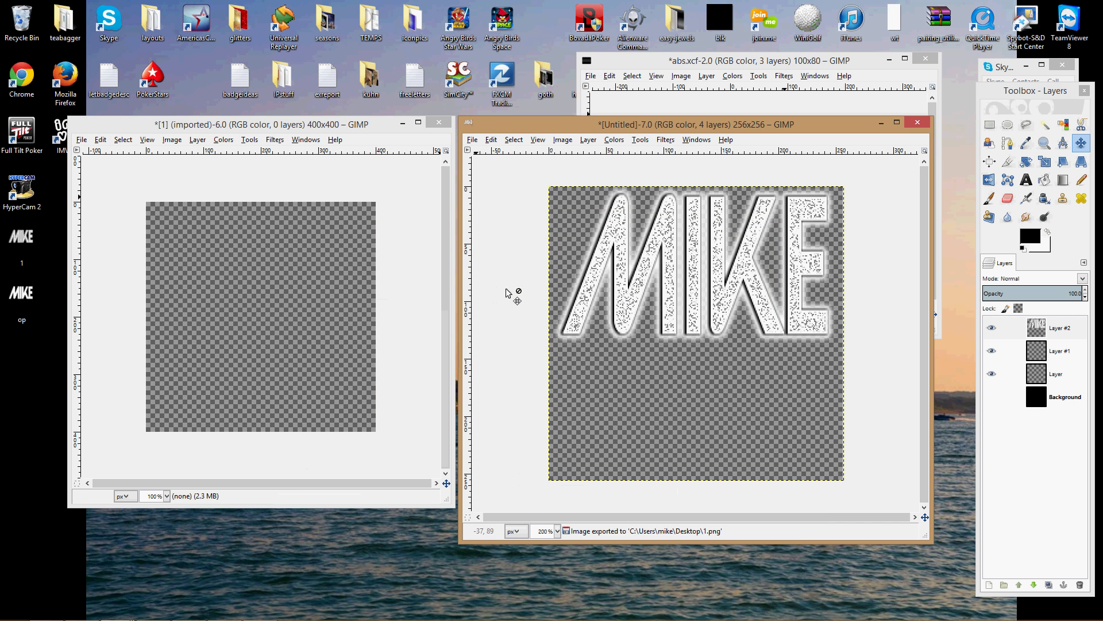
- Select the merged lettering's shape from its alpha and fill it with the white background color
right_click(694, 248)
mouse_move(726, 315)
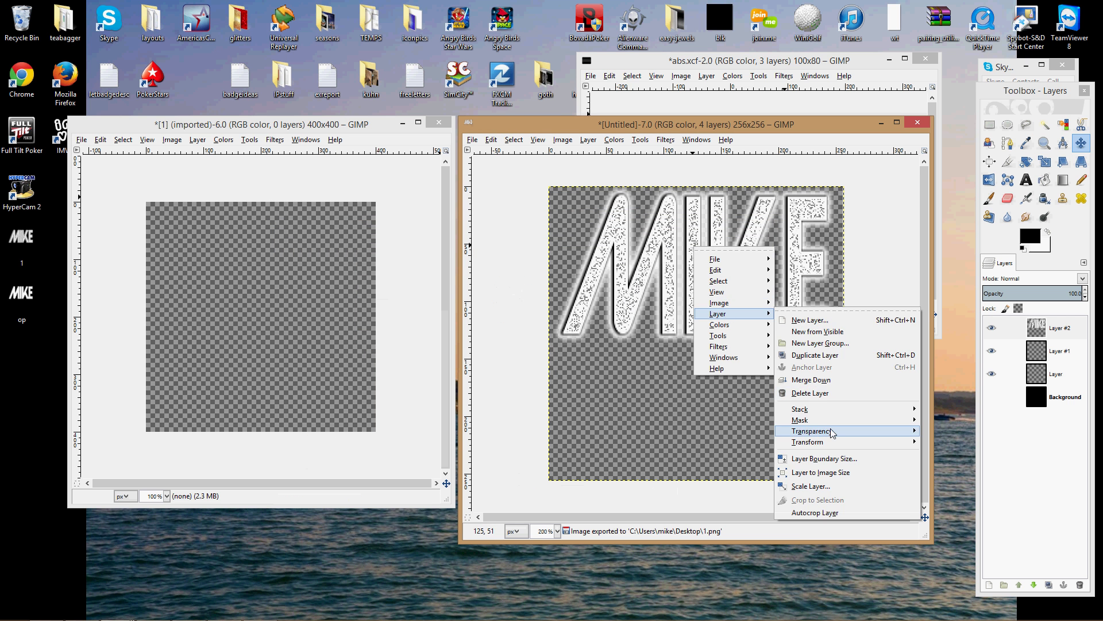
mouse_move(832, 435)
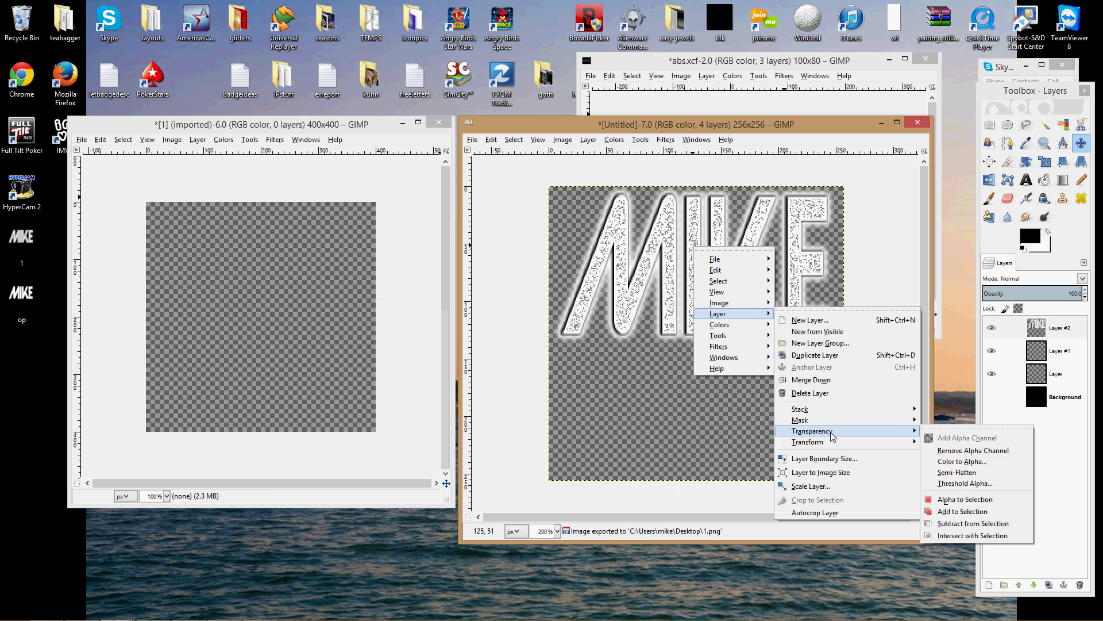
click(966, 499)
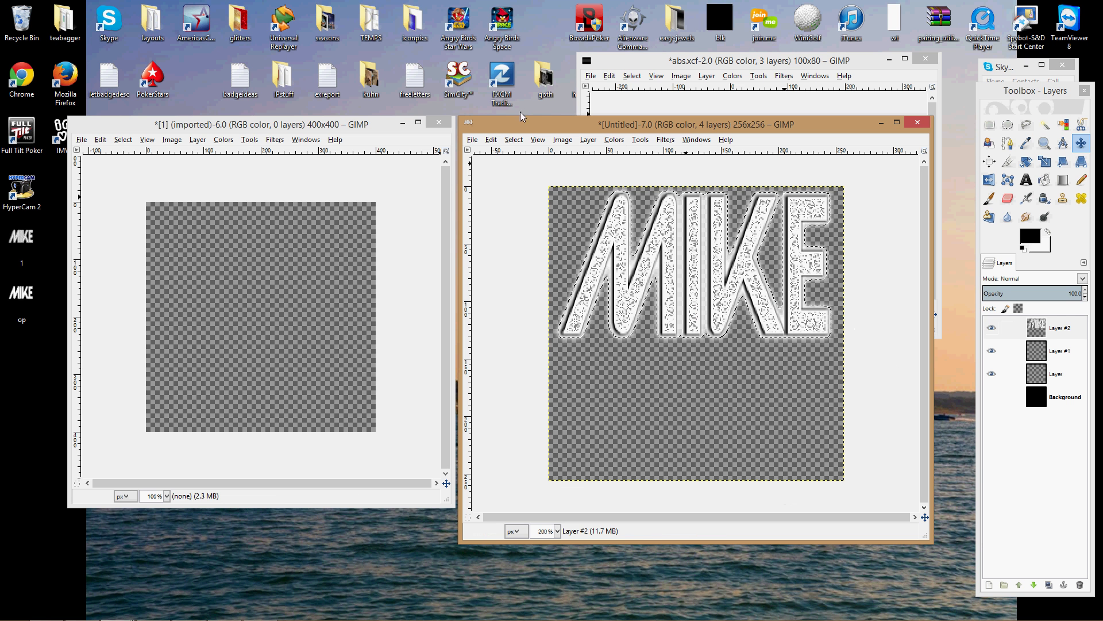
click(491, 140)
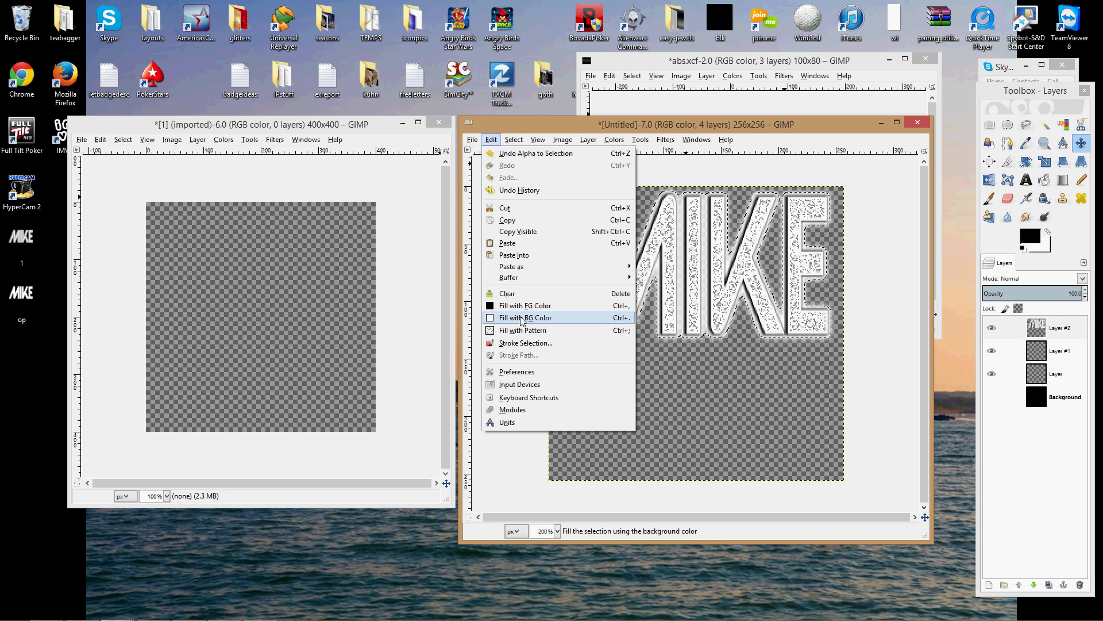
click(522, 318)
- Invert the selection, delete the fill's excess around the letters, and clear the selection
click(514, 140)
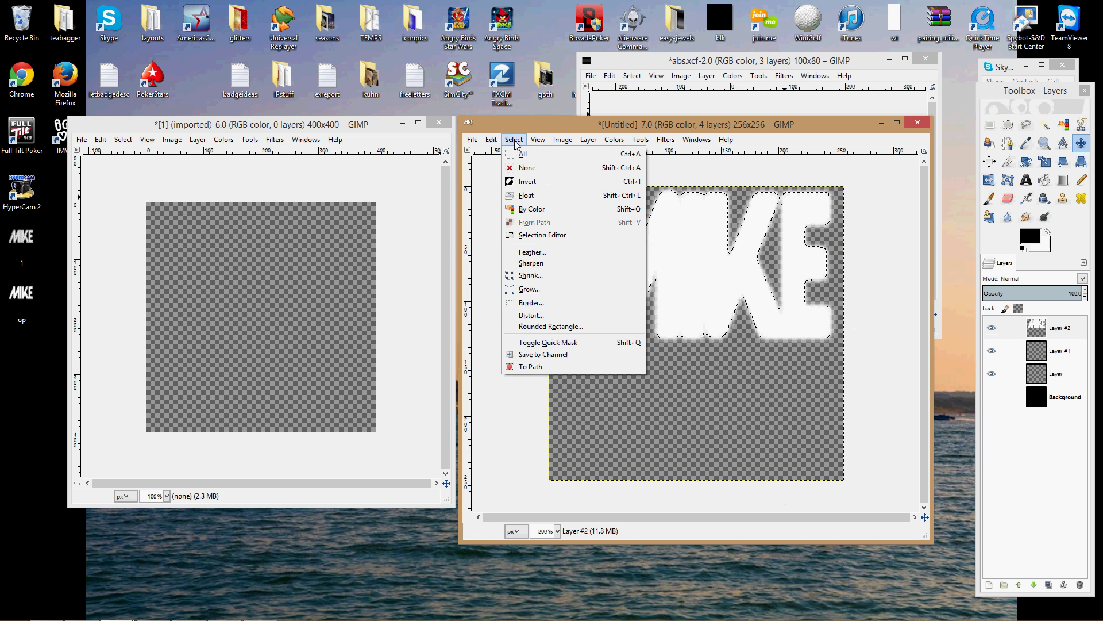
click(522, 182)
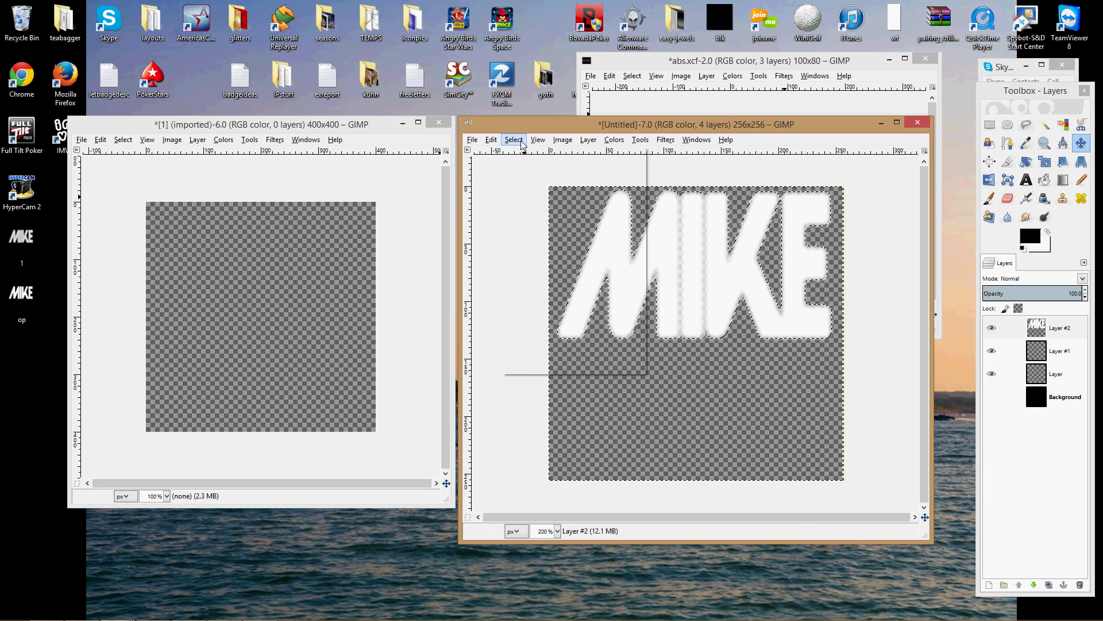
click(521, 139)
click(527, 152)
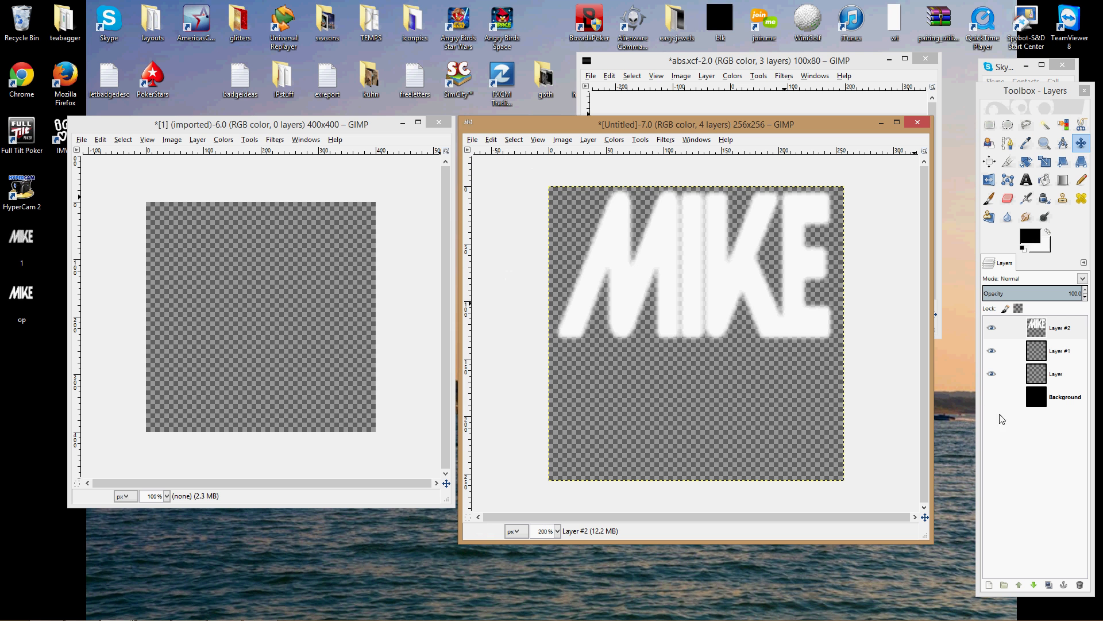
- Show the black Background layer and export the image as op.png to the Desktop, replacing the existing file
click(991, 398)
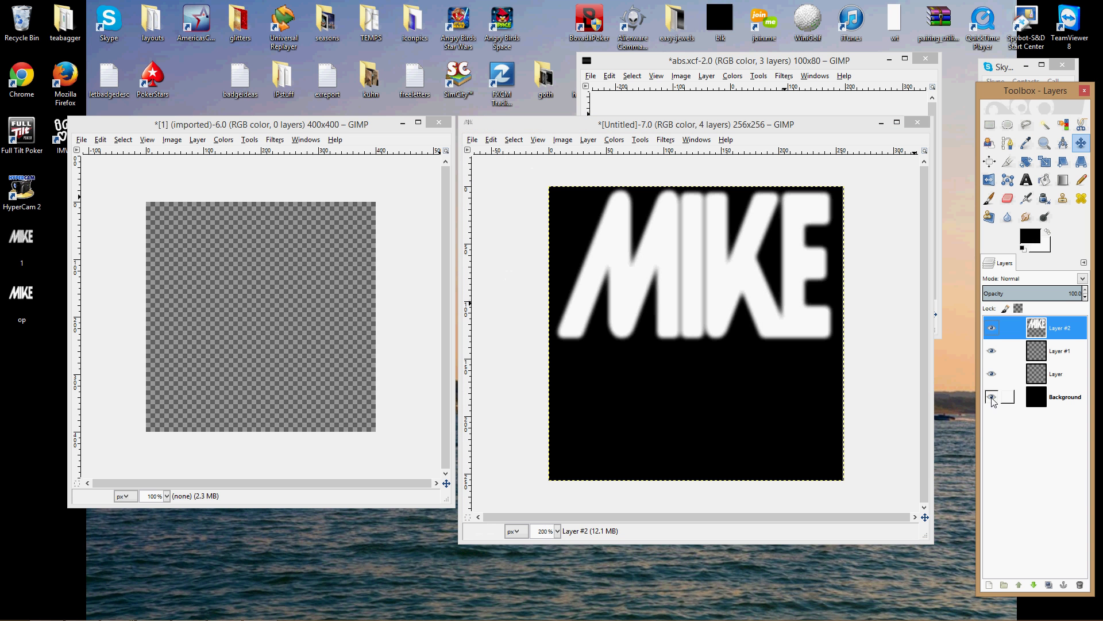
click(479, 144)
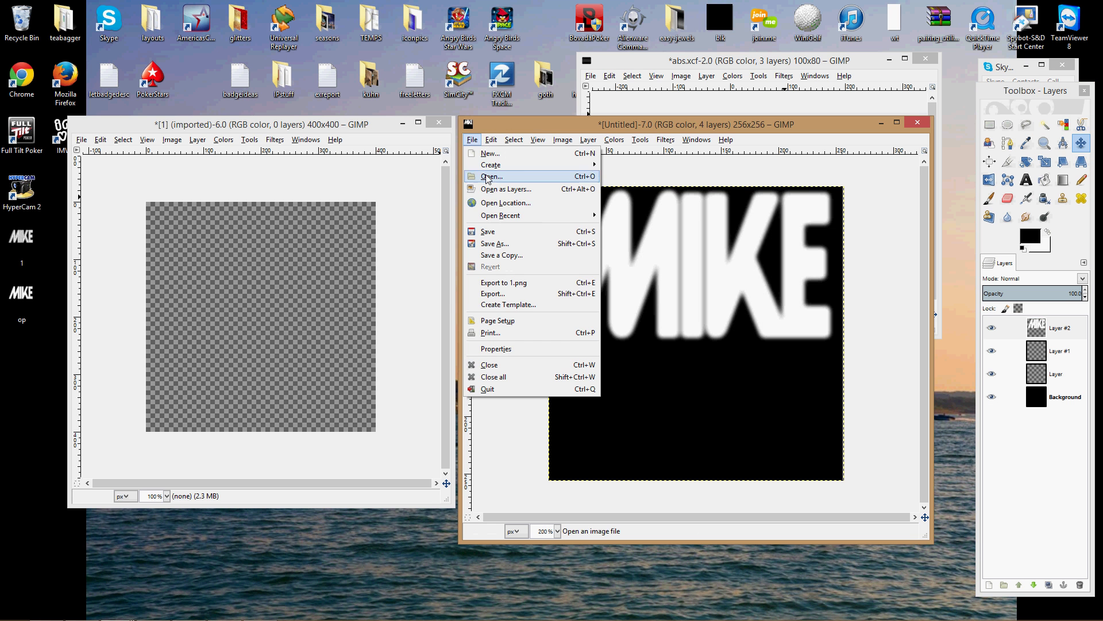
click(495, 226)
key(Return)
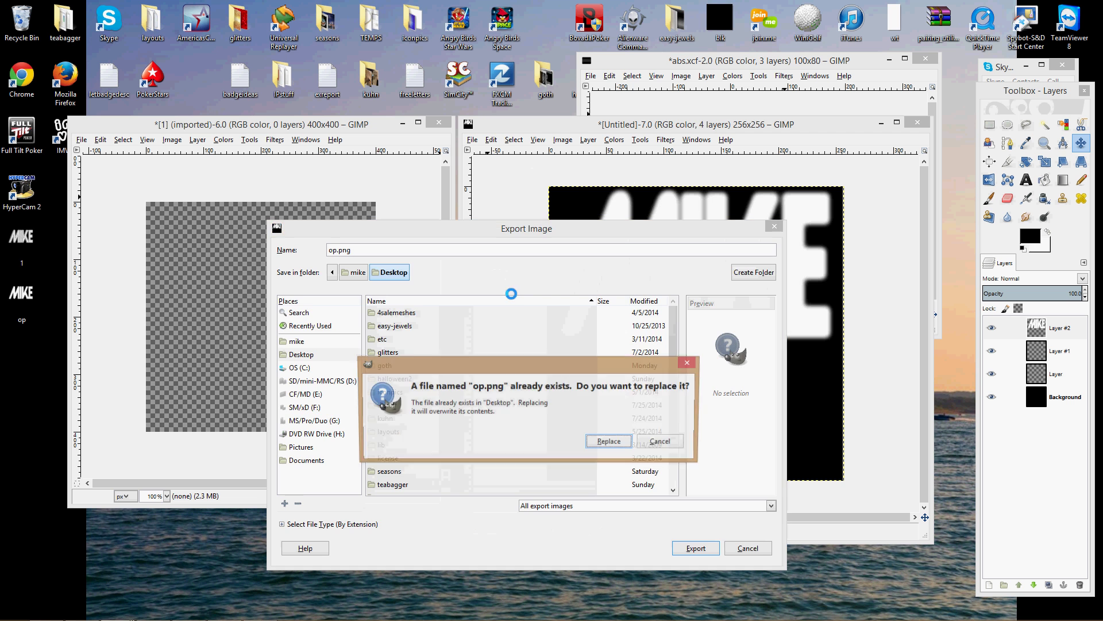
key(Return)
key(Return)
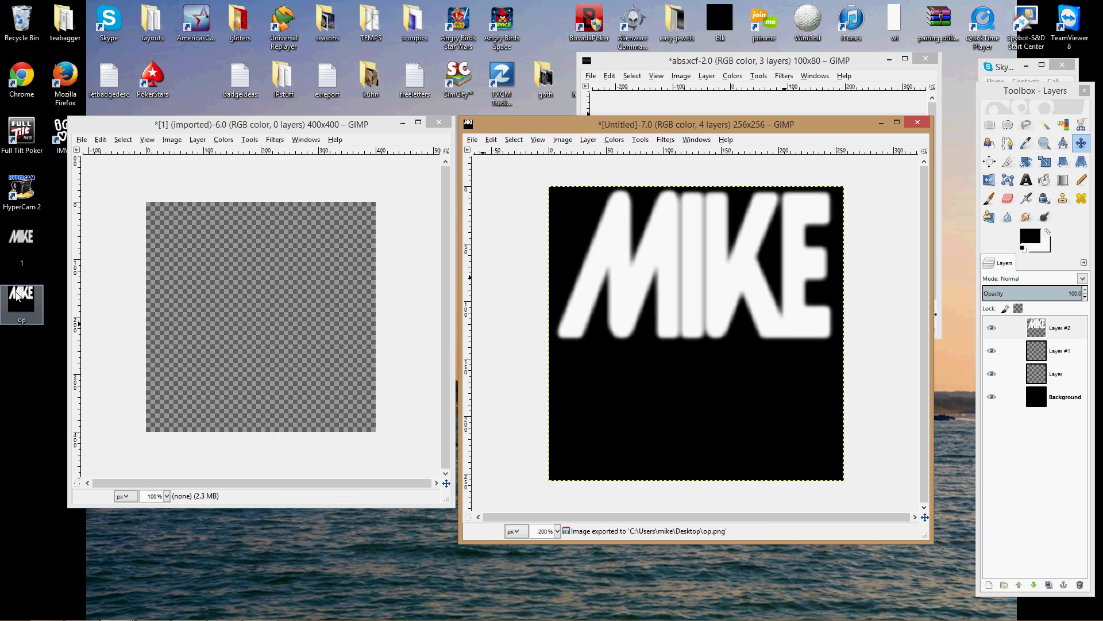
- Switch to the IMVU editor and load 1.png from the Desktop as the pendant material's texture
mouse_move(99, 614)
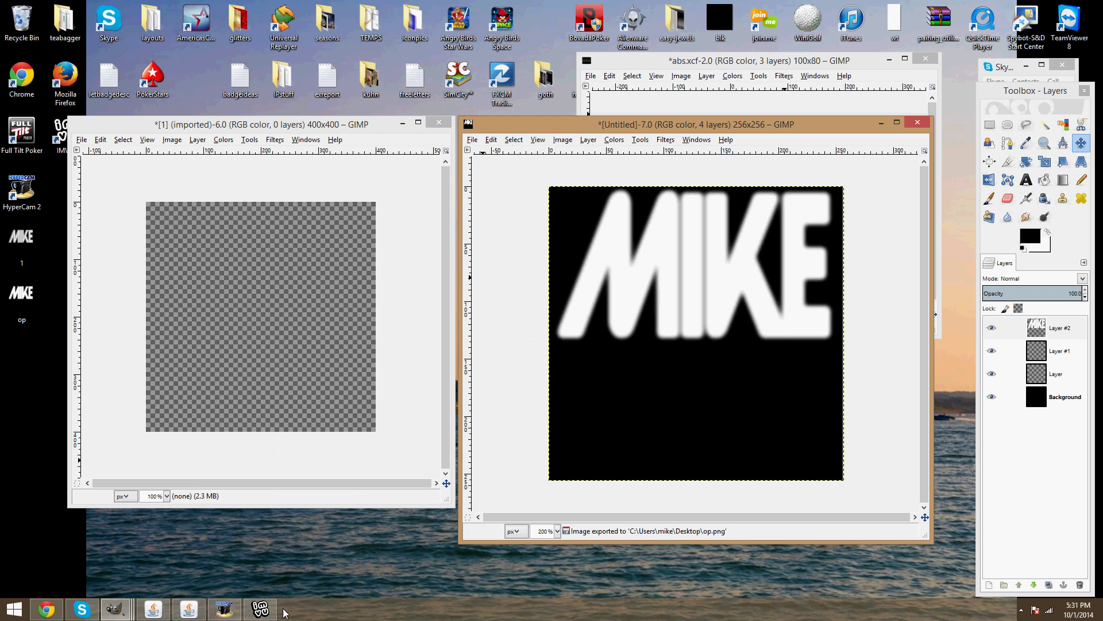
click(260, 609)
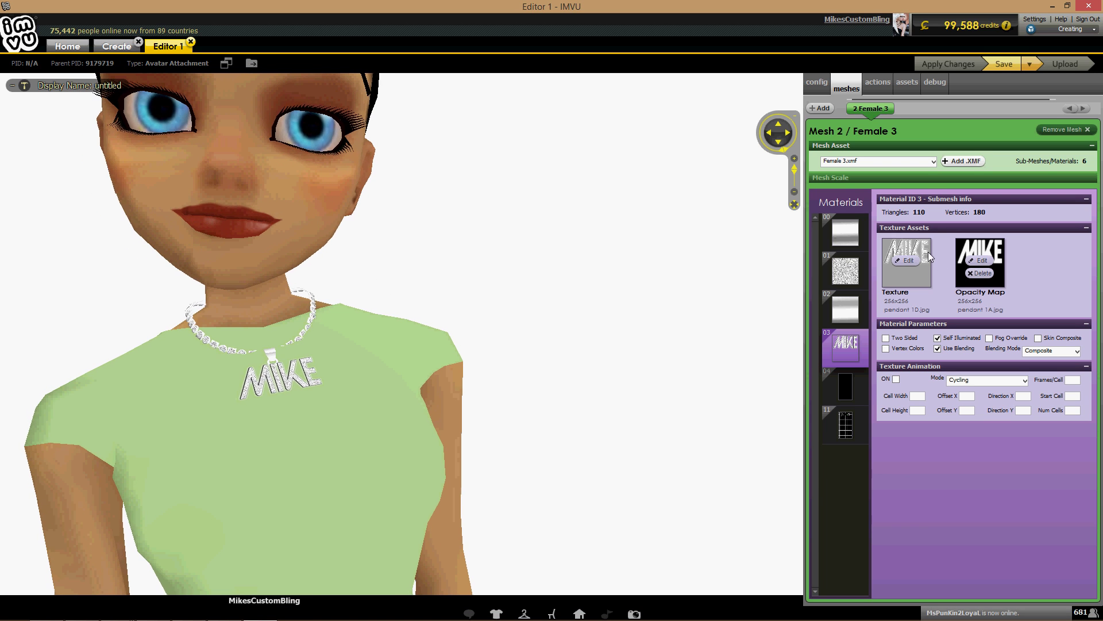
click(929, 257)
scroll(302, 222, down, 3)
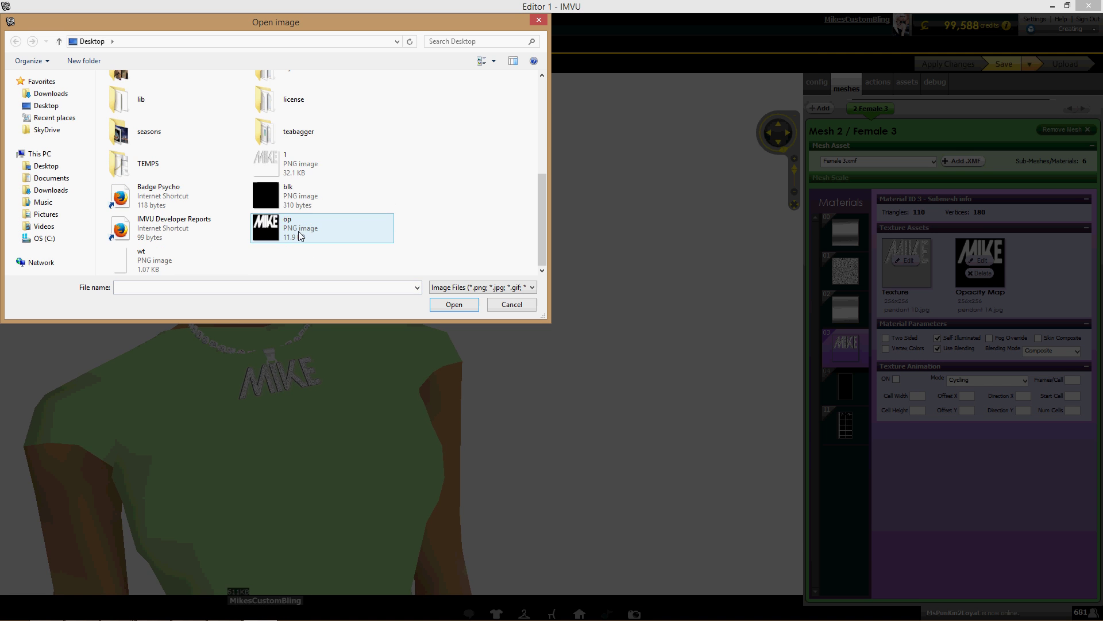
double_click(287, 164)
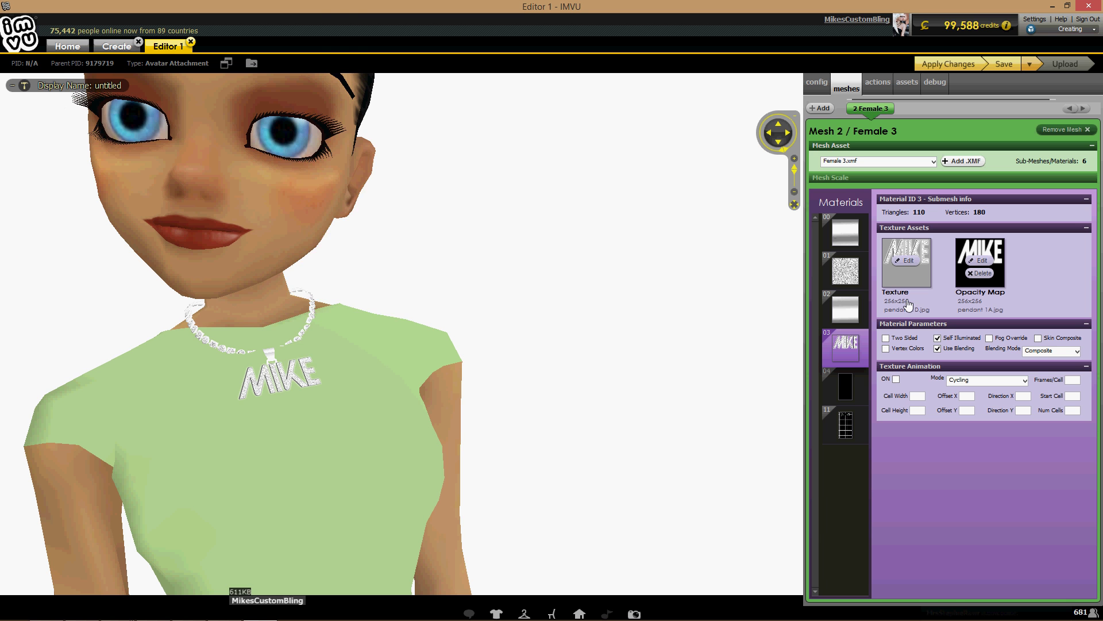
- Load op.png as the pendant material's opacity map and apply the changes to the necklace
click(980, 262)
scroll(348, 237, down, 5)
double_click(297, 236)
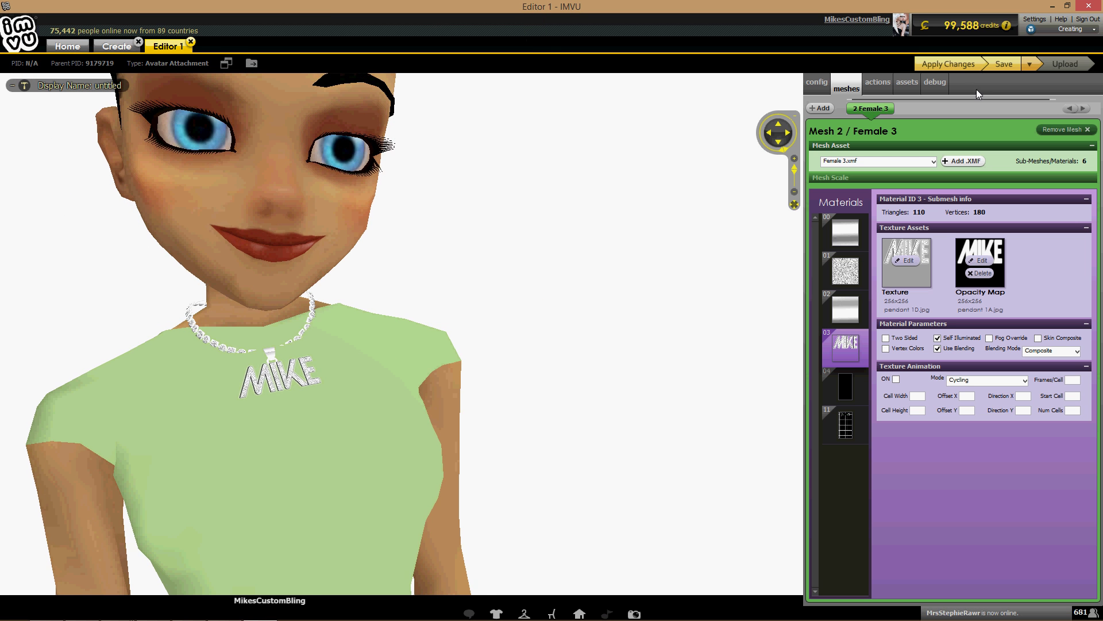
click(958, 65)
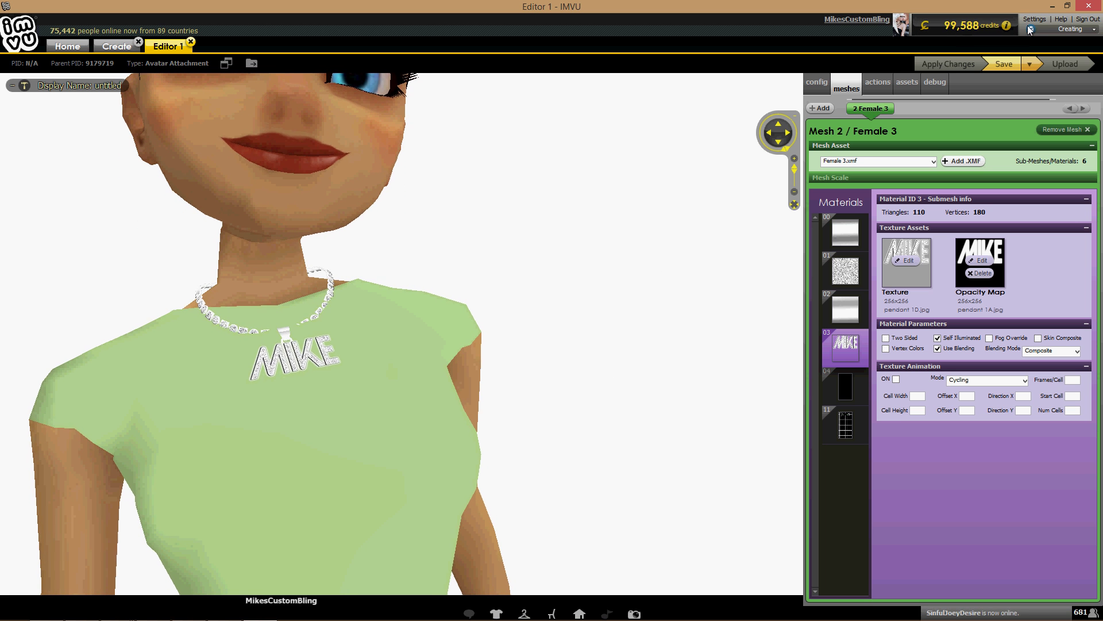
- Switch back to GIMP, undo back to the unmerged layers without the white outline, and duplicate Layer #3
click(1050, 8)
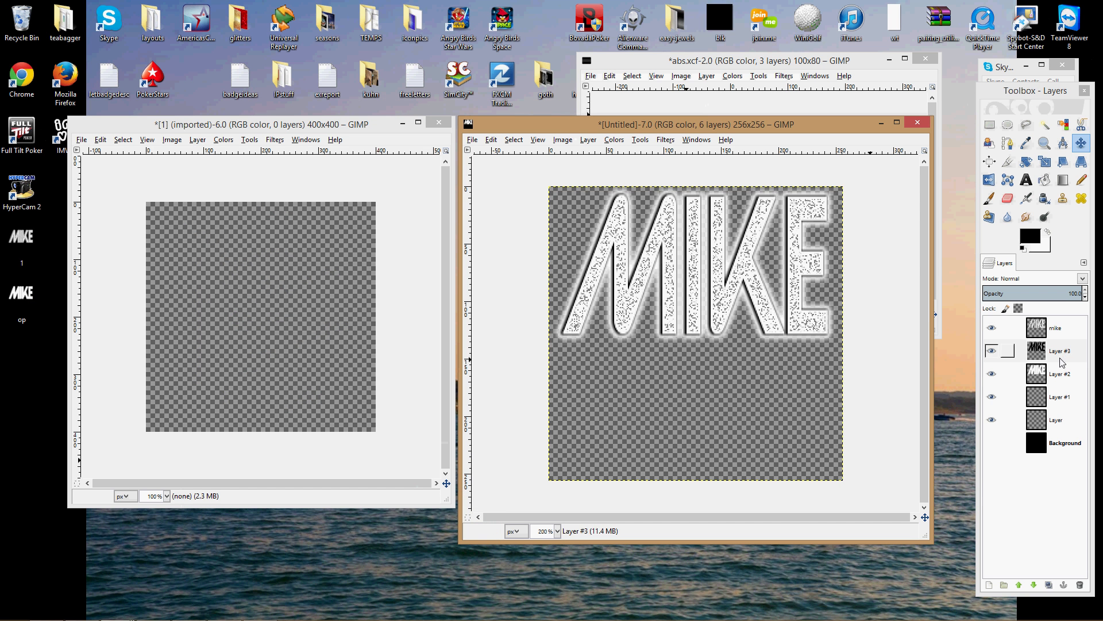
right_click(1039, 354)
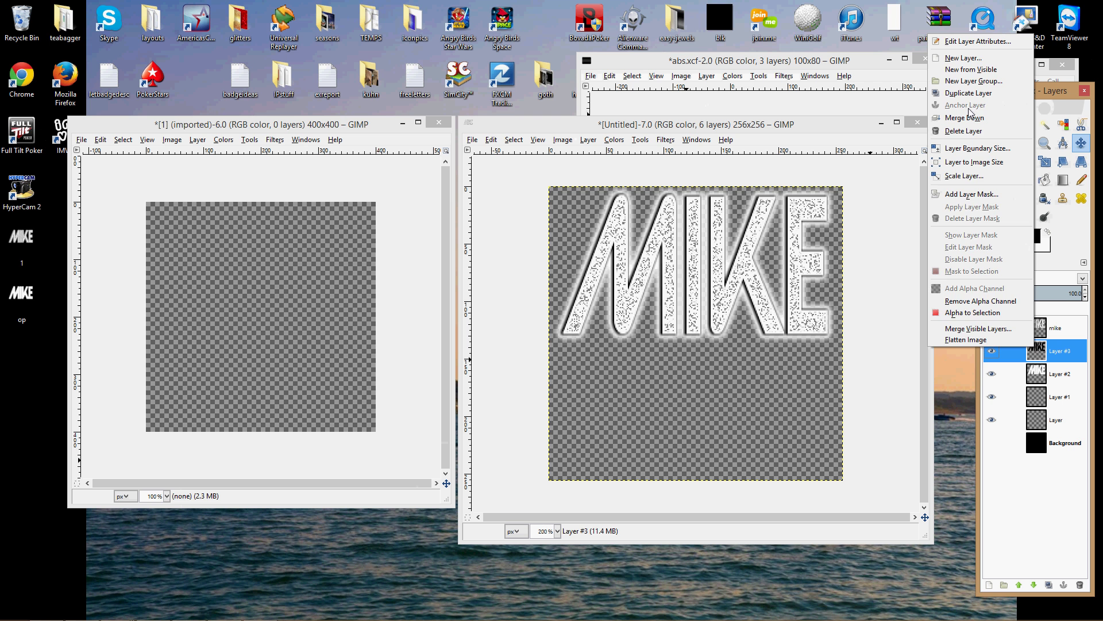
click(785, 126)
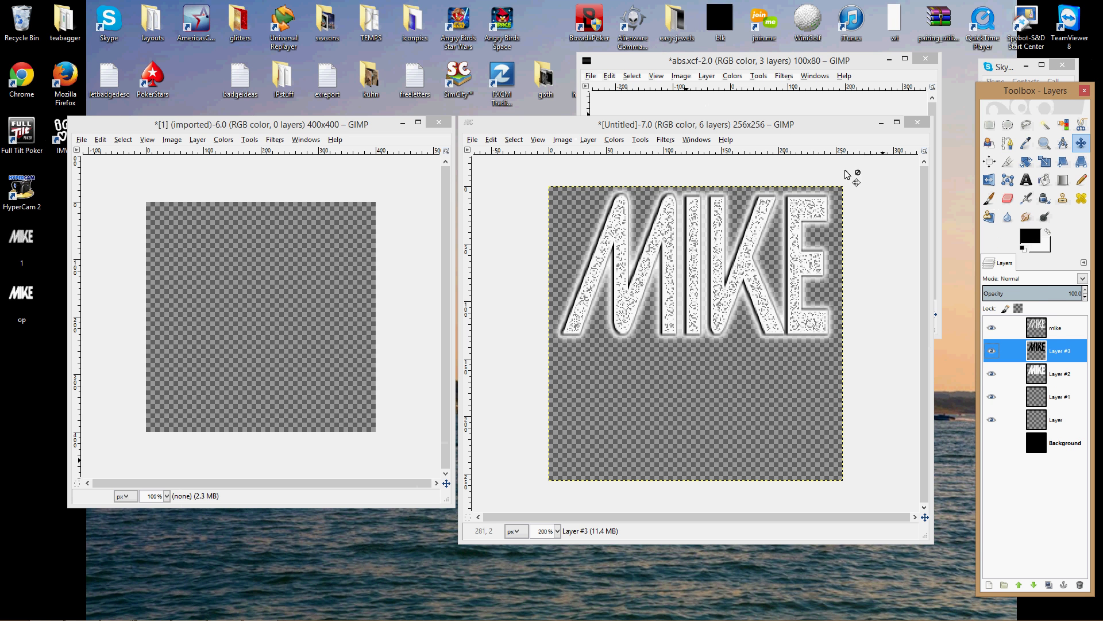
right_click(1037, 352)
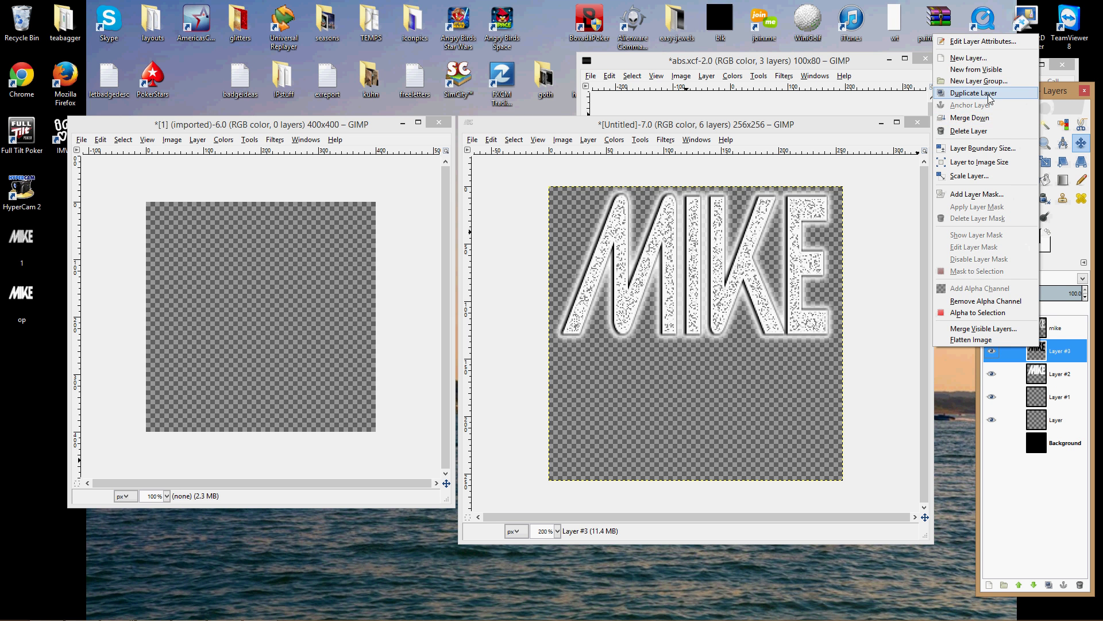
click(990, 99)
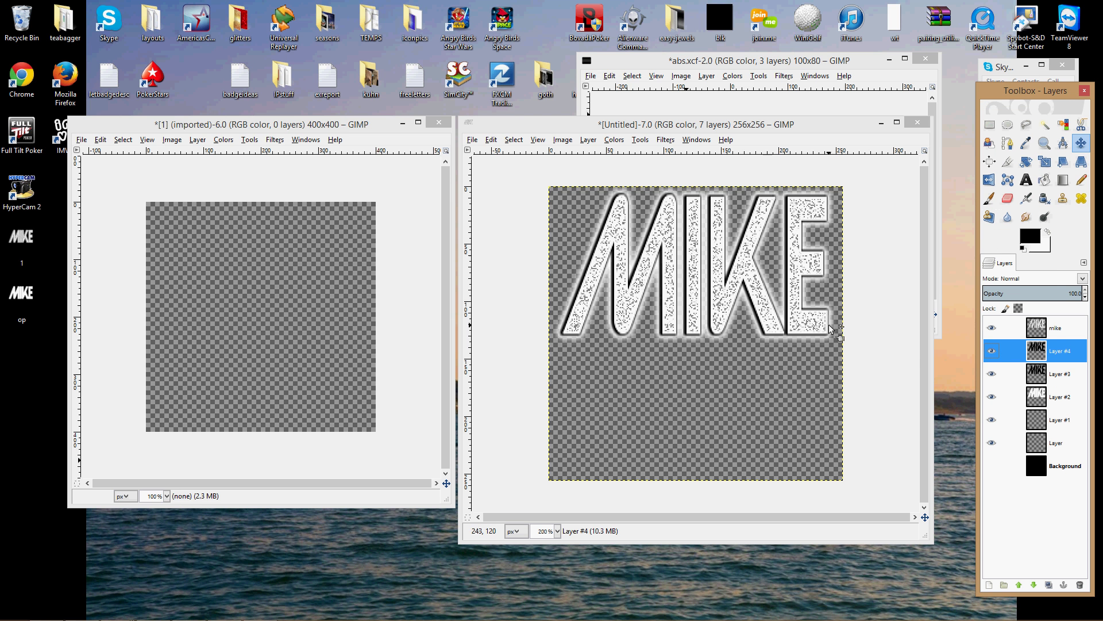
- Export the lettering image with the duplicated layer to the Desktop
click(472, 139)
click(499, 296)
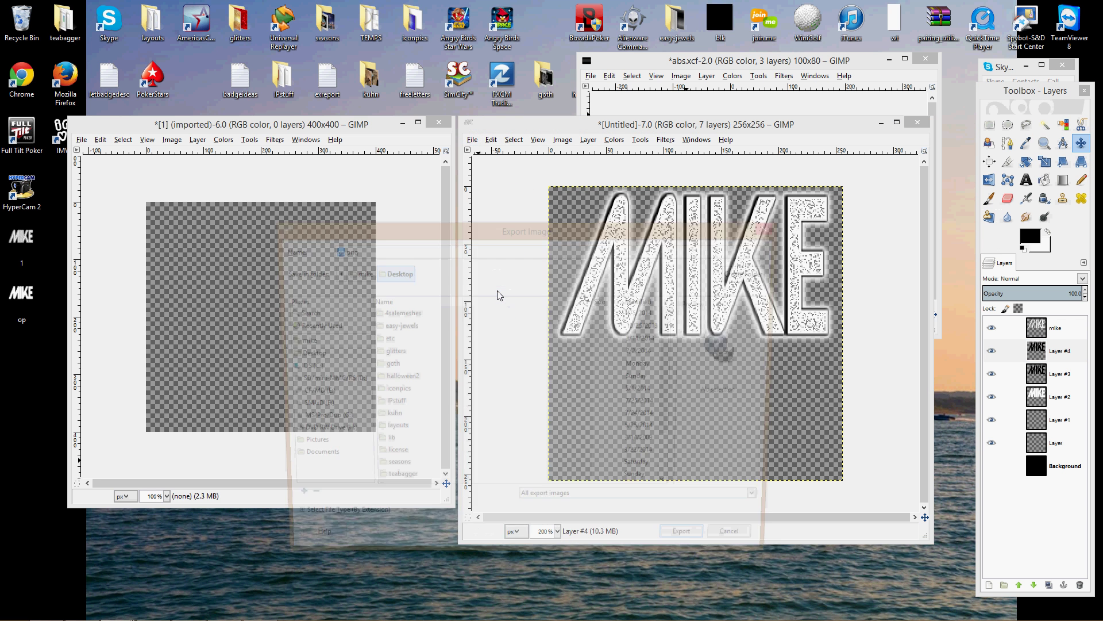
- Export the pendant image to the Desktop as 1.png, replacing the existing file and accepting the export options
key(Return)
key(Return)
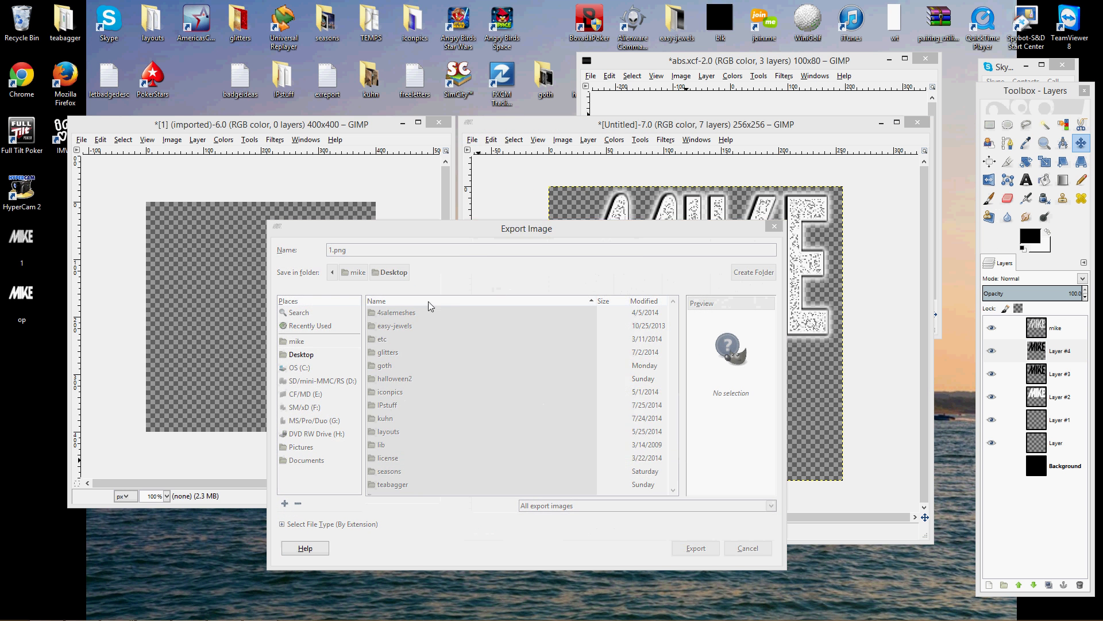
key(Return)
- Switch to IMVU, load the exported image as the texture of pendant material 03, and apply the changes
click(260, 612)
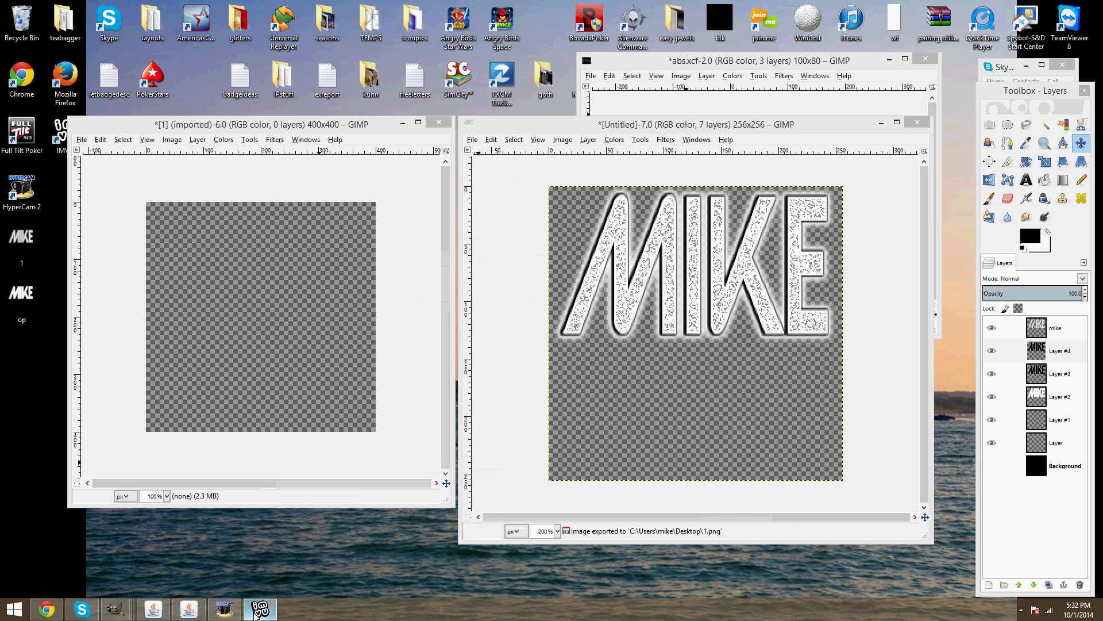
click(906, 261)
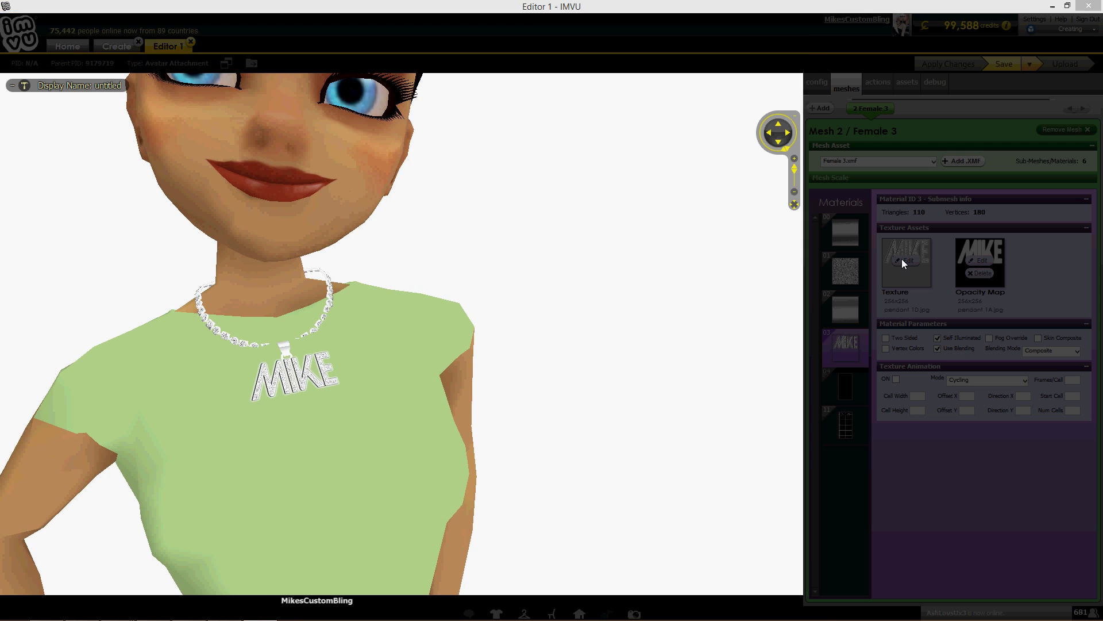
double_click(288, 163)
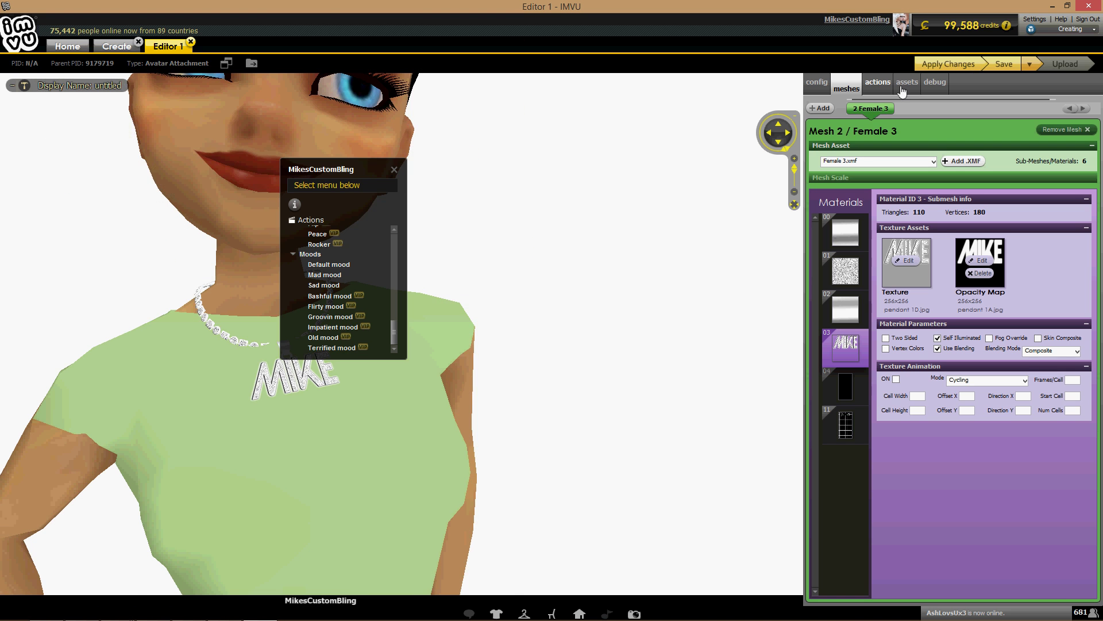
click(953, 66)
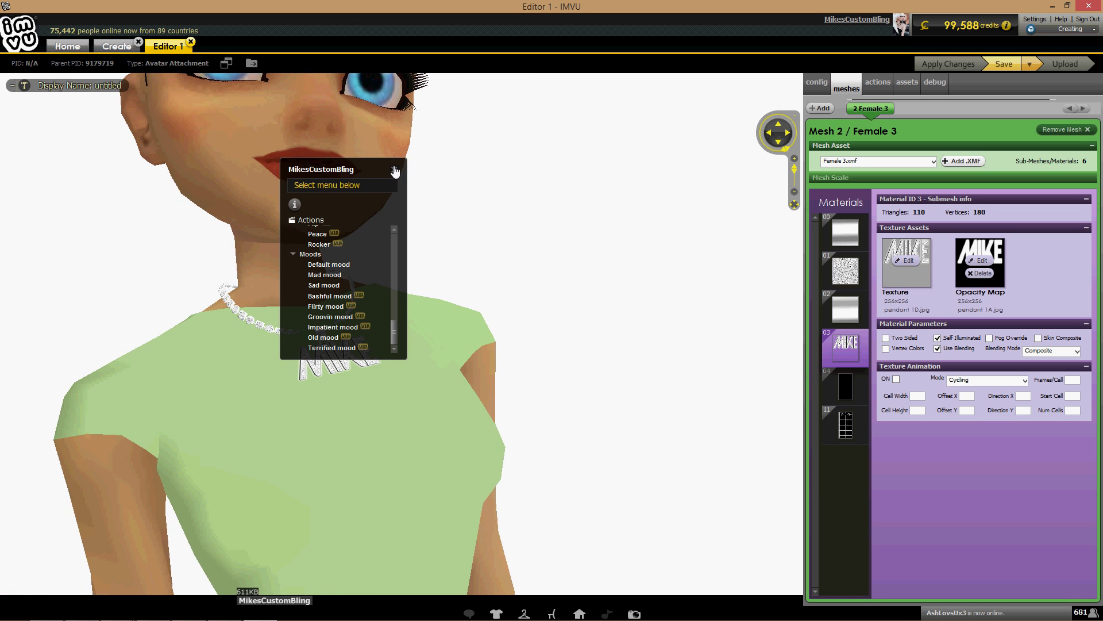
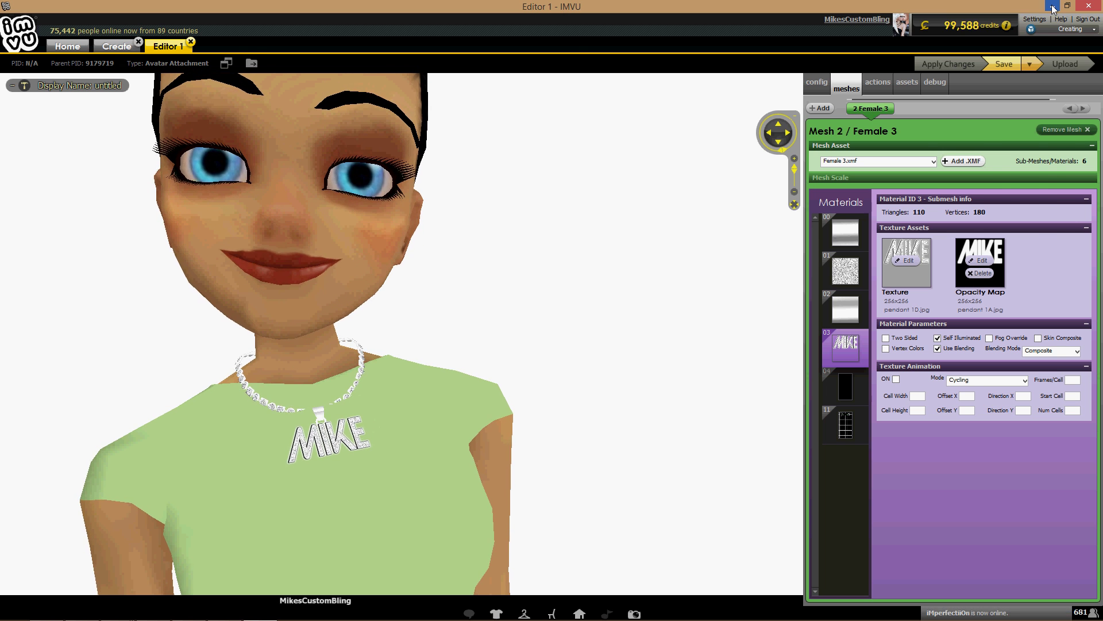
- Switch to GIMP, check the lettering layer by toggling its visibility, and undo recent layer edits until Layer #4 is above it
click(1053, 7)
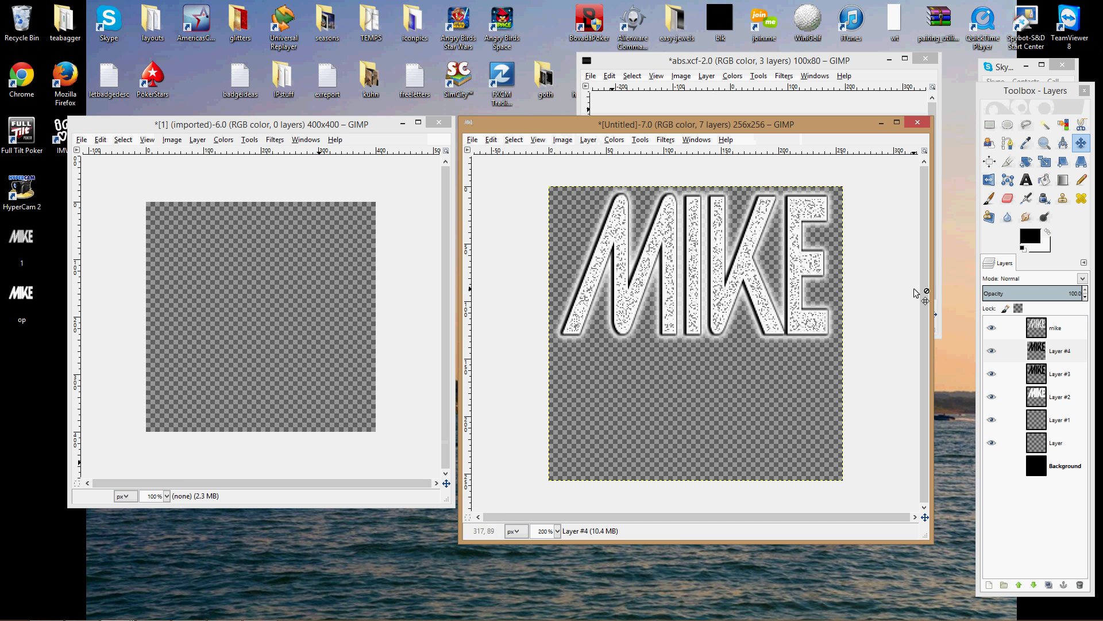
click(1040, 328)
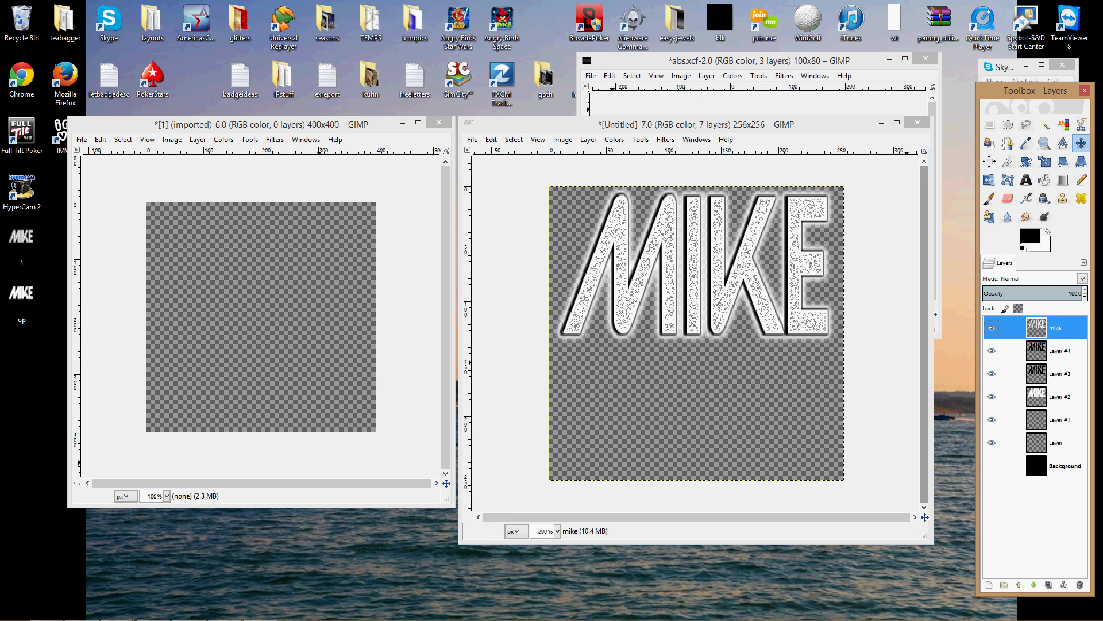
click(992, 328)
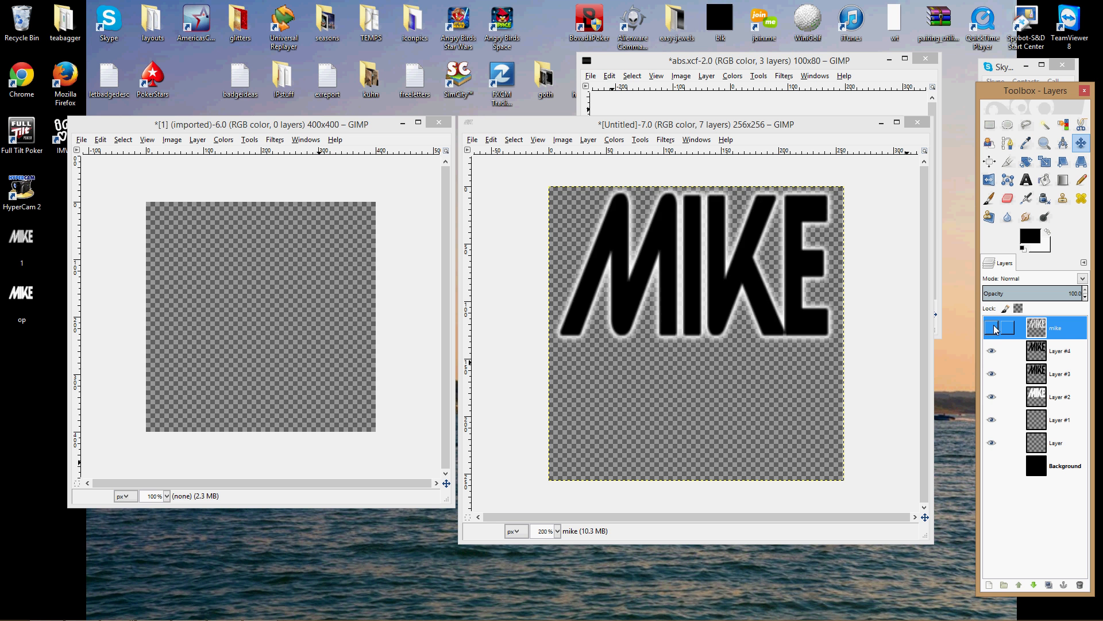
click(992, 328)
click(539, 127)
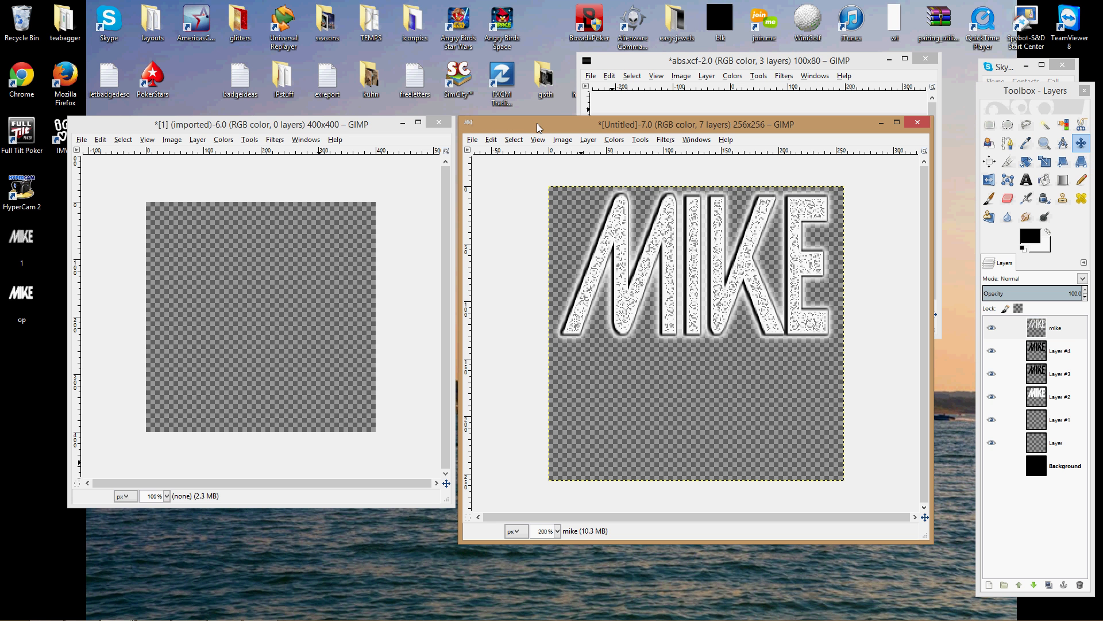
drag(874, 361, 984, 373)
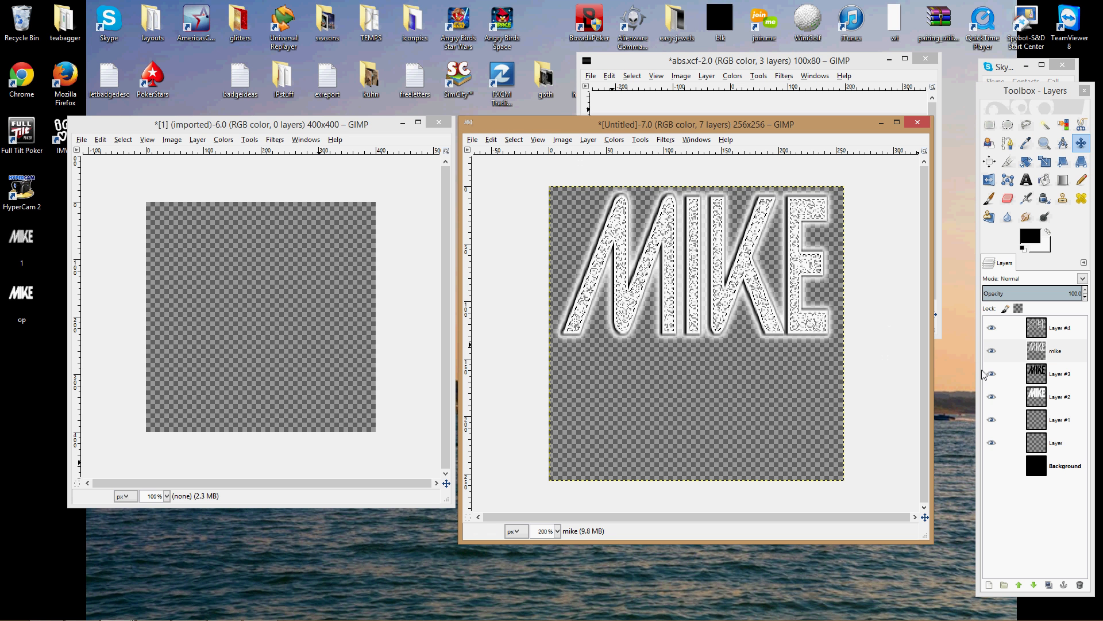
- Select the opaque area of the lettering layer below Layer #4 using Alpha to Selection
click(1040, 351)
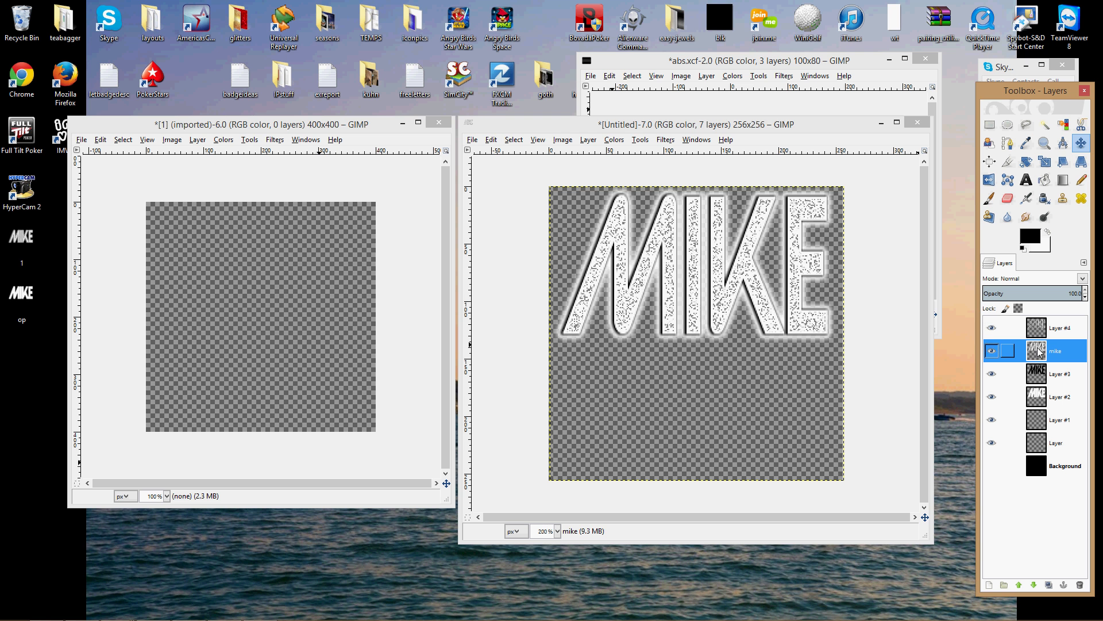
right_click(677, 256)
mouse_move(700, 323)
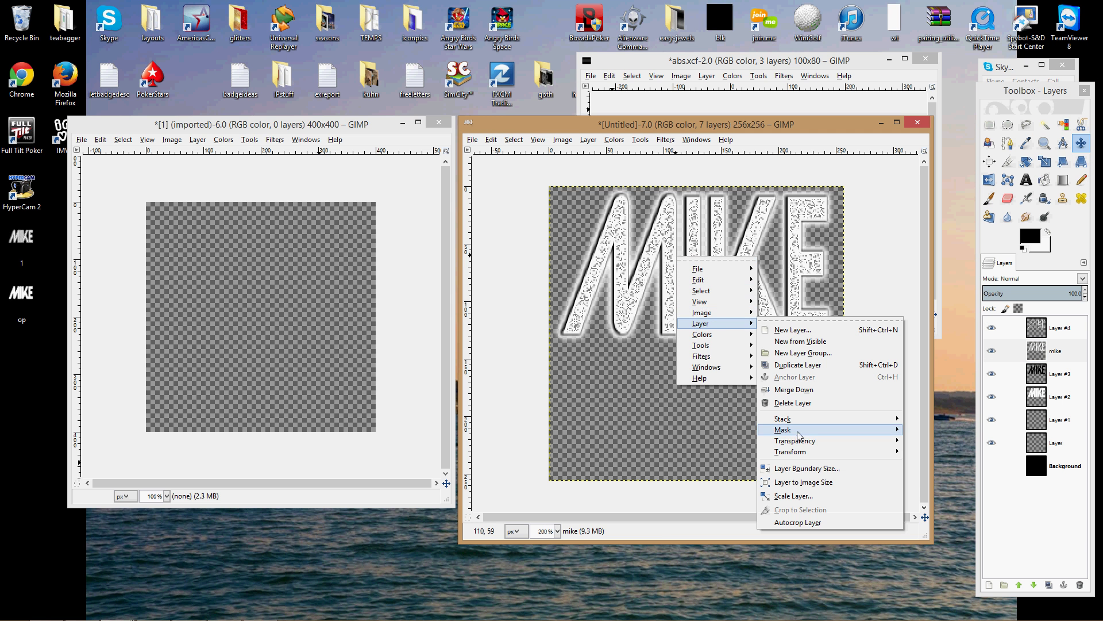
mouse_move(796, 440)
click(922, 510)
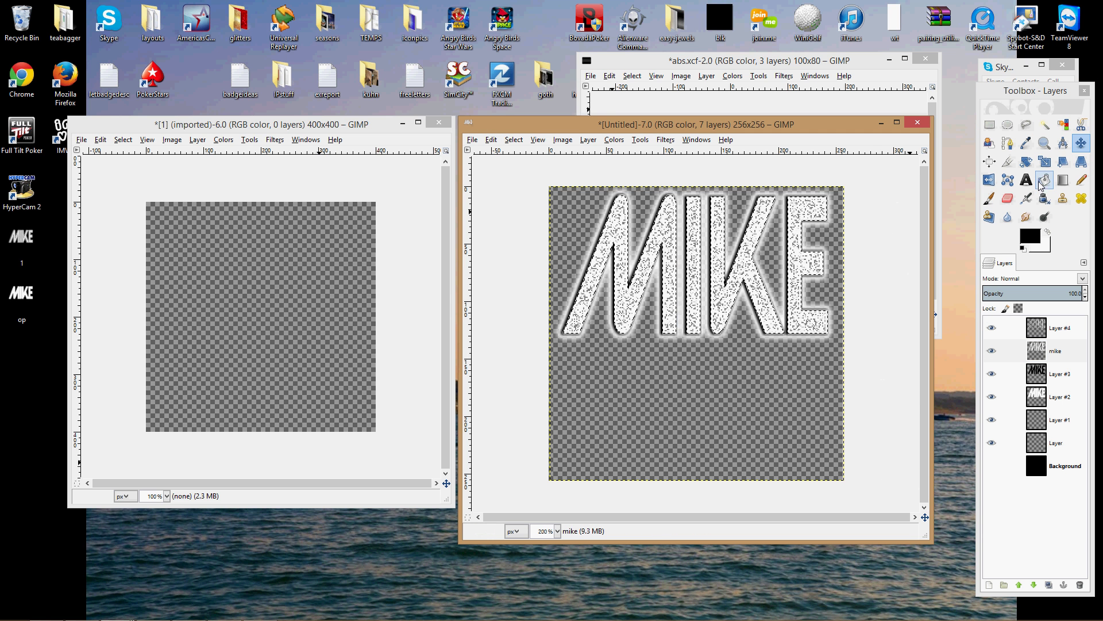
- Set the Bucket Fill pattern to GIMP Pattern #12
double_click(1041, 185)
click(1017, 222)
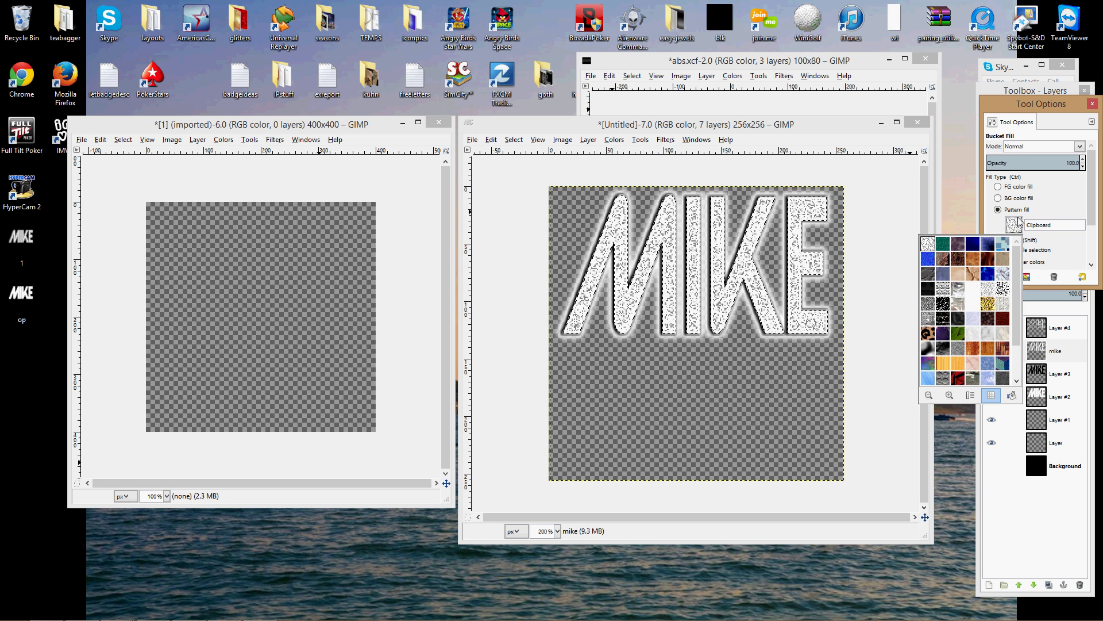
click(997, 276)
- Fill the selected lettering with GIMP Pattern #12 and clear the selection
click(1000, 351)
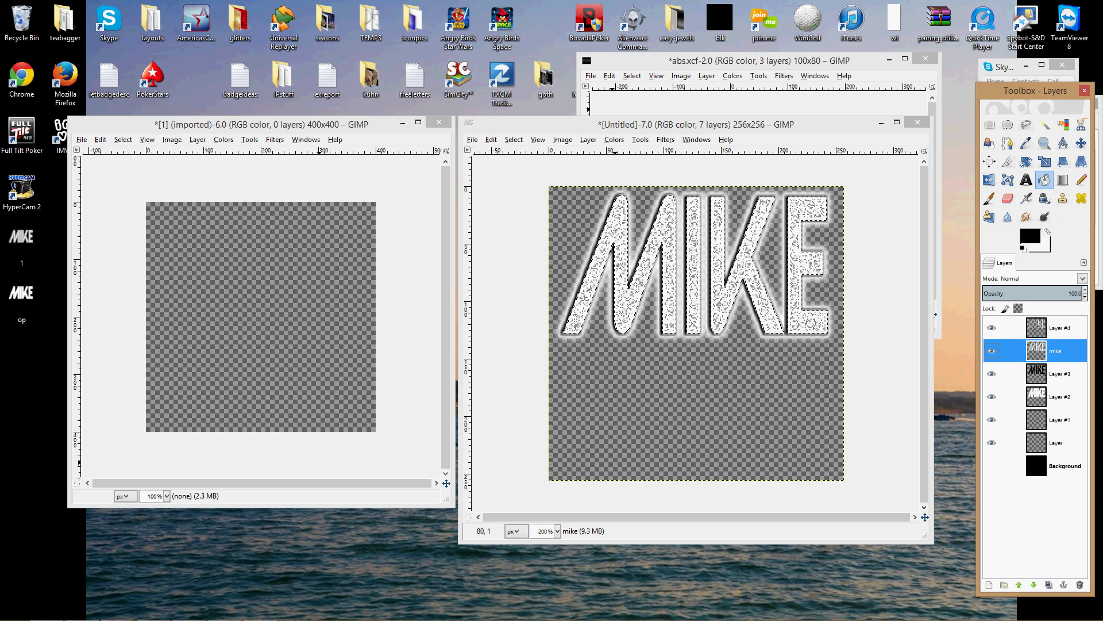
click(491, 140)
click(526, 332)
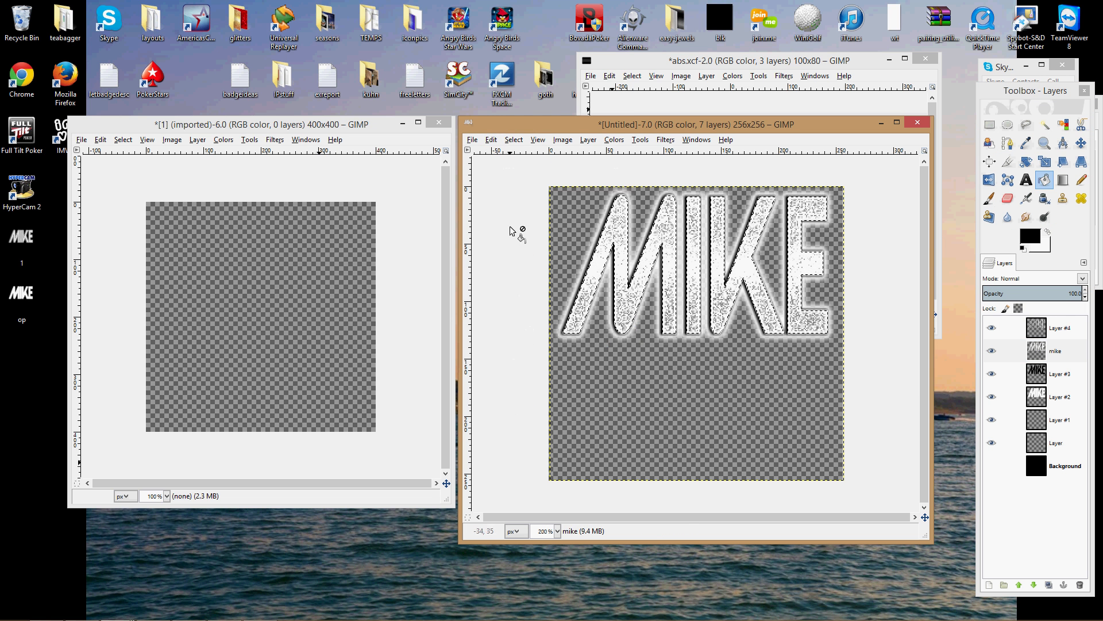
click(514, 139)
click(523, 164)
- Export the pendant image again to 1.png, then switch to IMVU and load it as material 03's texture
click(470, 142)
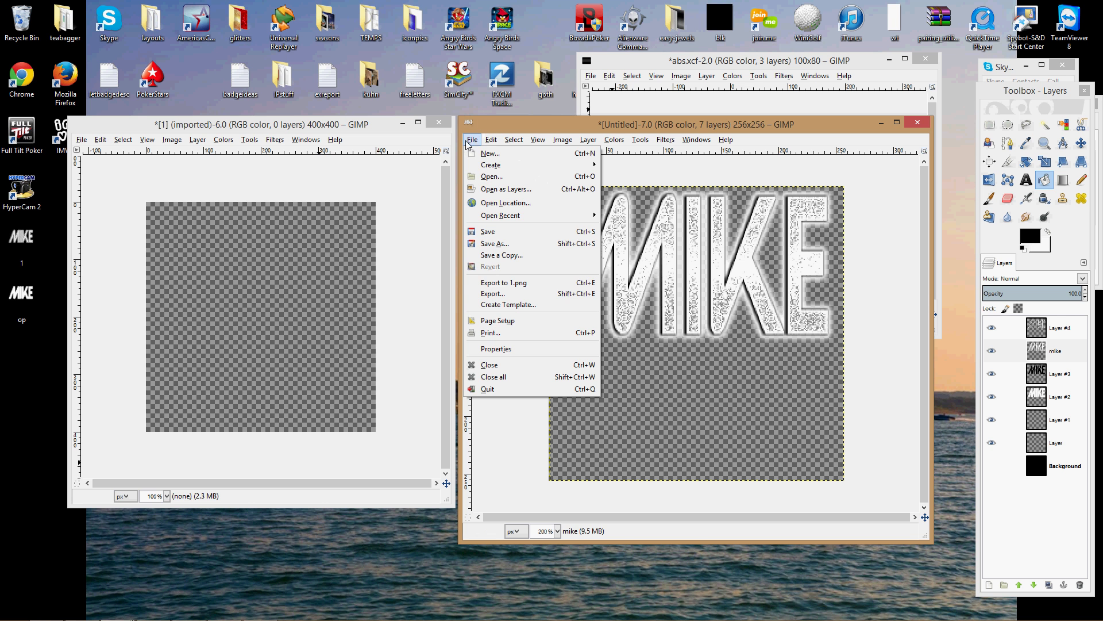
click(518, 284)
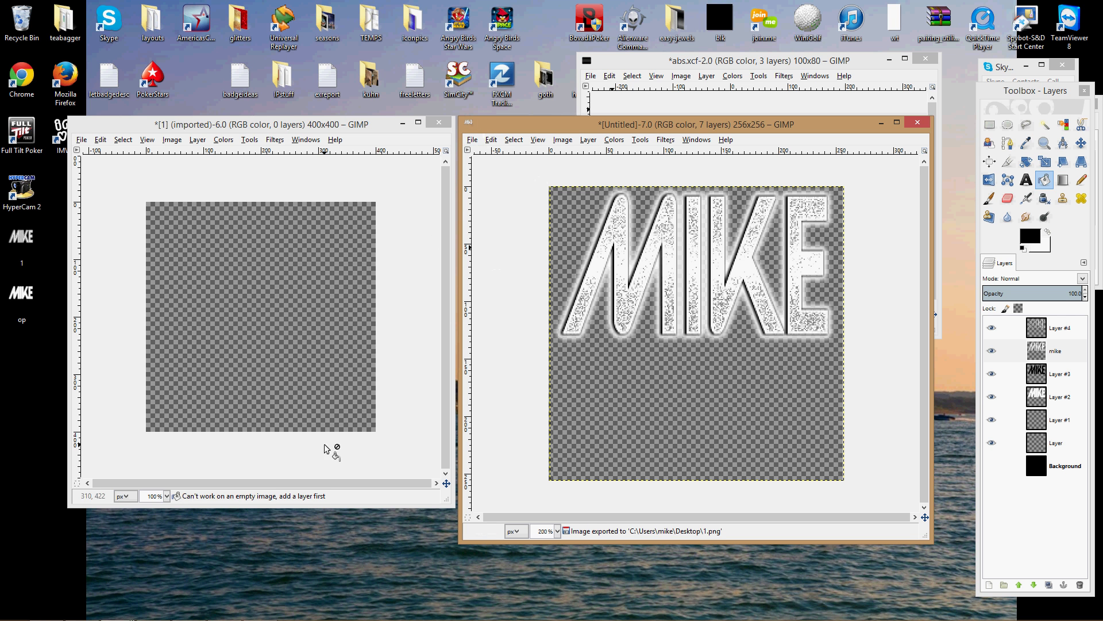
mouse_move(133, 614)
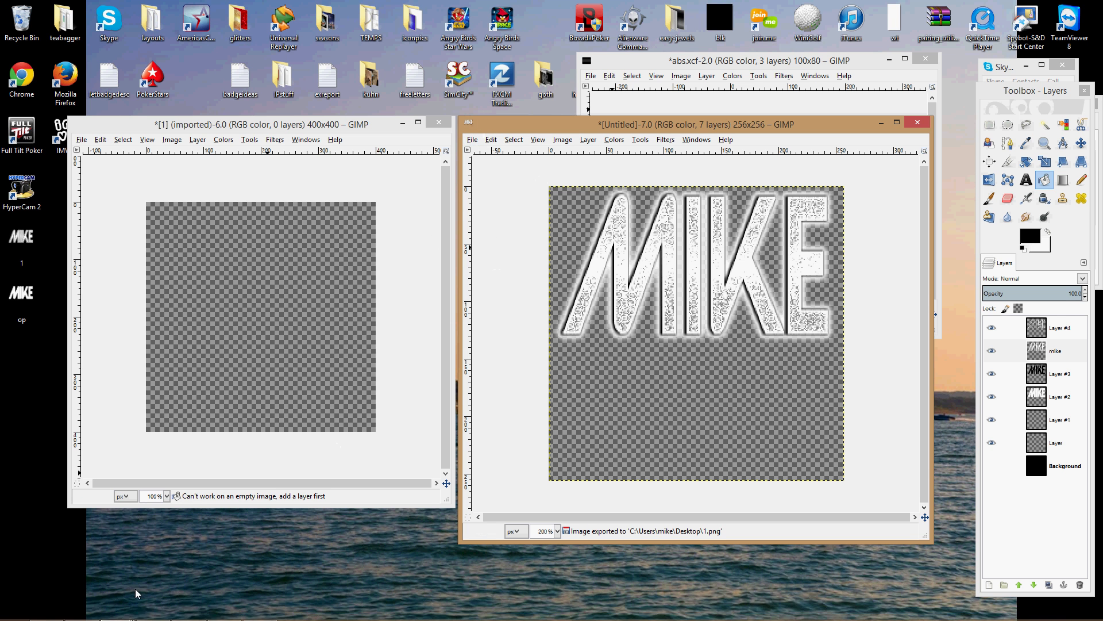
click(260, 609)
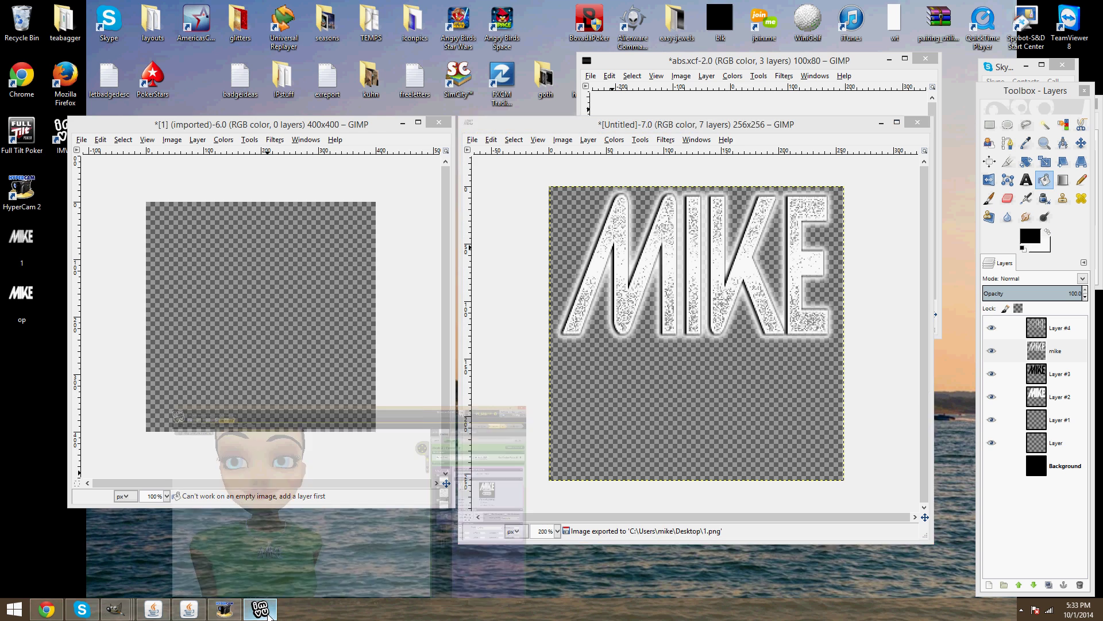
click(903, 263)
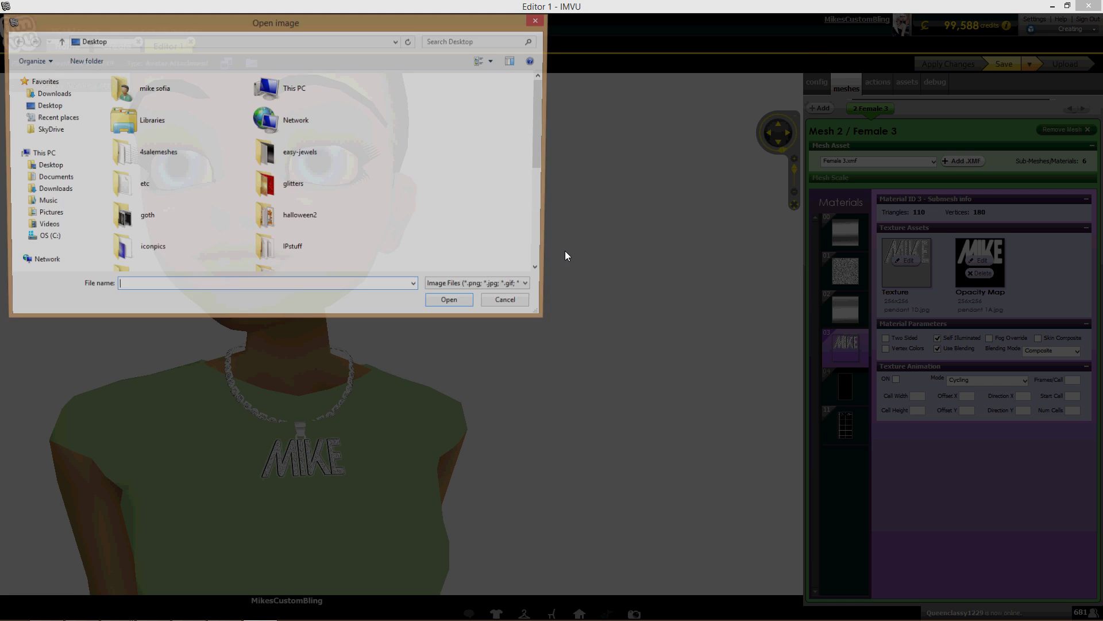
scroll(288, 242, down, 5)
click(303, 171)
double_click(302, 171)
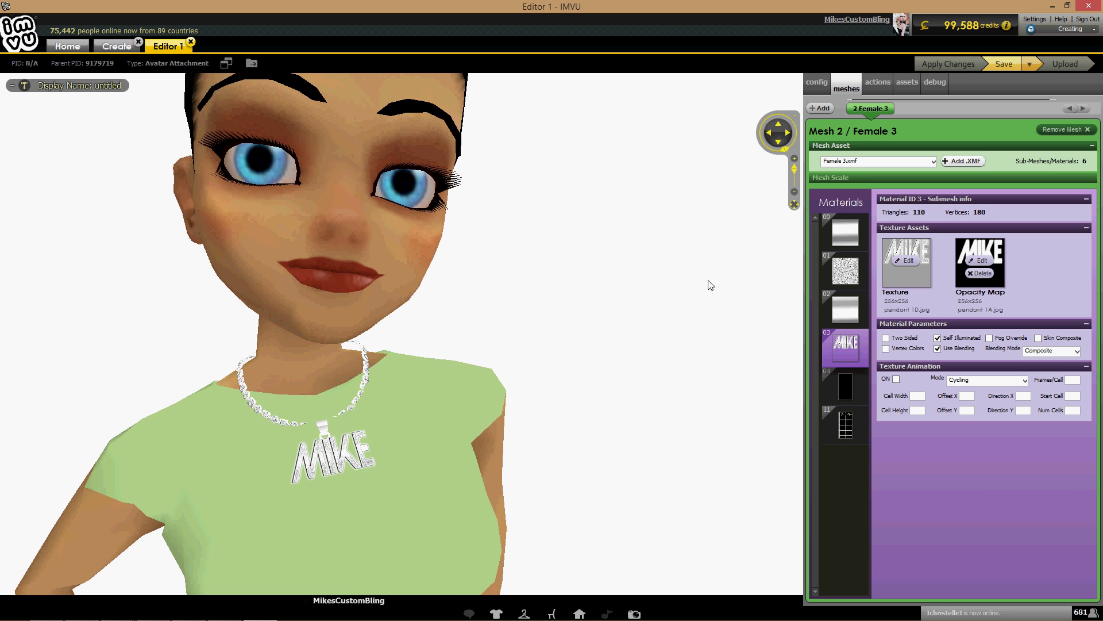
- Switch to GIMP and change the Bucket Fill pattern to GIMP Pattern #2
click(1051, 7)
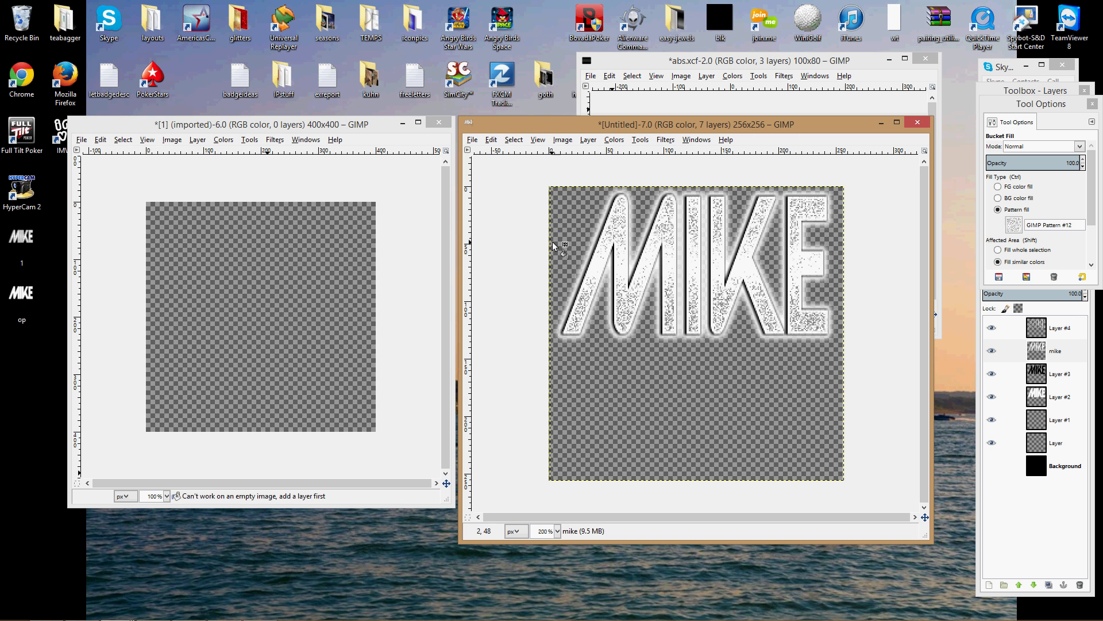
click(1042, 353)
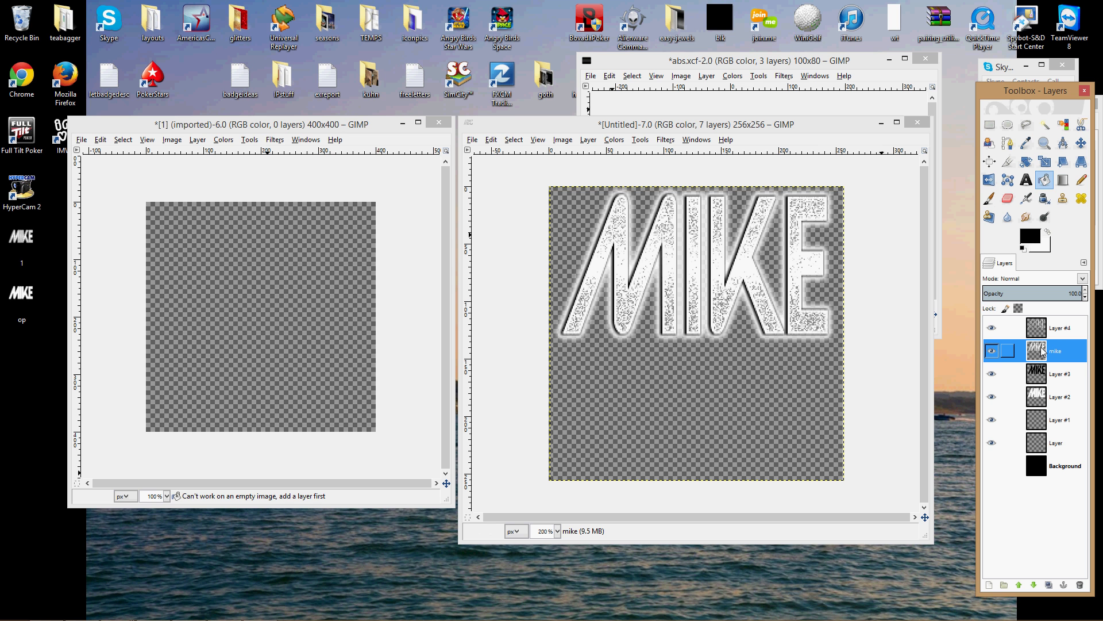
click(825, 127)
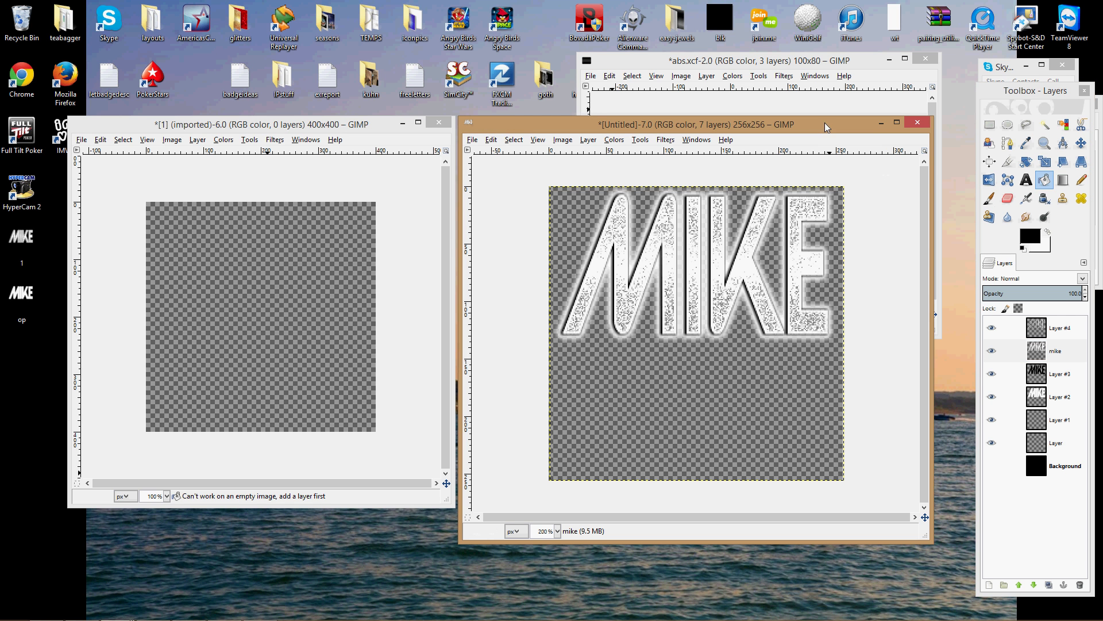
click(1036, 353)
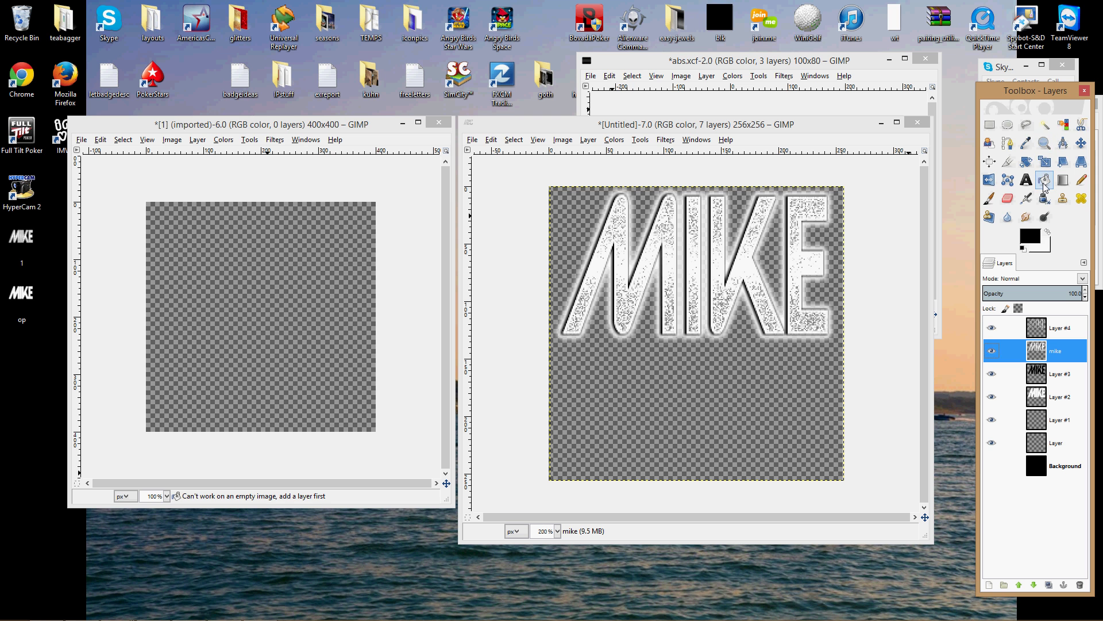
double_click(1044, 181)
click(1015, 225)
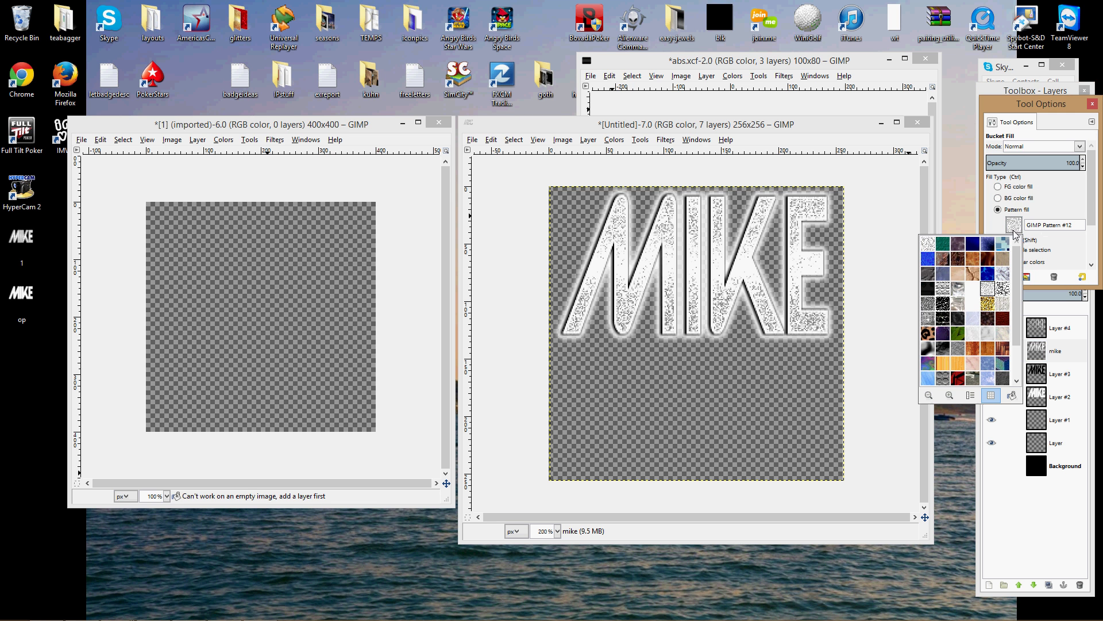
click(931, 305)
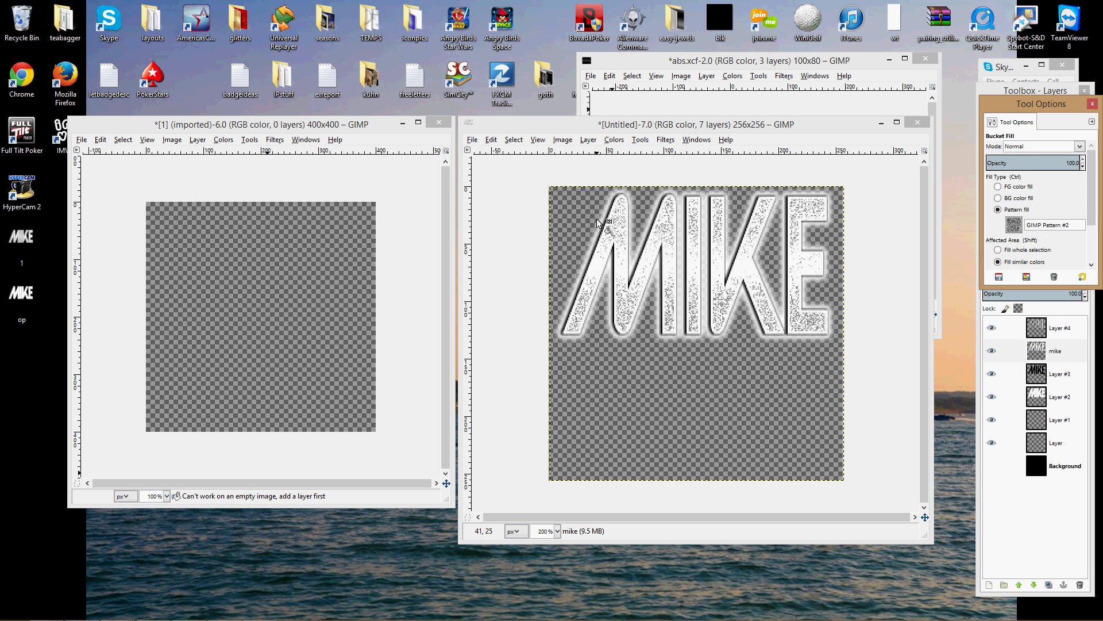
- Make the lettering layer active and create a selection from its alpha channel again
click(1031, 355)
right_click(638, 217)
mouse_move(666, 282)
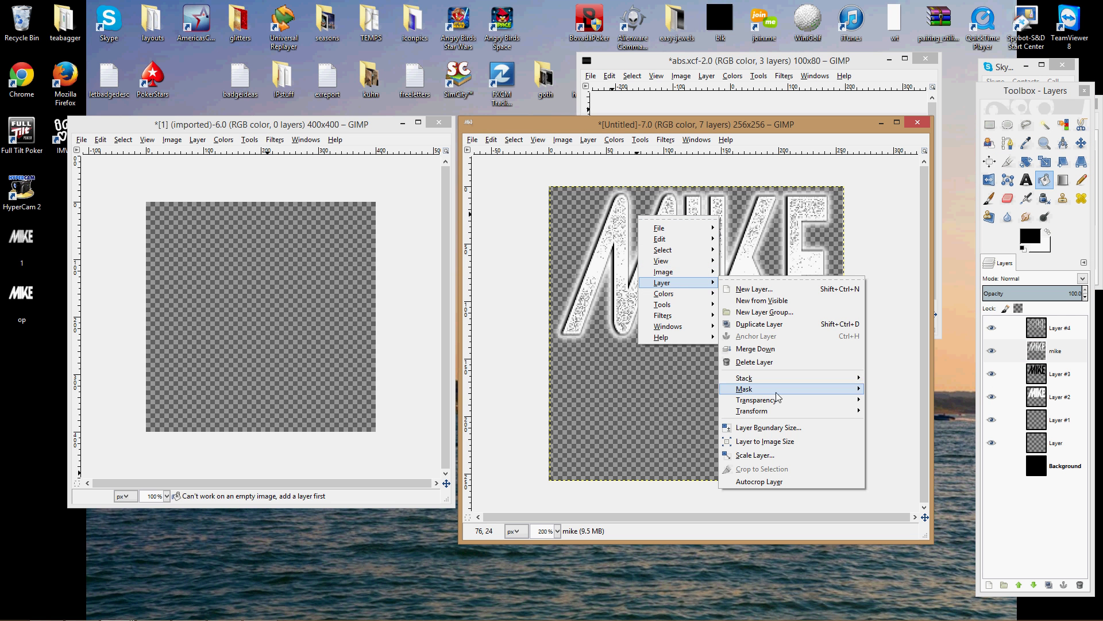
mouse_move(783, 405)
click(897, 468)
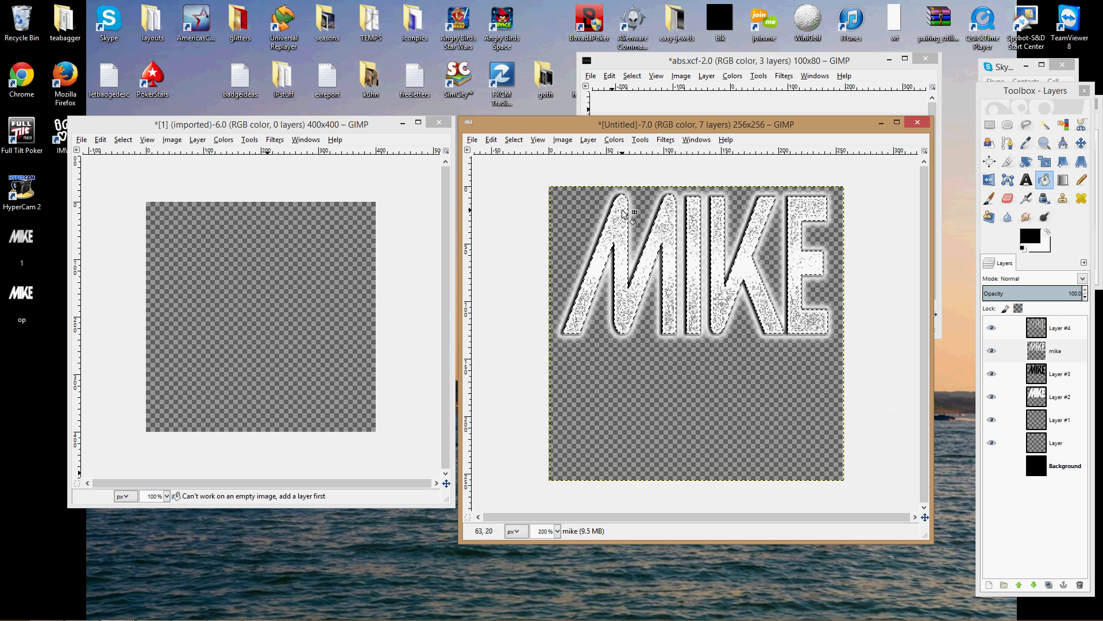
- Fill the selected lettering with GIMP Pattern #2 and deselect everything
click(491, 140)
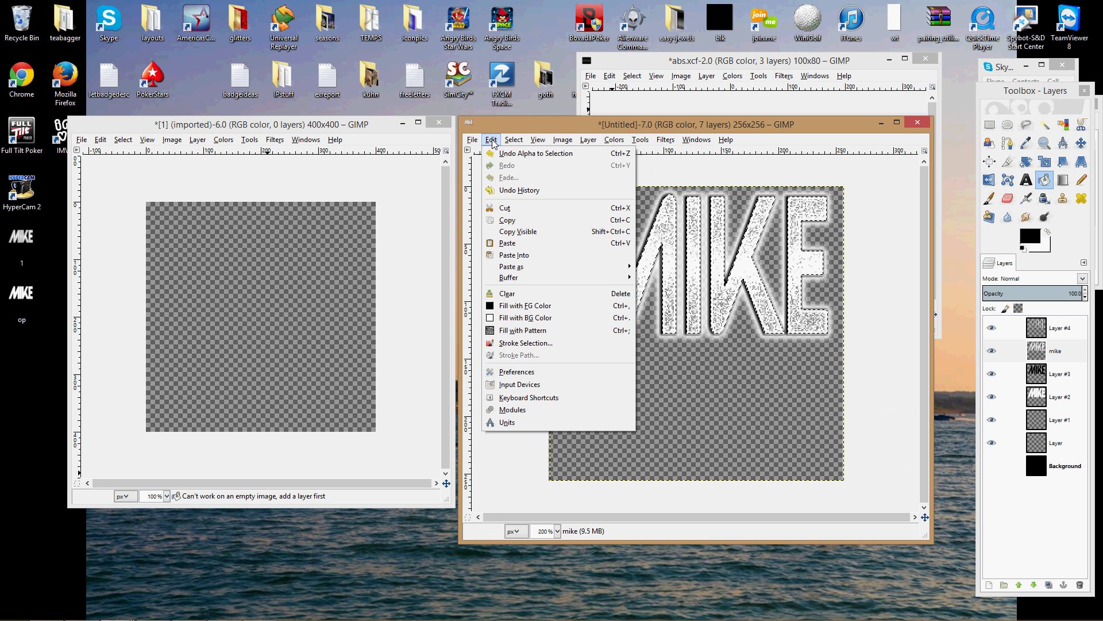
click(515, 331)
click(521, 140)
click(516, 168)
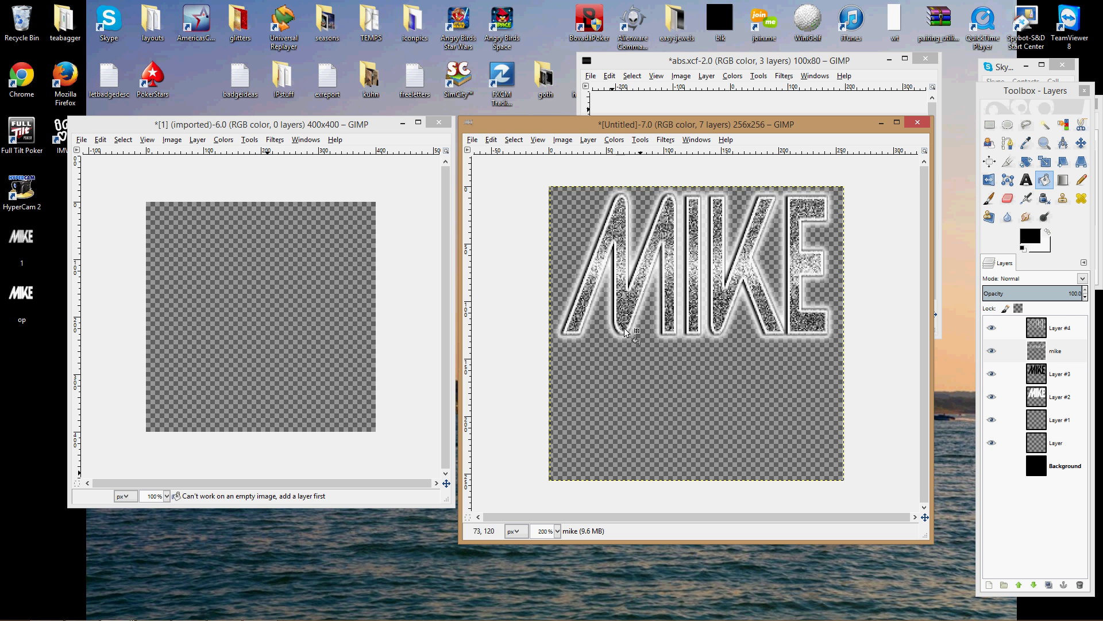
- Restore the 1.png noise layer in the 400x400 image by undoing its removal
click(1043, 355)
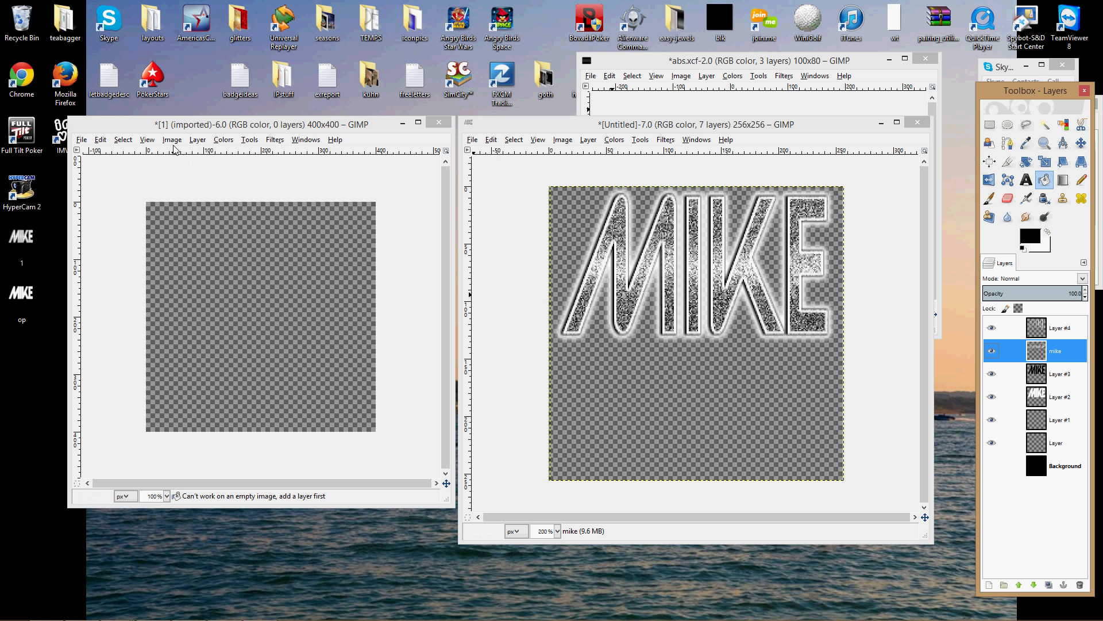
drag(174, 149, 241, 266)
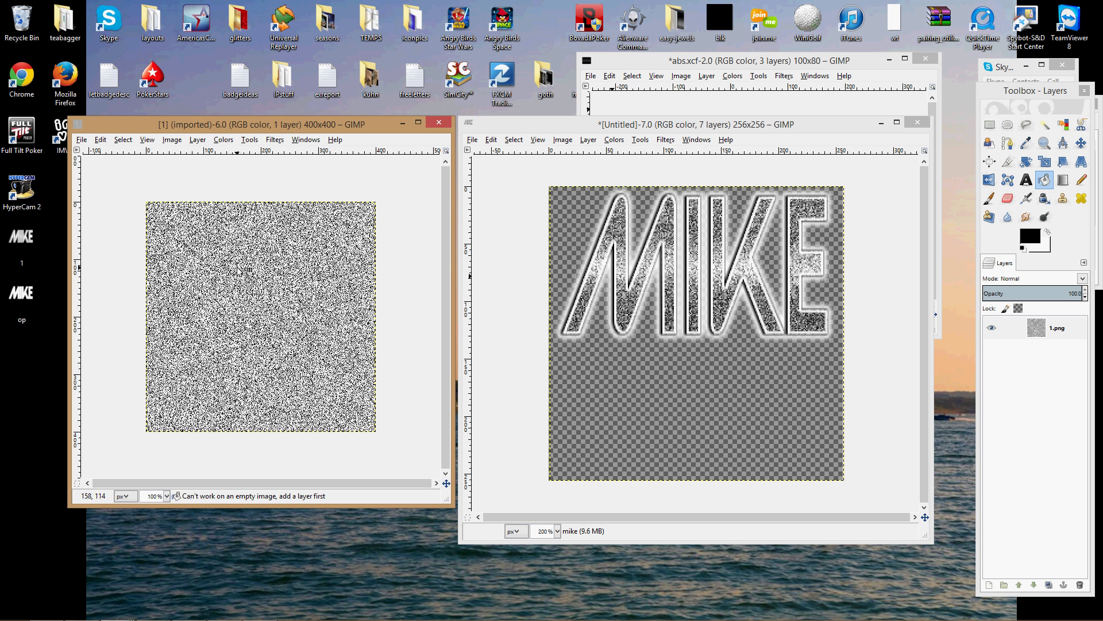
- Fill the 1.png noise layer in the 400x400 image with the current Bucket Fill pattern
click(308, 289)
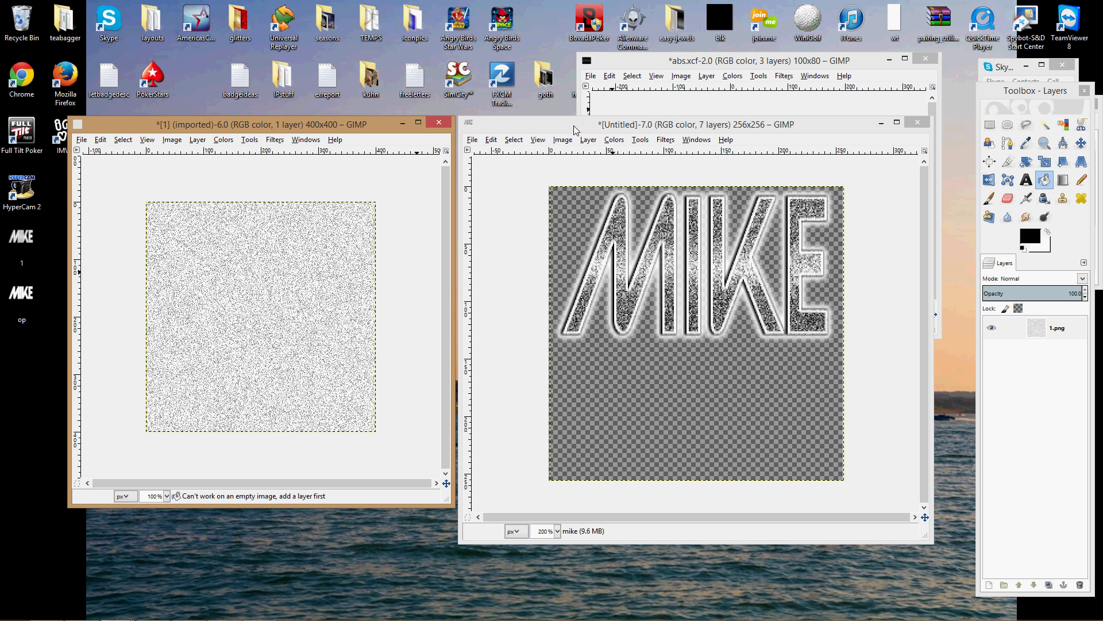
- Colorize the patterned lettering layer in the 256x256 image green with hue 107, saturation 100 and lightness -44
click(573, 129)
click(1037, 351)
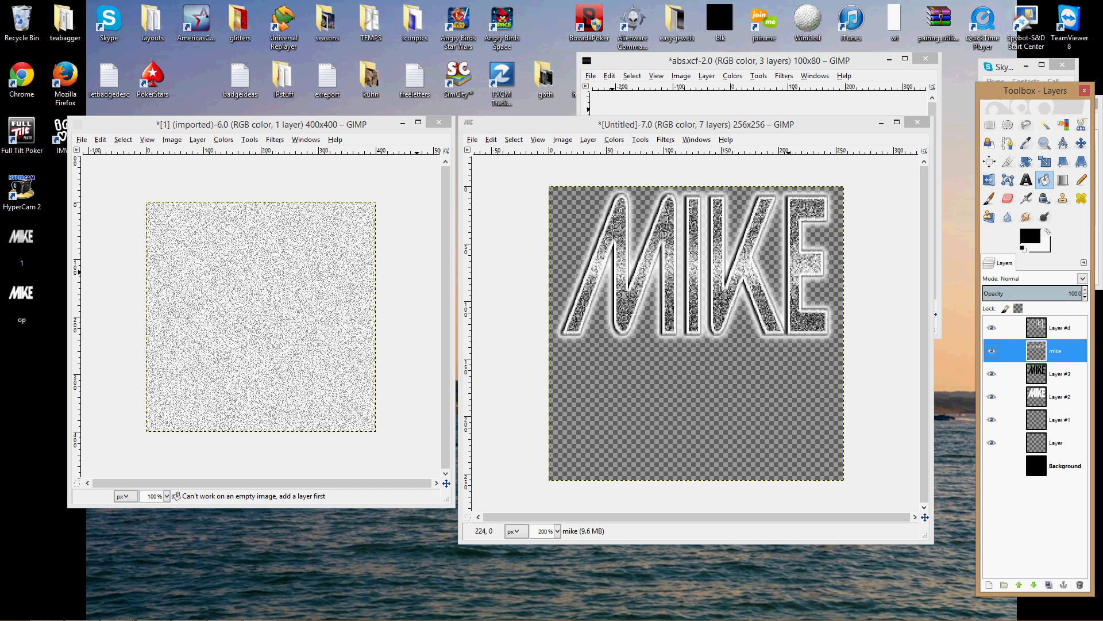
click(613, 141)
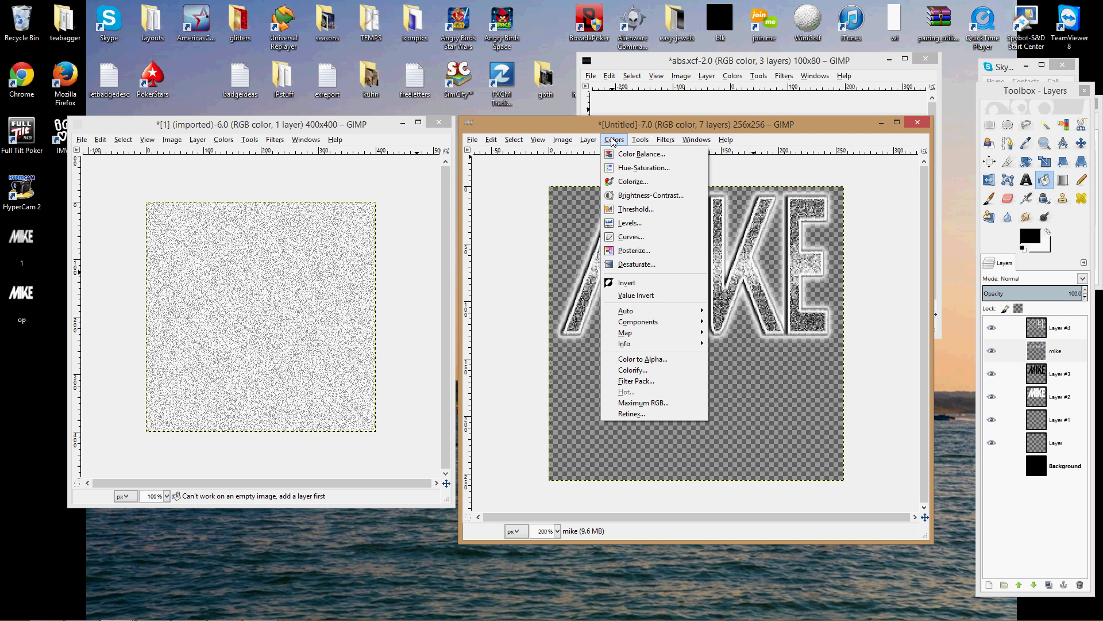
click(630, 183)
drag(411, 92, 495, 101)
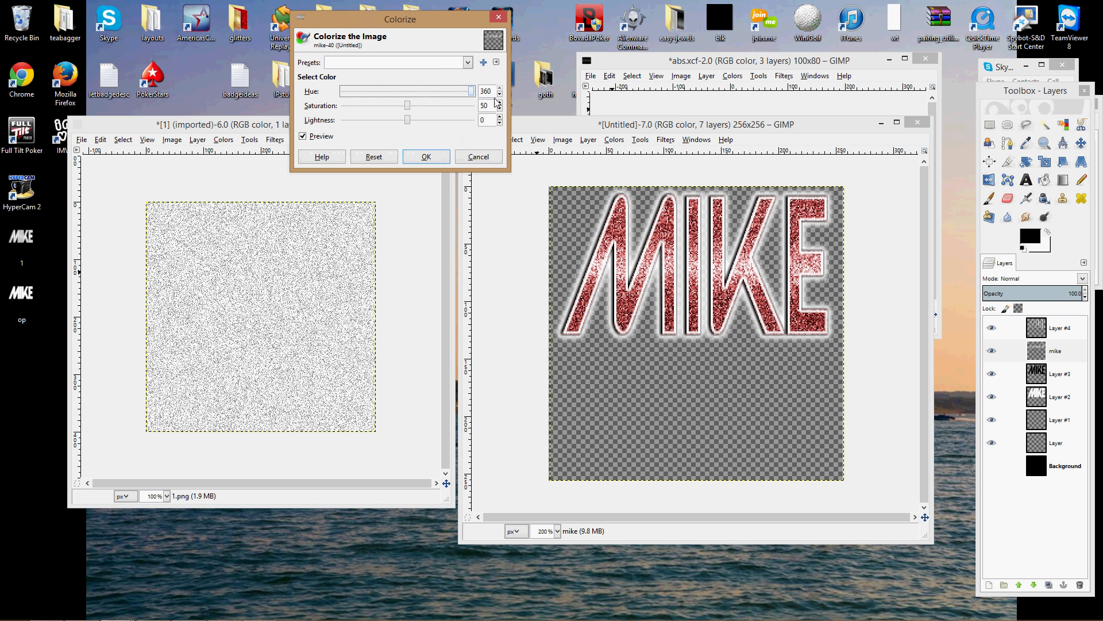
drag(408, 106, 378, 126)
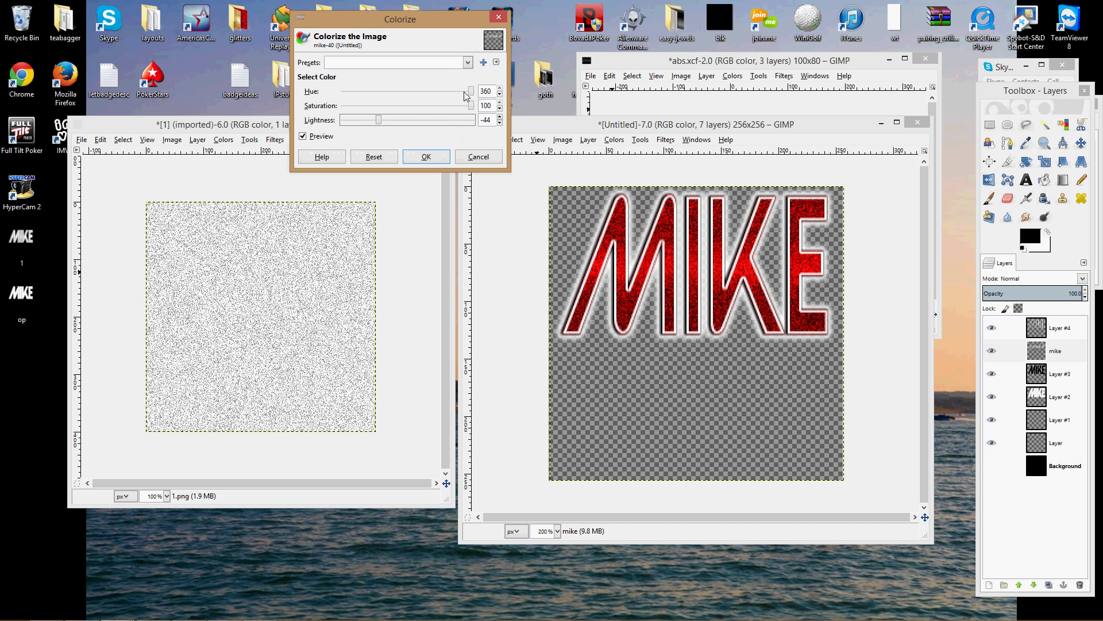
drag(465, 96, 383, 101)
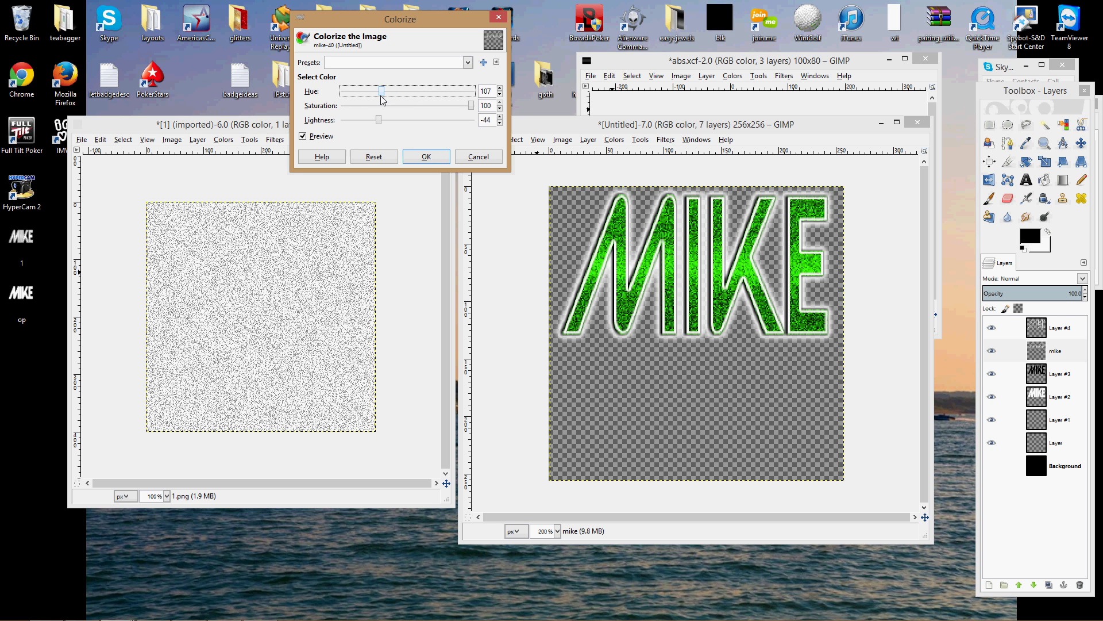
click(428, 156)
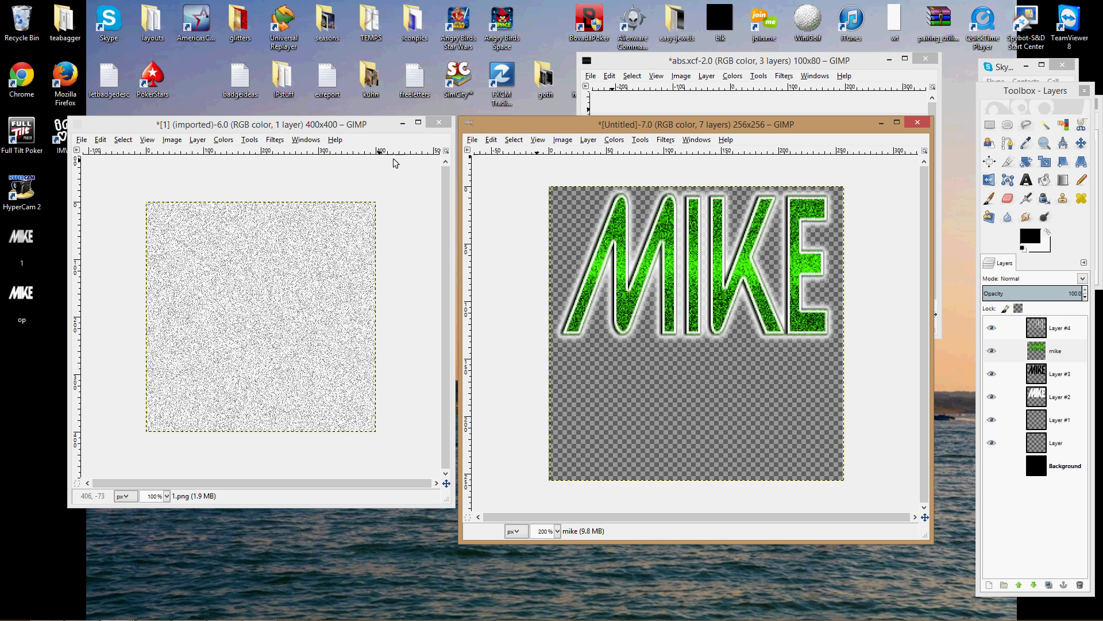
- Raise the contrast of the green lettering layer to 39 with Brightness-Contrast
click(615, 140)
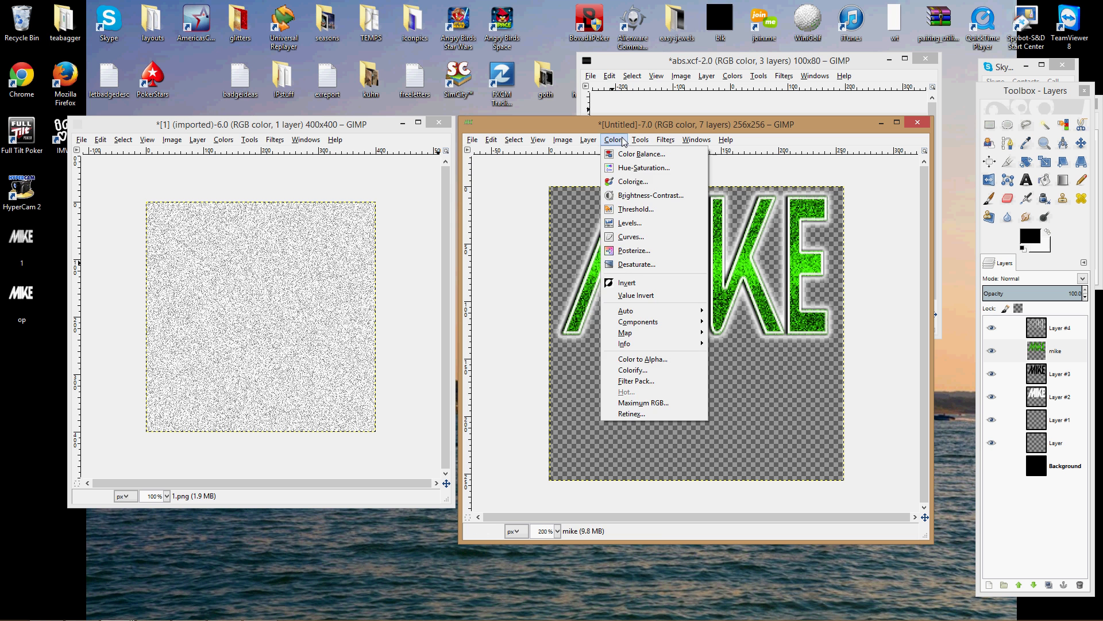
click(638, 199)
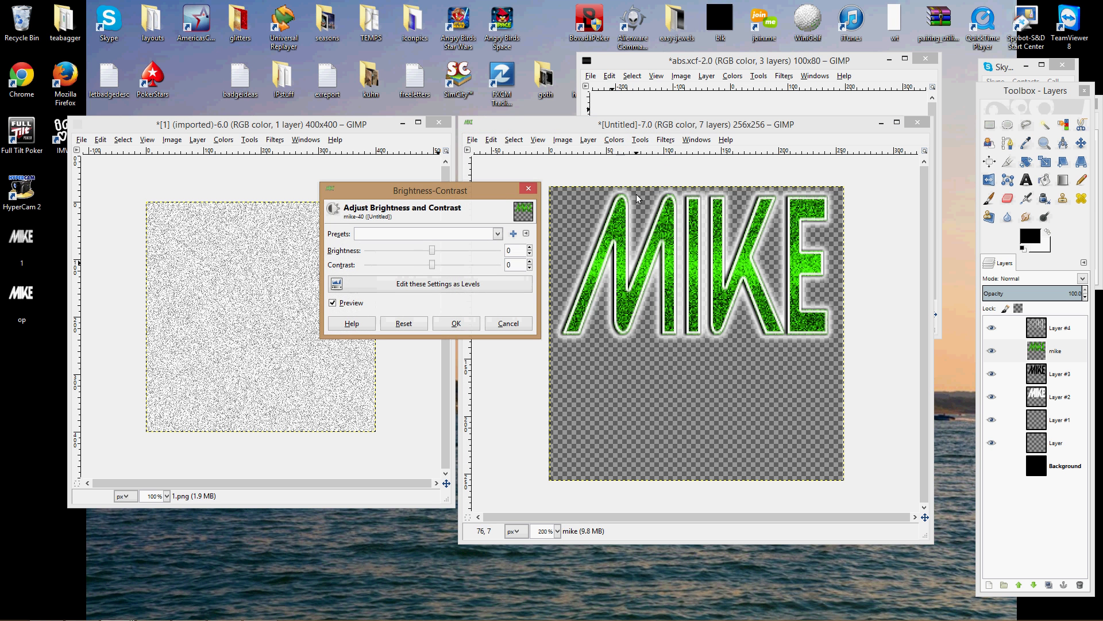
drag(435, 270, 456, 270)
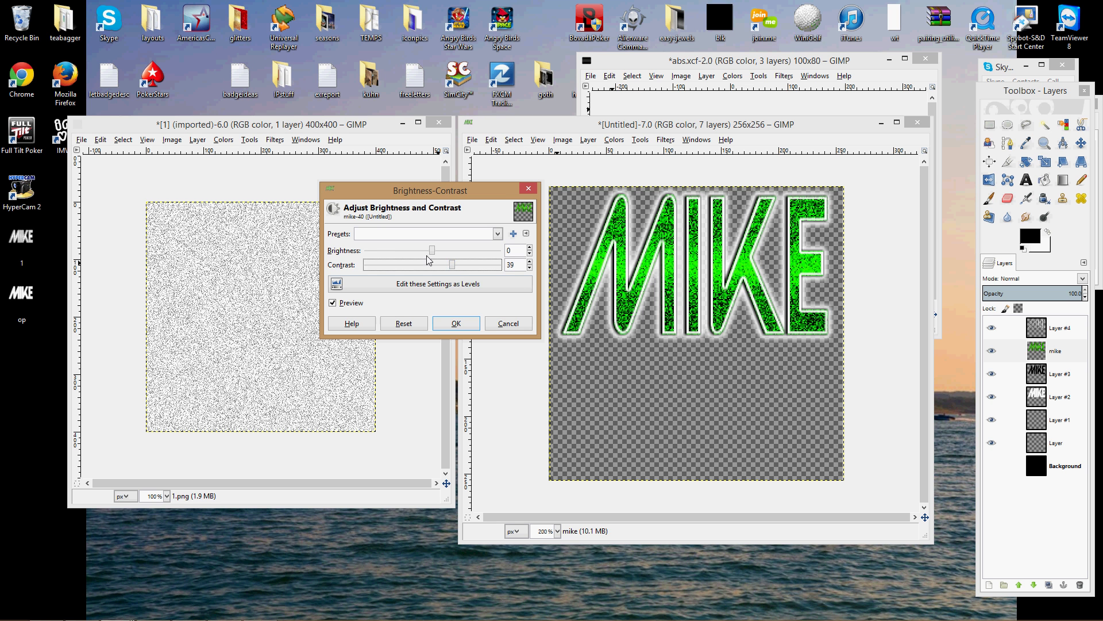
click(443, 321)
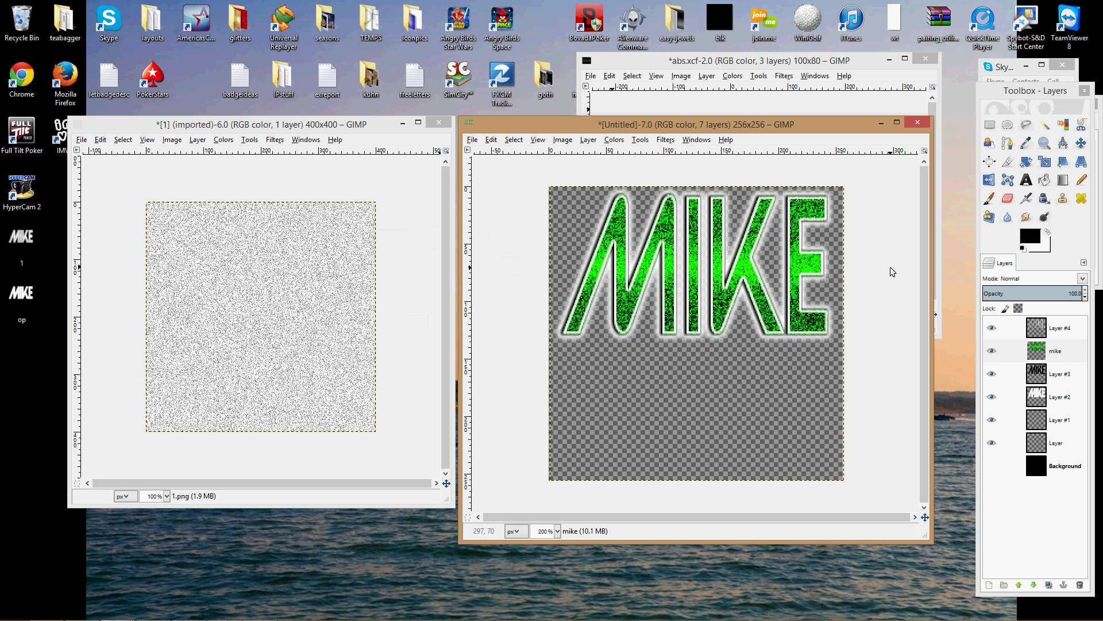
- Step back through the edit history of the 256x256 image to the plain black, editable text layer
key(ctrl+z)
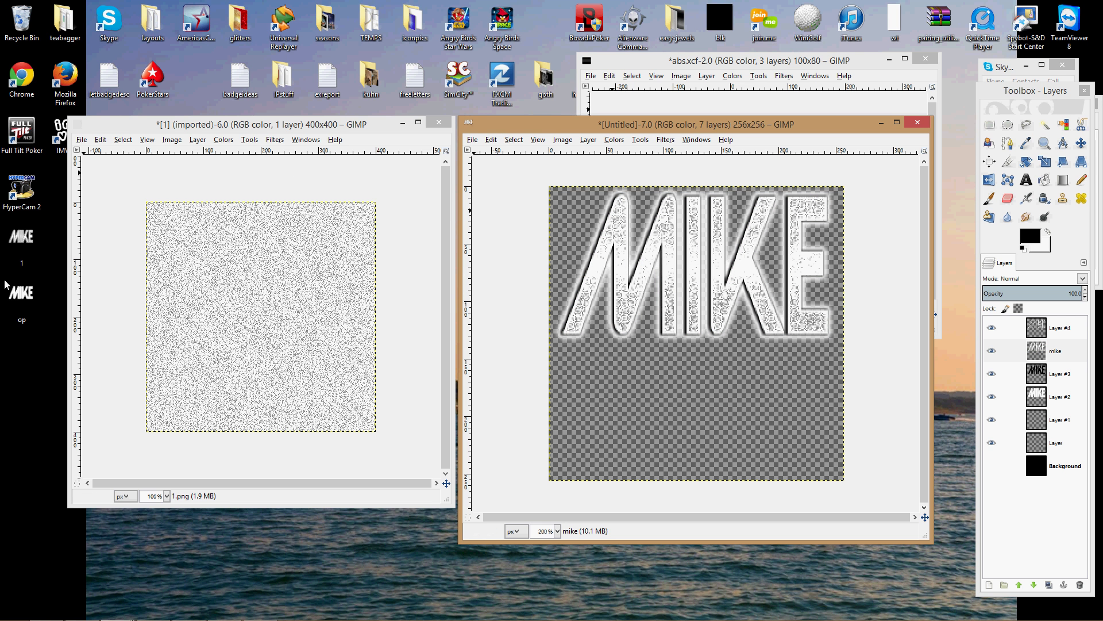
mouse_move(23, 620)
key(ctrl+z)
key(ctrl+z)
key(ctrl+z)
key(ctrl+z)
key(ctrl+z)
key(ctrl+z)
key(ctrl+z)
key(ctrl+z)
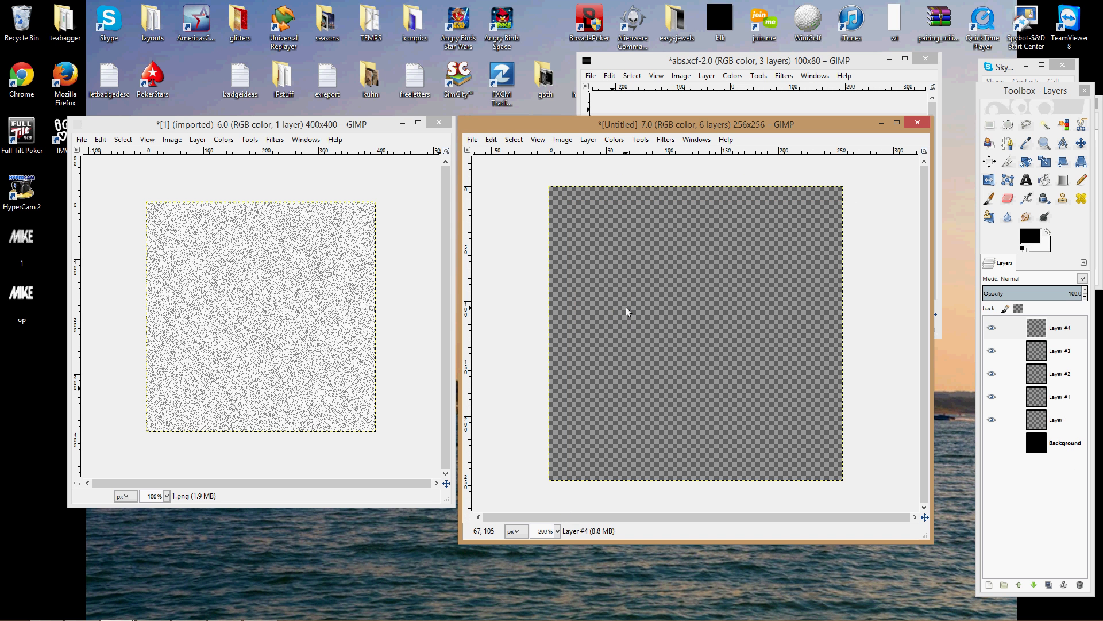
key(ctrl+y)
key(ctrl+y)
key(ctrl+y)
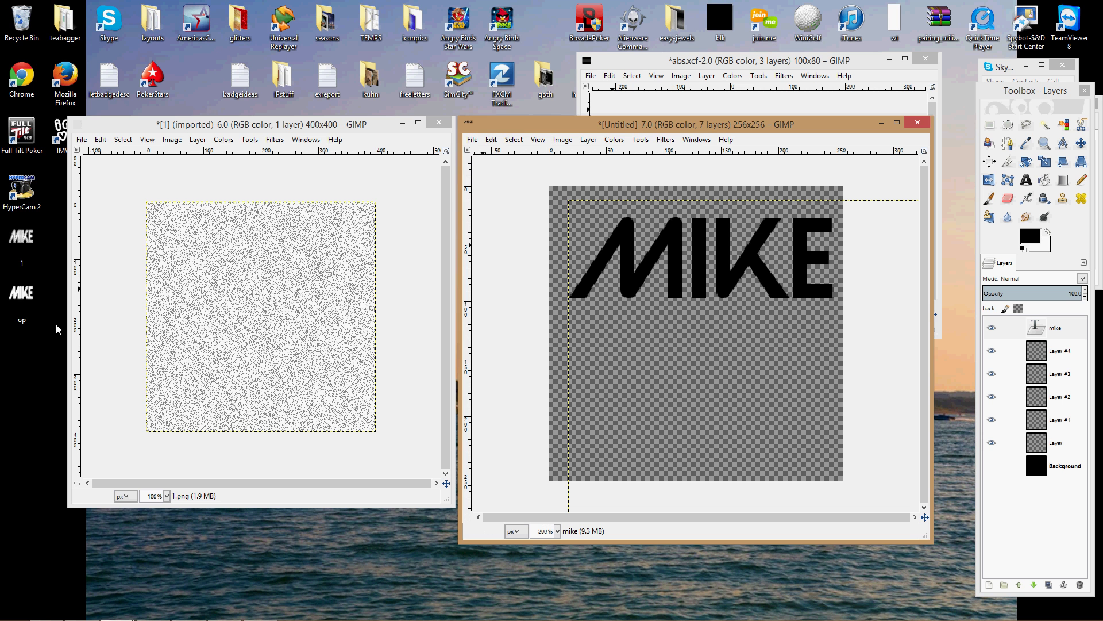
- Delete the lettering image files 1 and op from the desktop
drag(55, 350, 27, 127)
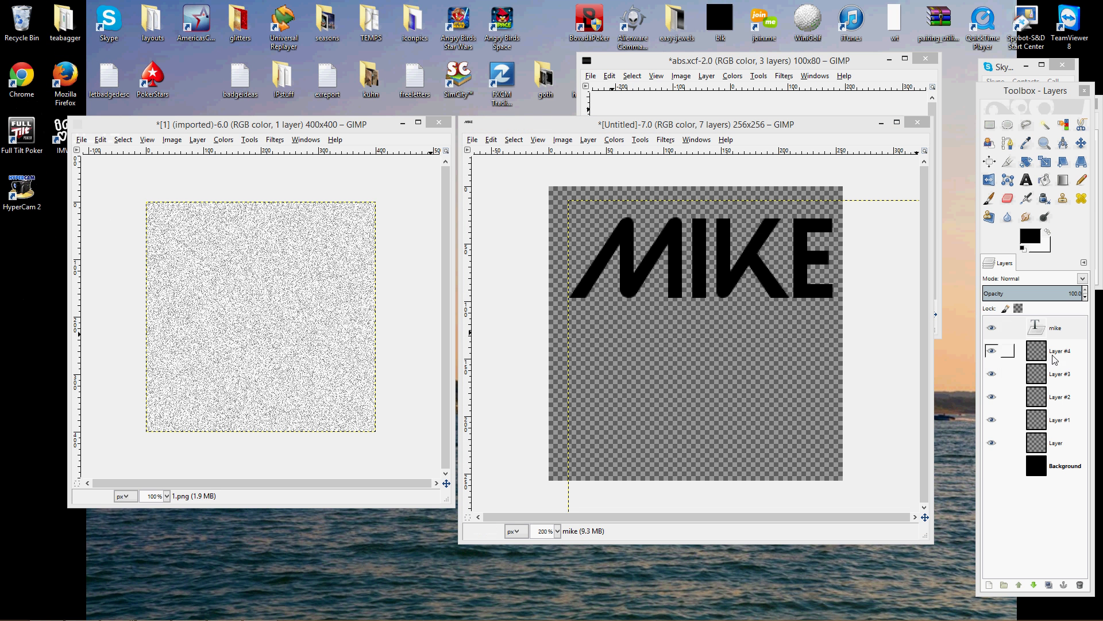
- Reopen the text layer for editing and replace its whole text with a different first name
double_click(1038, 329)
key(ctrl+a)
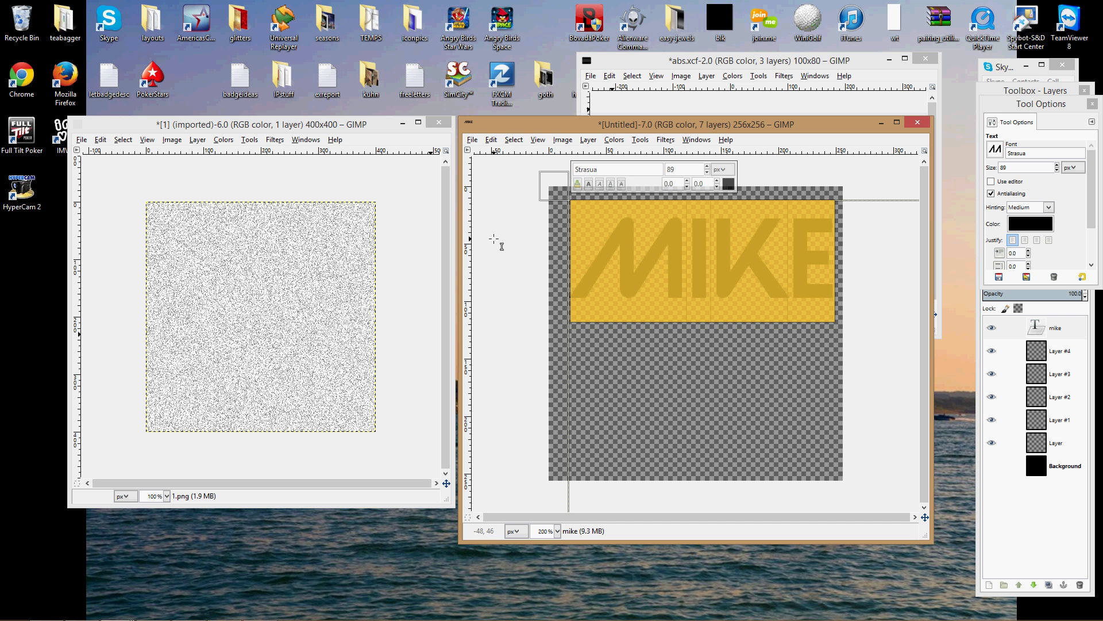
text(Sally)
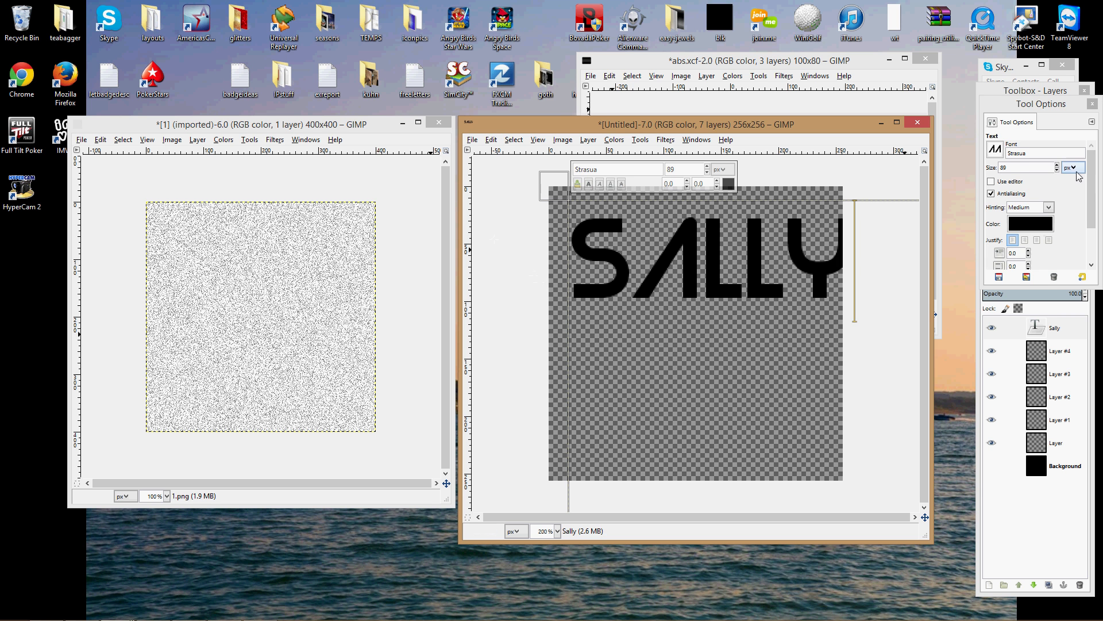
- Change the name text's font to Blessed Day and set its size to 181 px
click(995, 149)
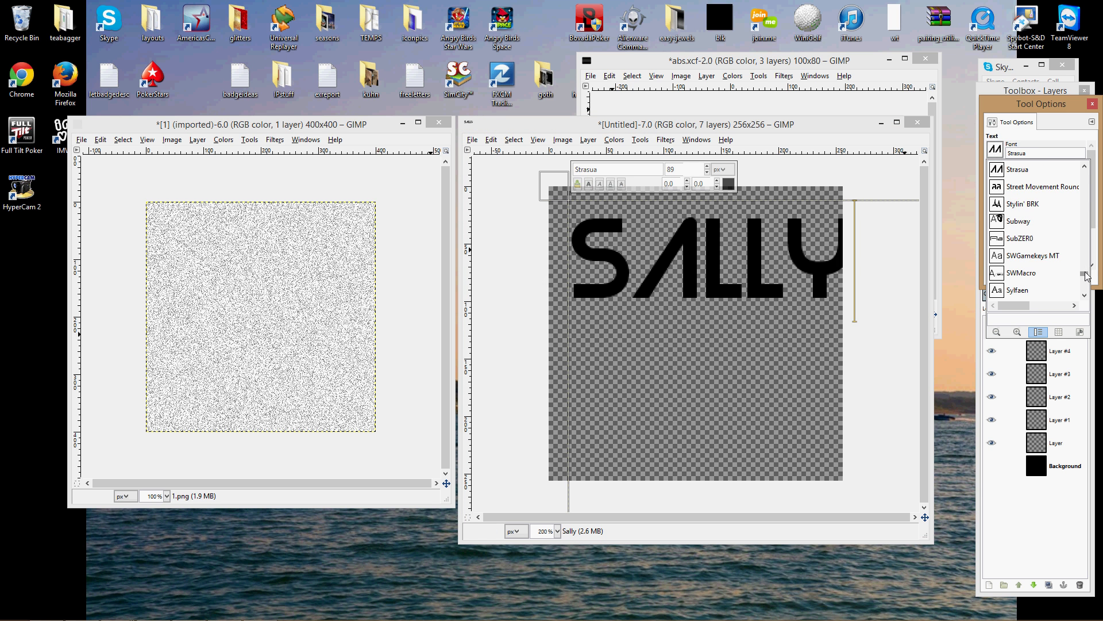
drag(1085, 275, 1084, 170)
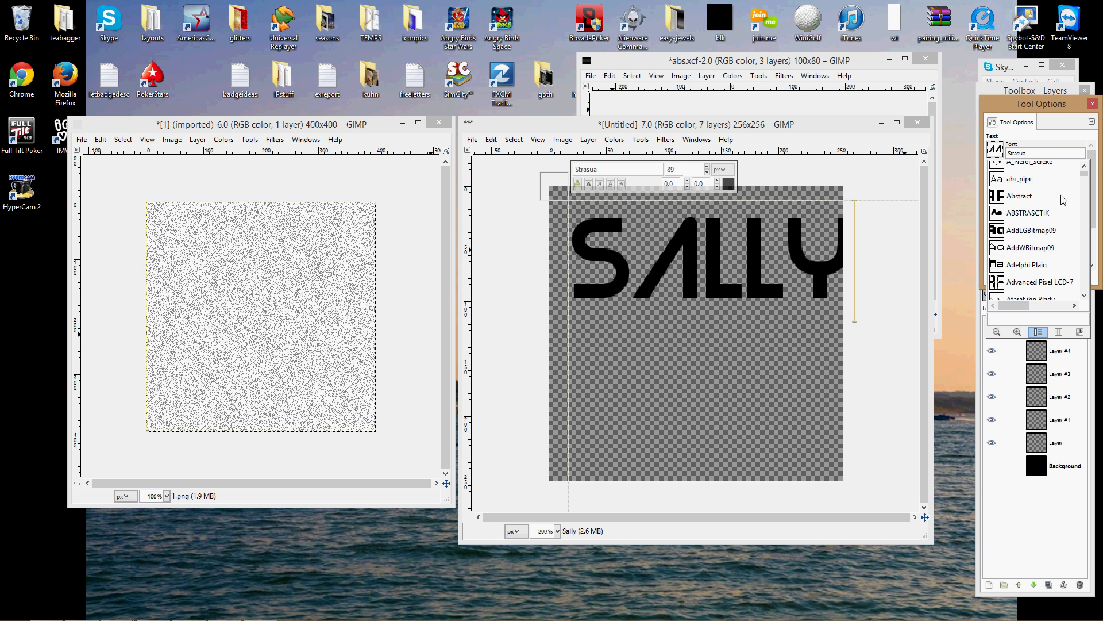
scroll(1063, 199, down, 5)
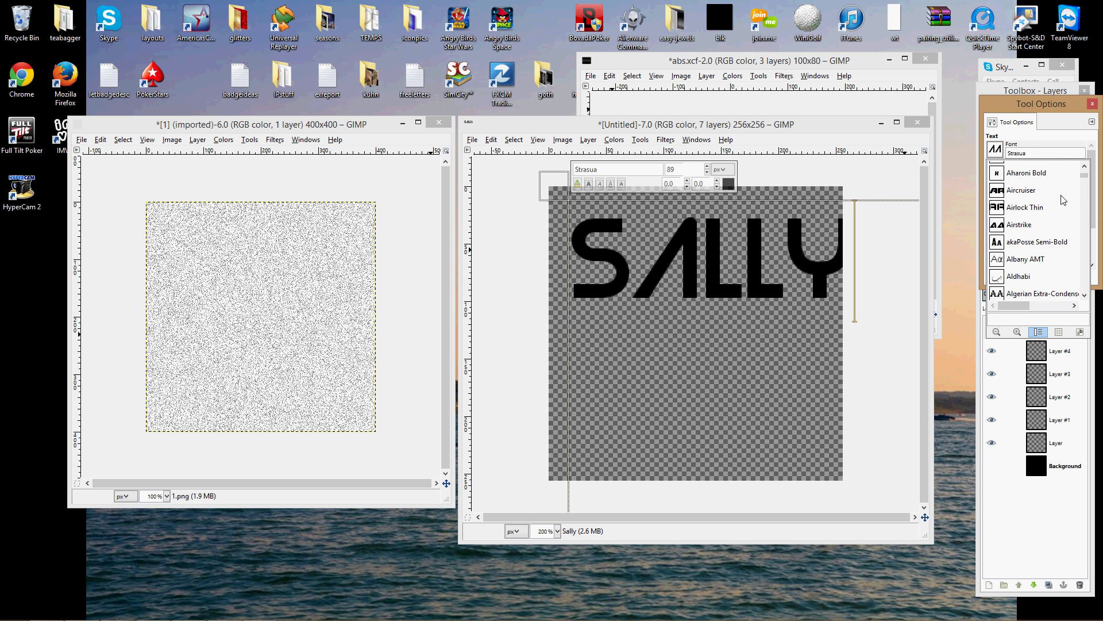
scroll(1063, 200, down, 8)
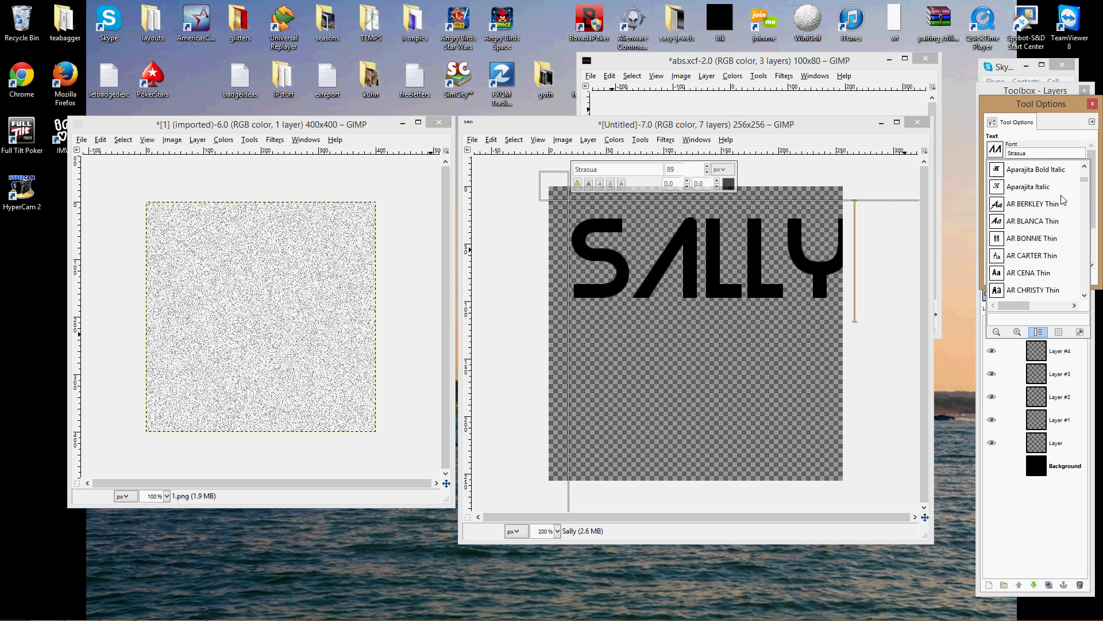
scroll(1006, 205, down, 8)
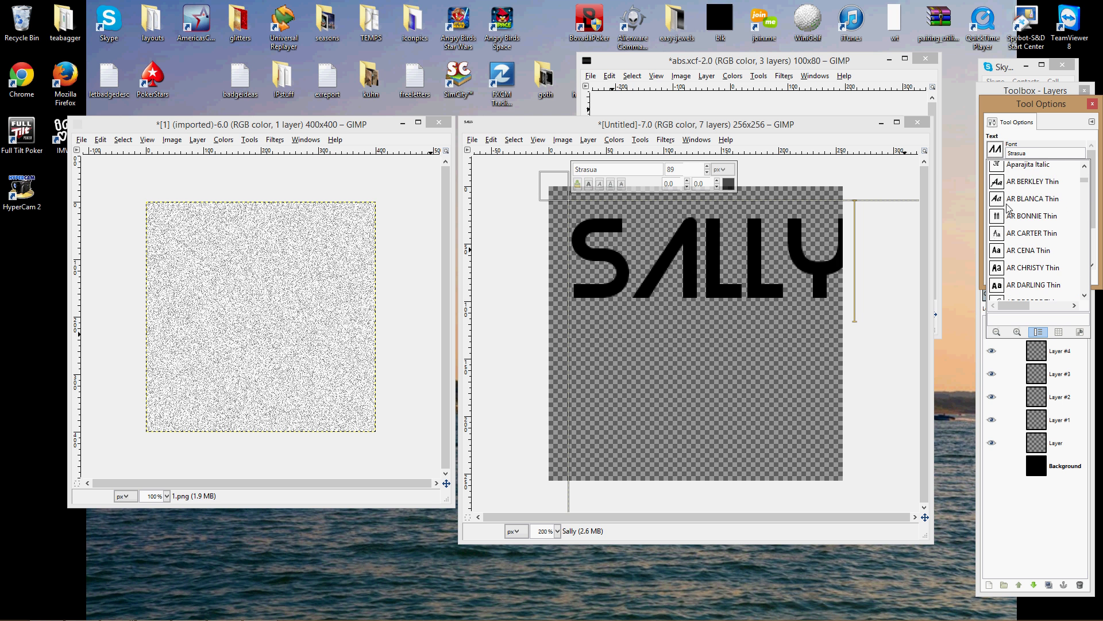
scroll(1009, 210, down, 9)
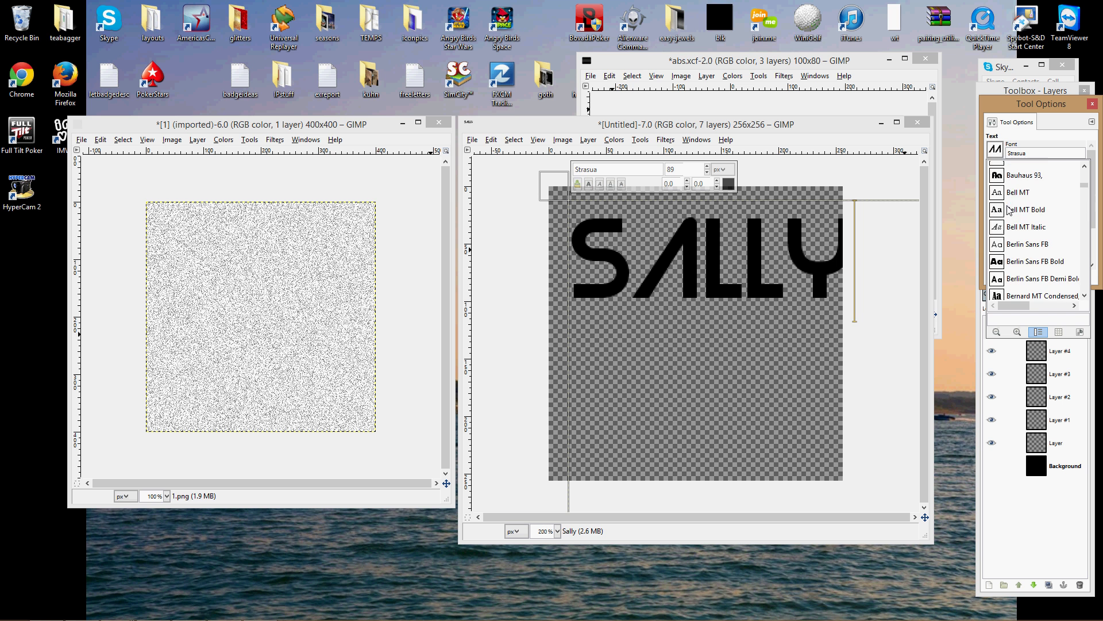
scroll(1010, 210, up, 5)
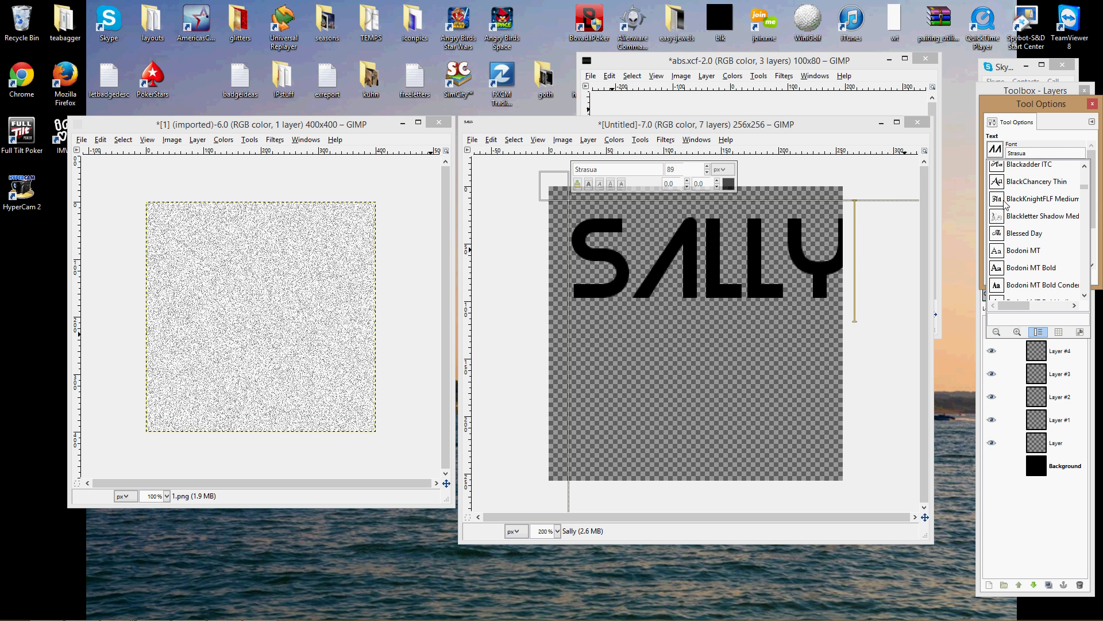
click(1006, 236)
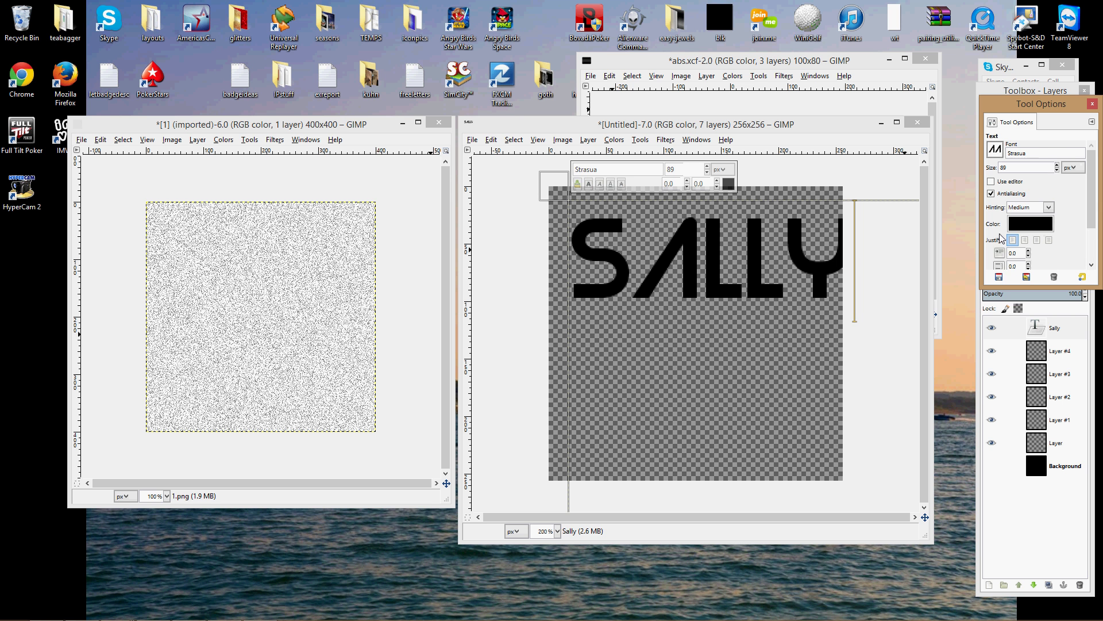
click(1057, 165)
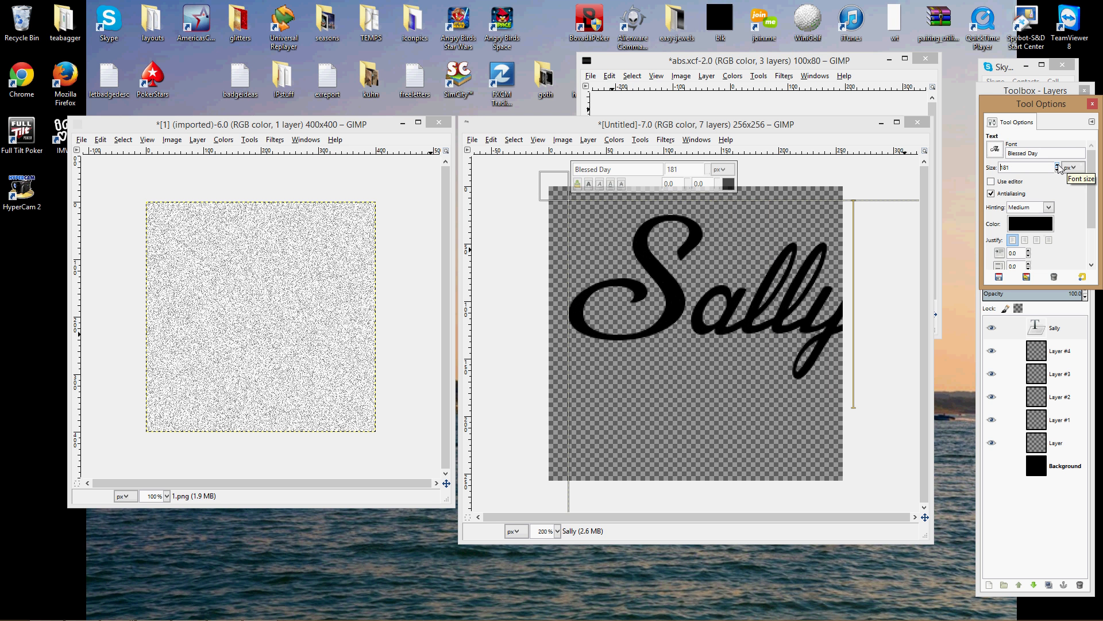
- Move the name text toward the upper-left corner of the canvas so that the whole word fits
click(1007, 94)
click(1081, 142)
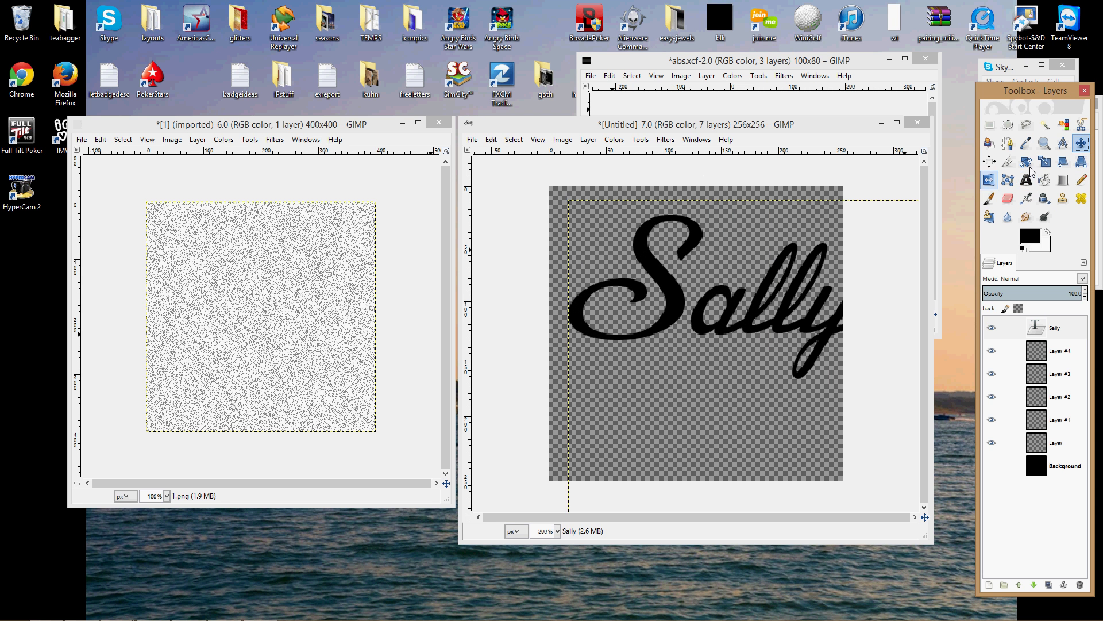
click(759, 301)
drag(758, 301, 740, 273)
- Reduce the name text's font size slightly and shift it a little down and right, away from the canvas edges
click(1026, 180)
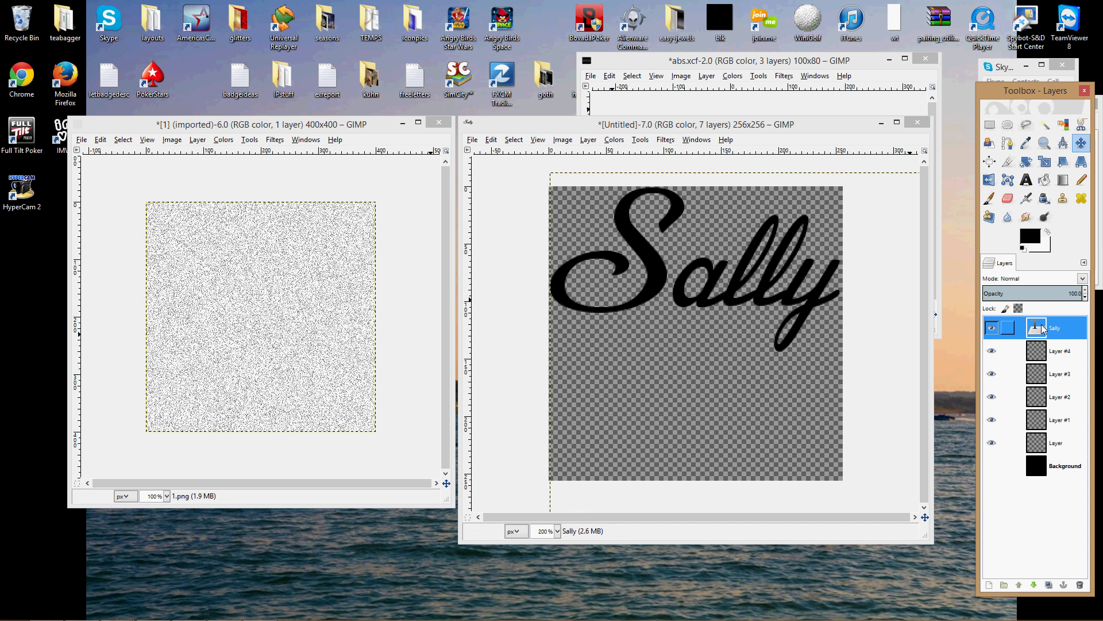
double_click(1026, 179)
scroll(1057, 171, down, 10)
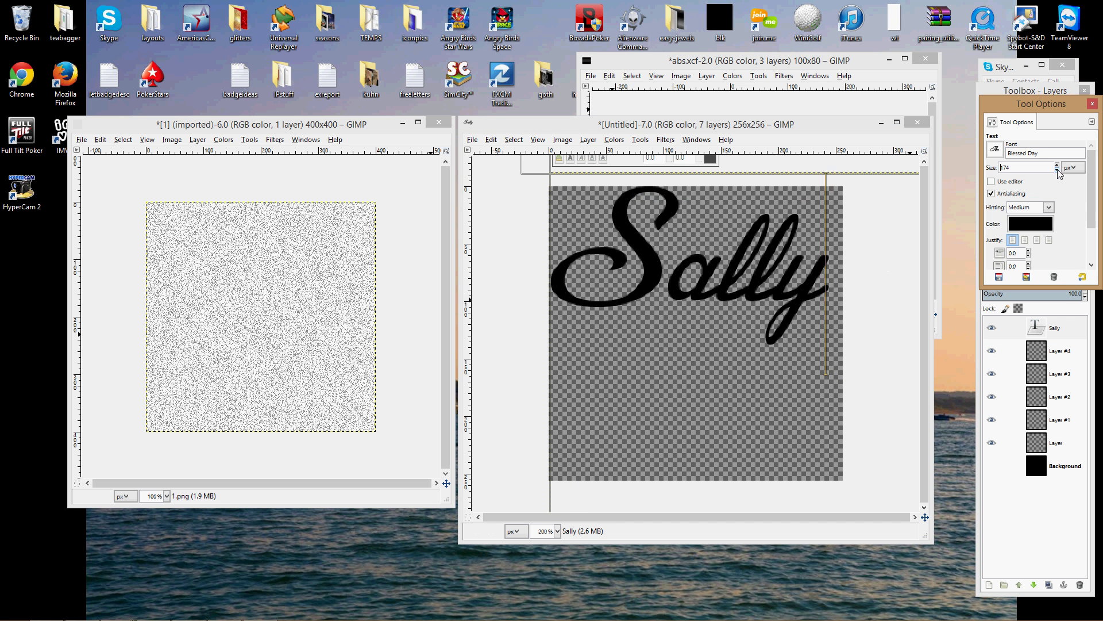
click(1005, 92)
click(1080, 142)
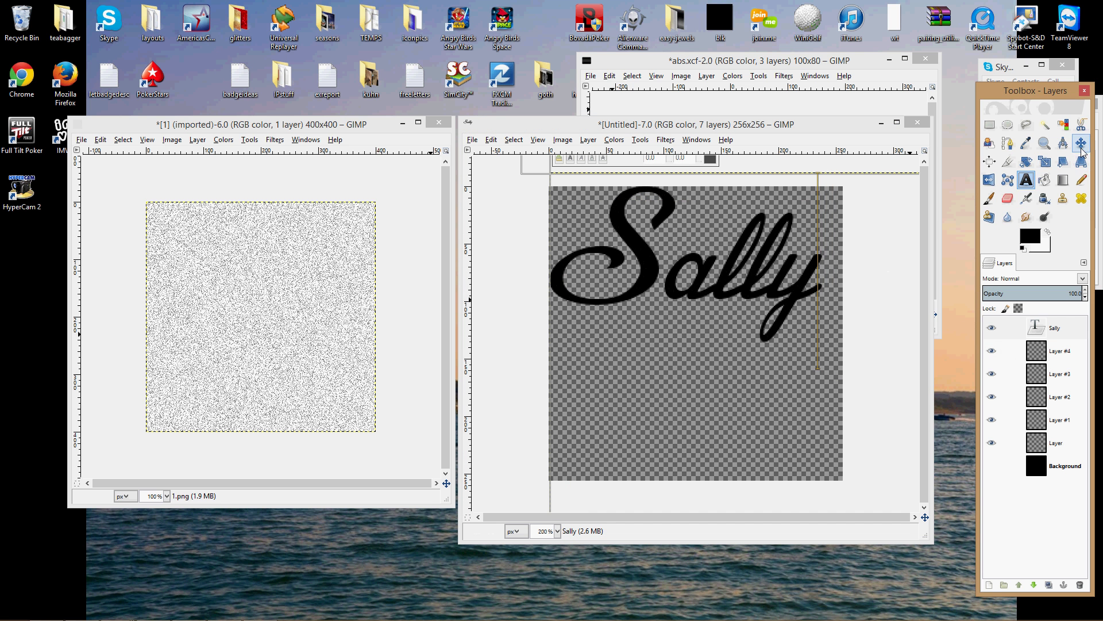
drag(706, 277, 711, 286)
- Switch to IMVU to examine the pendant on the avatar's necklace, and return to GIMP
mouse_move(230, 617)
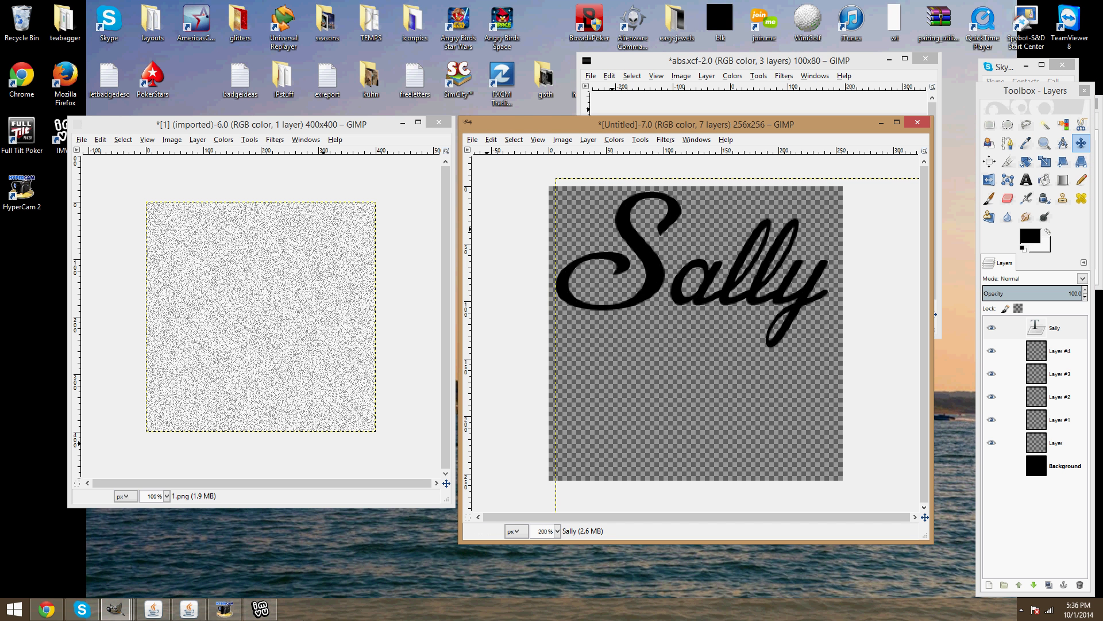
click(260, 608)
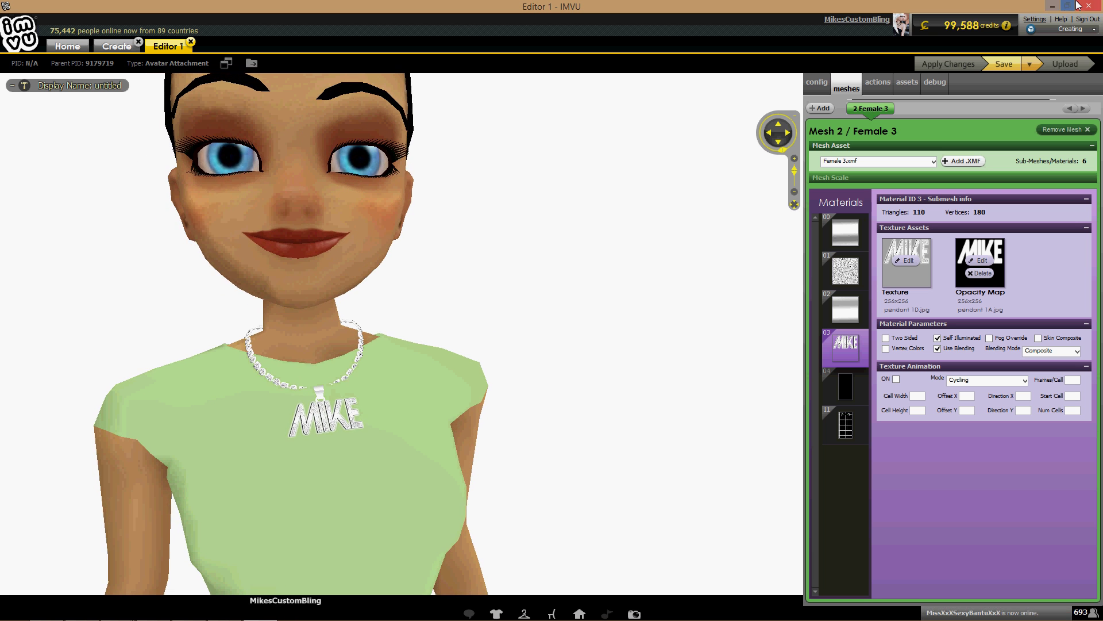
click(1052, 6)
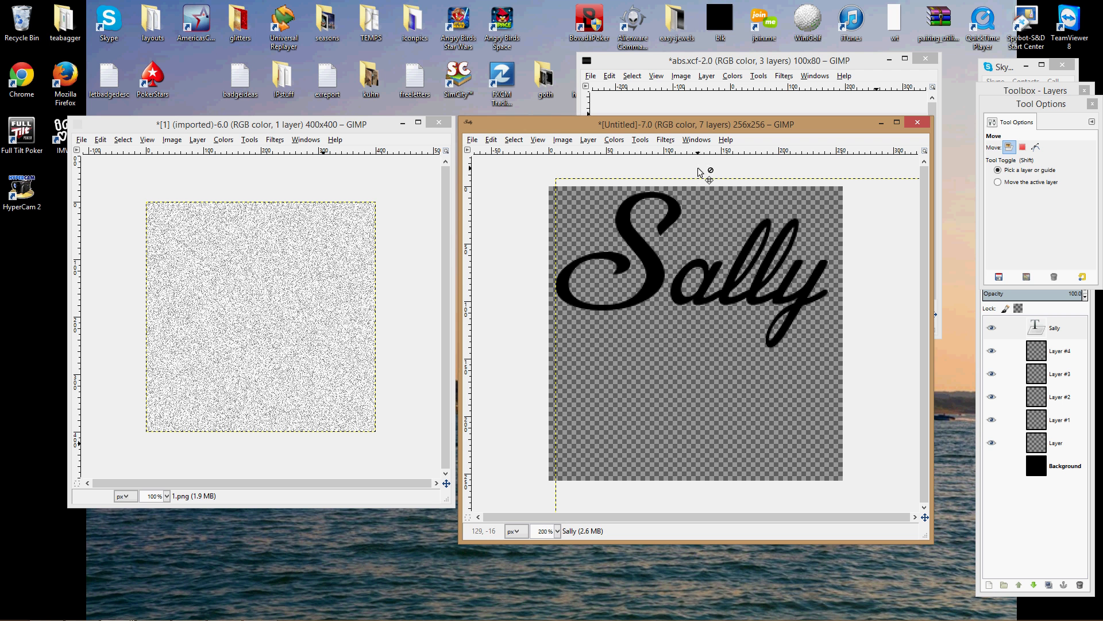
- Try the ChopinScript Medium font on the existing name text
double_click(1045, 330)
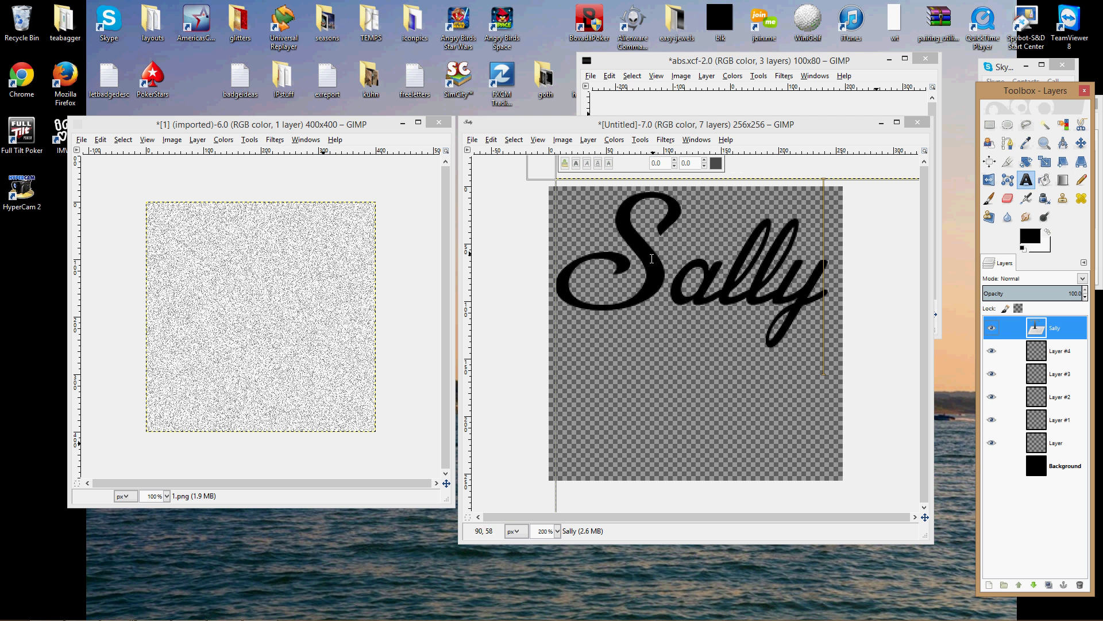
double_click(1026, 180)
click(991, 156)
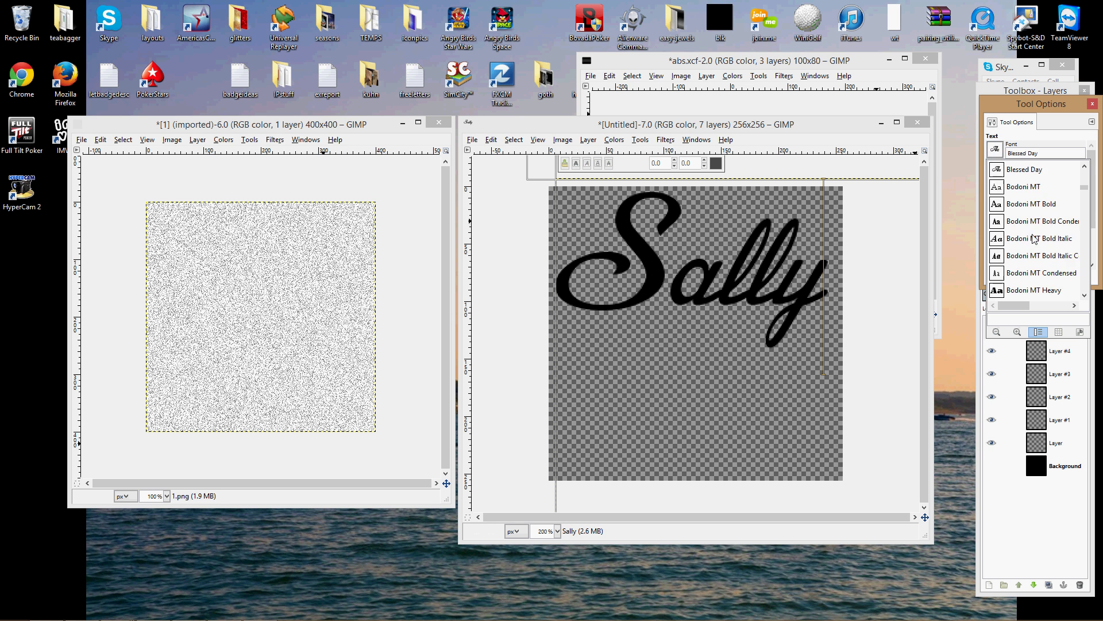
scroll(1037, 241, down, 10)
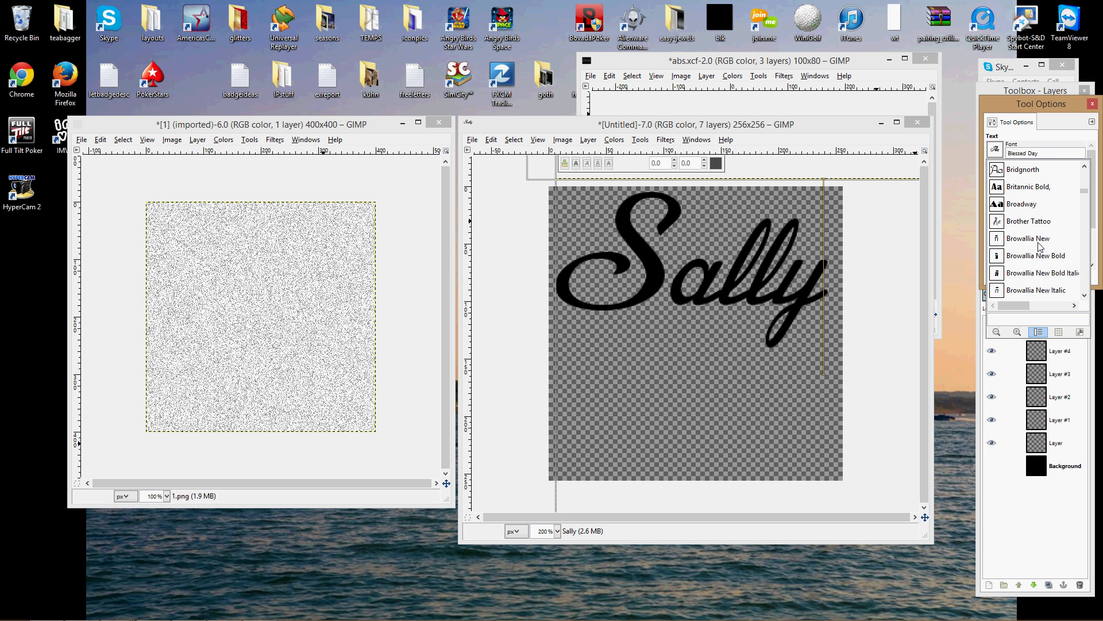
scroll(1040, 246, down, 8)
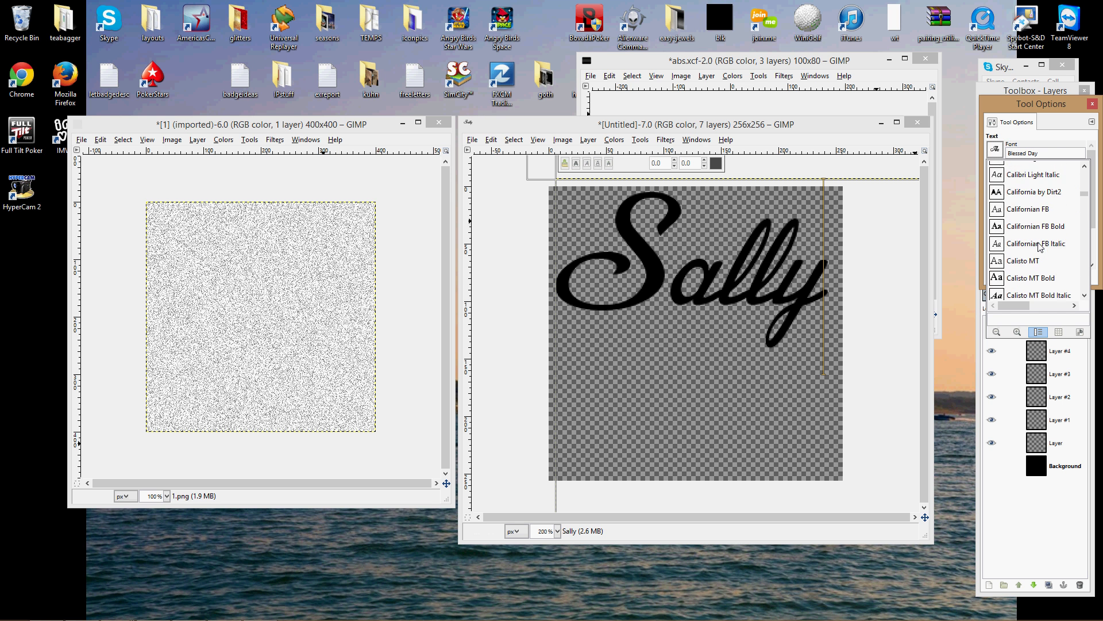
scroll(1040, 247, down, 8)
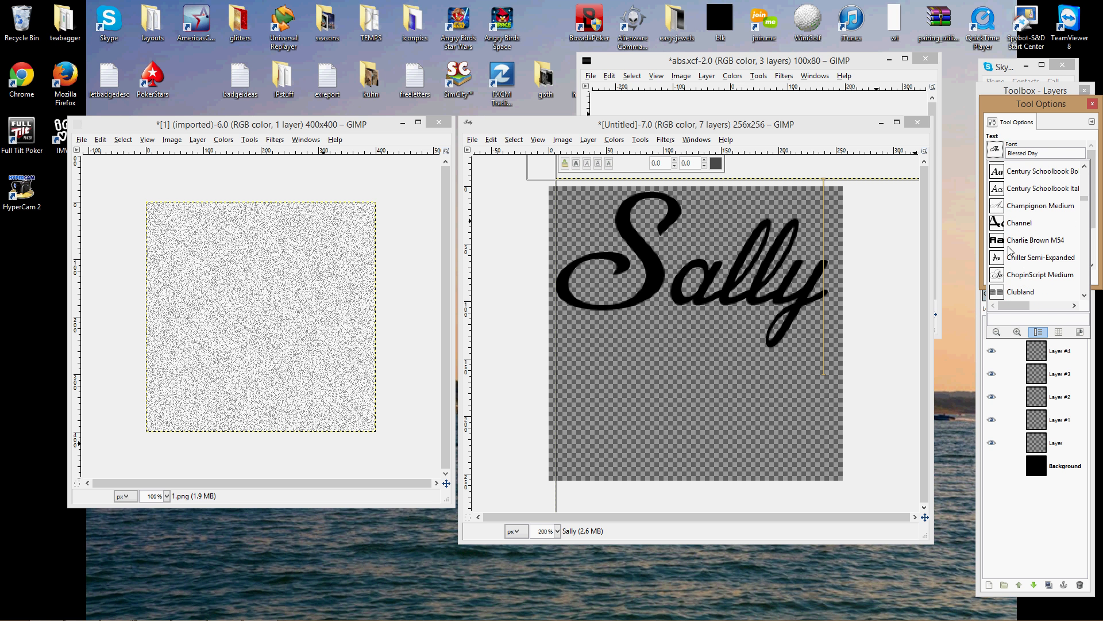
click(997, 275)
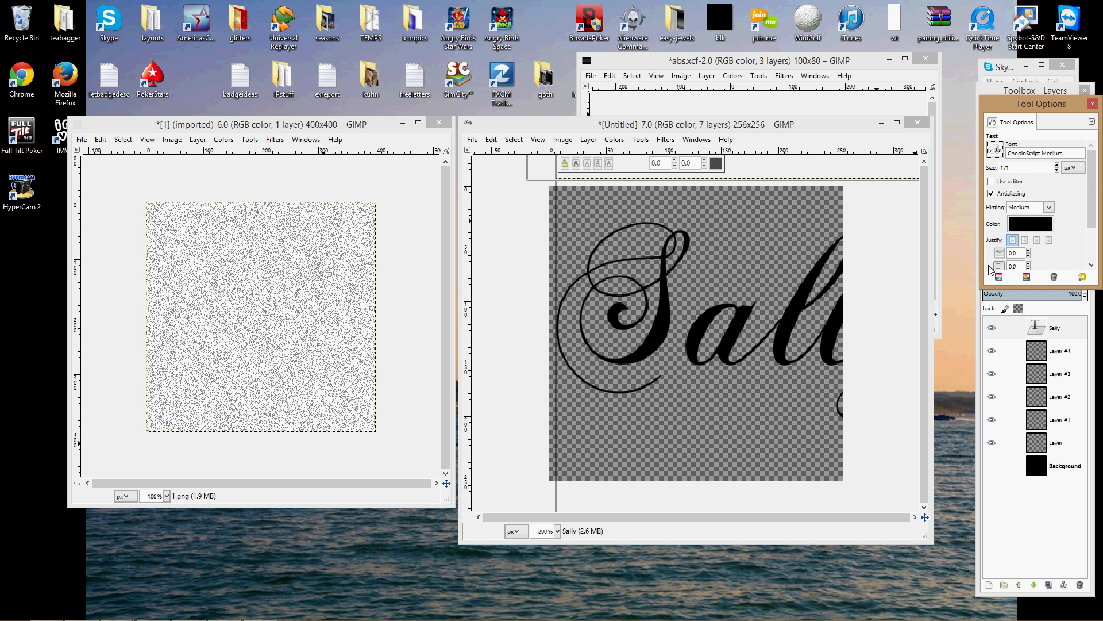
- Reduce the name text's size to 119 px and move it up toward the canvas's upper edge
drag(1058, 170, 1057, 164)
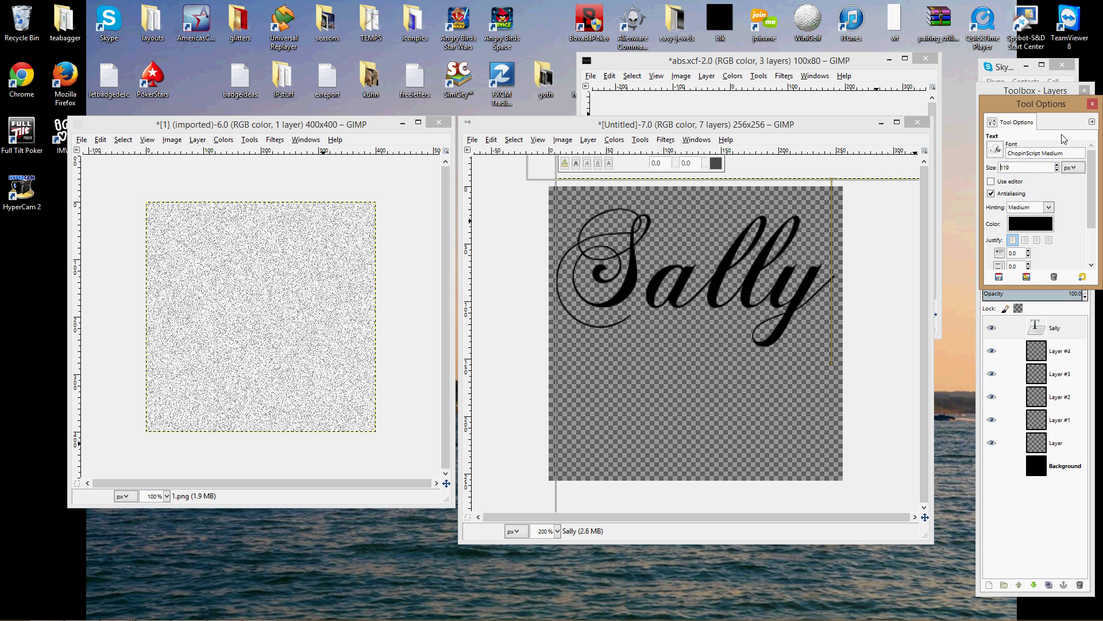
click(1023, 95)
click(1081, 143)
drag(756, 268, 756, 250)
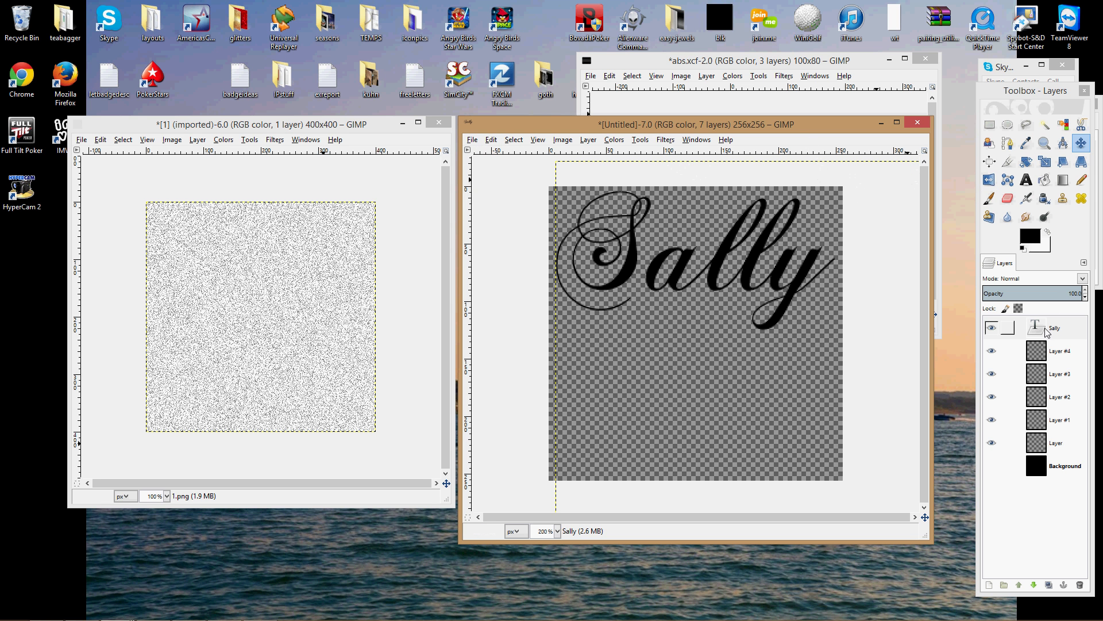
- Undo the name text's last move, size change and font change
key(ctrl+z)
key(ctrl+z)
key(ctrl+z)
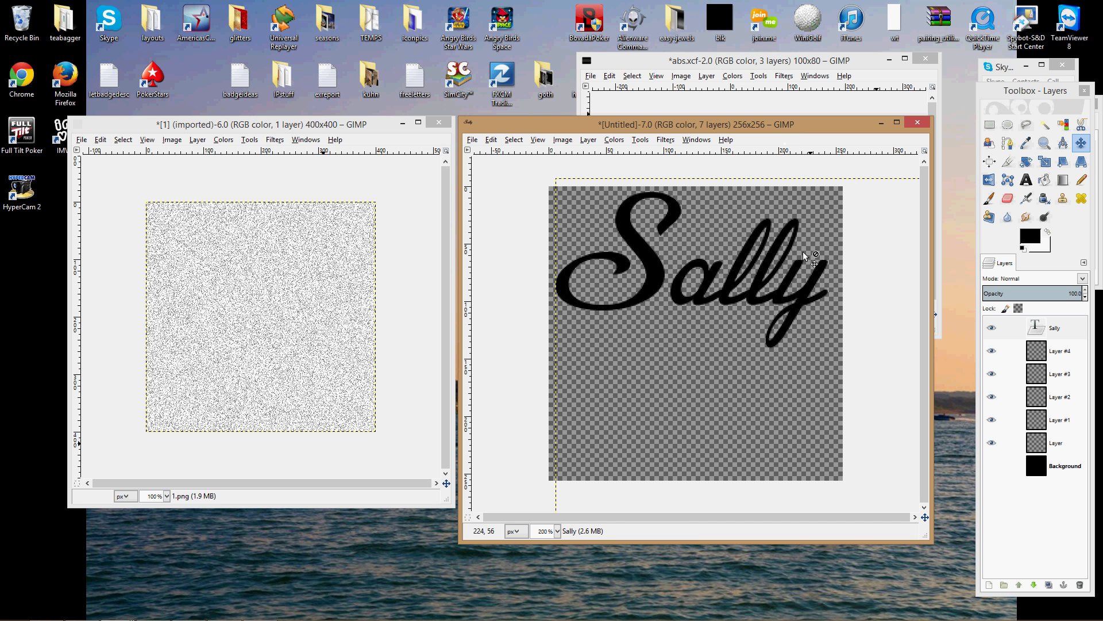
- Cut the lowercase letters out with an elliptical selection, paste them slightly closer to the capital, and anchor them to the name layer
click(1008, 125)
drag(878, 191, 667, 410)
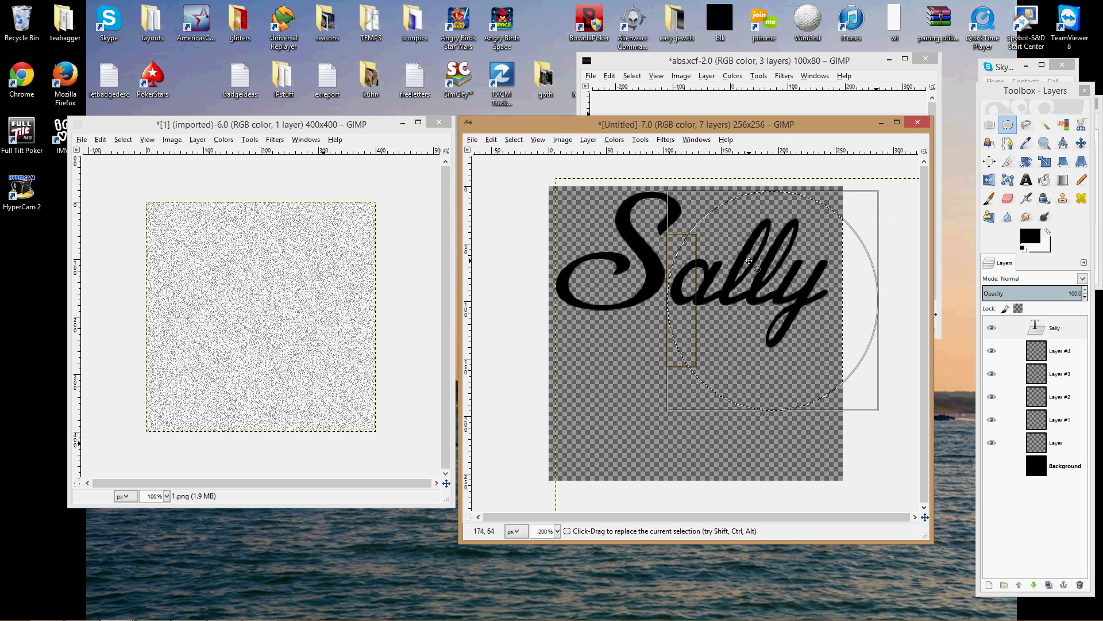
key(ctrl+x)
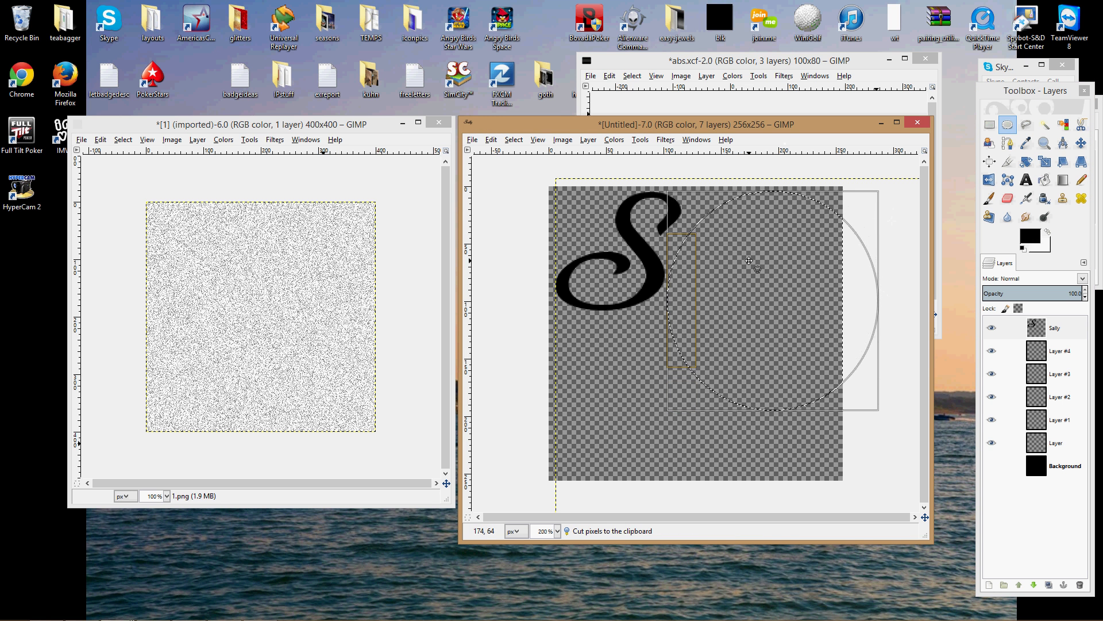
key(ctrl+v)
drag(741, 258, 735, 260)
key(ctrl+h)
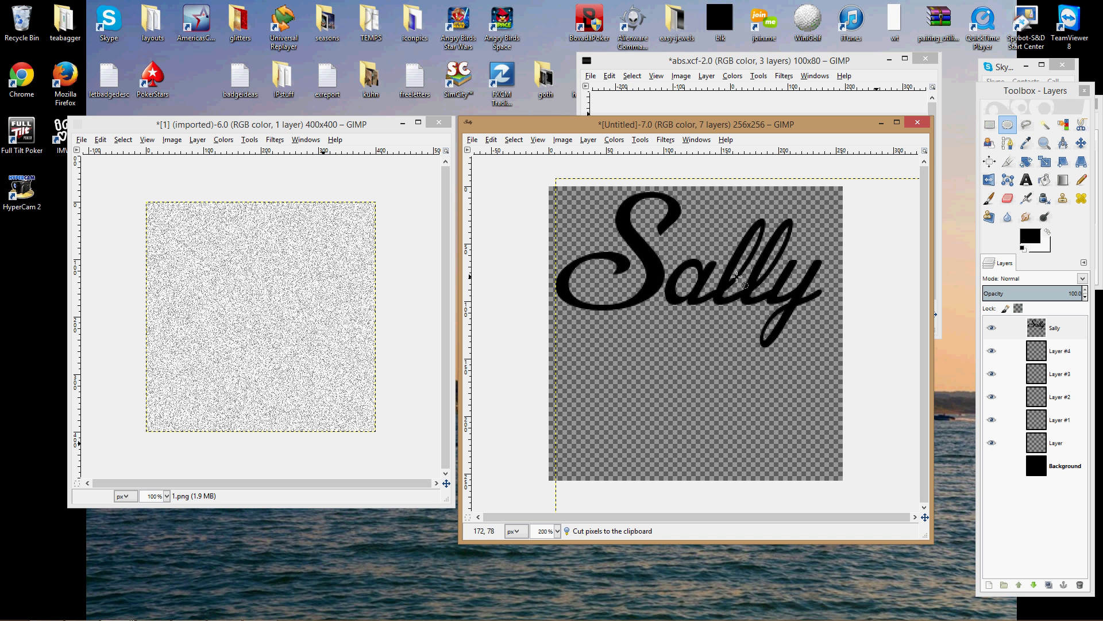
- Move the name layer 5 px right and 1 px up, and fit the layer to the image size
click(1080, 143)
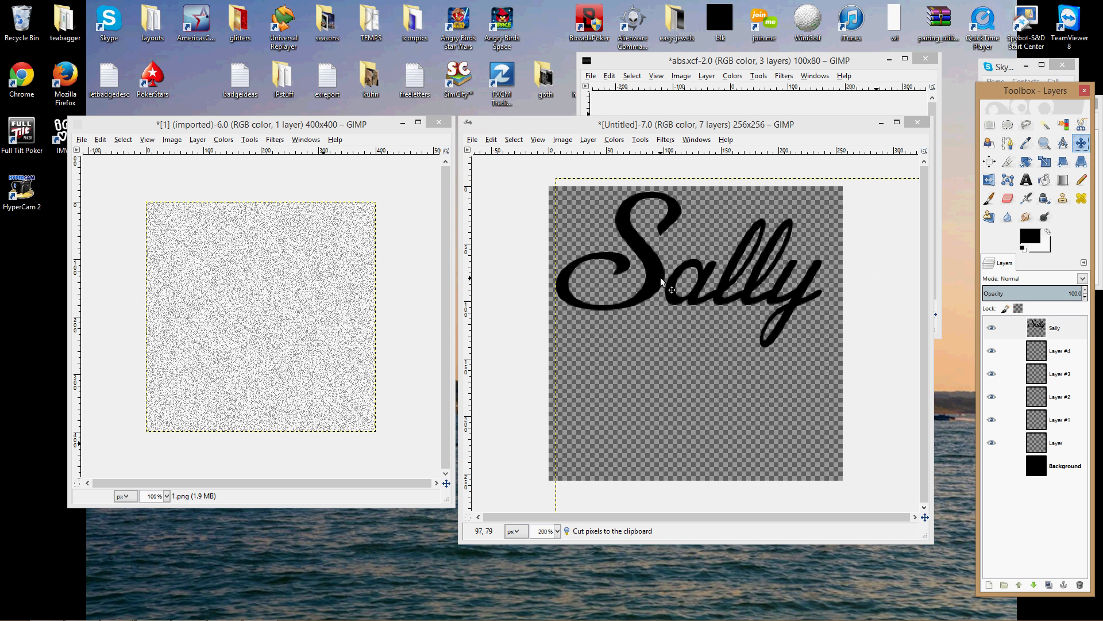
drag(660, 277, 667, 276)
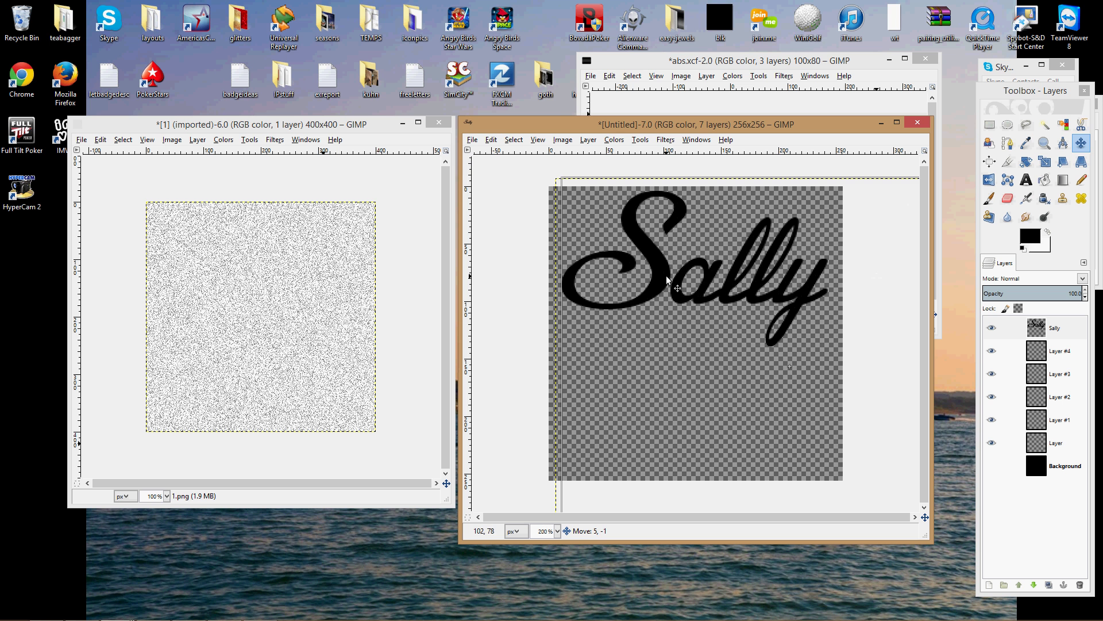
right_click(659, 236)
mouse_move(684, 305)
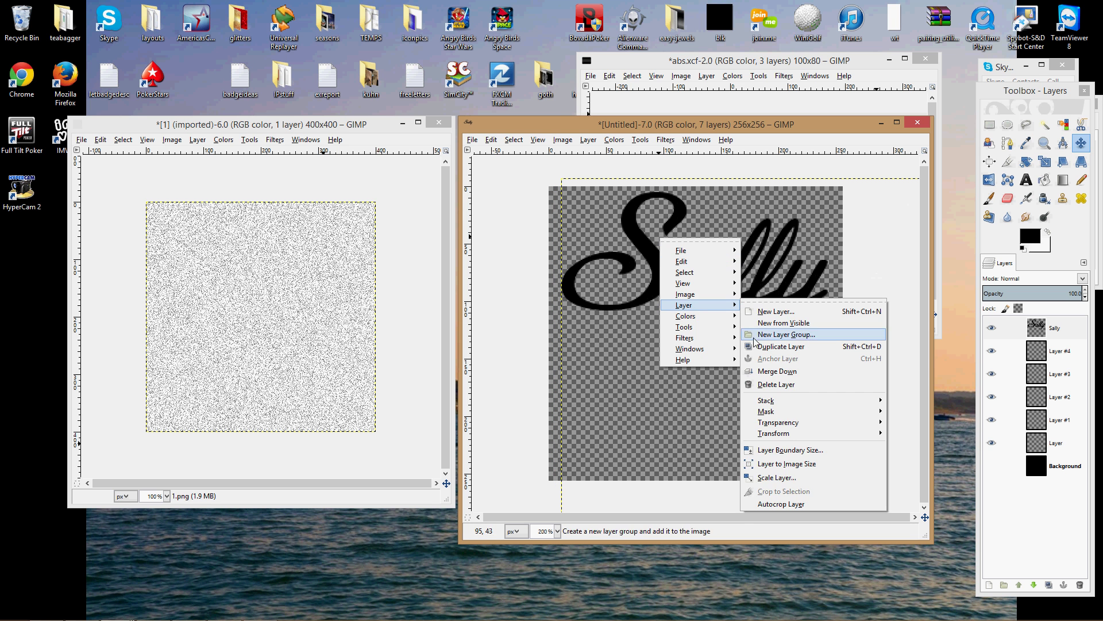
click(798, 467)
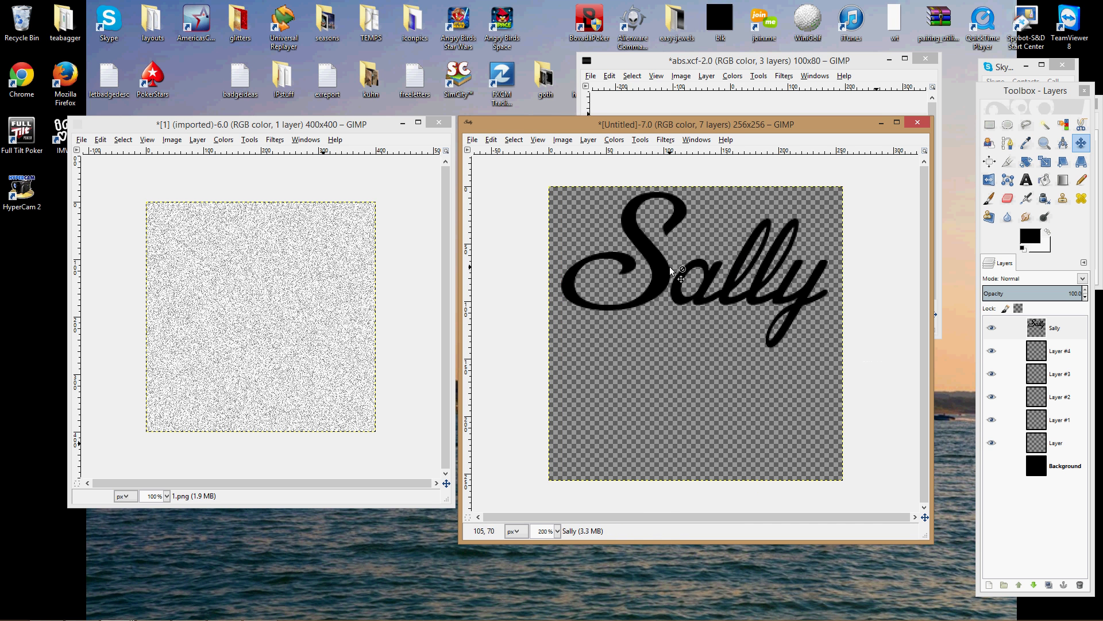
- Stretch the name layer vertically by scaling it to 256 × 329 px
drag(641, 132, 621, 98)
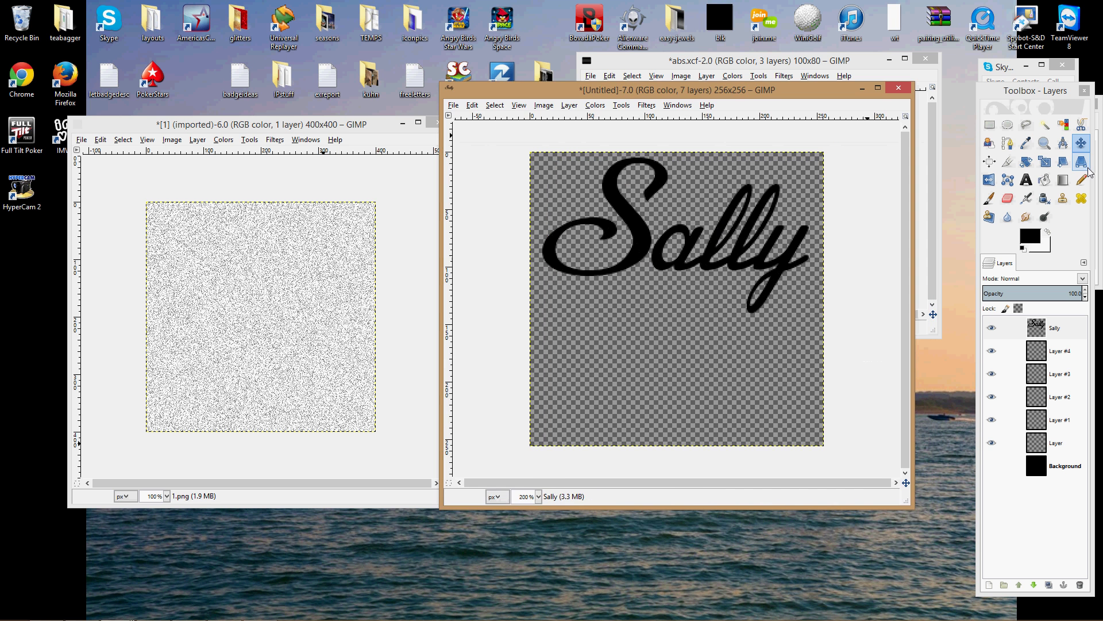
click(1045, 162)
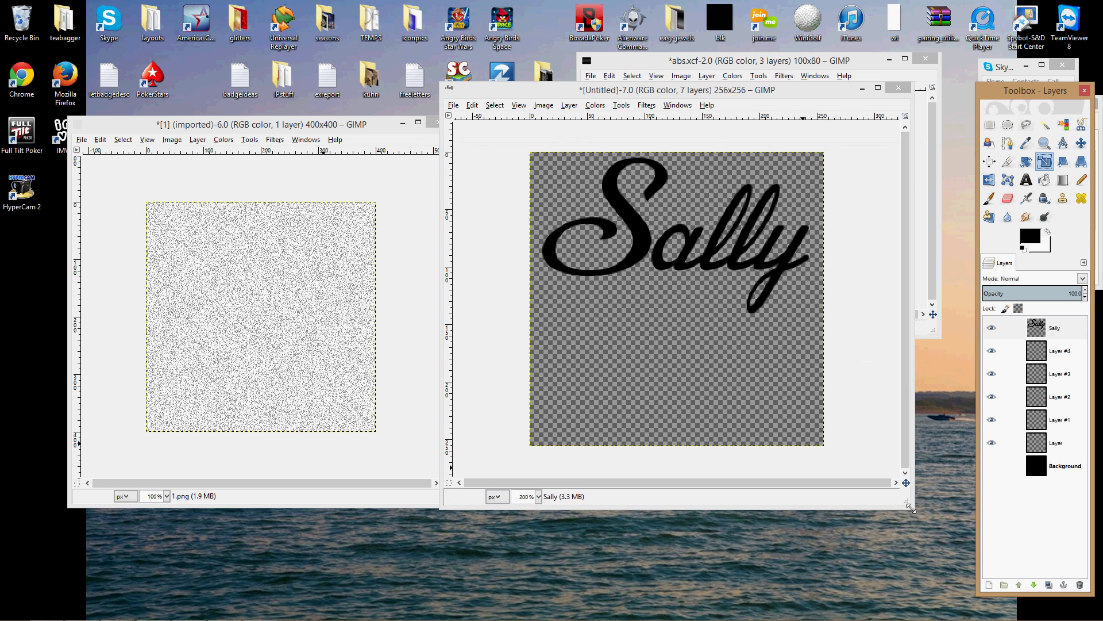
drag(909, 505, 951, 543)
click(695, 462)
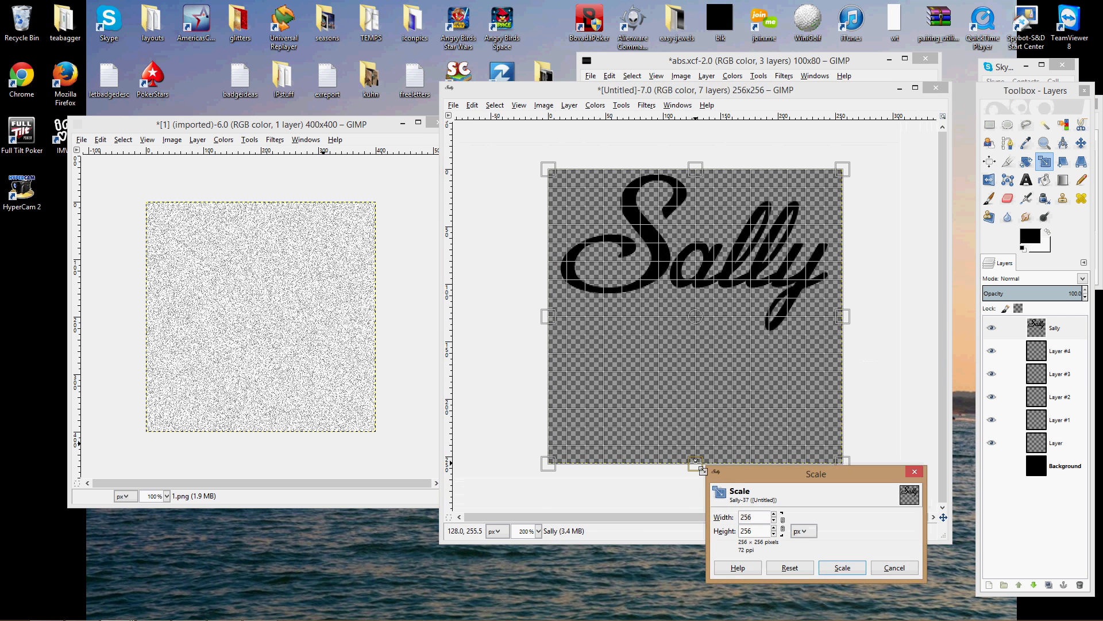
drag(702, 470, 733, 555)
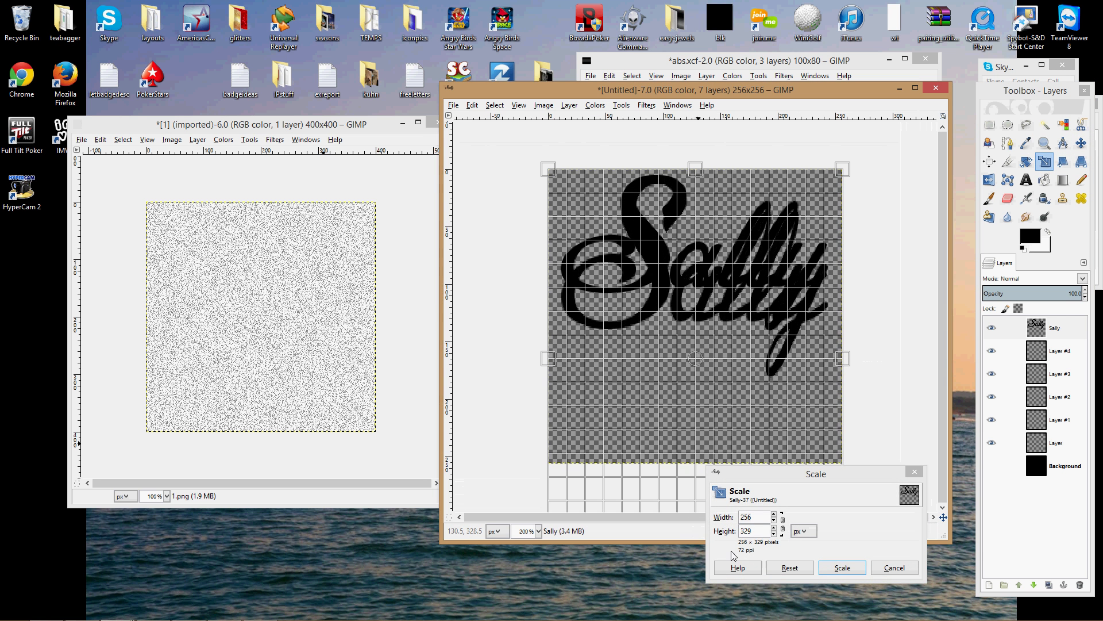
click(842, 568)
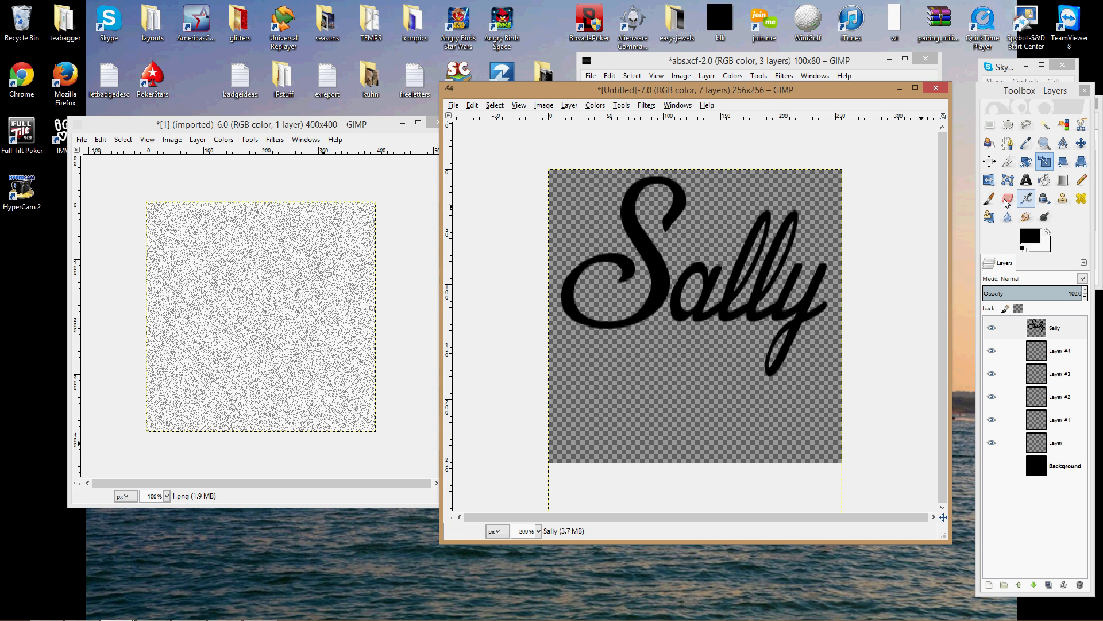
- Invert the name layer's colours to turn the lettering white
click(595, 106)
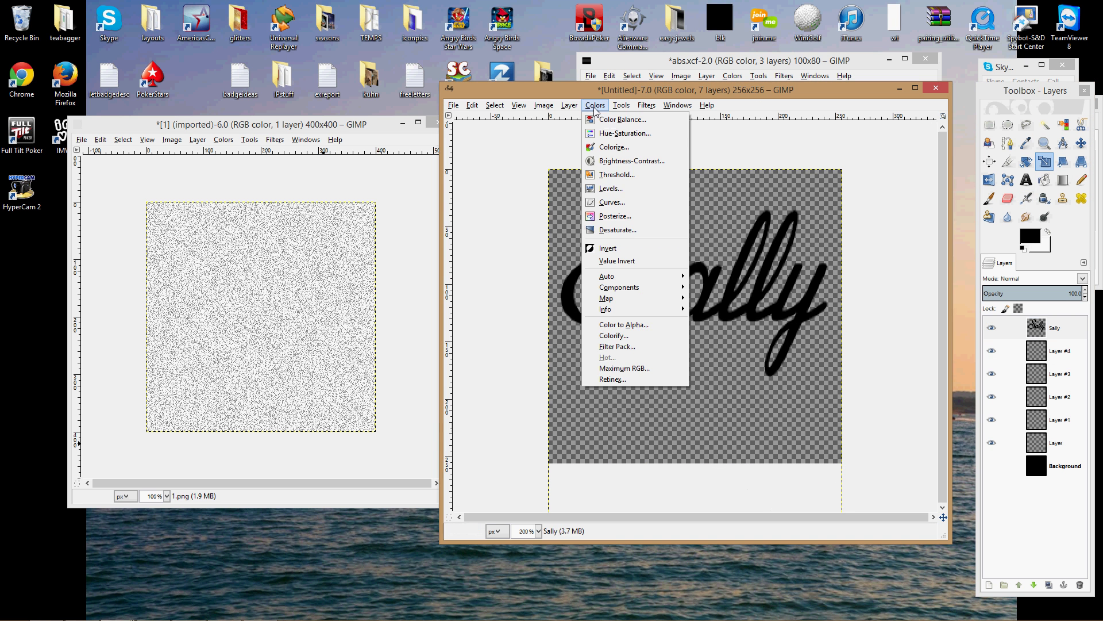
click(607, 249)
click(1080, 143)
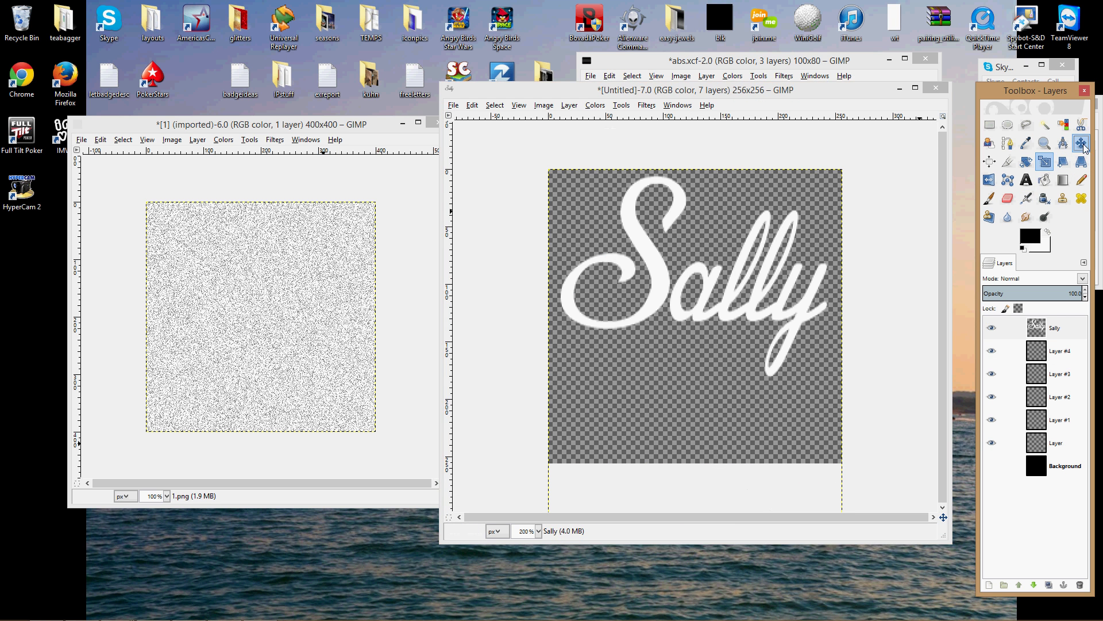
- Select the lettering with Alpha to Selection and raise Layer #4 above the name layer
right_click(628, 208)
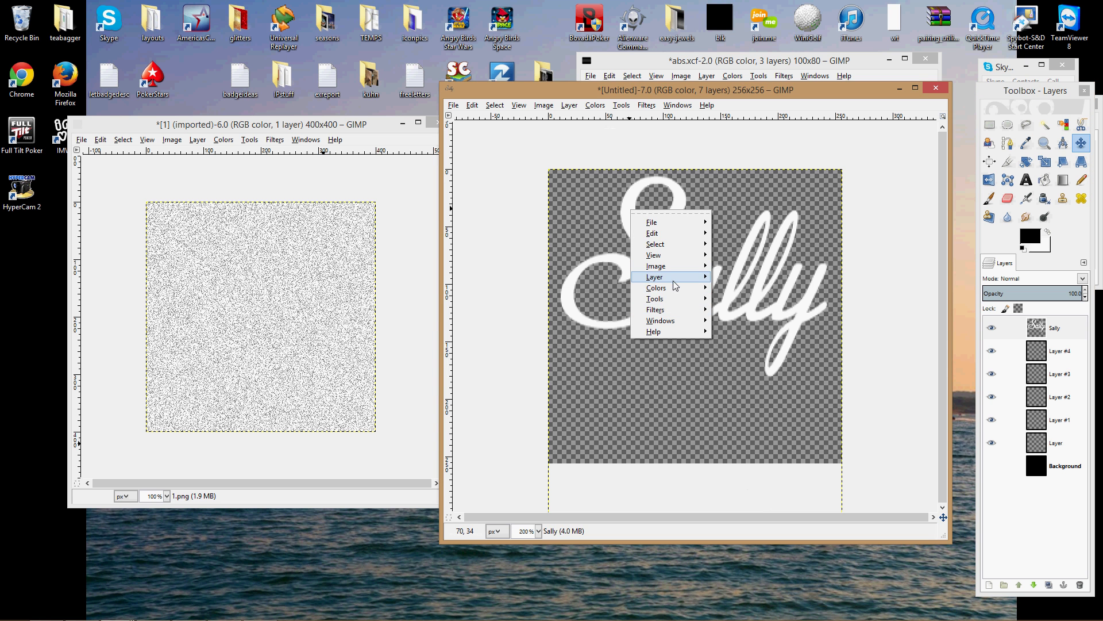
mouse_move(678, 277)
mouse_move(772, 397)
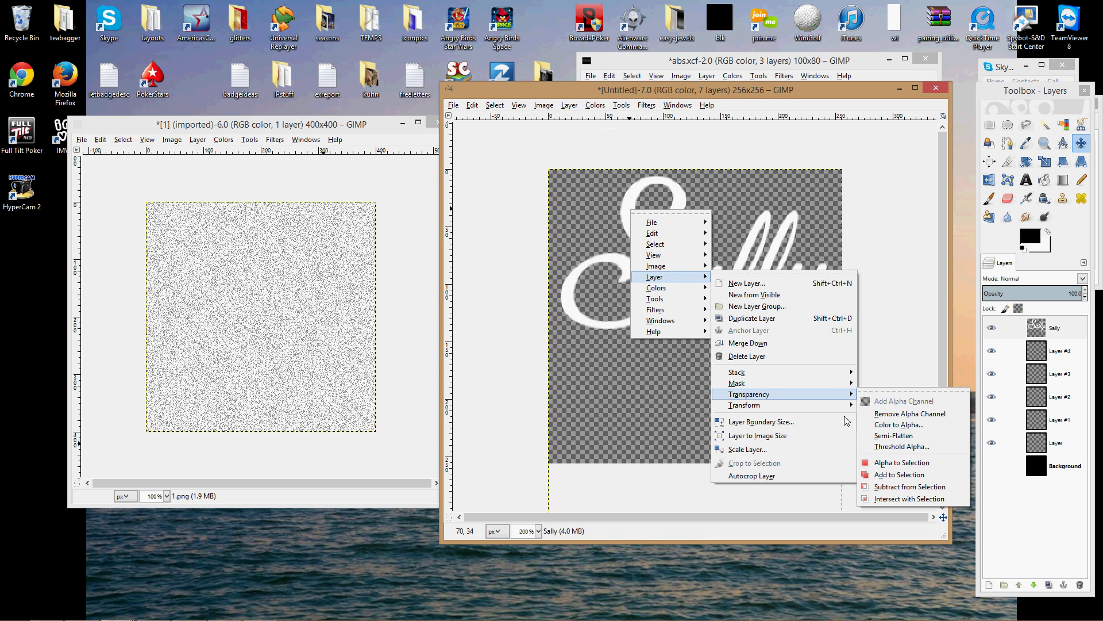
click(879, 460)
click(1045, 352)
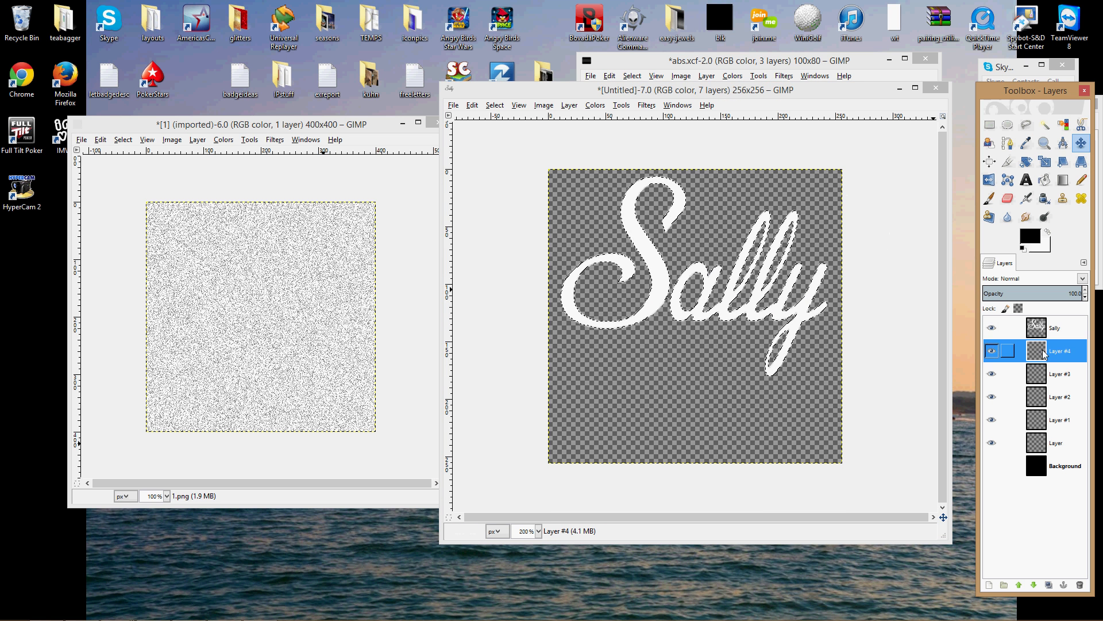
click(1020, 583)
click(494, 105)
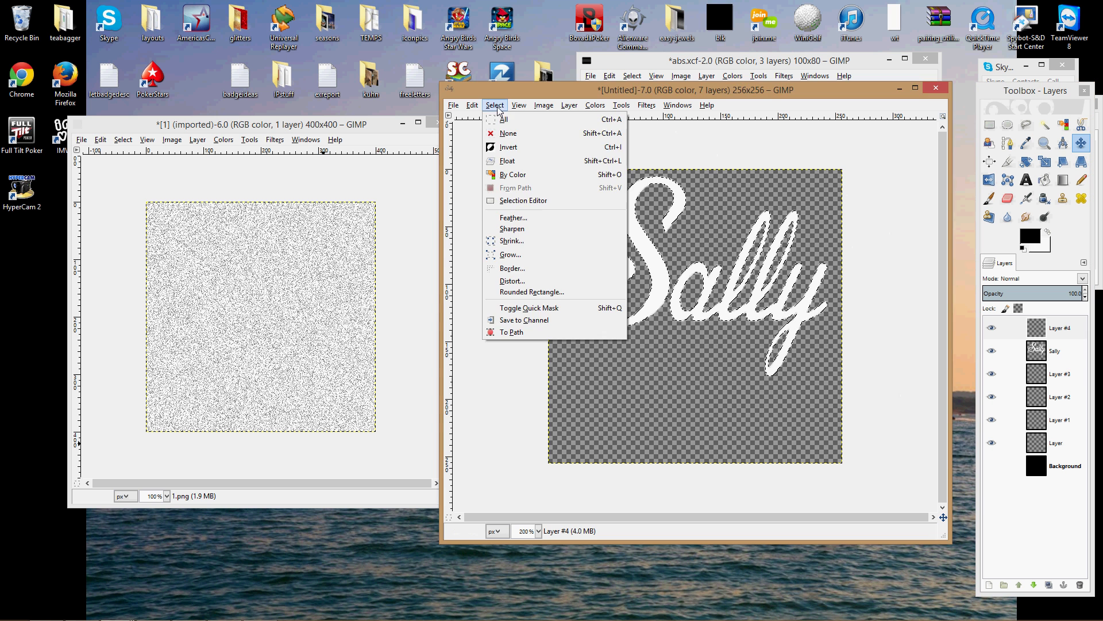
click(511, 240)
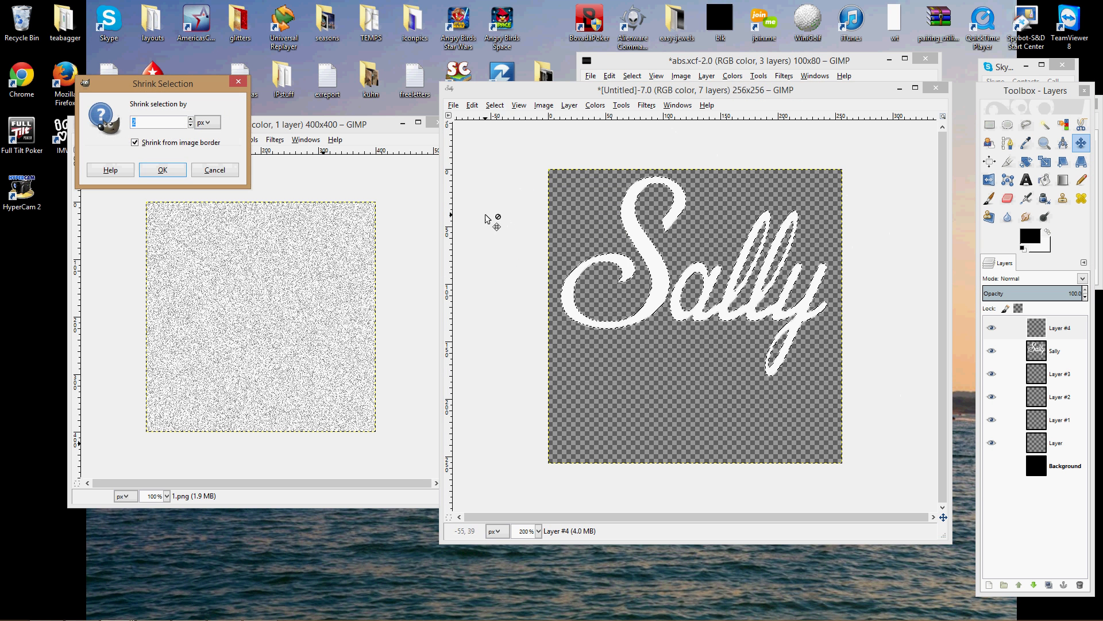
key(Return)
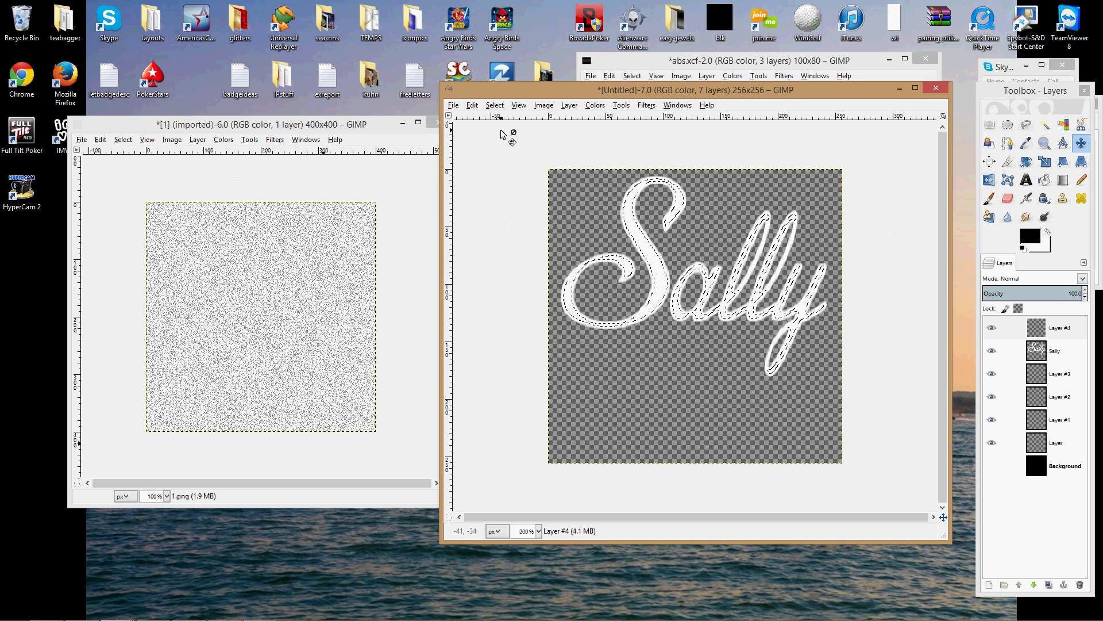
- Shrink the lettering selection by 1 px
click(493, 105)
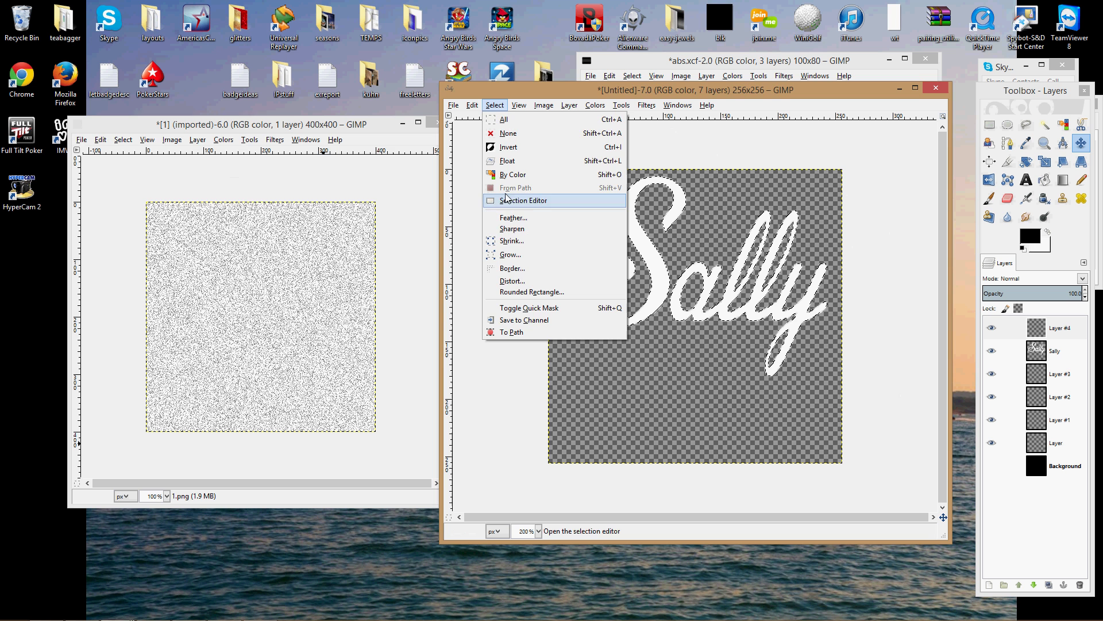
click(508, 254)
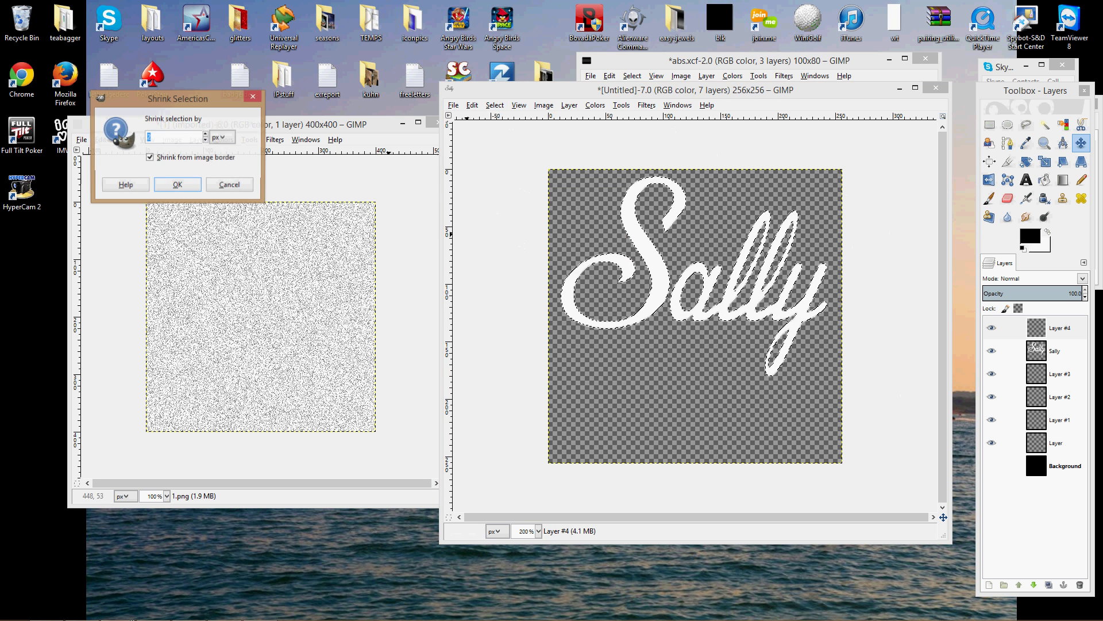
text(1)
click(178, 185)
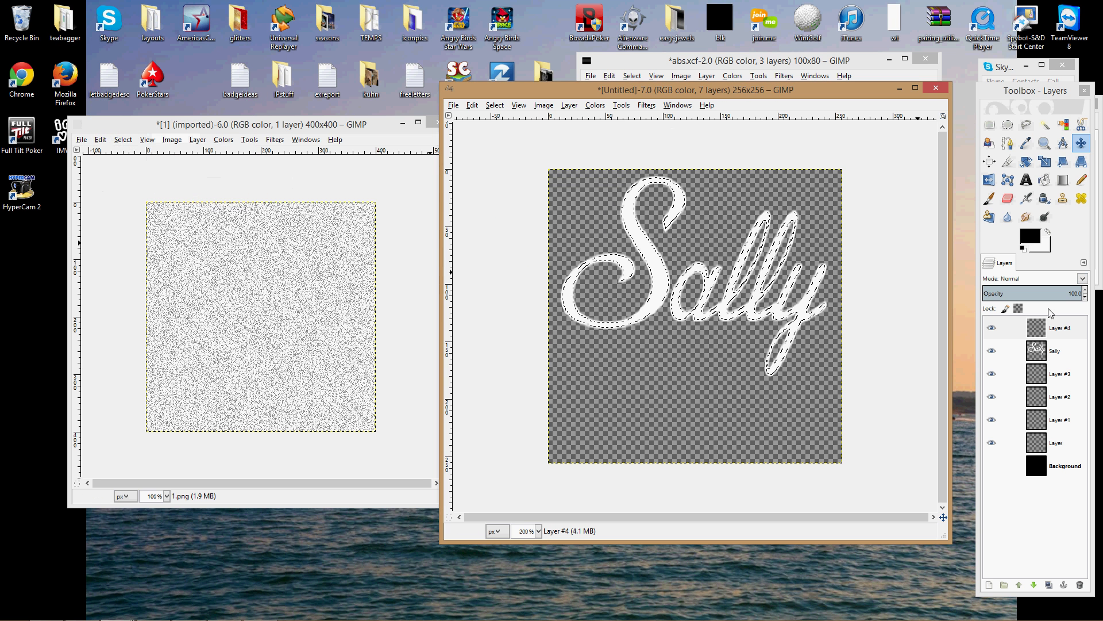
- Pick the speckled glitter pattern for pattern filling and fill the shrunken lettering selection on Layer #4 with it
click(1042, 335)
click(477, 105)
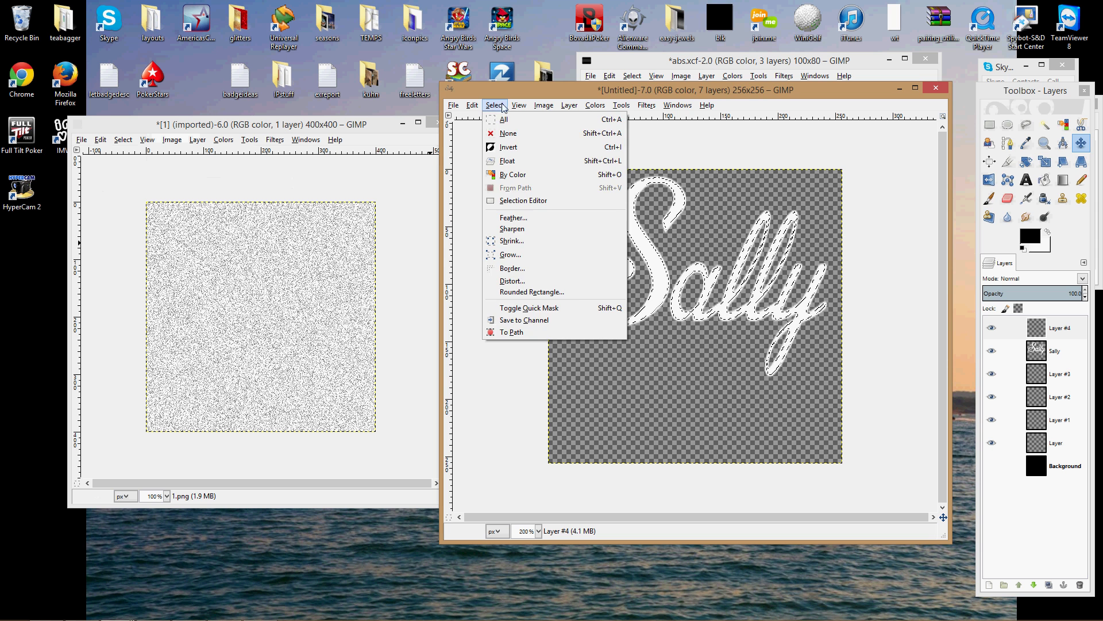
click(496, 105)
double_click(1044, 181)
click(1014, 224)
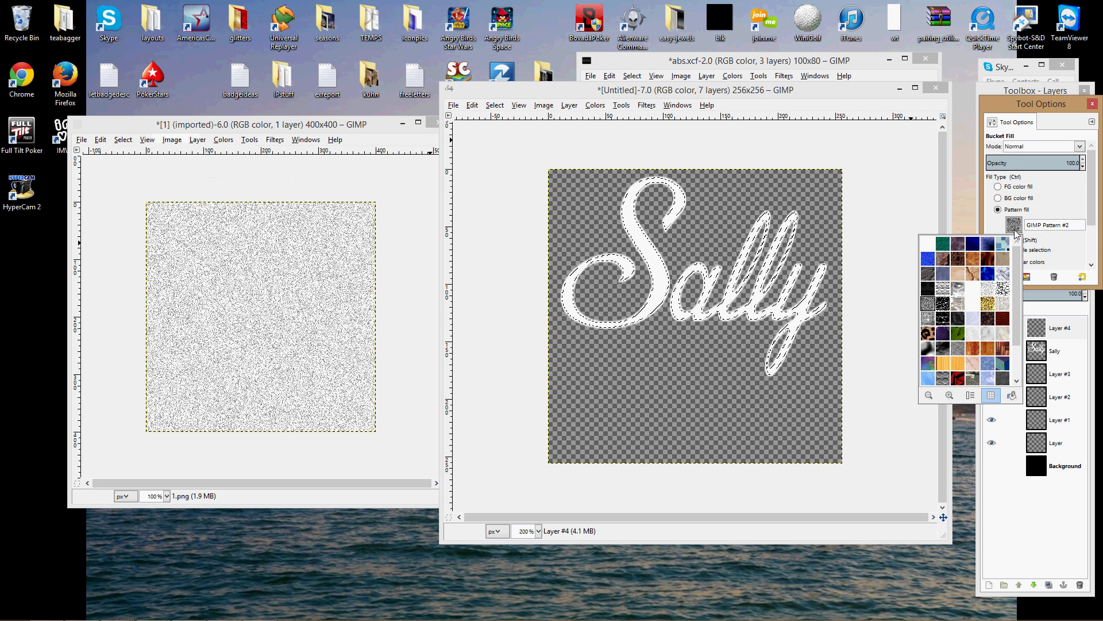
click(990, 292)
click(1055, 333)
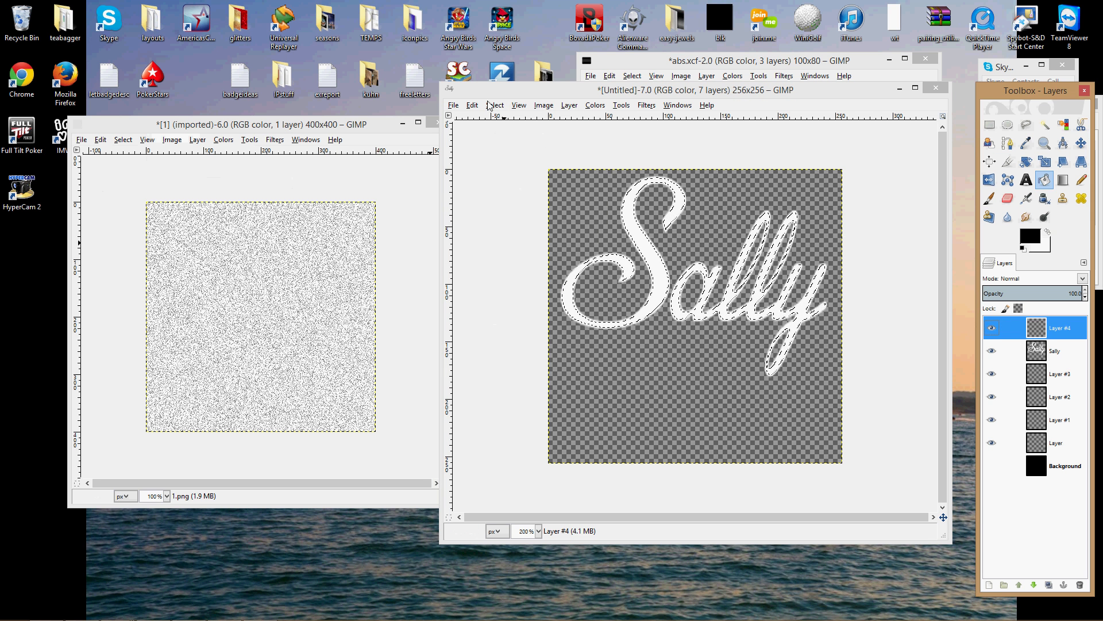
click(497, 246)
click(472, 105)
click(489, 295)
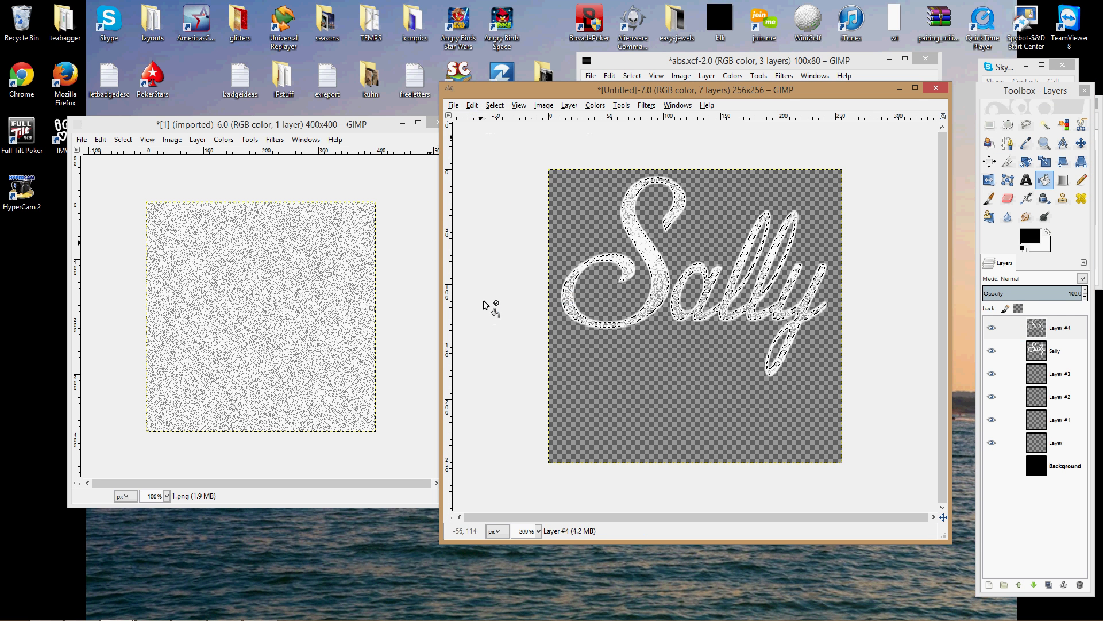
- Merge the patterned Layer #4 down into the name layer and deselect everything
right_click(1052, 328)
click(977, 94)
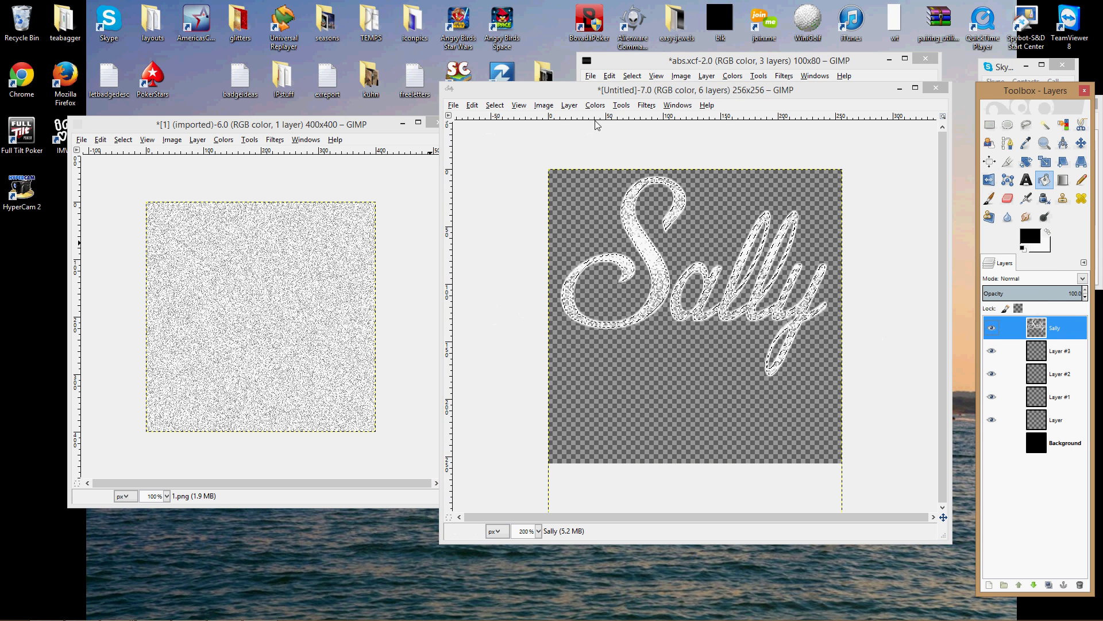
click(494, 105)
click(499, 134)
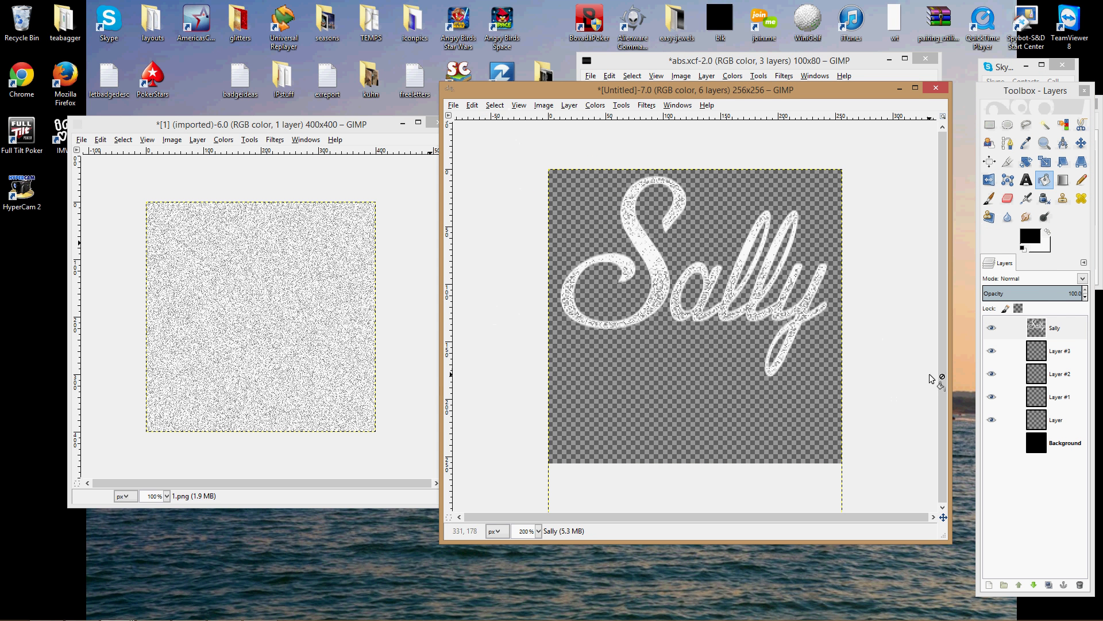
- Raise the name layer's brightness to 63 and contrast to 12
click(596, 105)
click(632, 158)
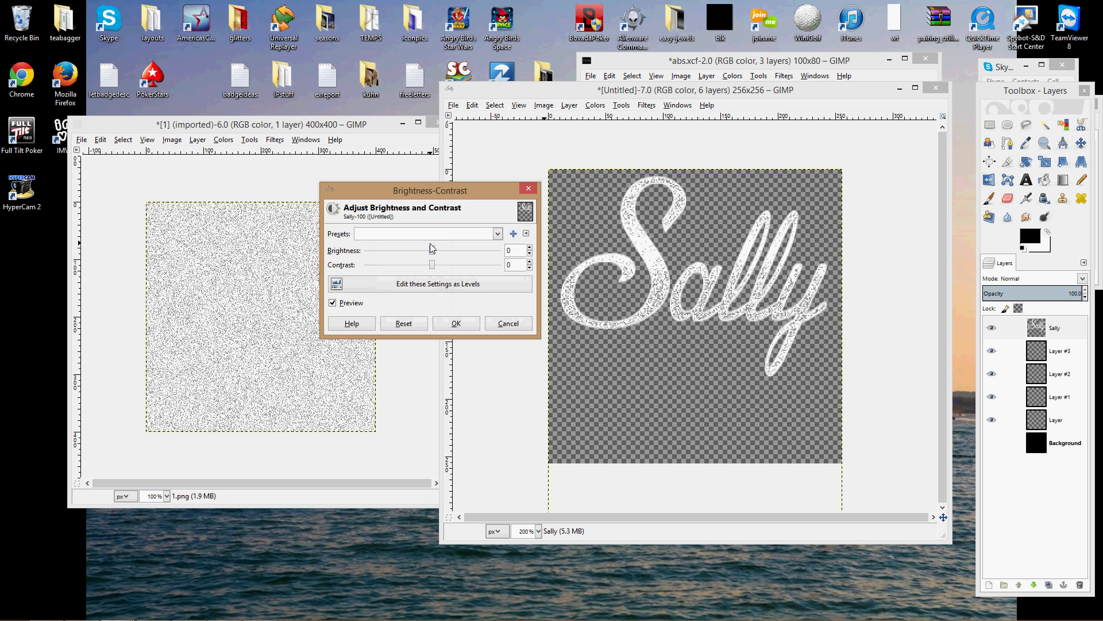
mouse_move(432, 251)
mouse_down()
mouse_move(447, 255)
mouse_move(434, 265)
mouse_move(444, 269)
mouse_up()
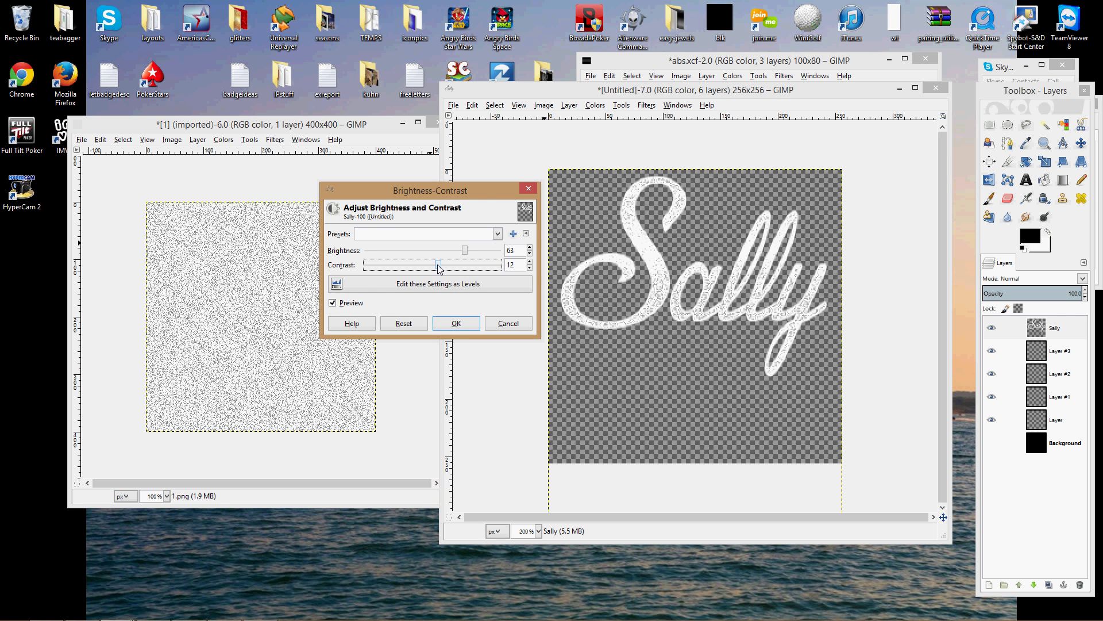
click(456, 323)
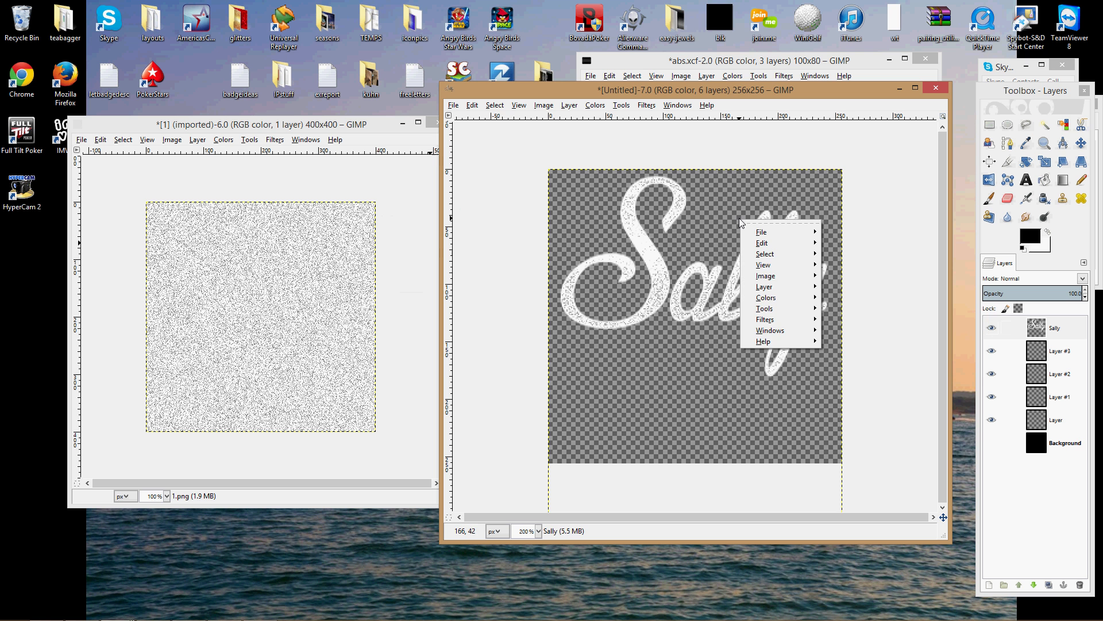
- Select the glitter lettering on the name layer with Alpha to Selection
mouse_move(764, 286)
mouse_move(856, 406)
click(1017, 473)
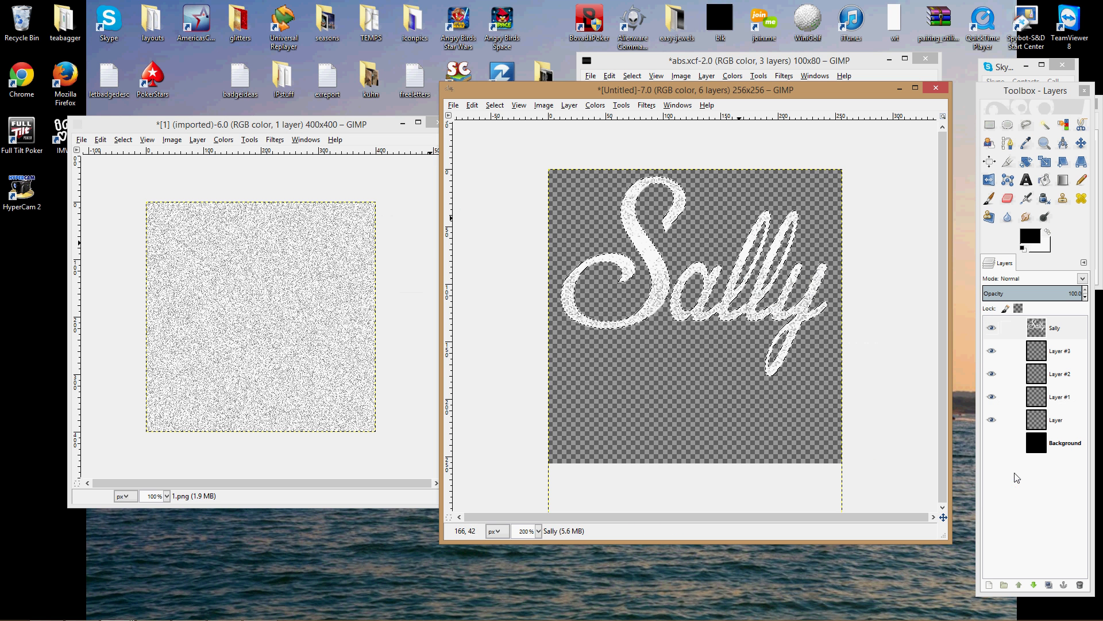
- Grow the lettering selection and fill it with the black foreground colour on Layer #3
click(1014, 350)
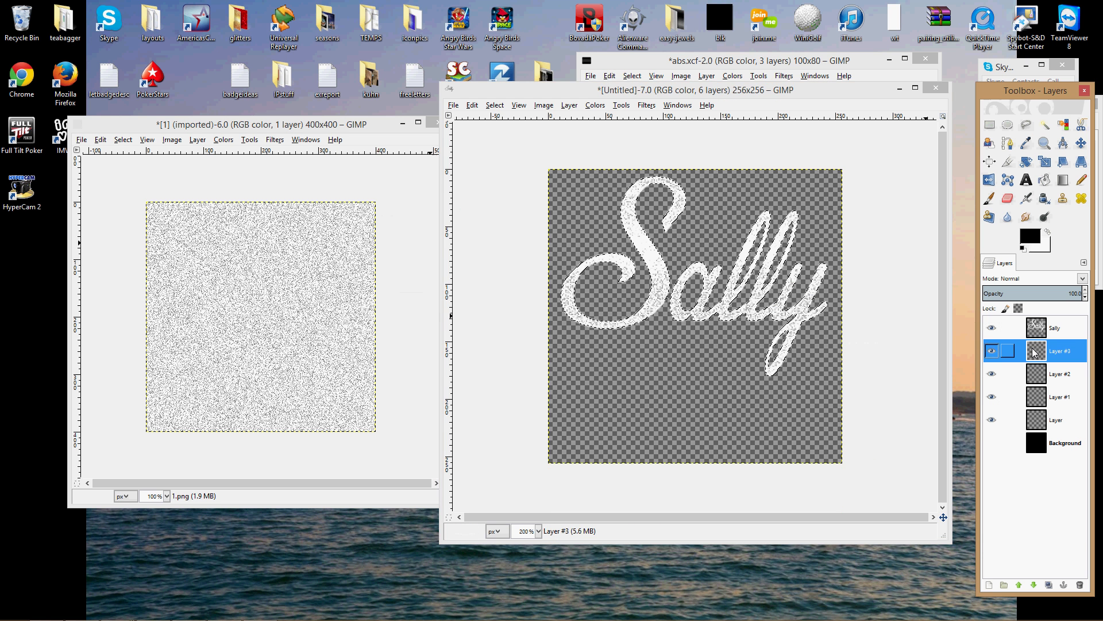
click(495, 105)
click(513, 256)
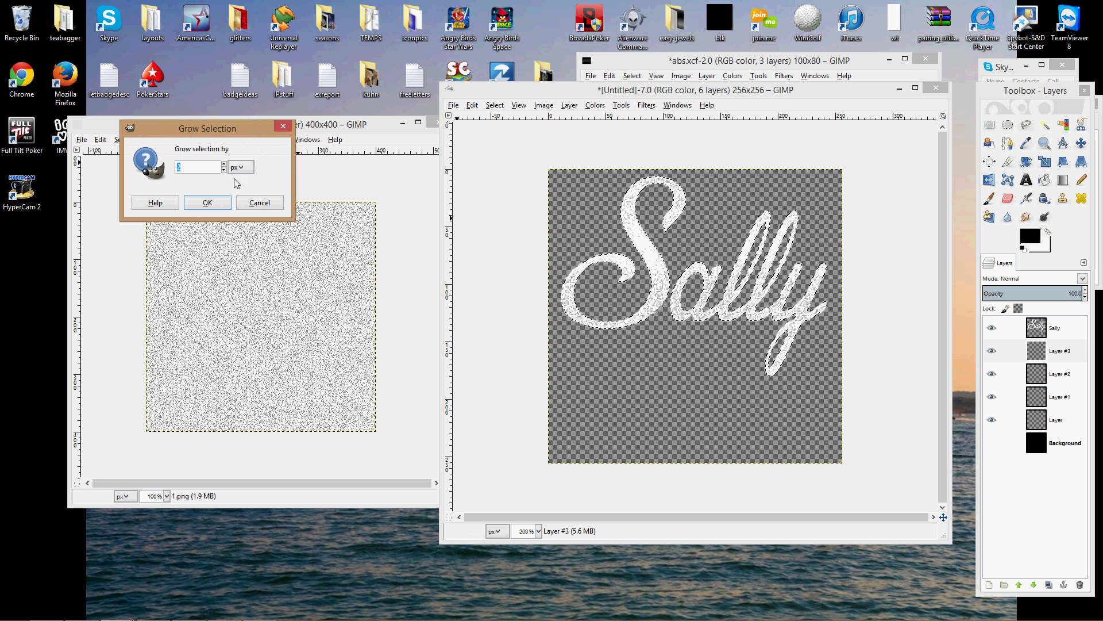
click(207, 200)
click(472, 105)
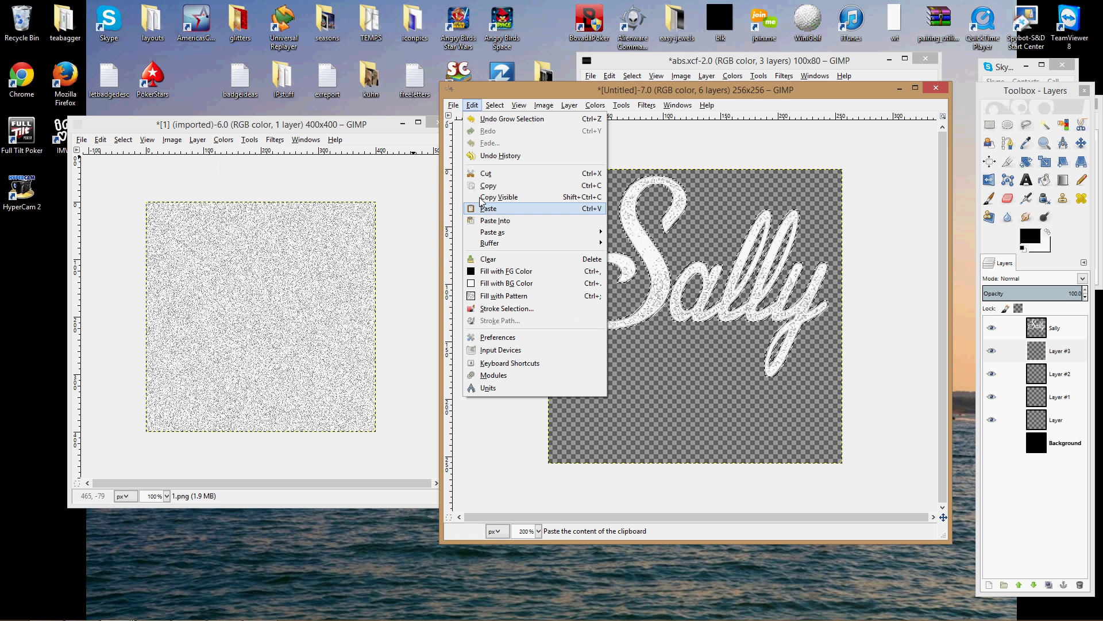
click(489, 272)
- Grow the selection again and fill it with the white background colour on Layer #2
click(1029, 374)
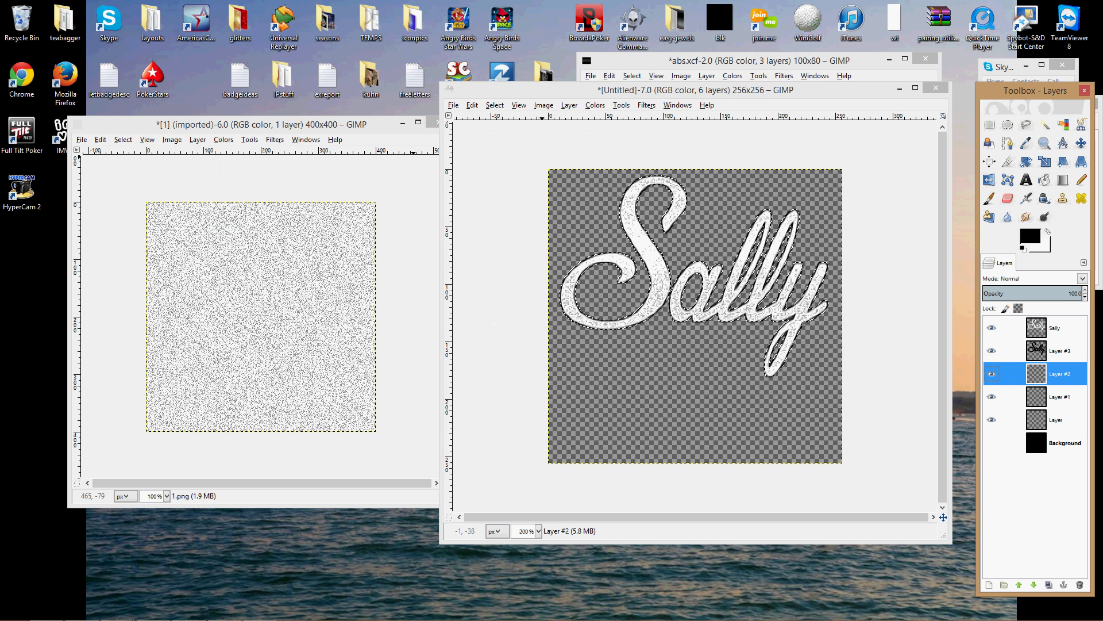
click(494, 105)
click(591, 256)
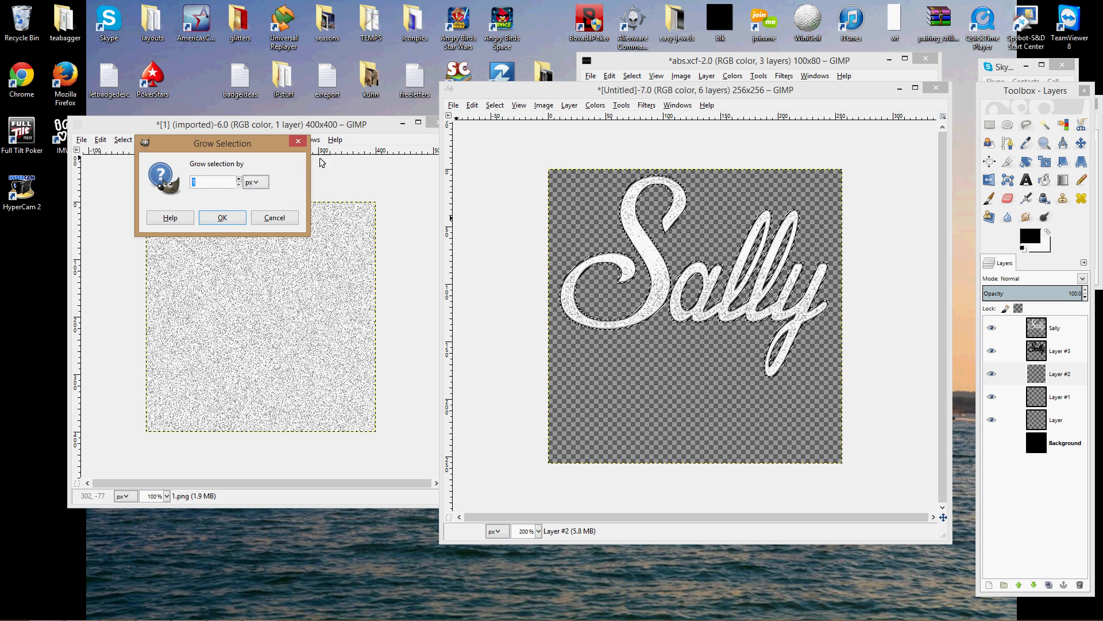
click(223, 218)
click(472, 106)
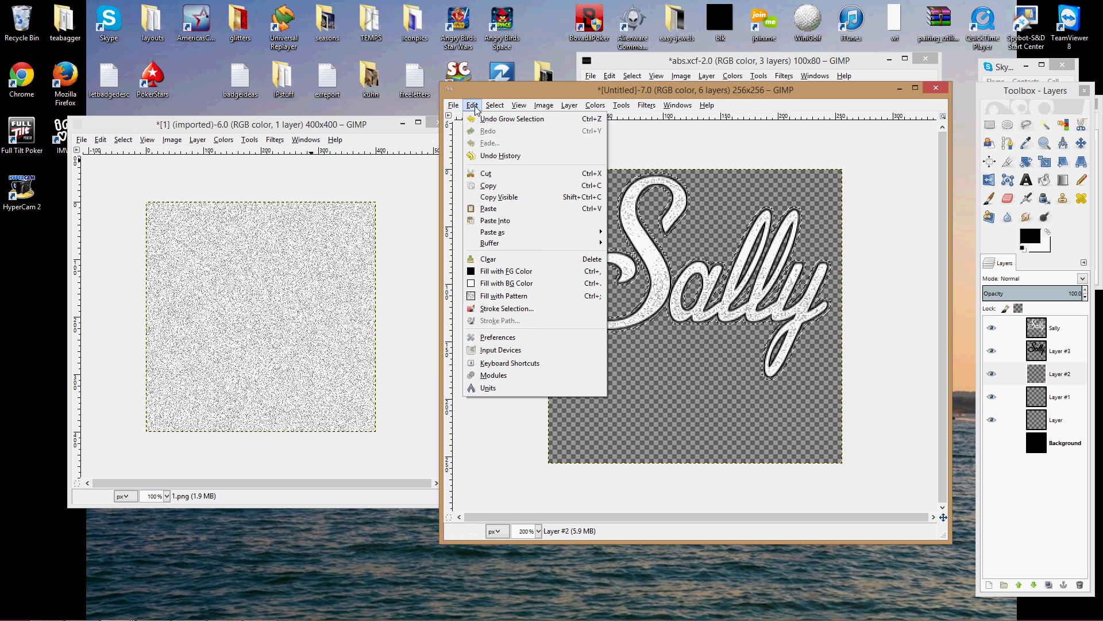
click(490, 270)
- Deselect everything and reapply the Blur filter to the white outline on Layer #2 and the black outline on Layer #3
click(495, 105)
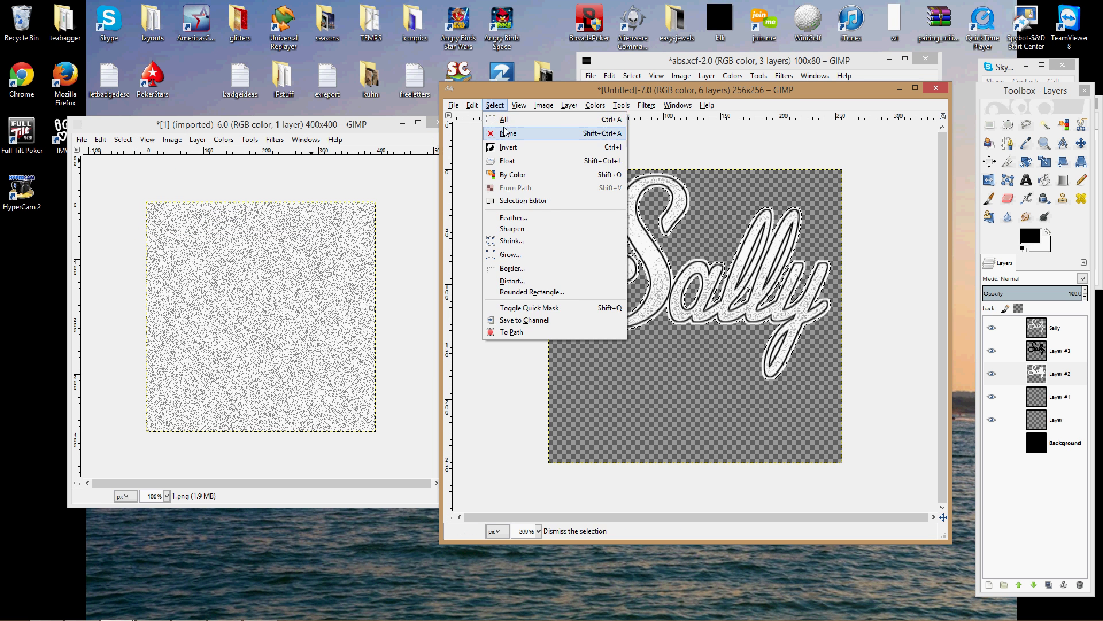
click(503, 139)
click(647, 105)
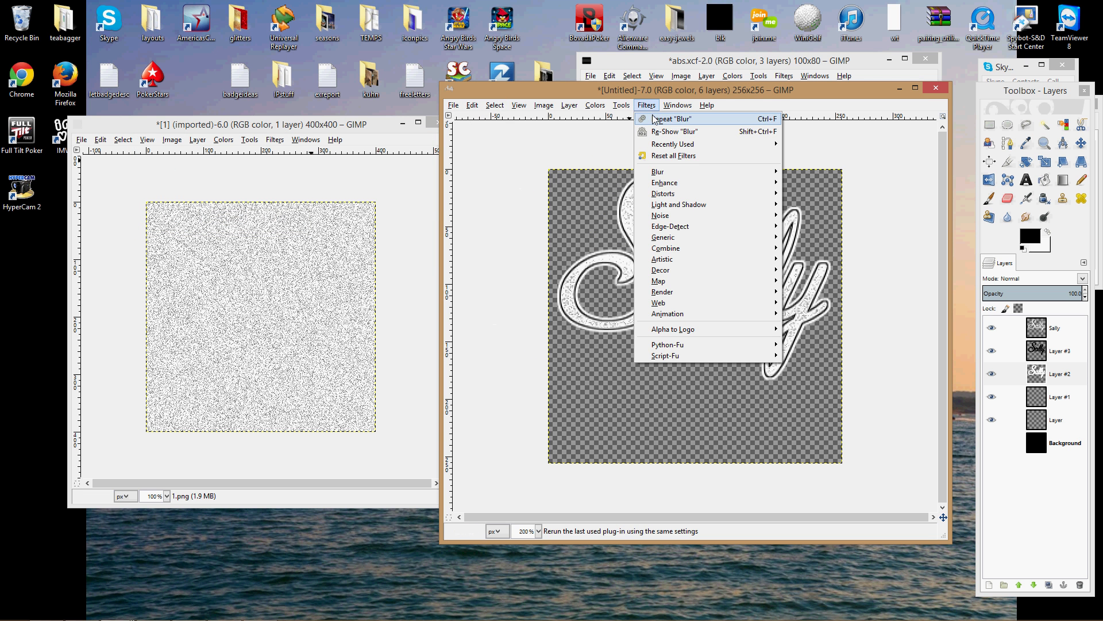
click(654, 118)
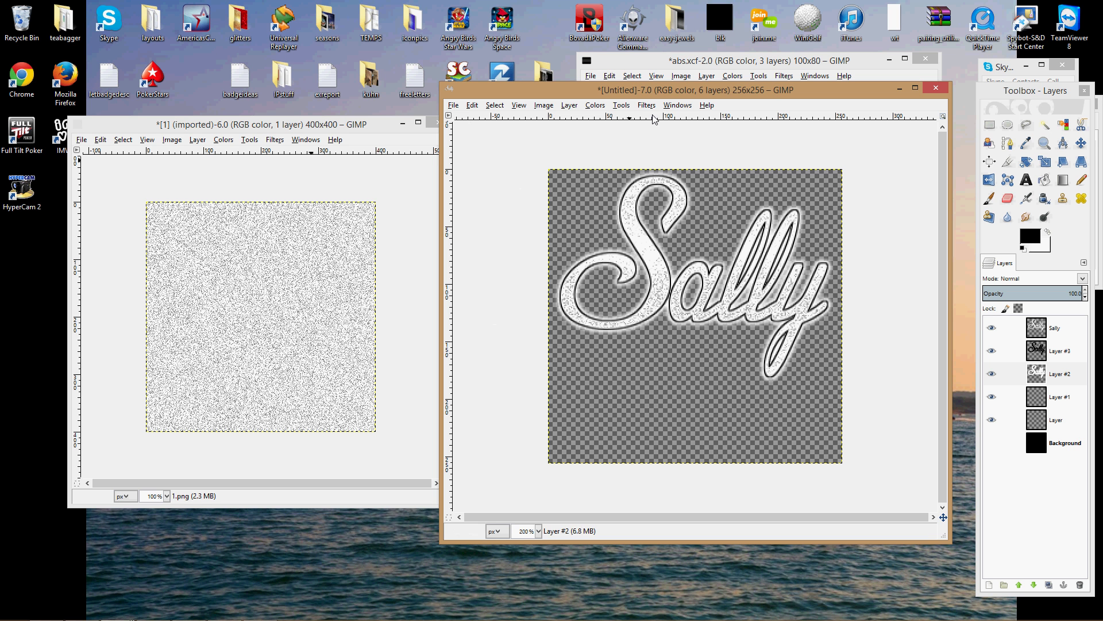
key(ctrl+f)
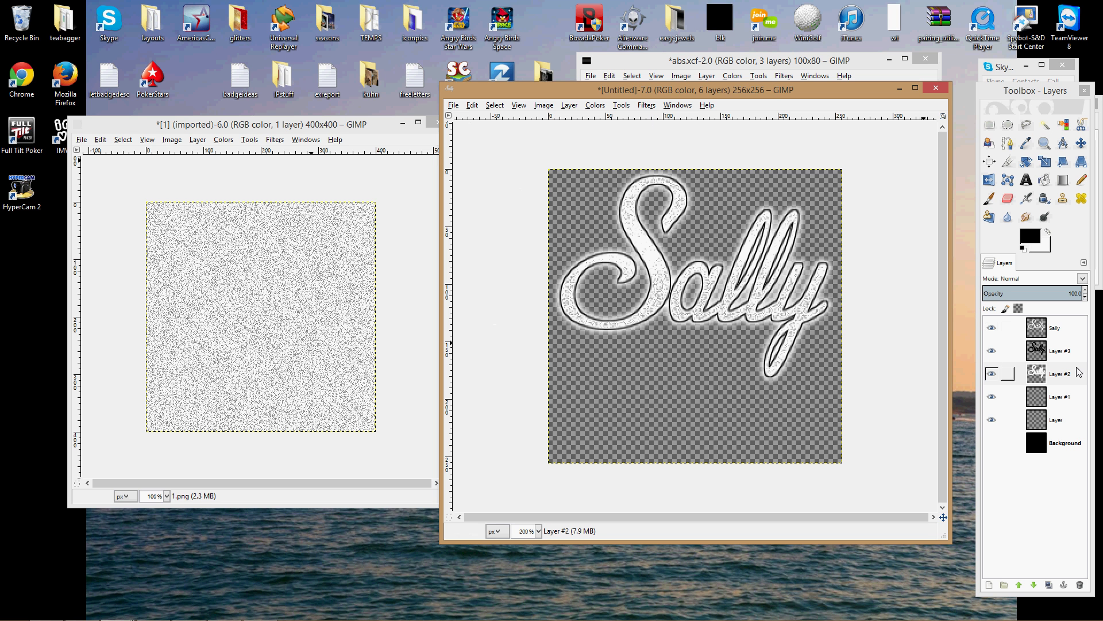
click(1045, 357)
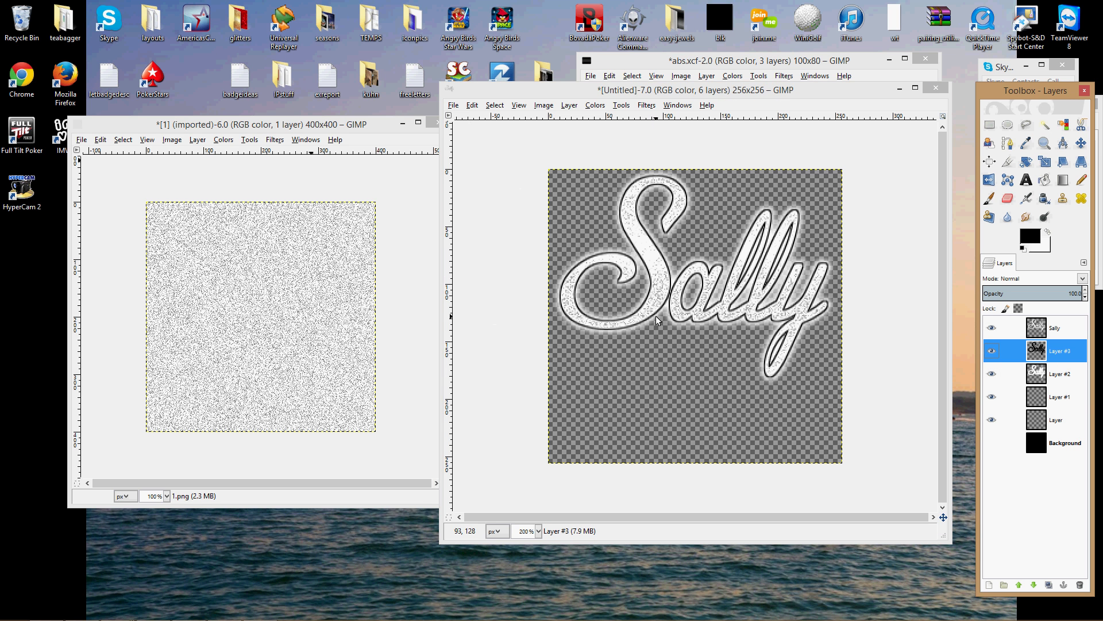
key(ctrl+f)
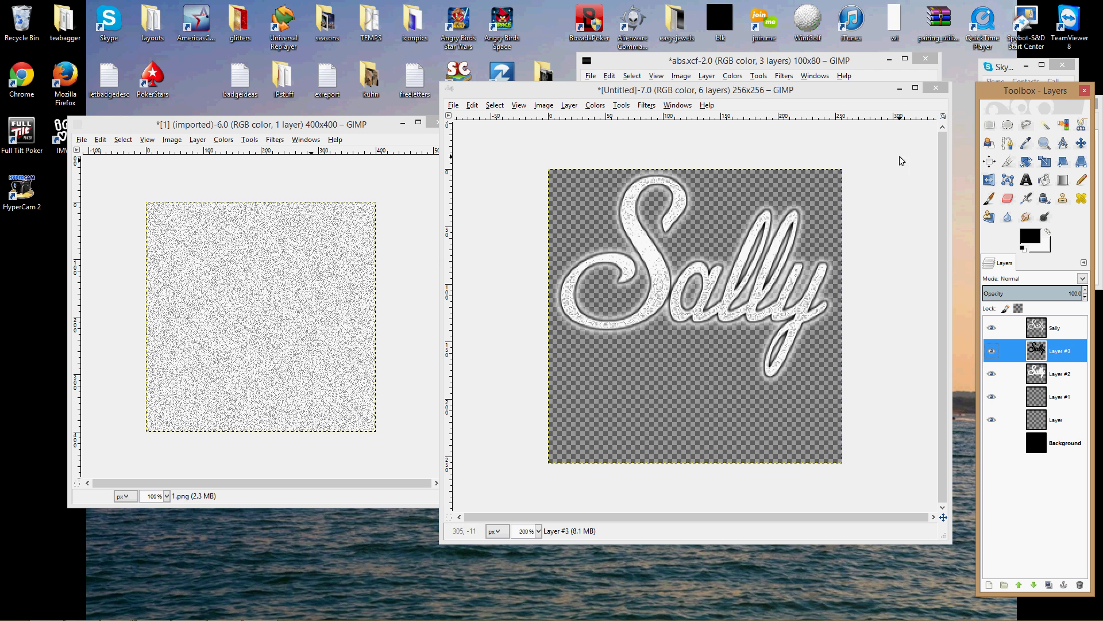
- Nudge the name layer slightly to the right over its black outline with the Move tool
click(1081, 143)
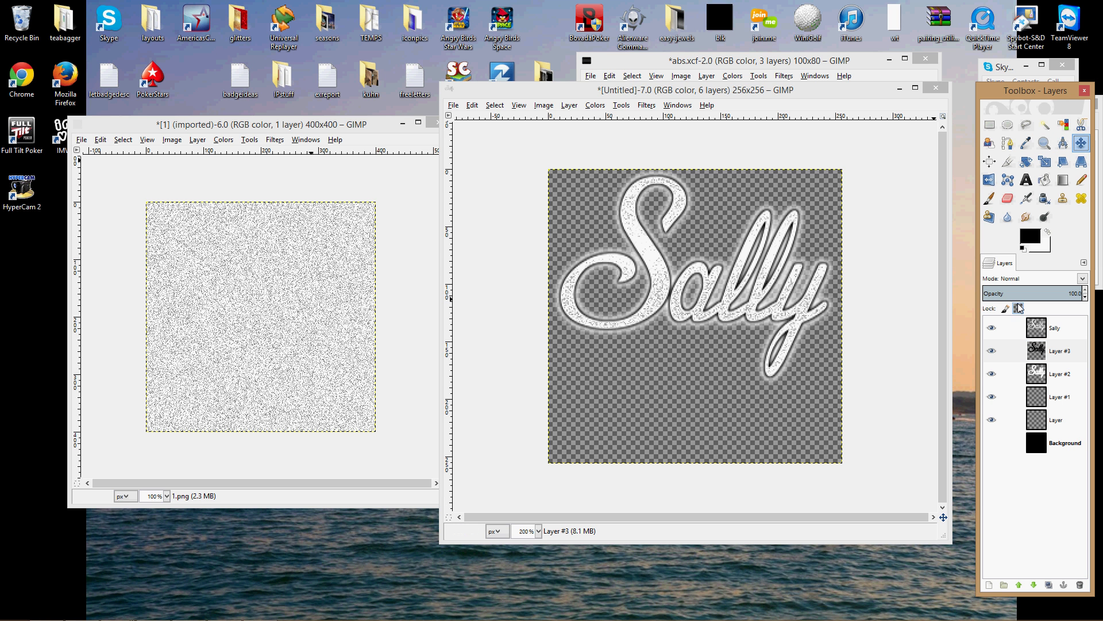
click(1042, 328)
click(662, 284)
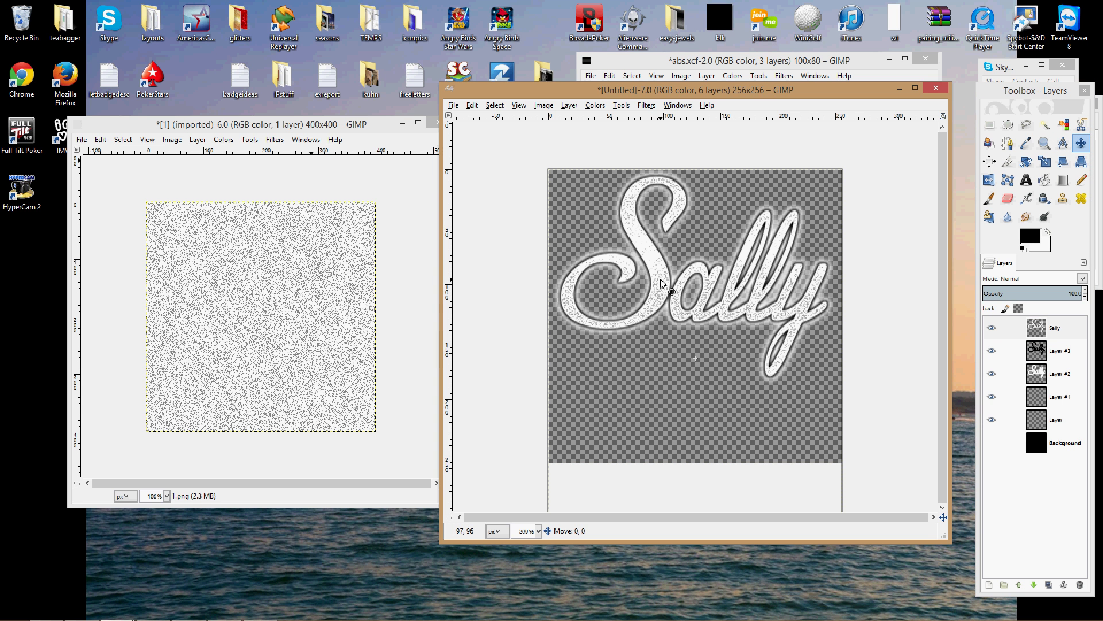
drag(661, 284, 662, 284)
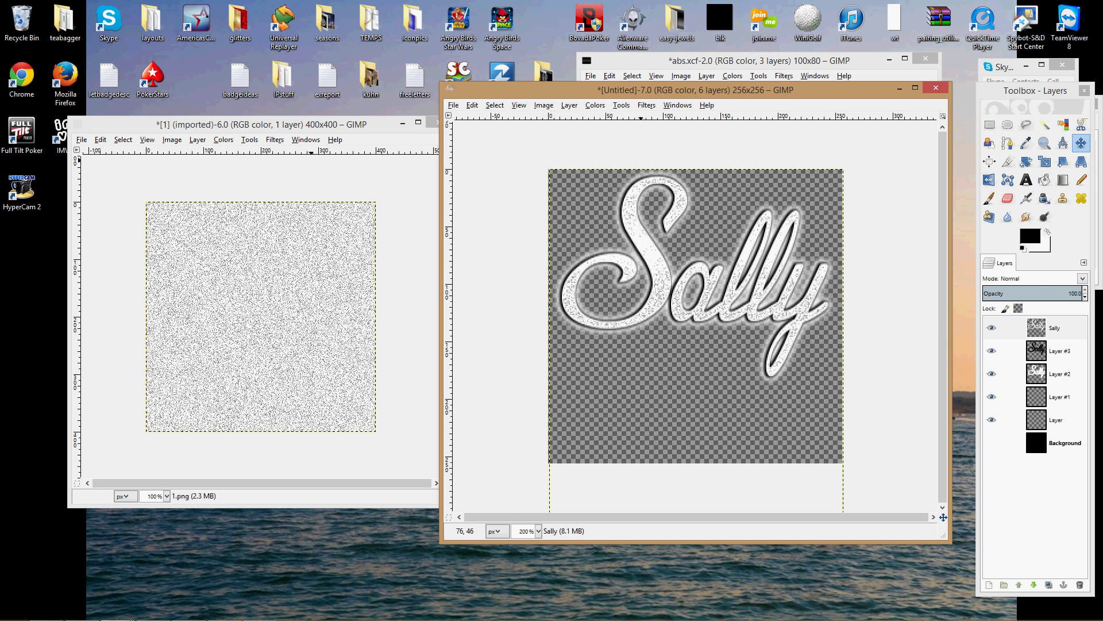
- Merge the name layer down through Layer #3 into Layer #2
right_click(1051, 328)
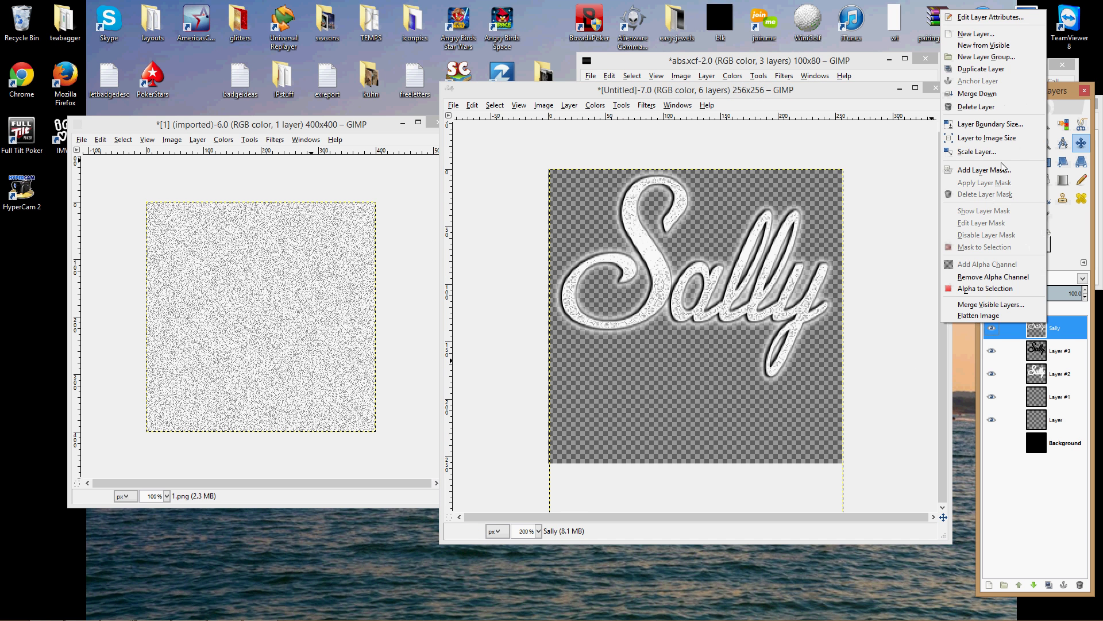
click(968, 105)
right_click(1040, 327)
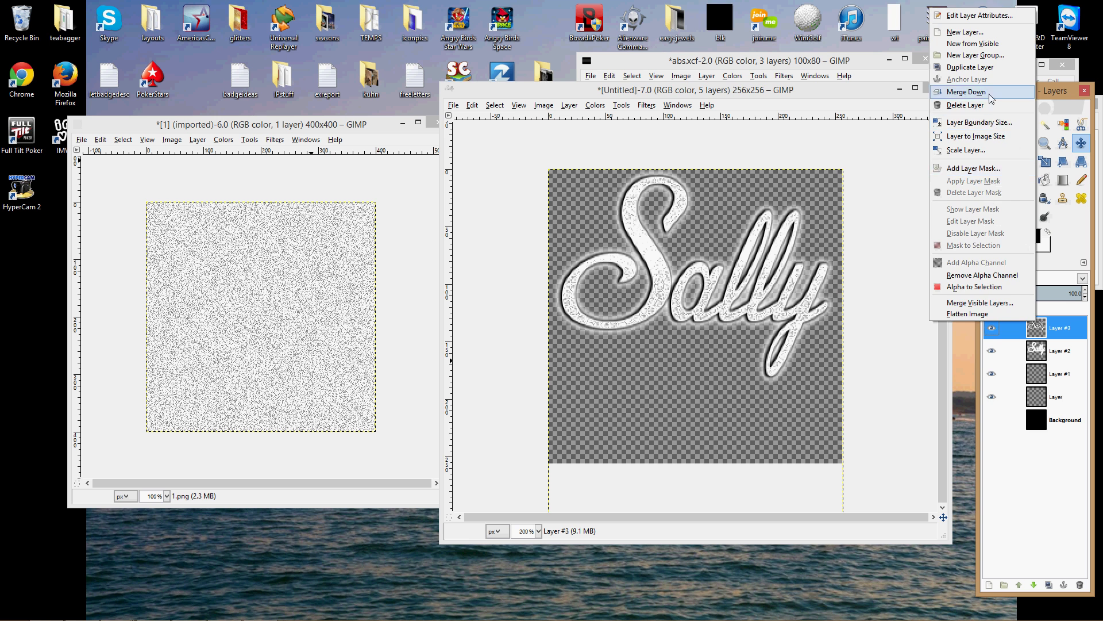
click(965, 105)
- Fit the merged layer to the image size and export the image to the desktop as 1.png
right_click(665, 180)
mouse_move(703, 241)
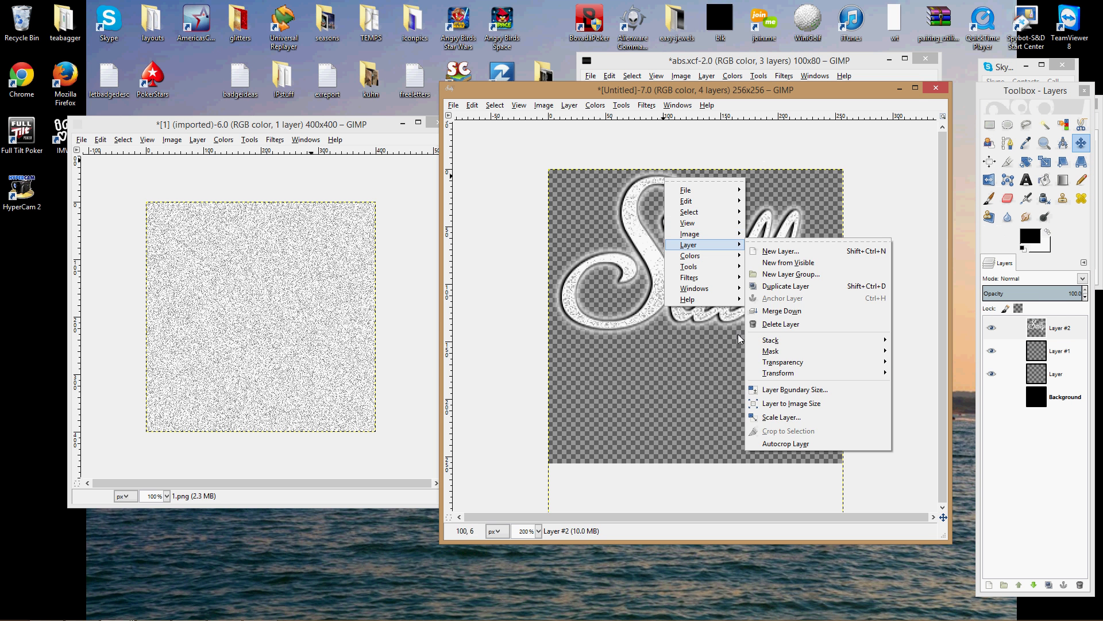
click(776, 404)
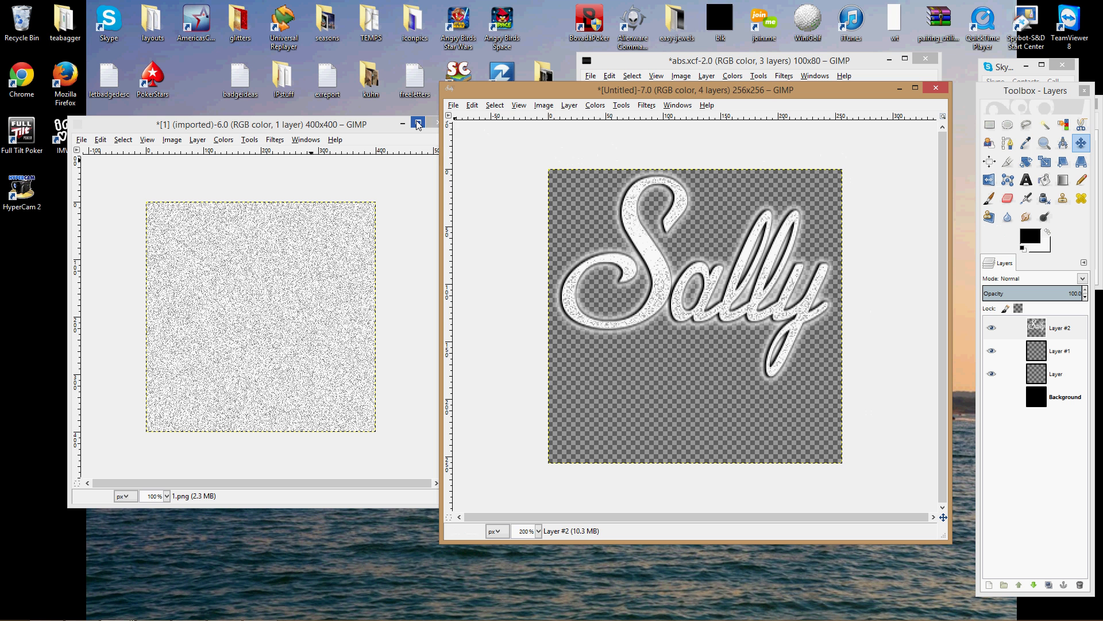
click(454, 105)
click(476, 246)
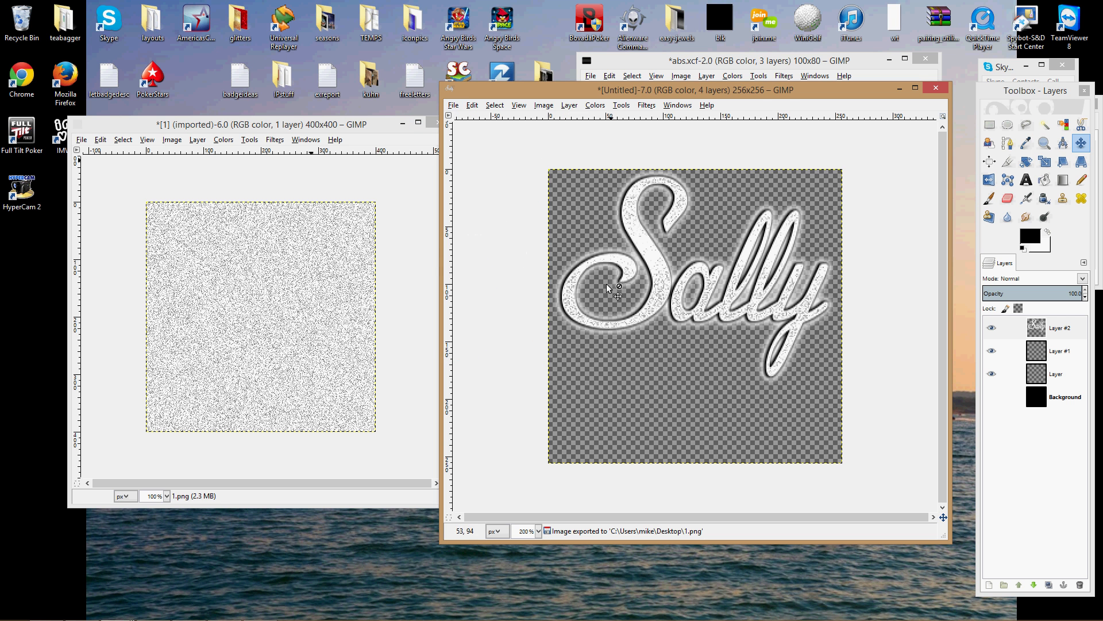
- Select the merged lettering with Alpha to Selection and fill it with the white background colour
right_click(640, 247)
mouse_move(666, 313)
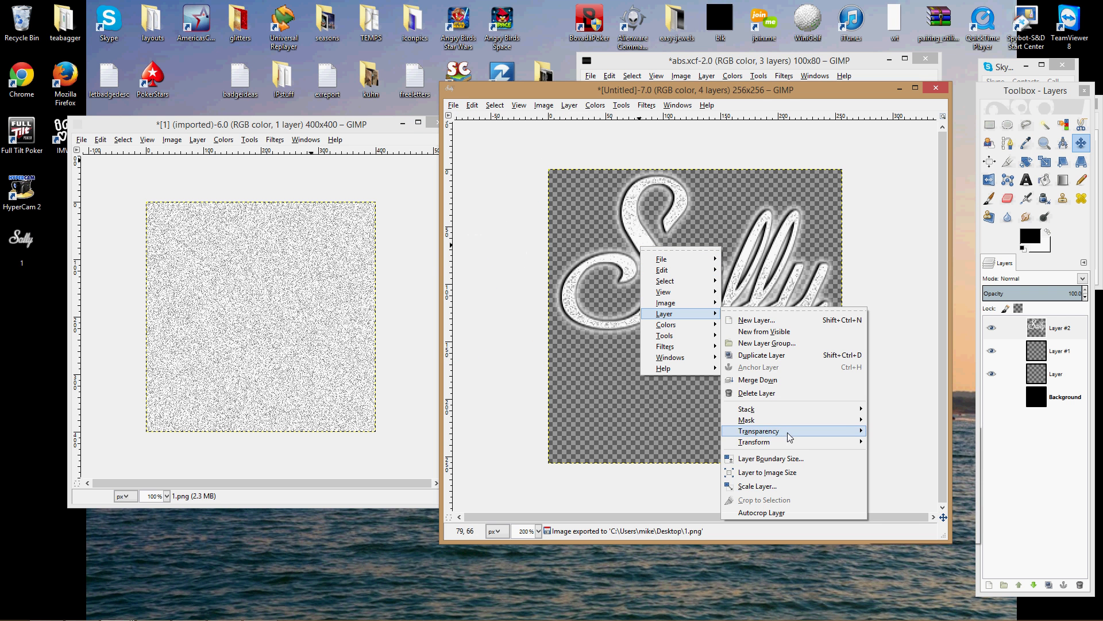
mouse_move(788, 437)
click(879, 500)
click(472, 105)
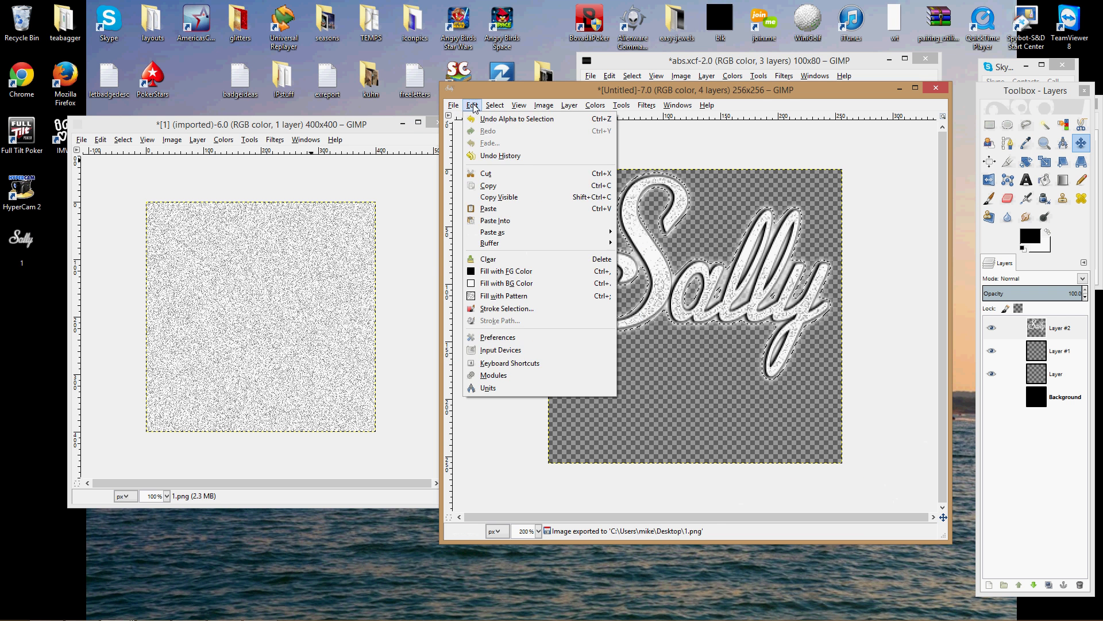
click(488, 283)
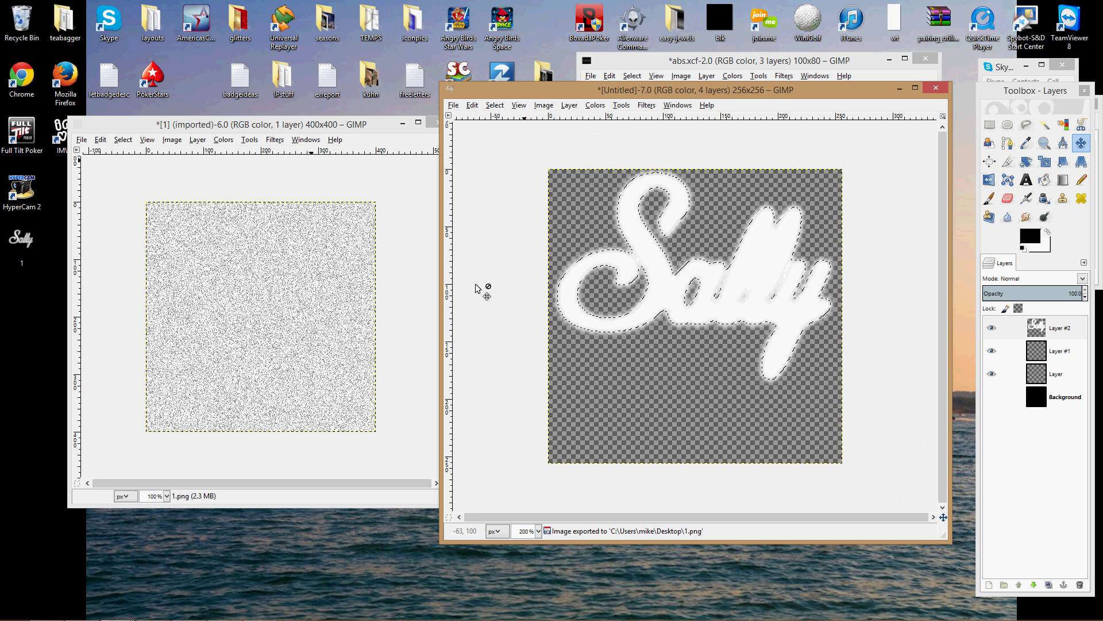
- Invert the white lettering selection and deselect everything
click(498, 107)
click(501, 150)
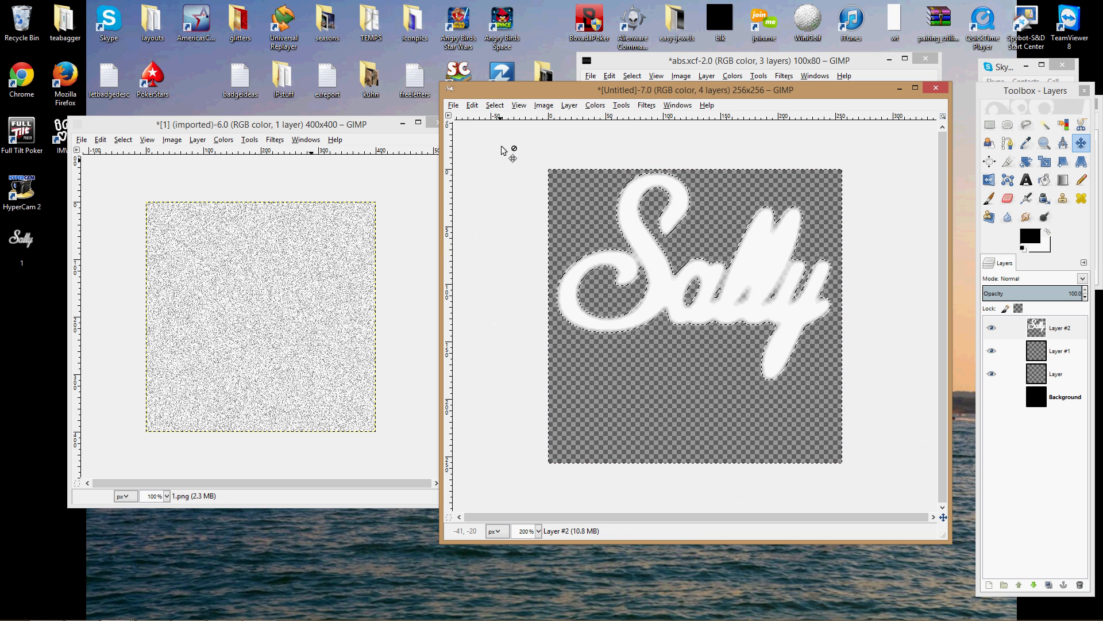
click(495, 105)
click(500, 135)
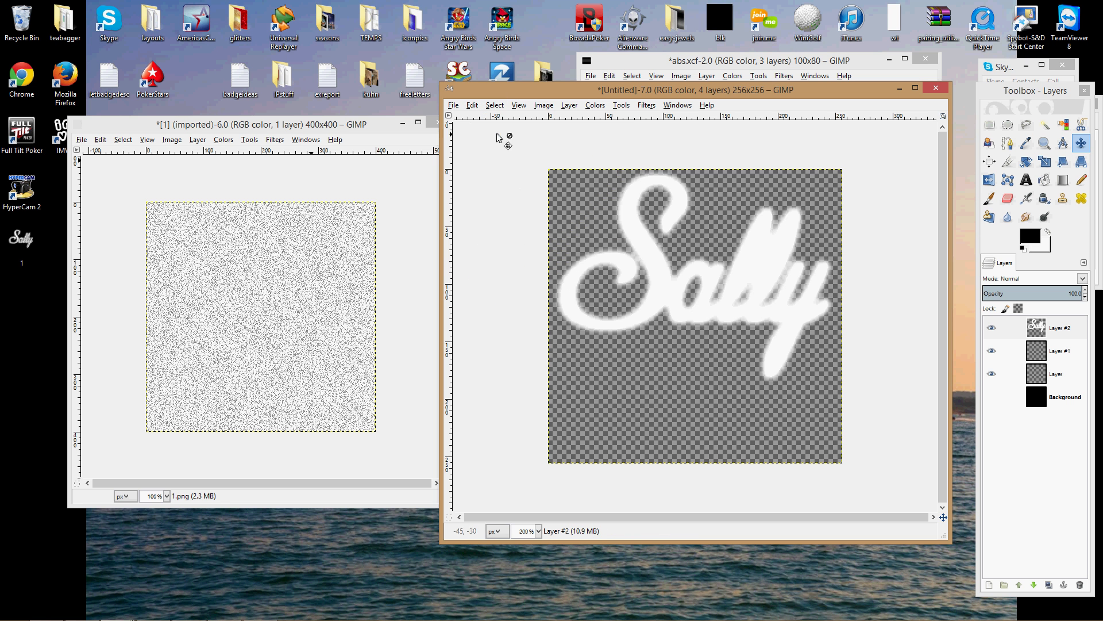
- Show the black Background layer behind the white lettering and export the image to the desktop as op.png
click(1003, 398)
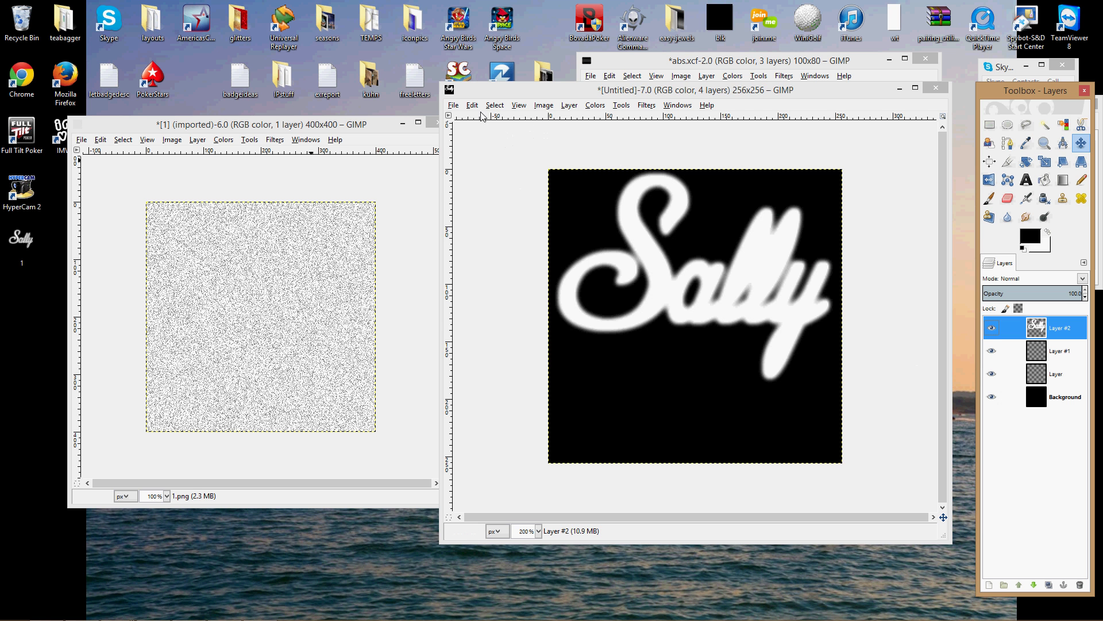
click(460, 107)
click(487, 266)
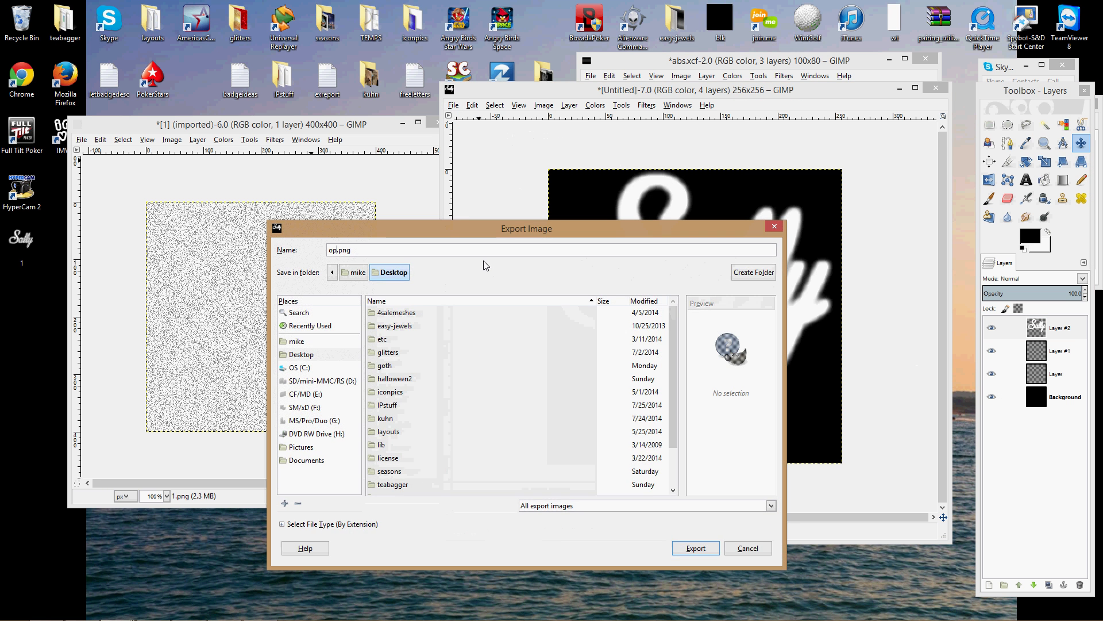
key(Return)
key(Return)
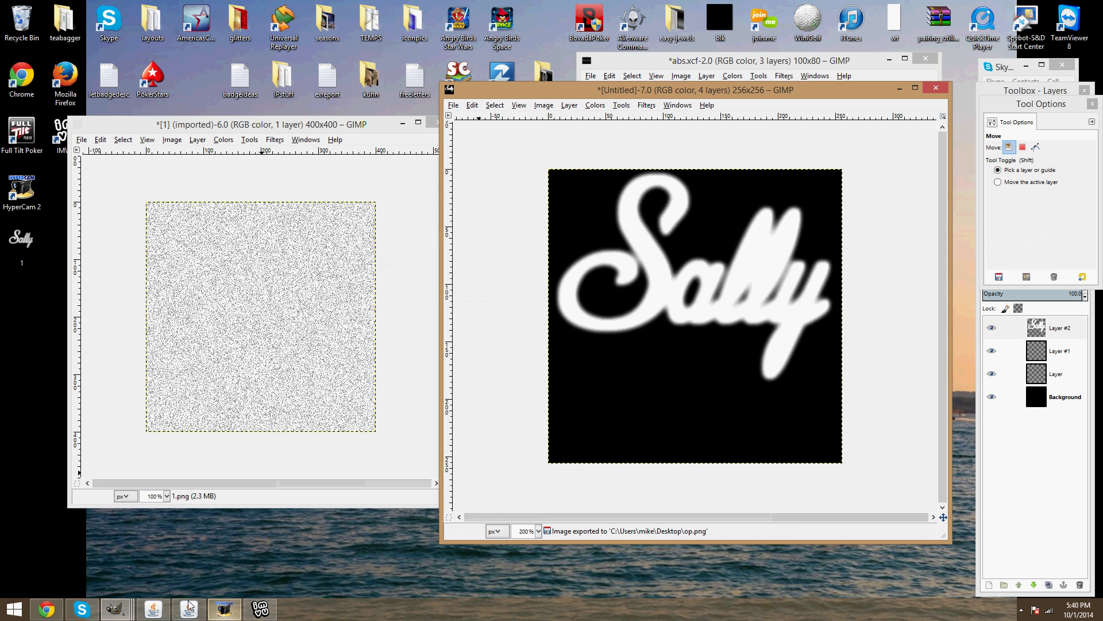
- Switch to the IMVU editor and load 1.png as the pendant material's texture and op.png as its opacity map
click(260, 609)
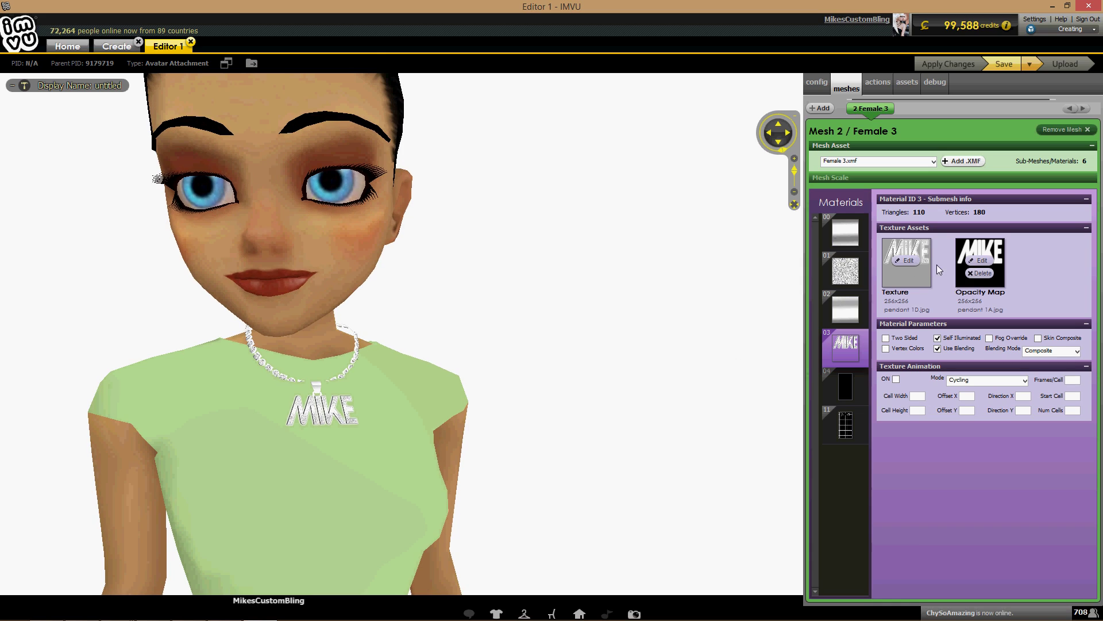
click(906, 262)
scroll(403, 242, down, 3)
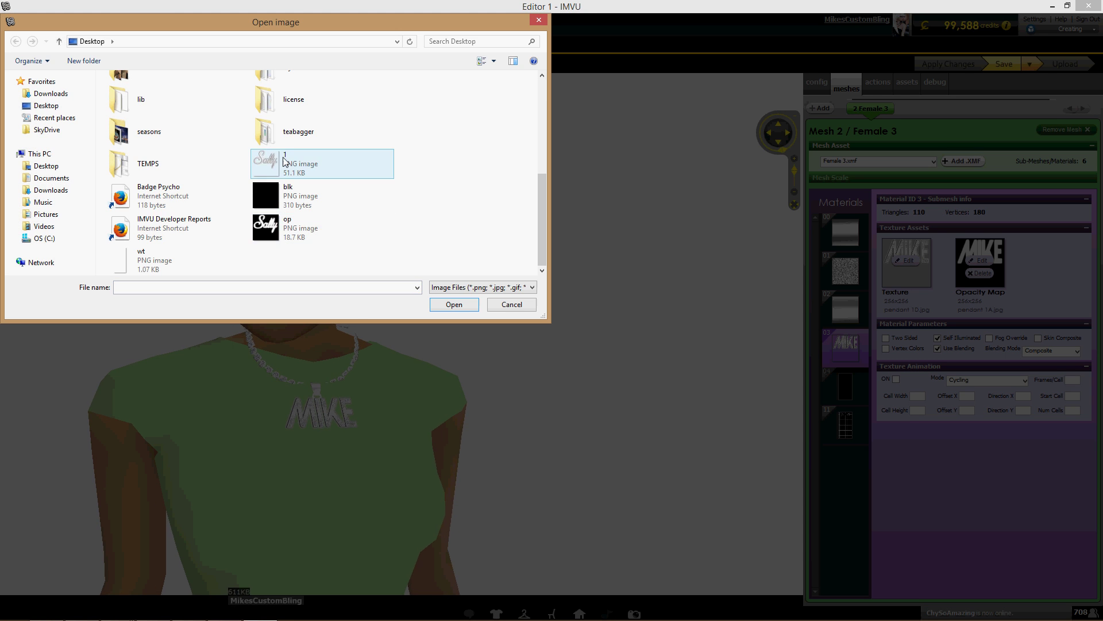
double_click(313, 163)
click(980, 261)
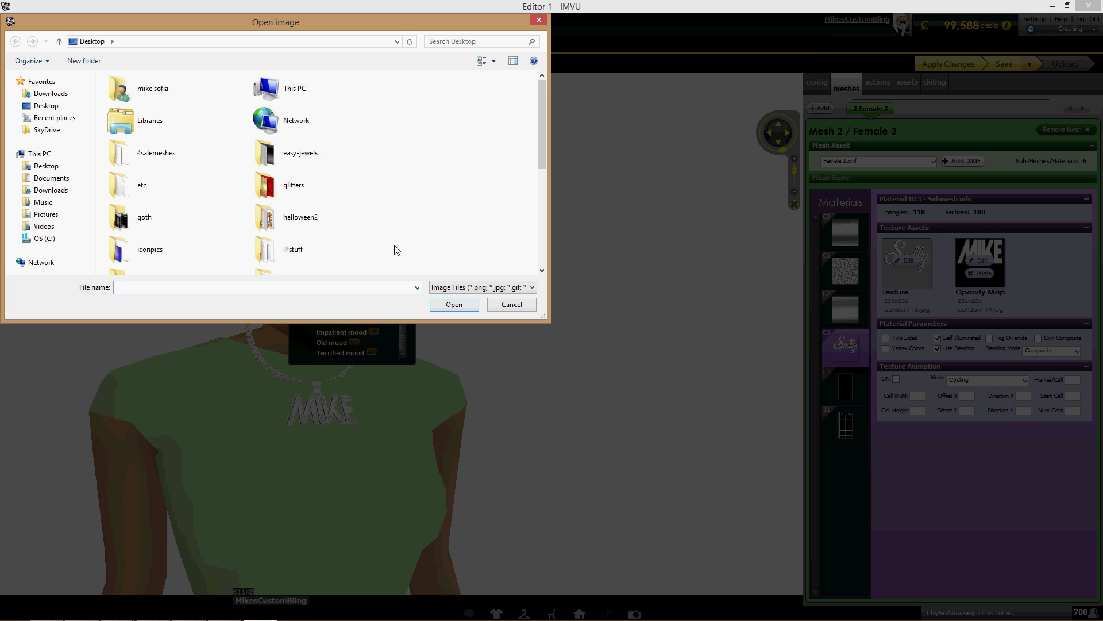
double_click(312, 229)
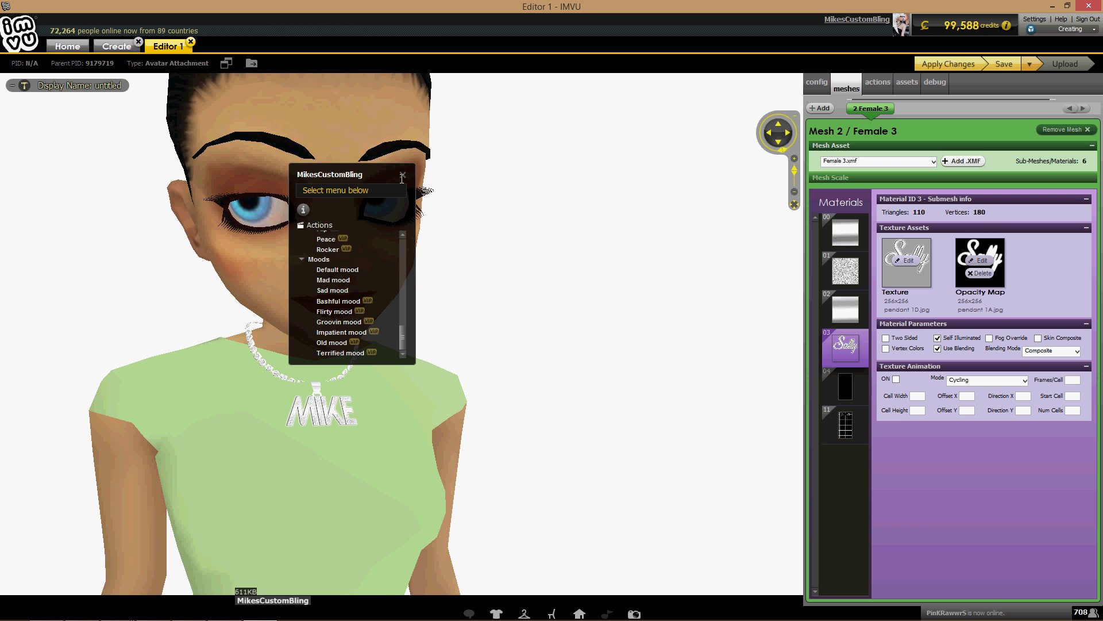
click(403, 175)
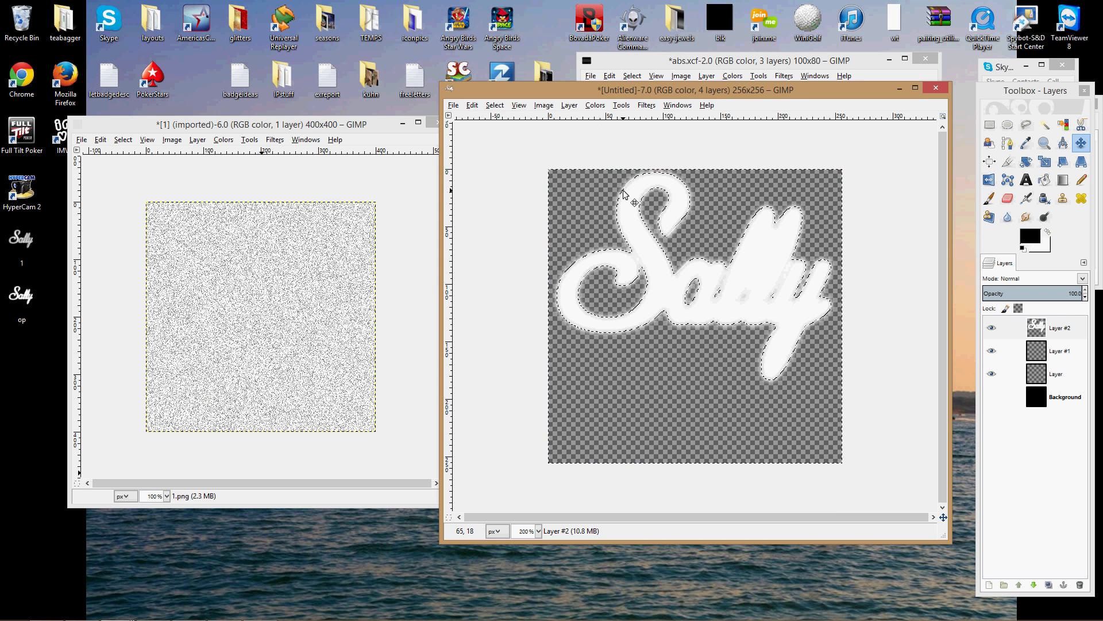
- In GIMP, deselect everything, then overwrite op.png with the white lettering shown over the black Background layer
click(495, 106)
click(517, 135)
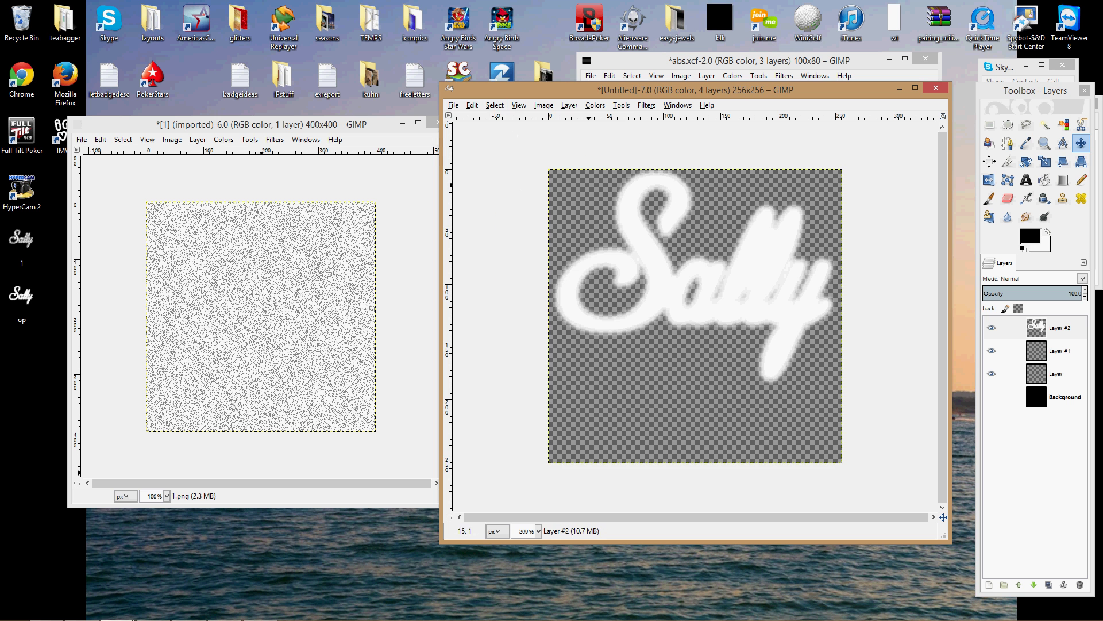
click(992, 397)
click(453, 106)
click(486, 250)
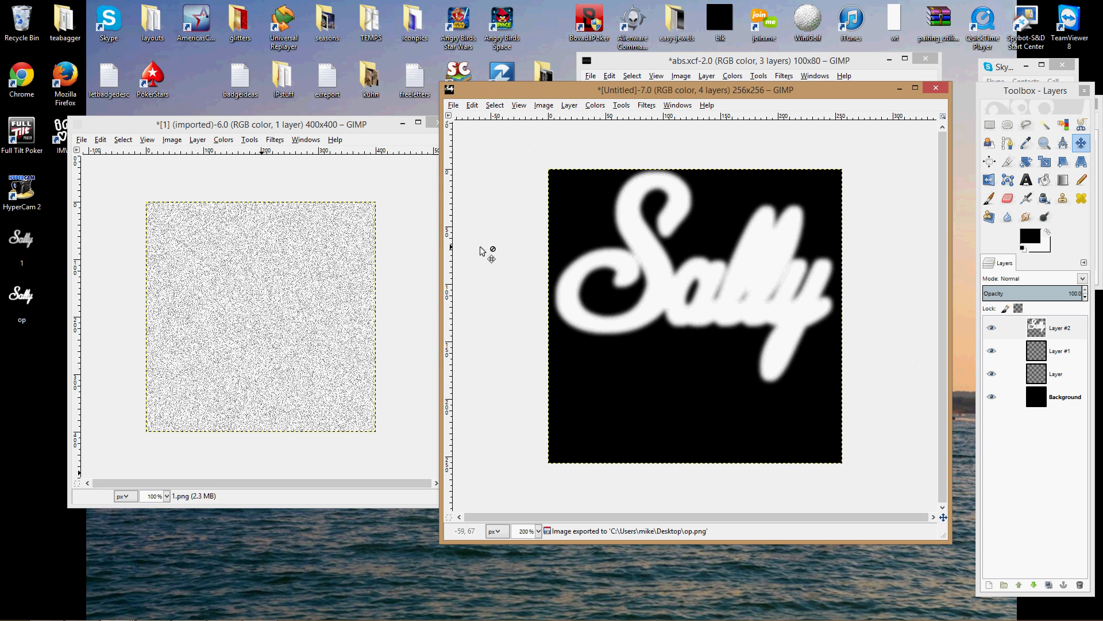
- Switch to the IMVU editor and reload op.png as the pendant material's opacity map
click(247, 613)
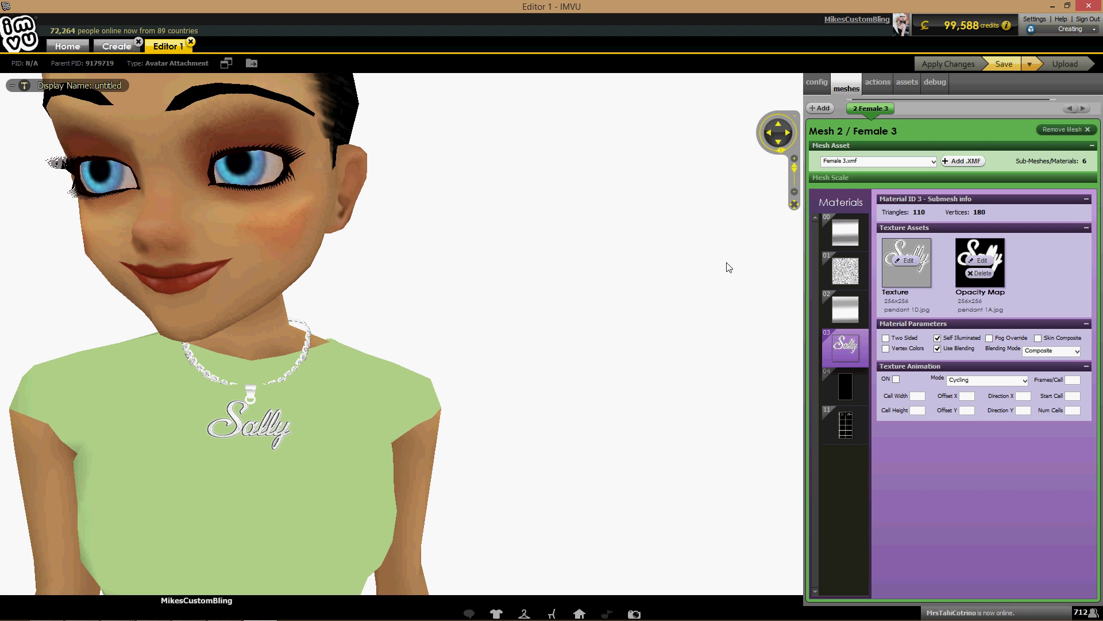
scroll(460, 247, down, 5)
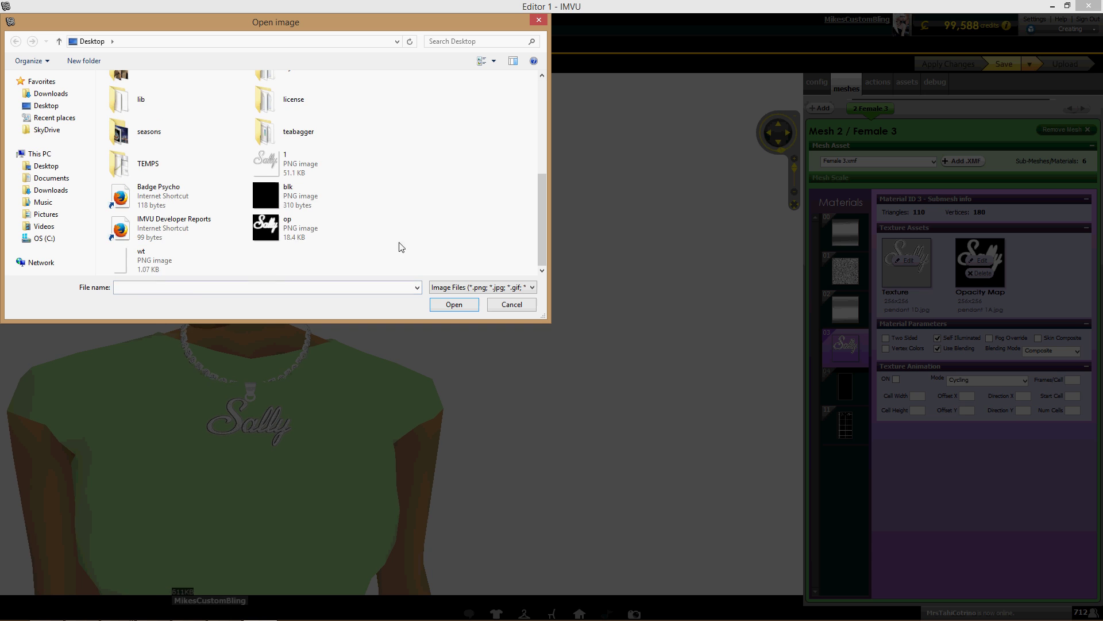
double_click(287, 246)
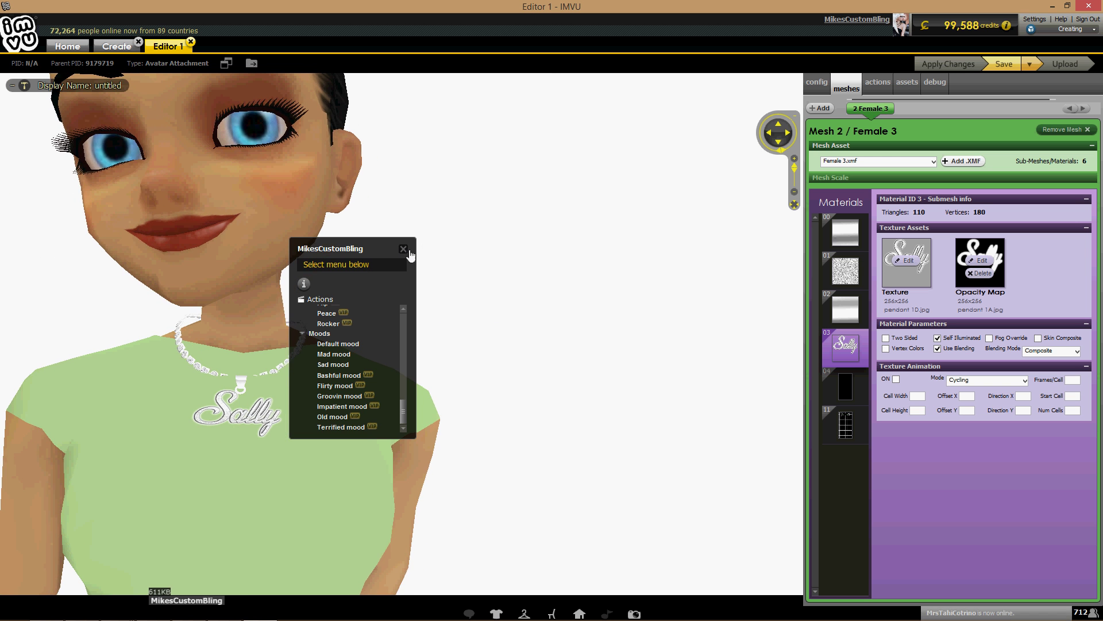
click(404, 249)
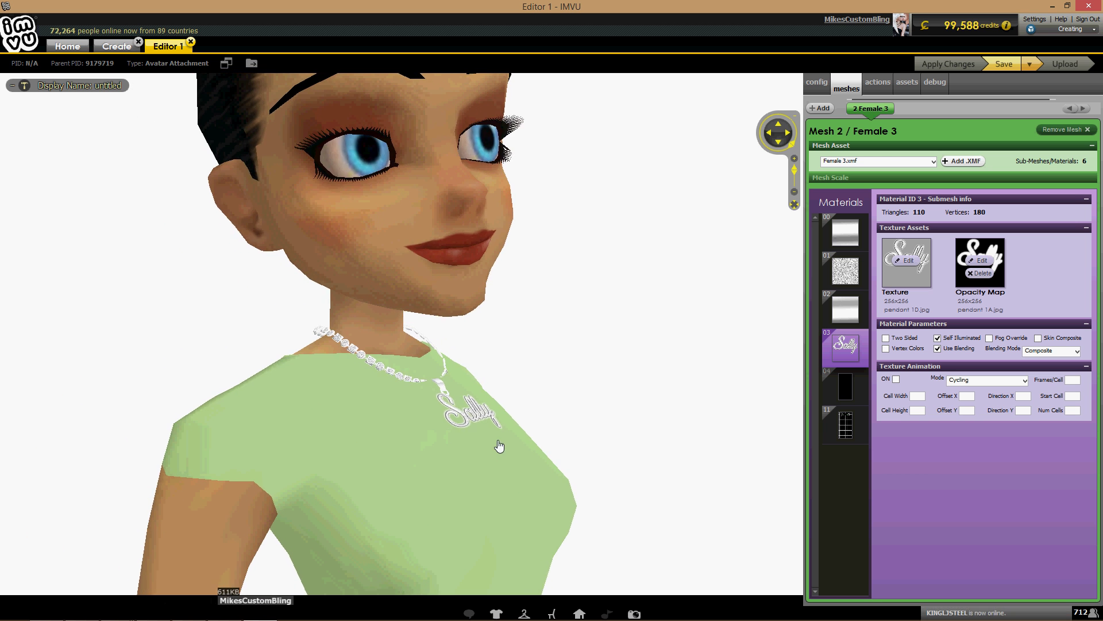
scroll(616, 382, up, 3)
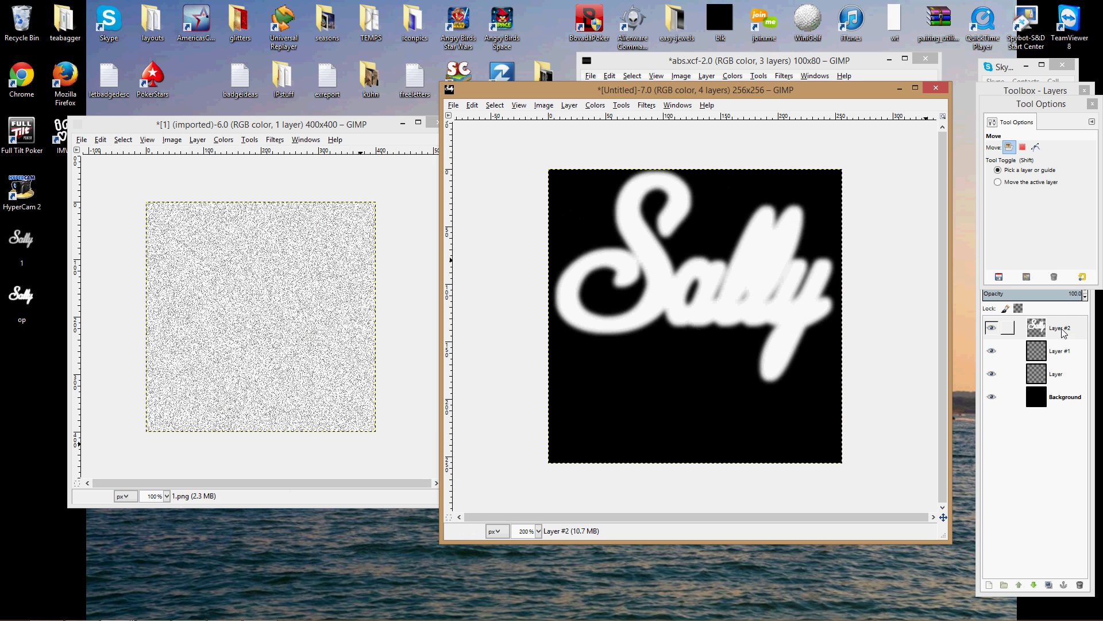
- Examine the upper edge of the S in the GIMP lettering up close and compare it with the pendant in the IMVU editor
click(1038, 325)
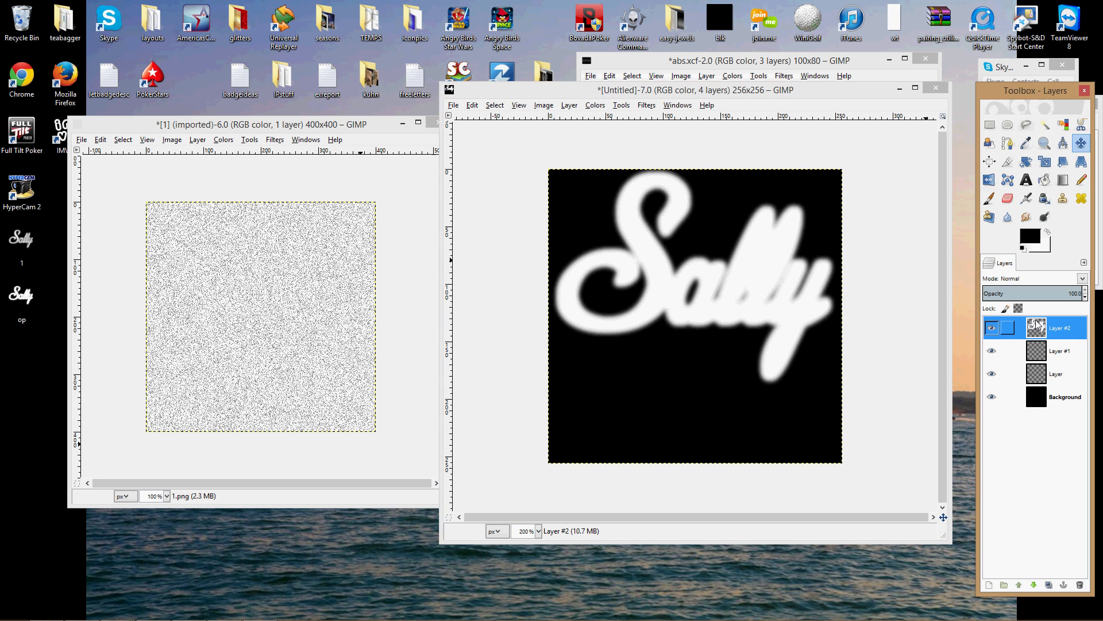
click(1044, 143)
click(629, 161)
click(629, 161)
click(629, 162)
click(627, 162)
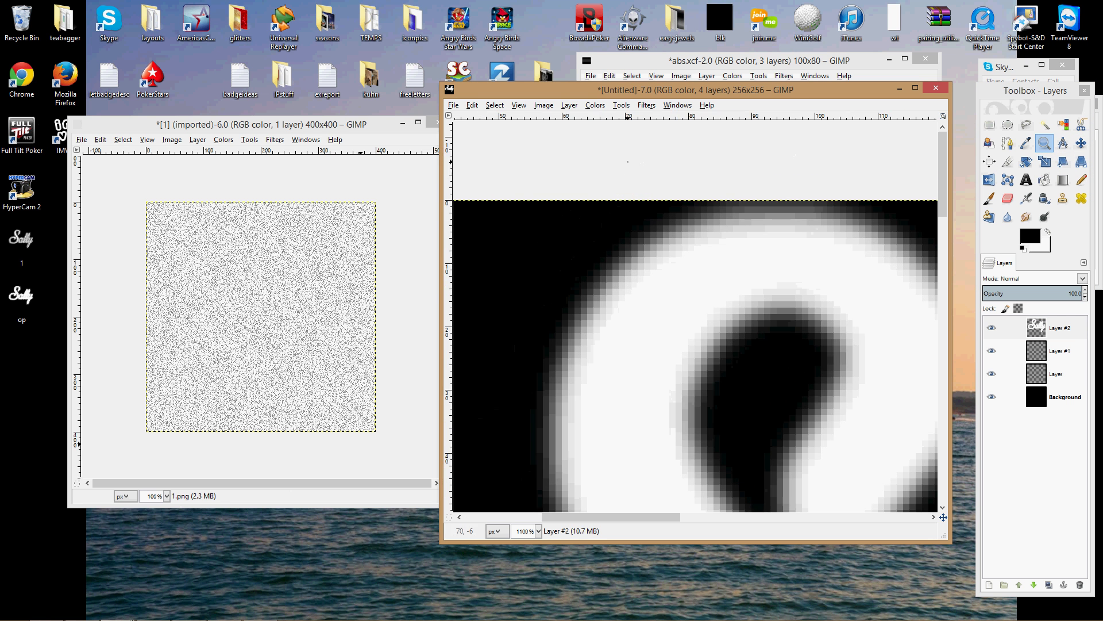
click(628, 161)
click(628, 162)
drag(612, 518, 657, 516)
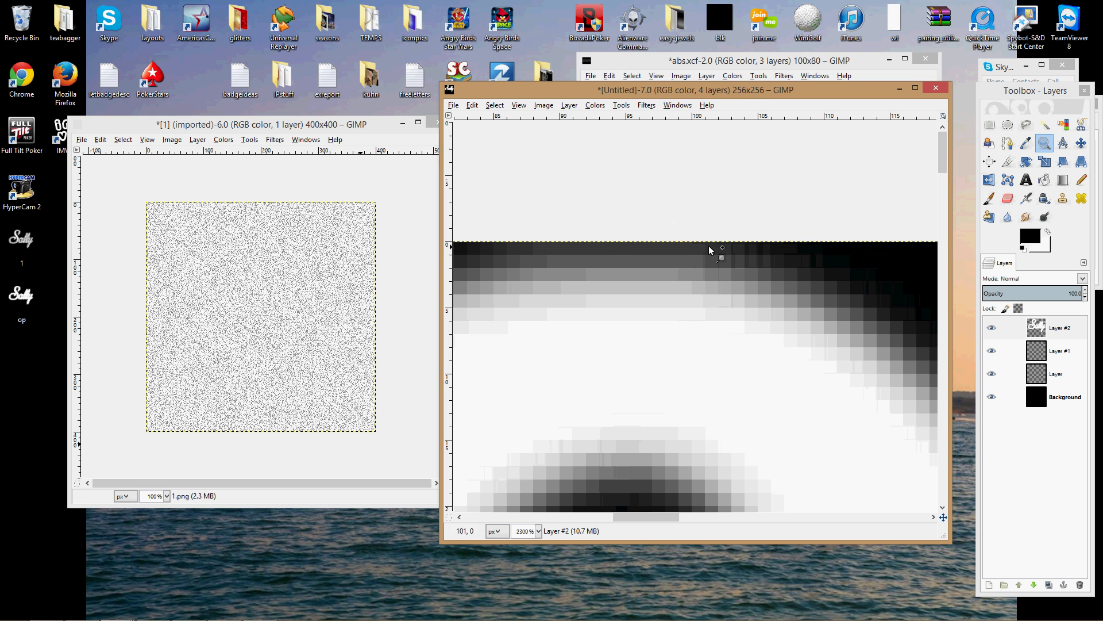
drag(443, 371, 122, 370)
click(1044, 144)
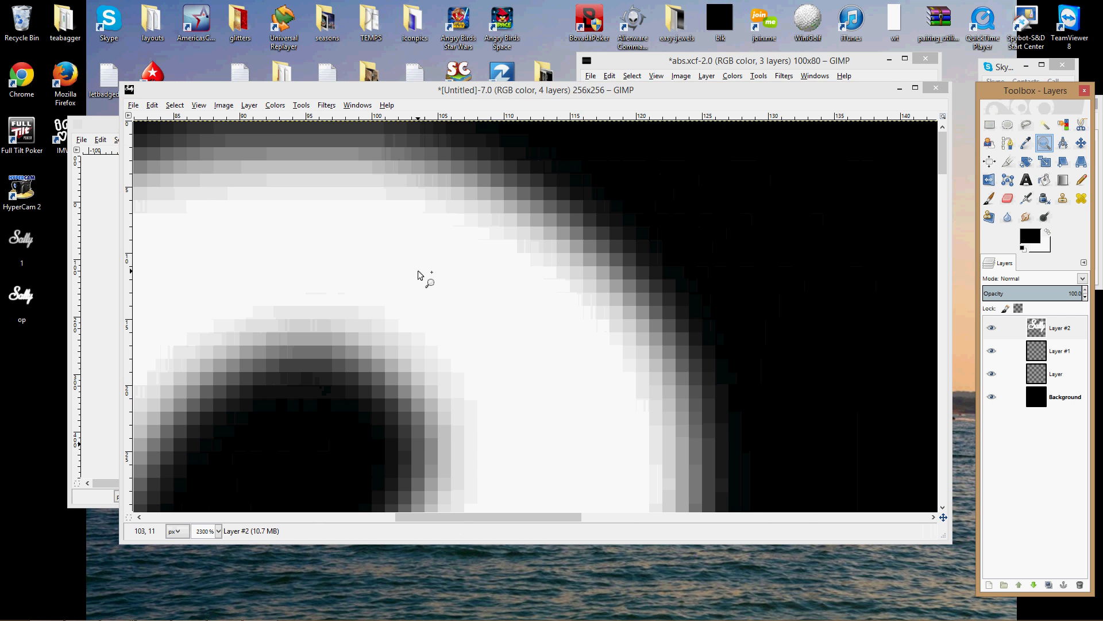
scroll(418, 270, down, 7)
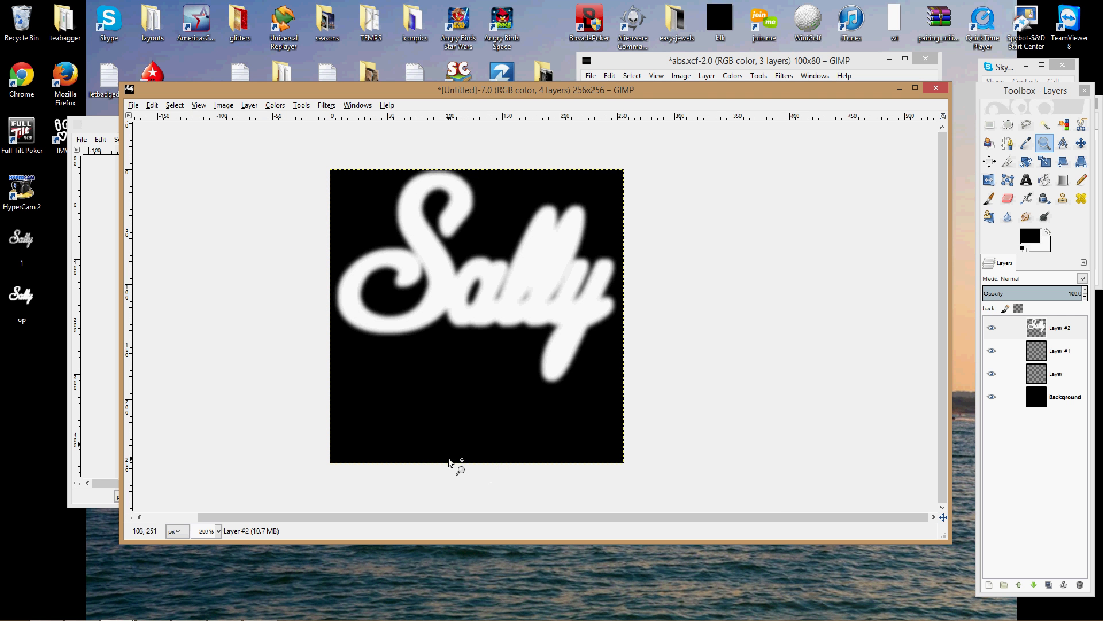
mouse_move(156, 614)
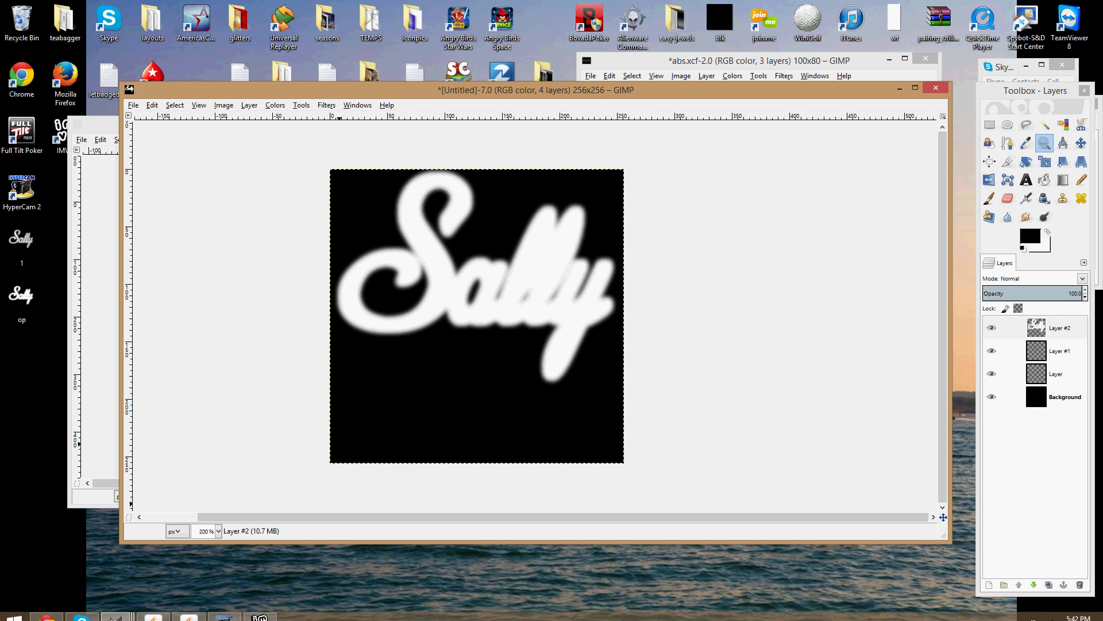
click(251, 616)
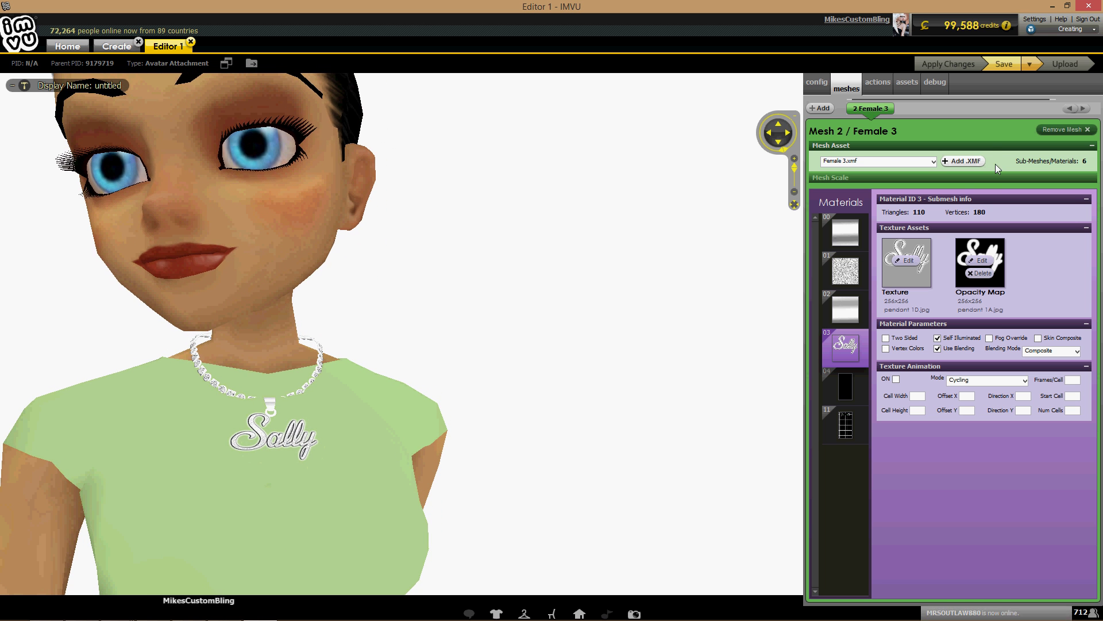
click(1054, 6)
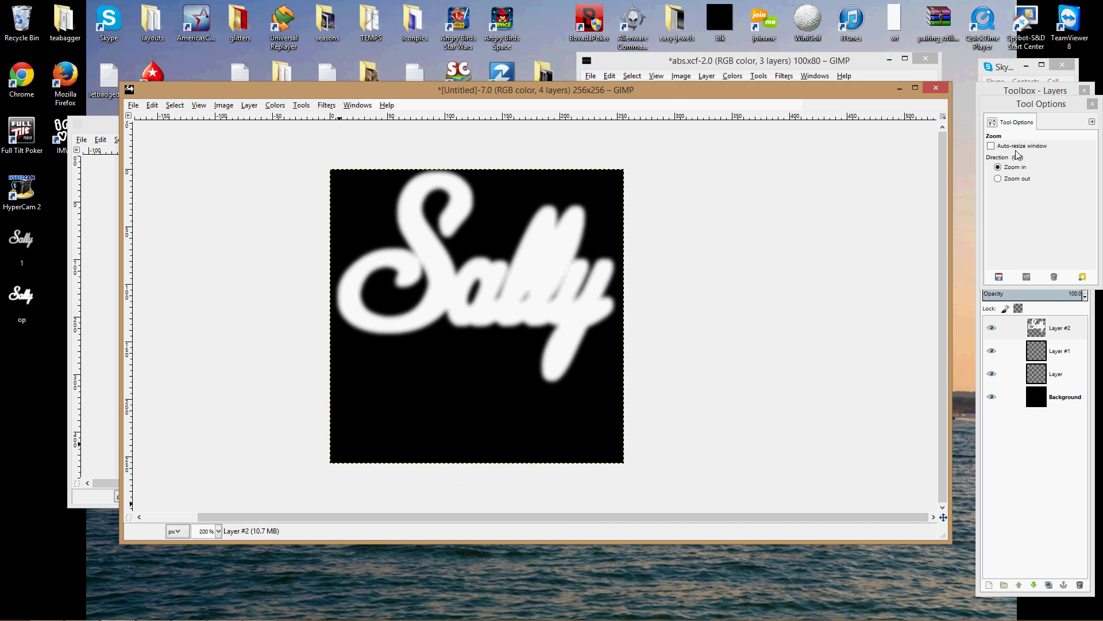
- Mark a rectangular strip about 81 × 3 px across the upper edge of the S and overwrite op.png with the image
click(1027, 328)
click(478, 202)
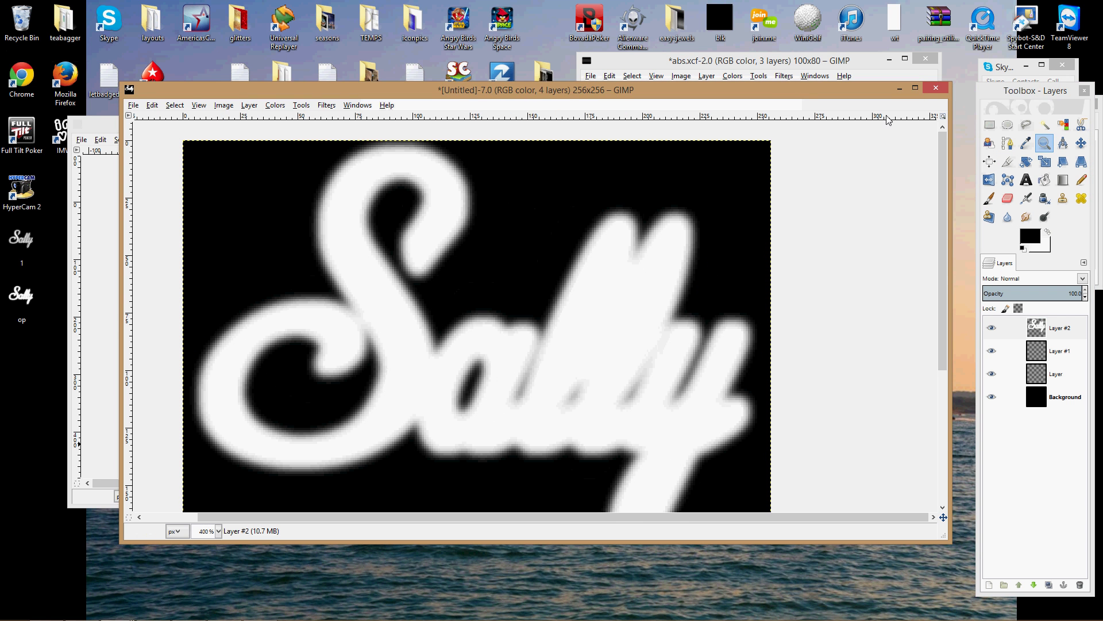
click(991, 124)
drag(306, 132, 381, 139)
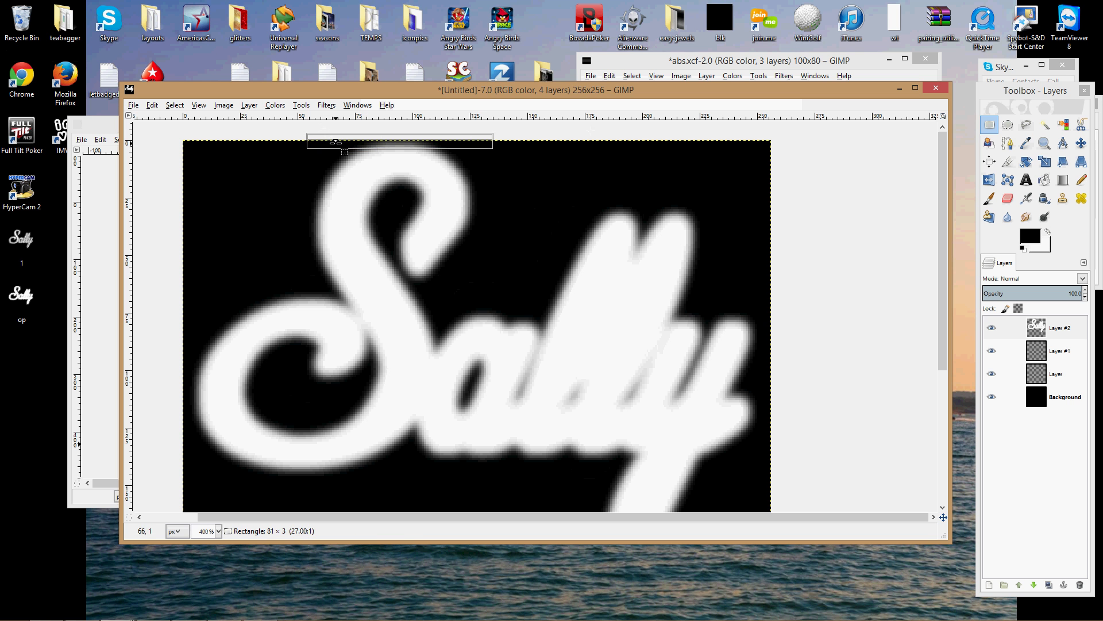
drag(338, 145, 337, 145)
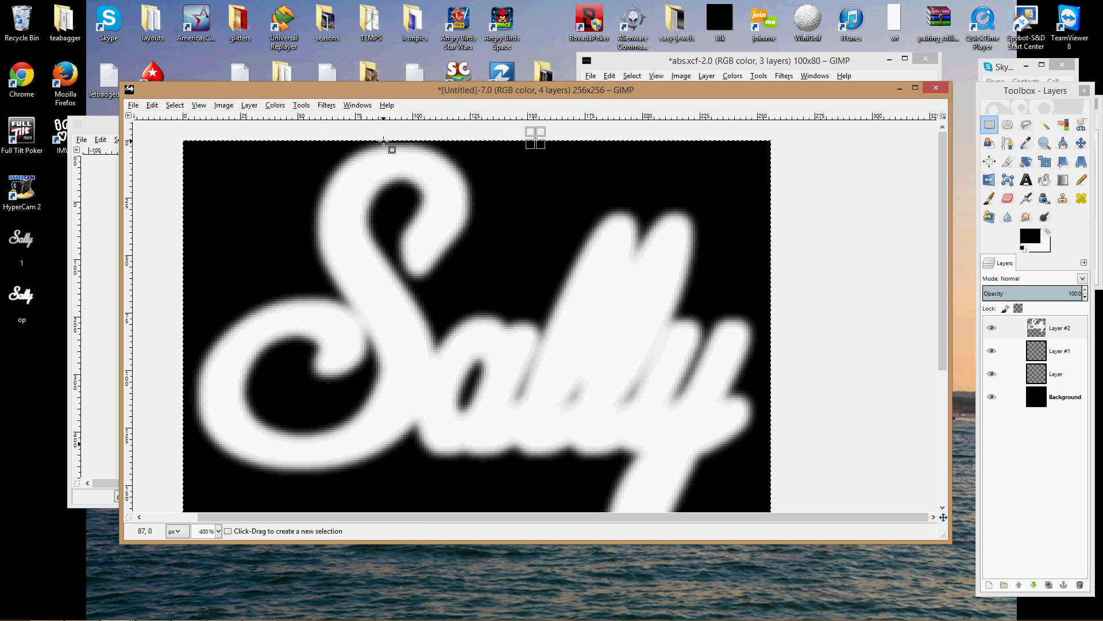
click(131, 106)
click(175, 250)
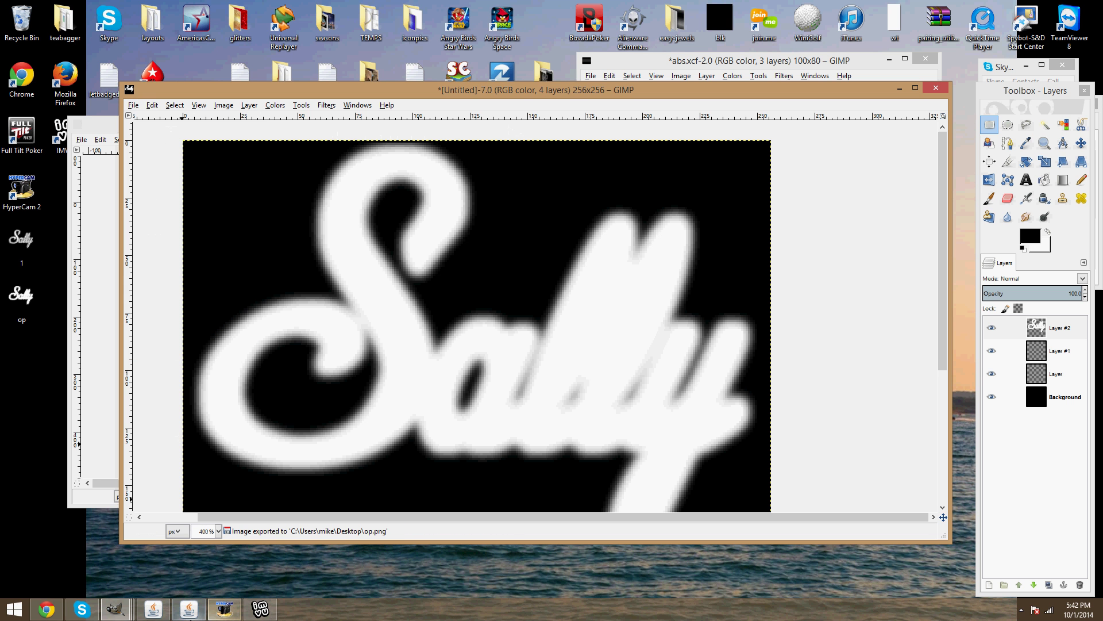
- Switch to the IMVU editor, reload op.png as the pendant material's opacity map and apply the changes
click(260, 609)
click(982, 260)
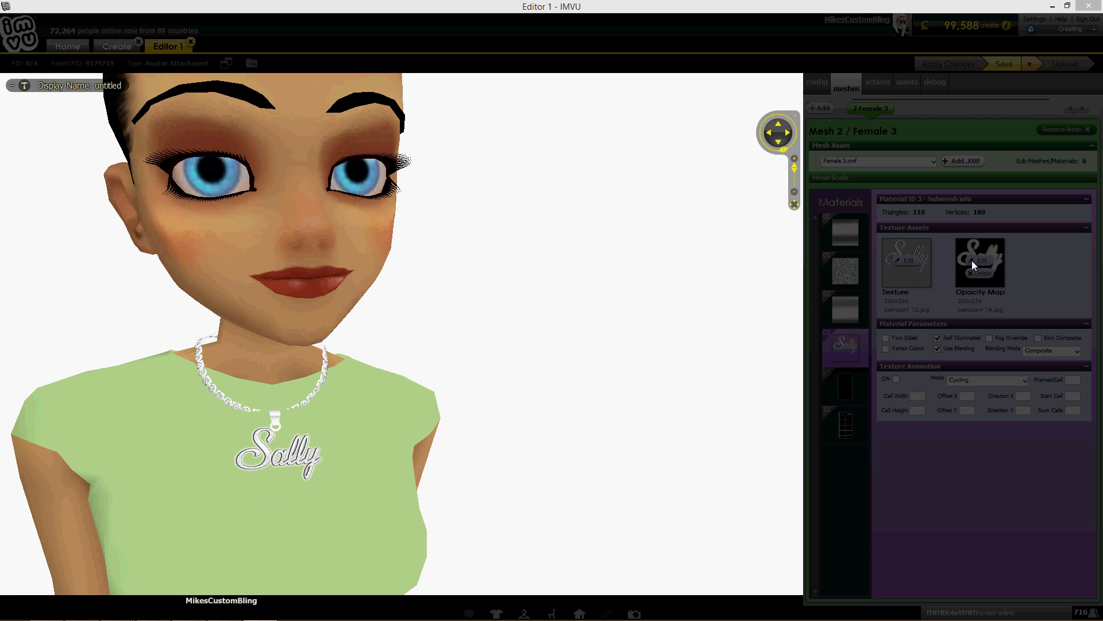
scroll(470, 246, down, 5)
double_click(305, 230)
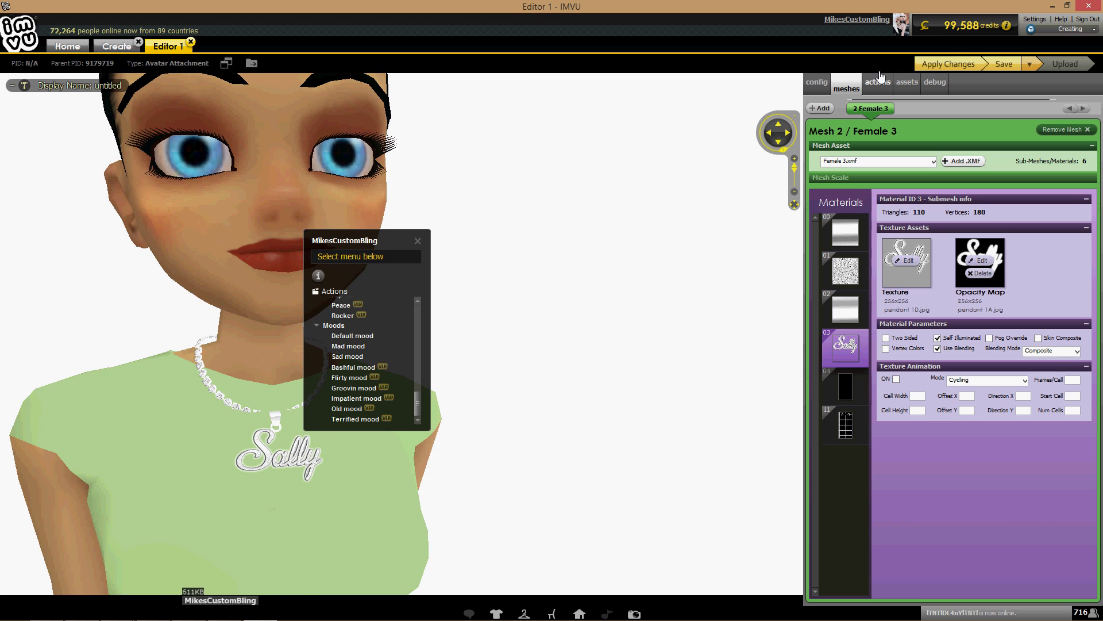
click(934, 63)
click(418, 240)
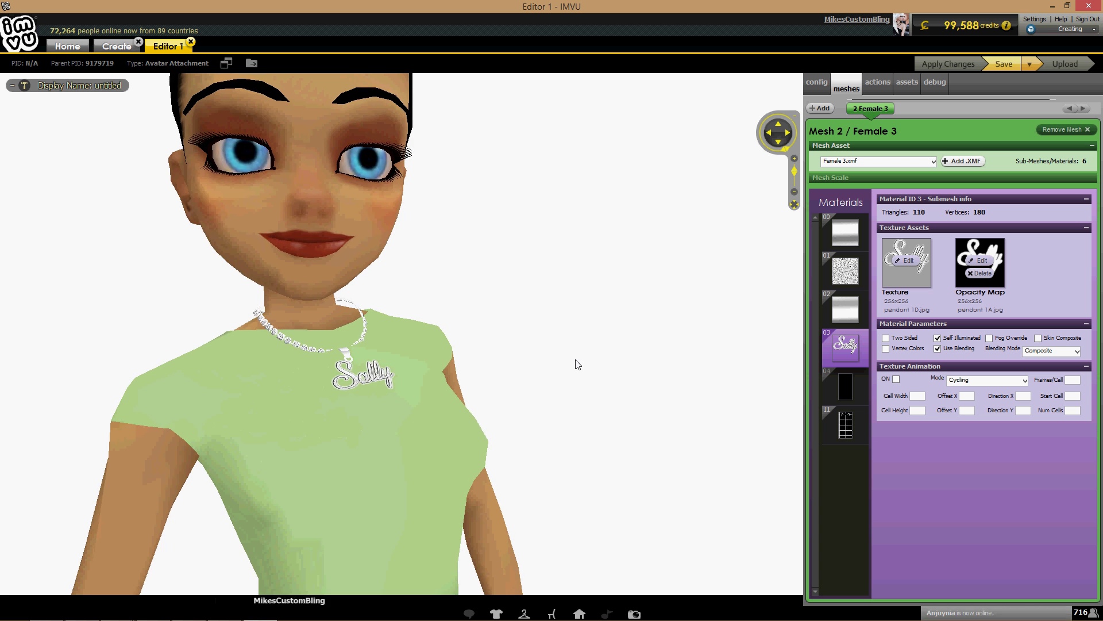
drag(577, 364, 512, 372)
scroll(581, 352, up, 5)
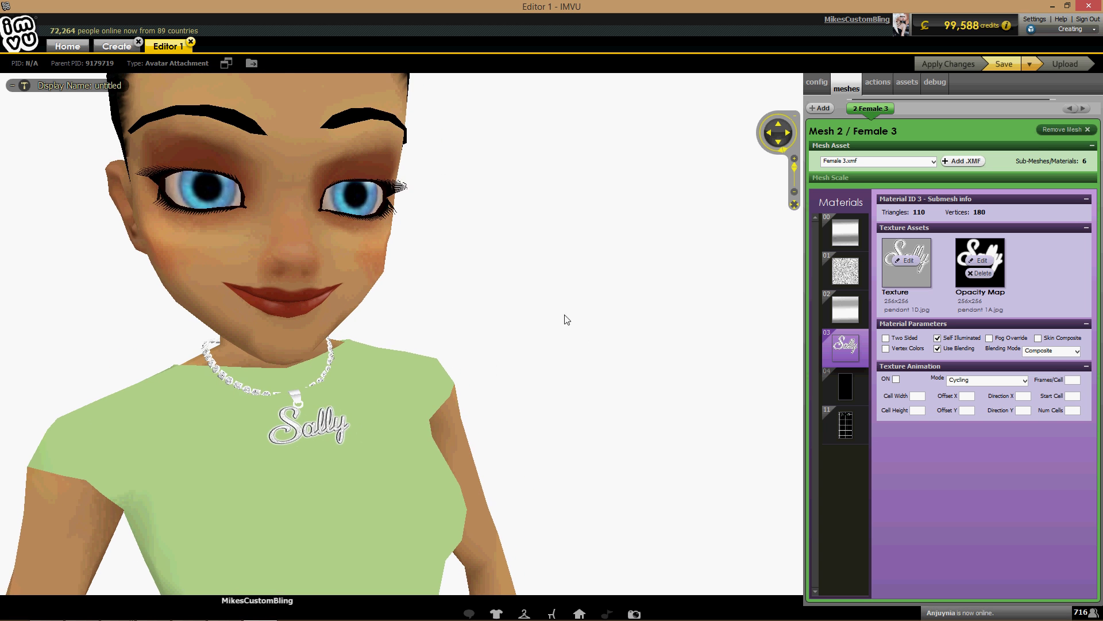
mouse_move(557, 320)
mouse_down()
mouse_move(538, 362)
mouse_move(647, 370)
mouse_move(657, 365)
mouse_move(623, 357)
mouse_move(616, 366)
mouse_move(635, 364)
mouse_move(687, 301)
mouse_move(661, 313)
mouse_move(692, 320)
mouse_move(675, 343)
mouse_move(687, 264)
mouse_move(653, 261)
mouse_move(722, 281)
mouse_move(774, 256)
mouse_move(724, 228)
mouse_move(665, 221)
mouse_move(649, 230)
mouse_move(663, 244)
mouse_move(655, 260)
mouse_move(627, 266)
mouse_move(650, 266)
mouse_move(609, 261)
mouse_up()
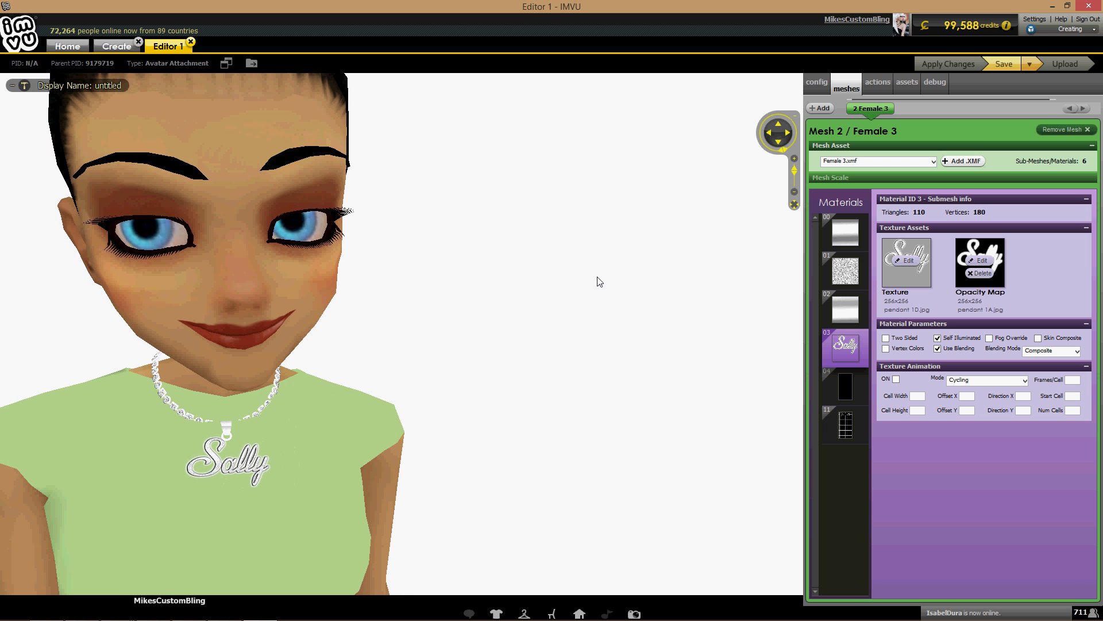
scroll(598, 274, up, 2)
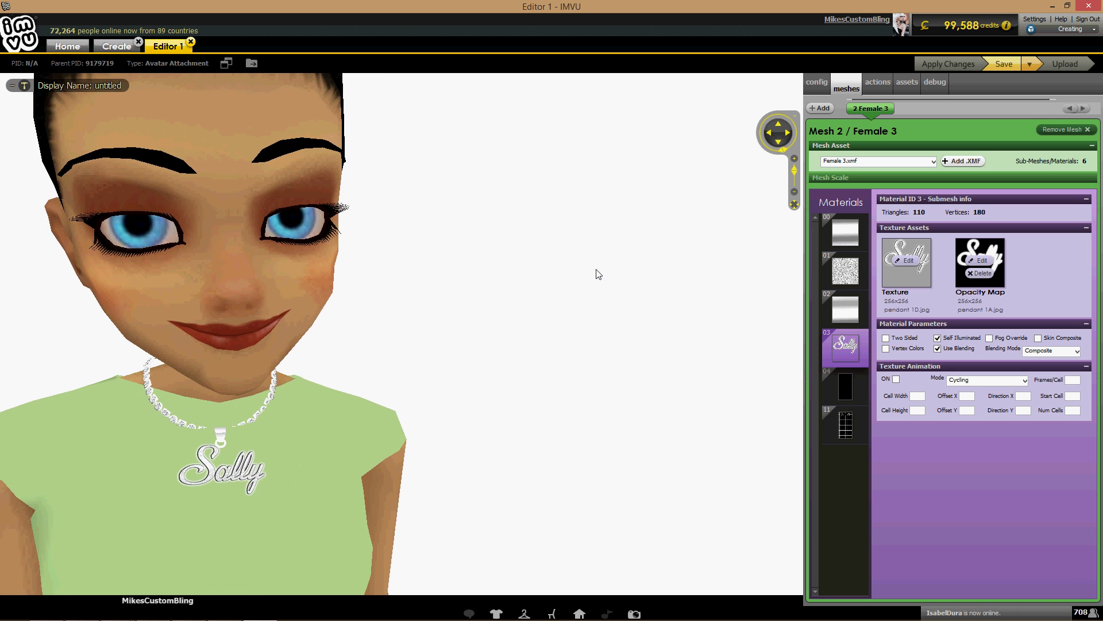
- Return to GIMP and close the Tool Options window
click(1052, 7)
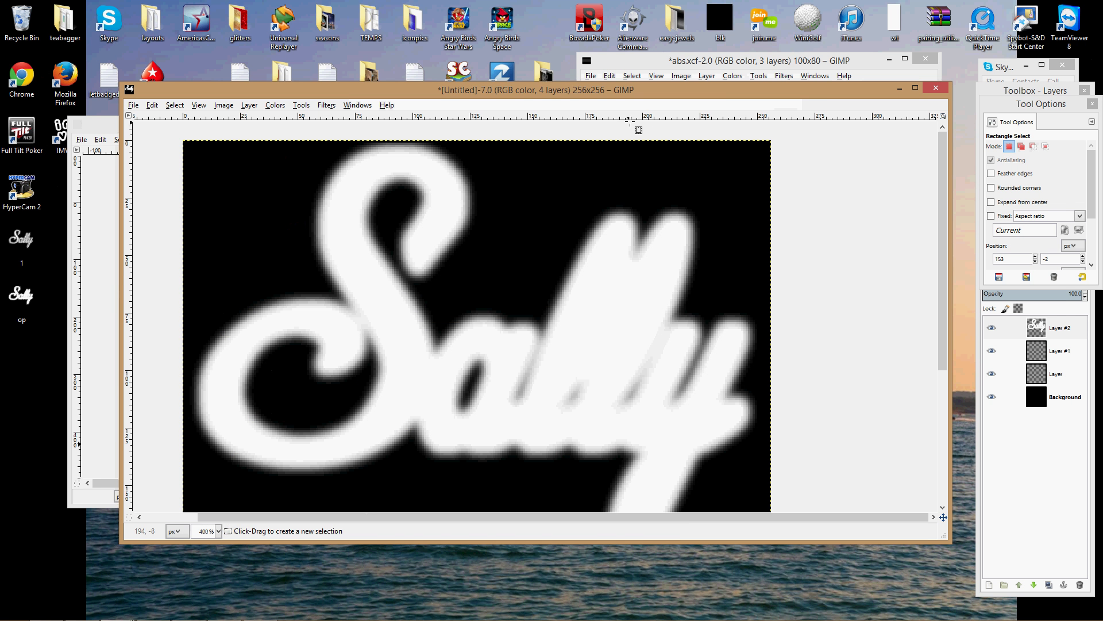
click(1092, 104)
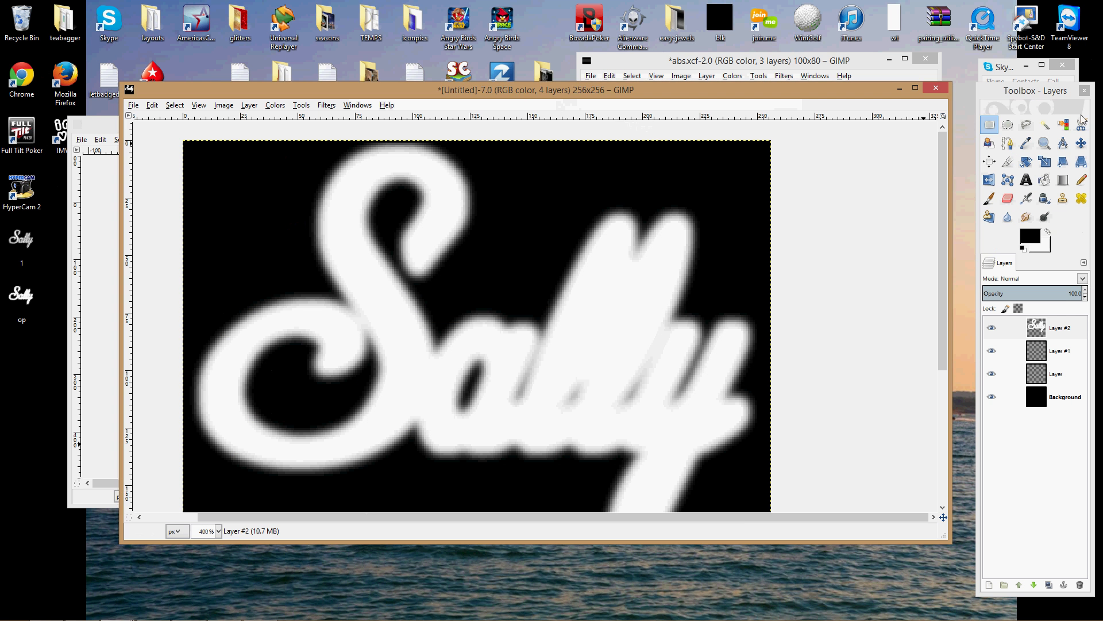
- Zoom the lettering image out to 150% and resize and move its window so it sits beside the 1.png image window
ctrl+click(698, 236)
ctrl+click(699, 237)
ctrl+click(698, 237)
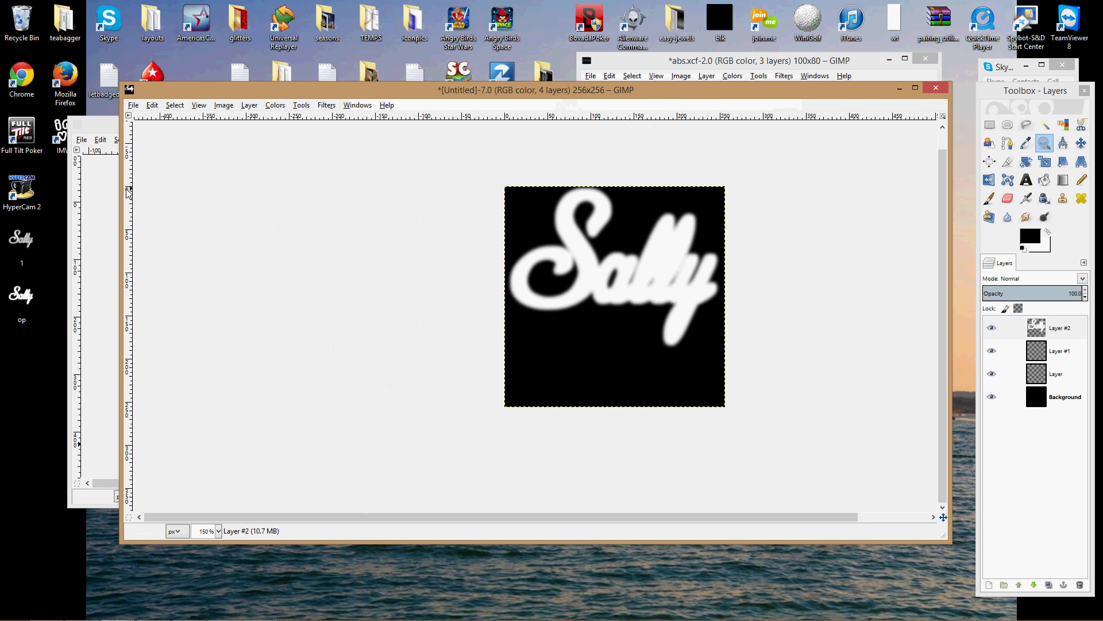
drag(121, 192, 460, 194)
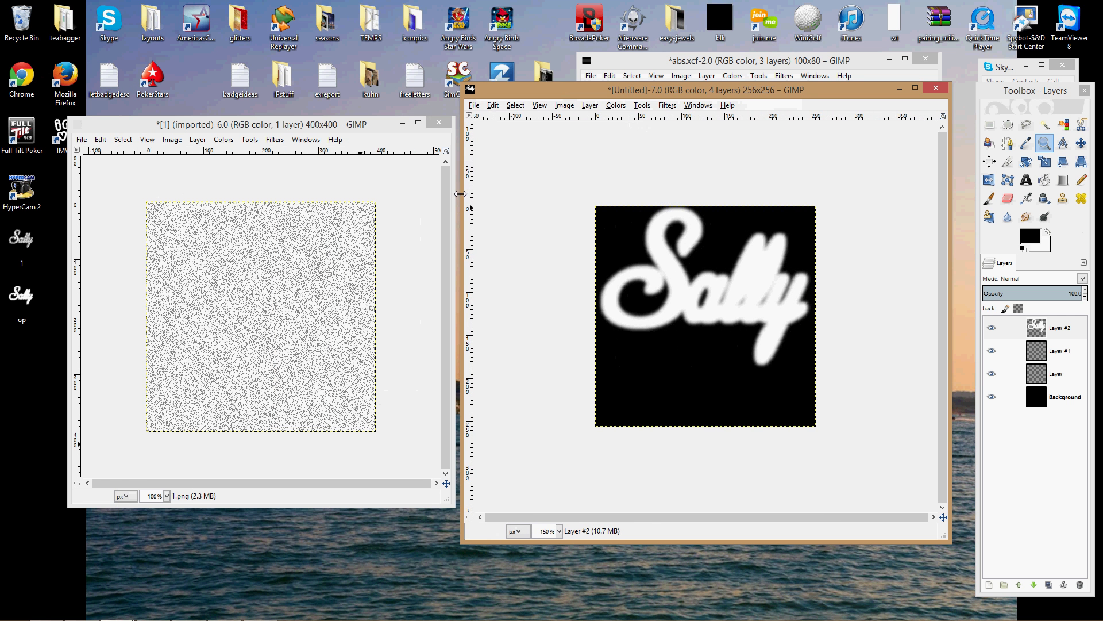
drag(497, 84, 500, 119)
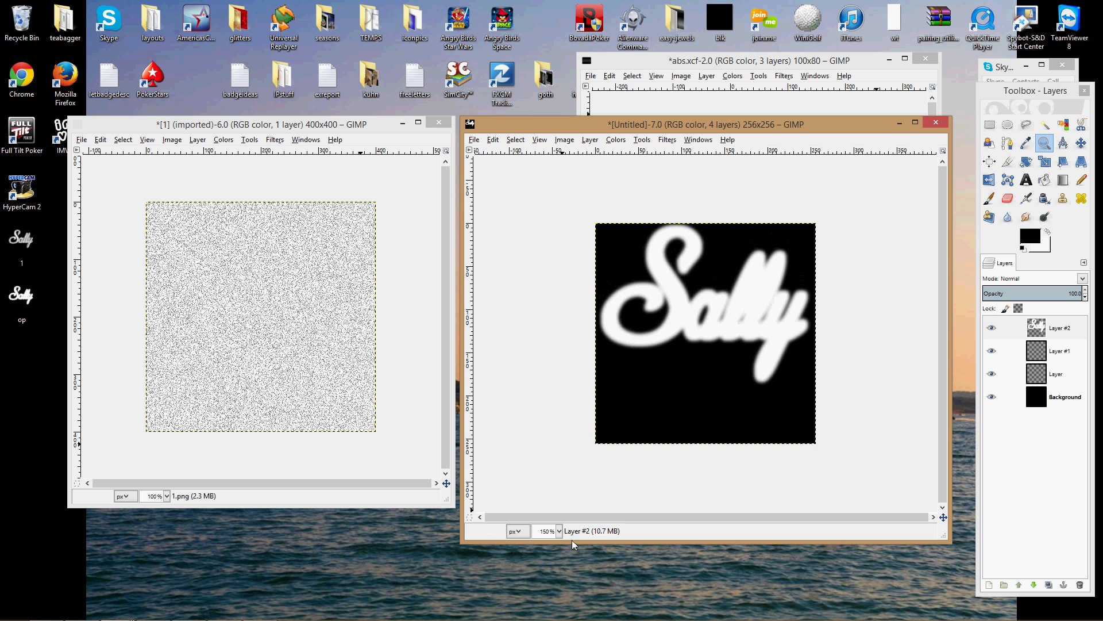
drag(577, 544, 571, 509)
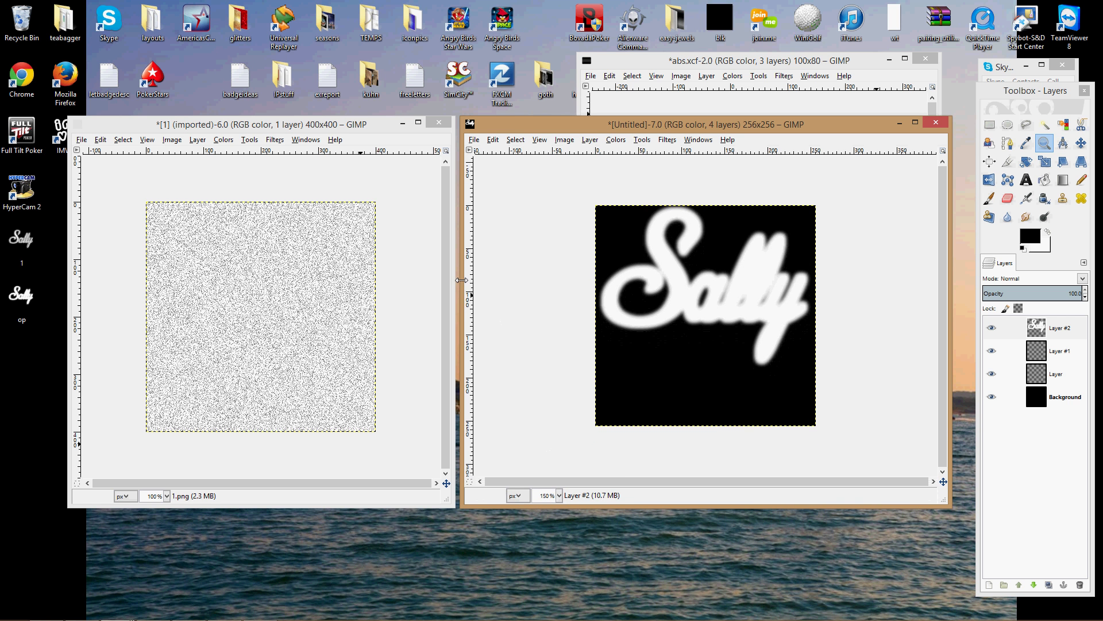
drag(461, 279, 459, 279)
- Switch to Chrome, open the product list of the 3d Opacity Charm Female's creator and show derivable products only
mouse_move(221, 616)
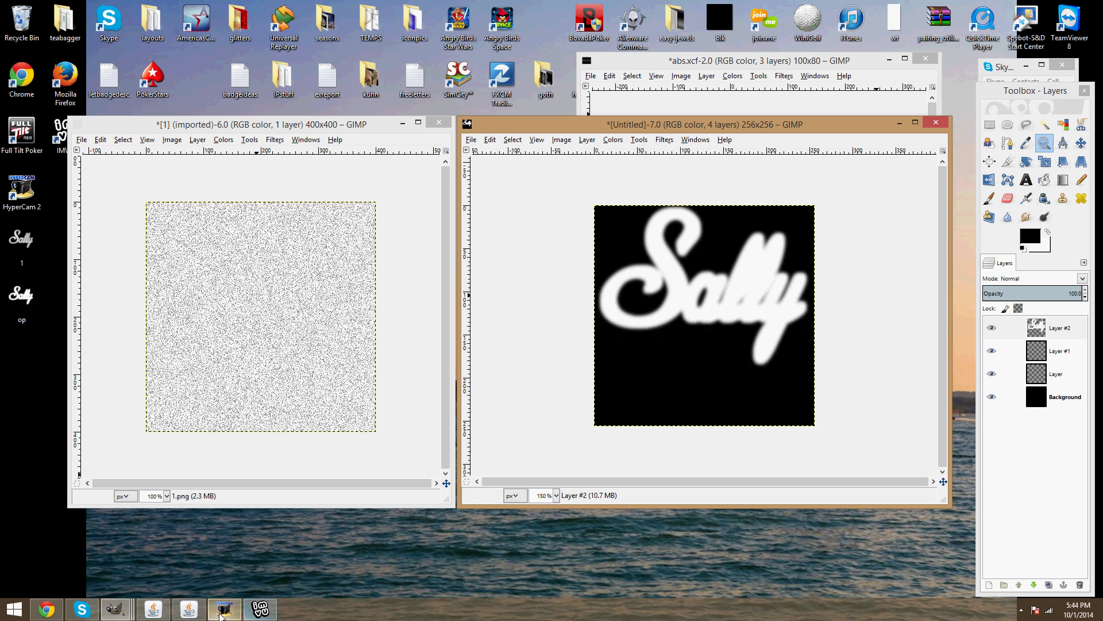
click(45, 609)
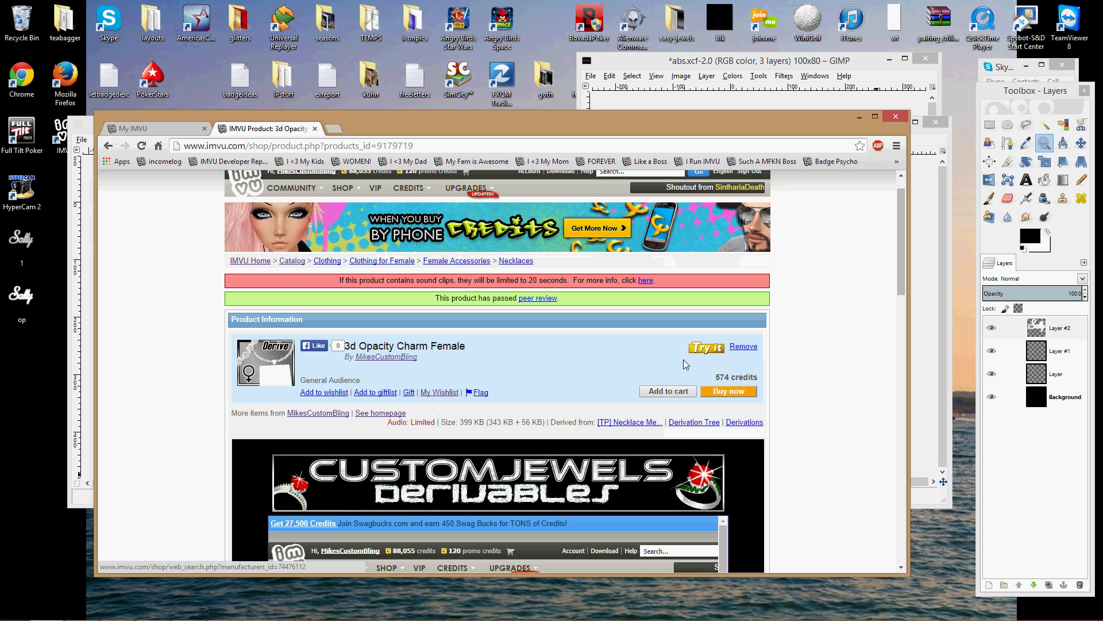
scroll(856, 343, down, 6)
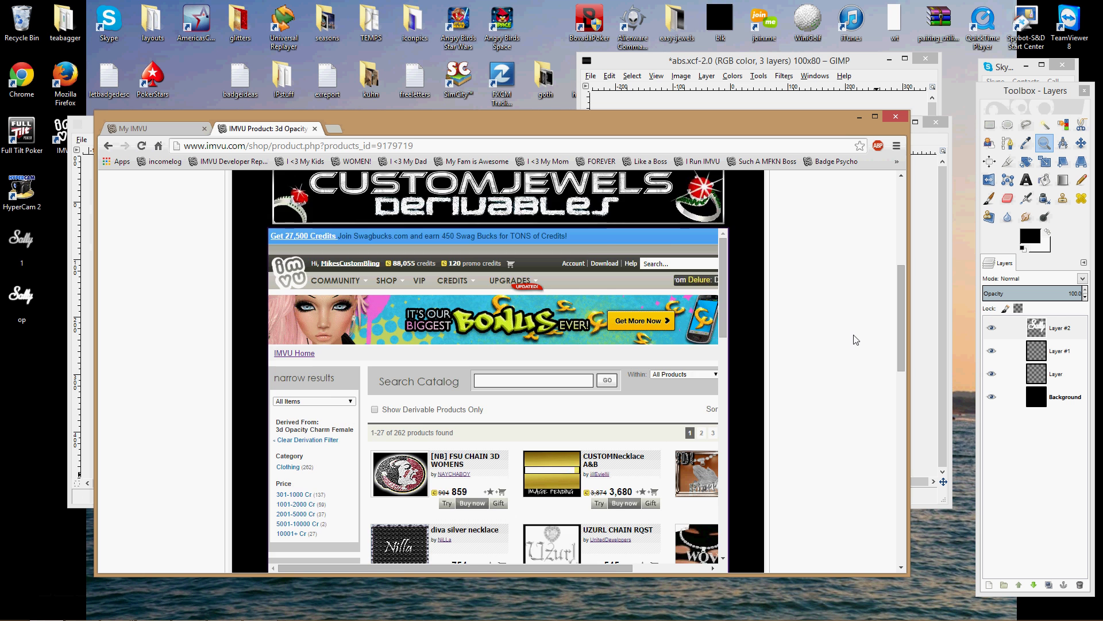
scroll(854, 341, up, 6)
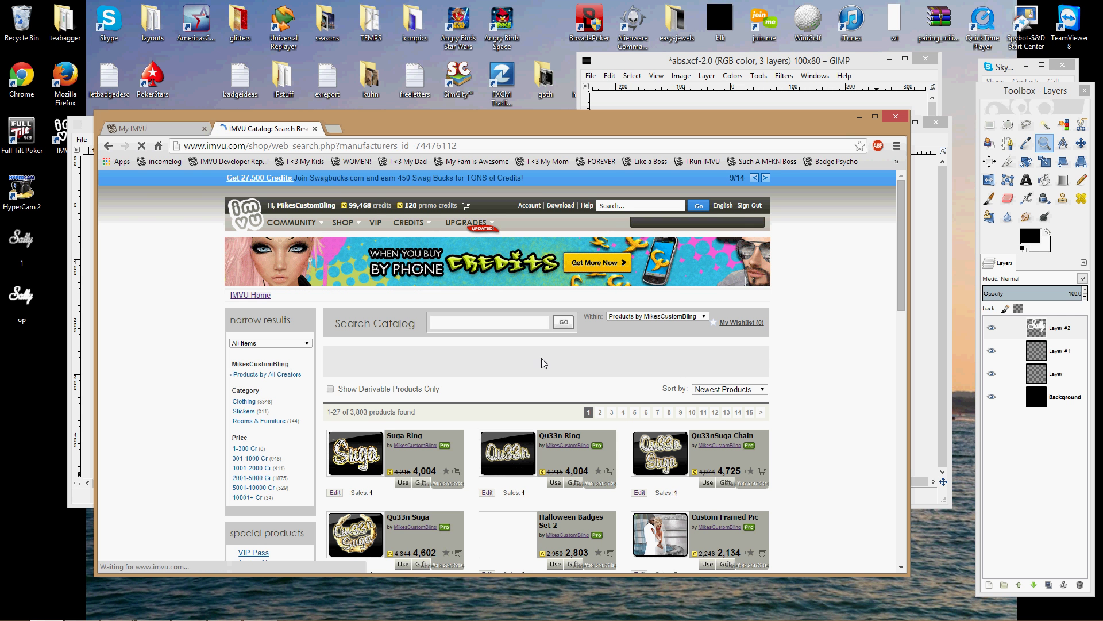
click(331, 389)
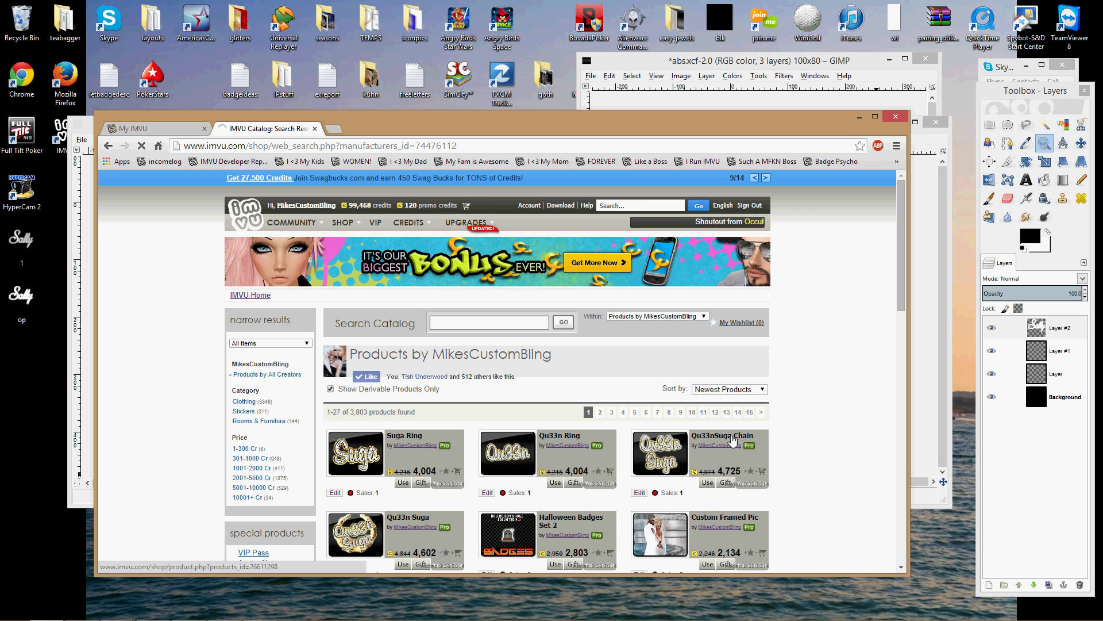
- Page through the creator's derivable products to the last results page, page 54
click(750, 413)
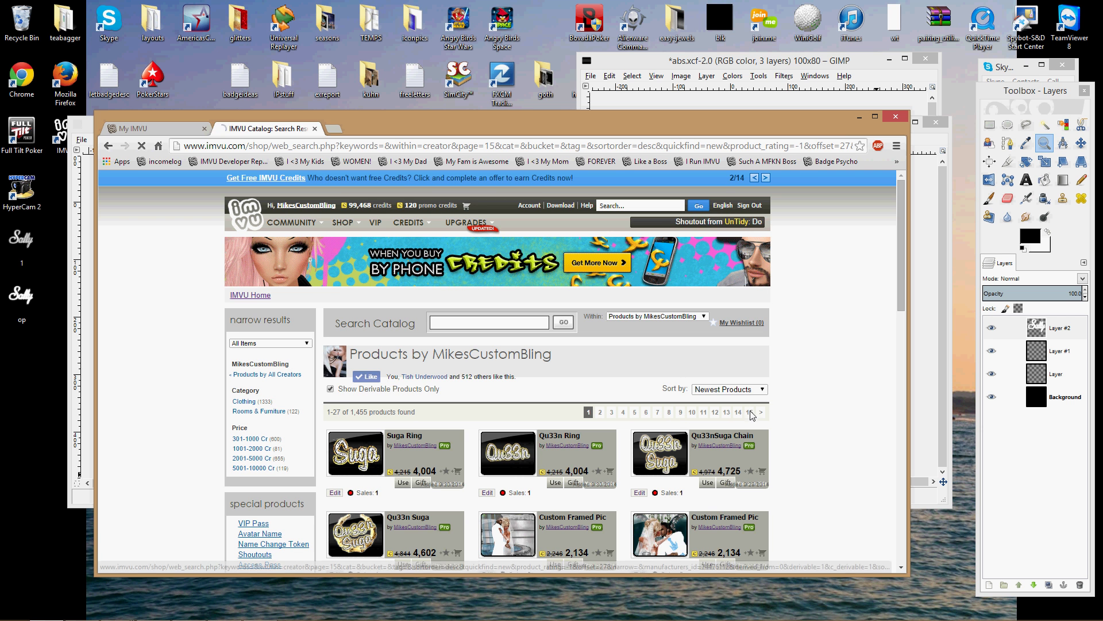
click(750, 412)
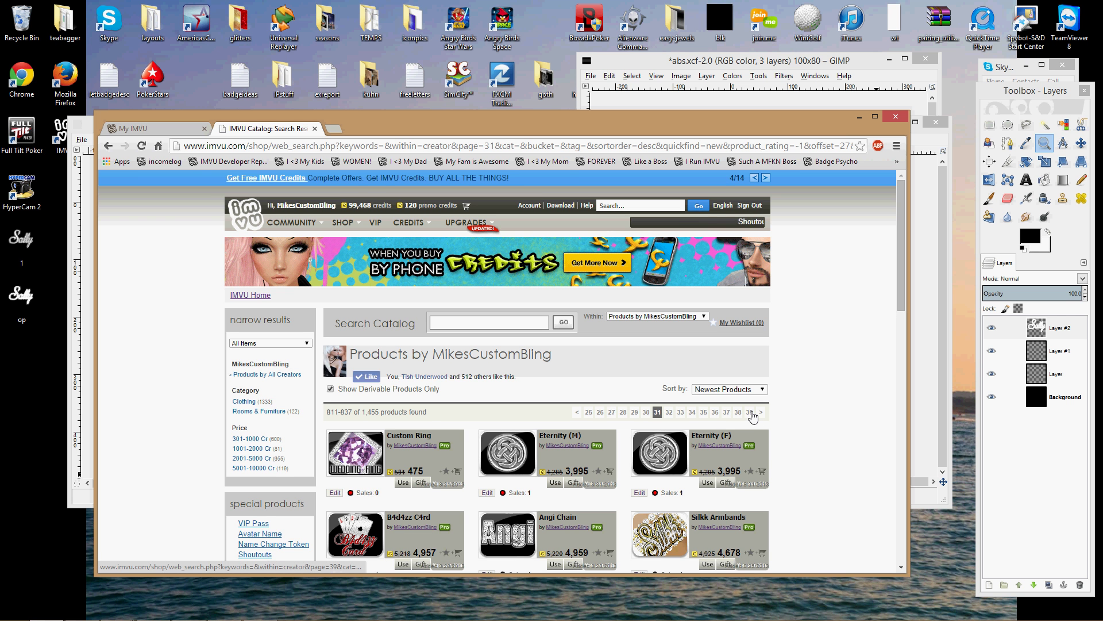
click(749, 413)
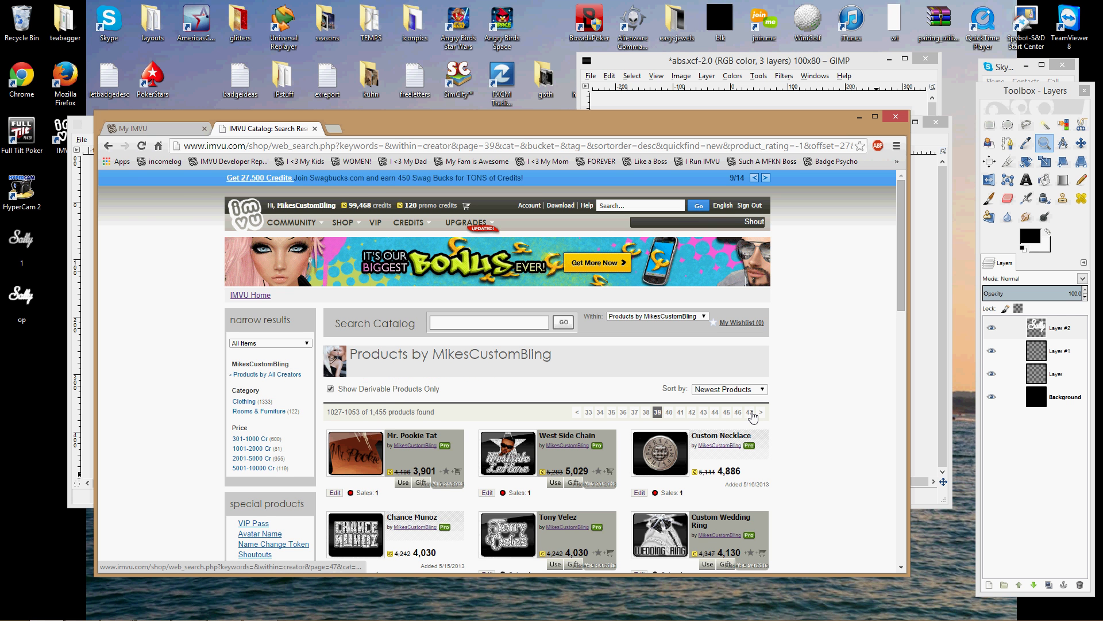
click(750, 413)
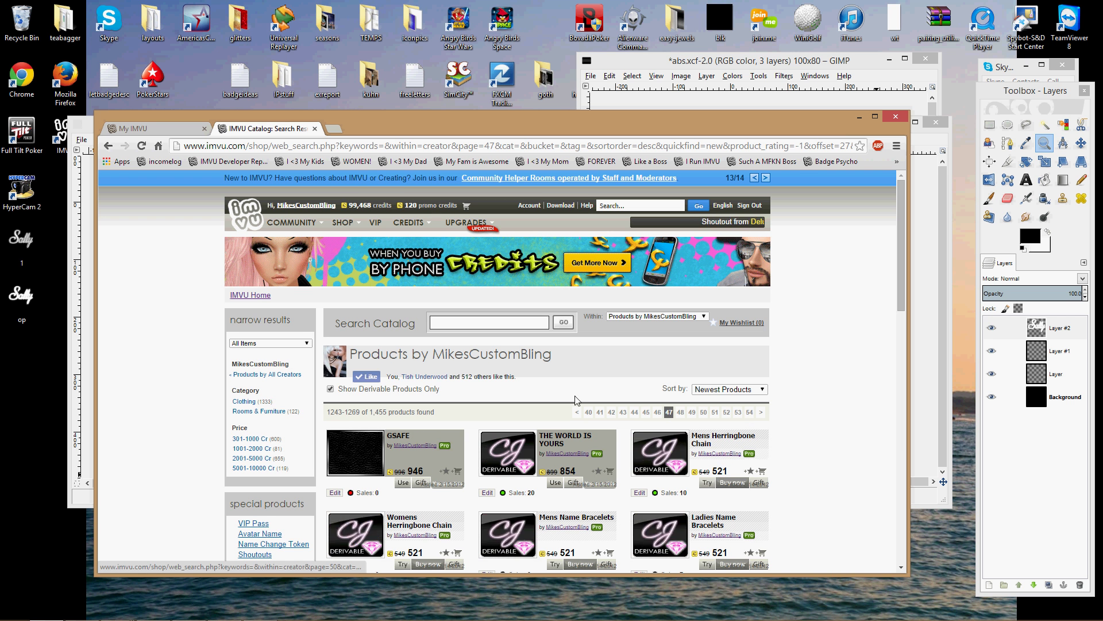
click(750, 412)
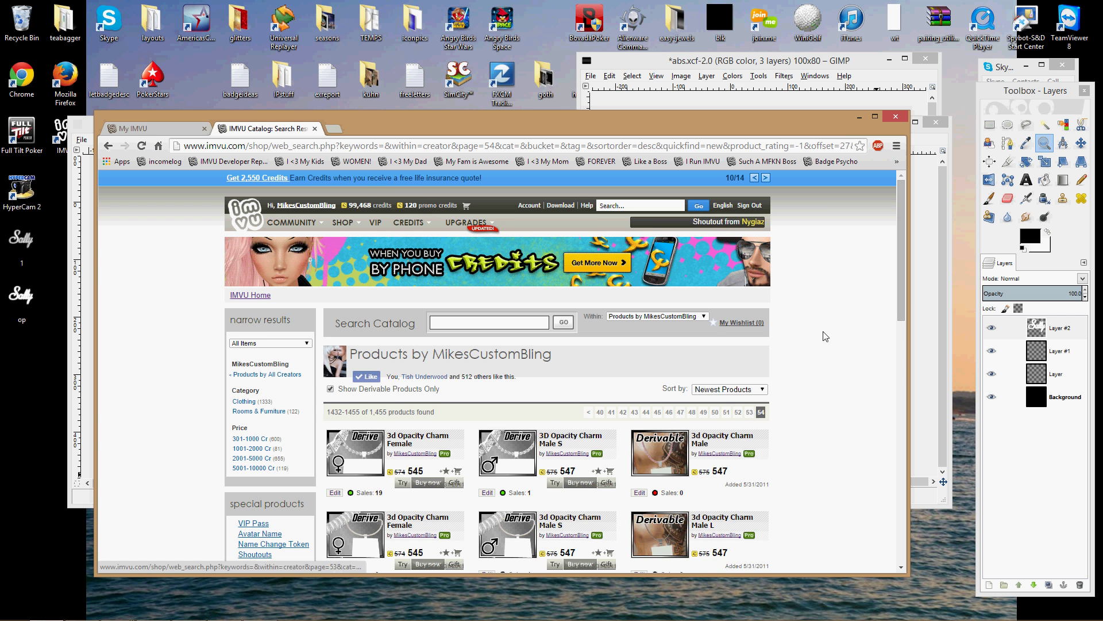
- Look over the male and female 3d Opacity Charm listings on page 54
scroll(825, 336, down, 5)
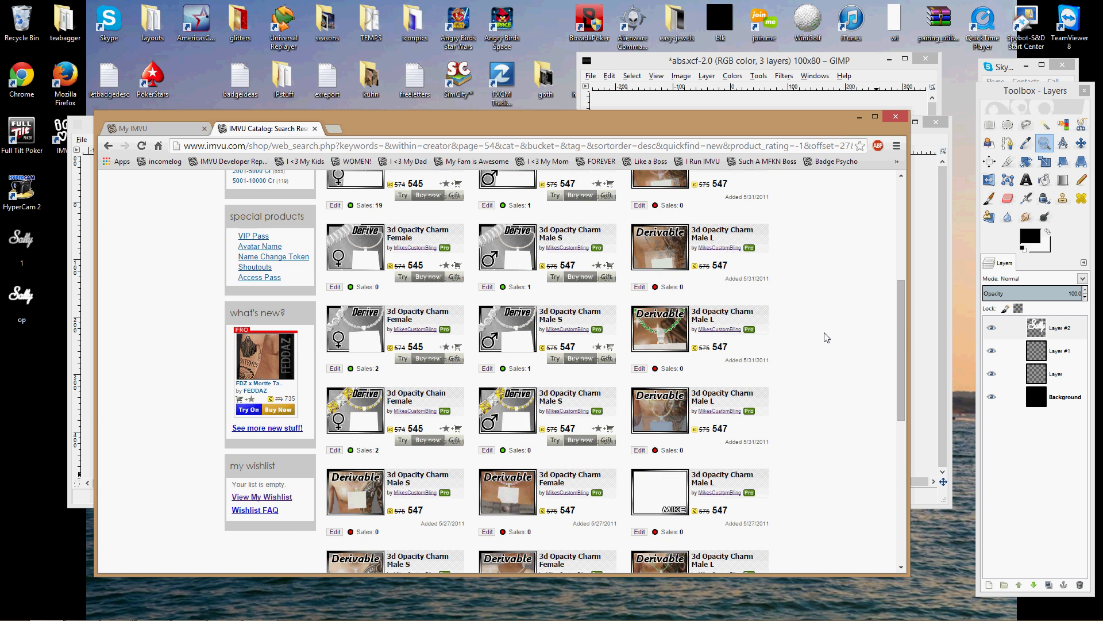
scroll(826, 338, down, 3)
scroll(826, 338, up, 6)
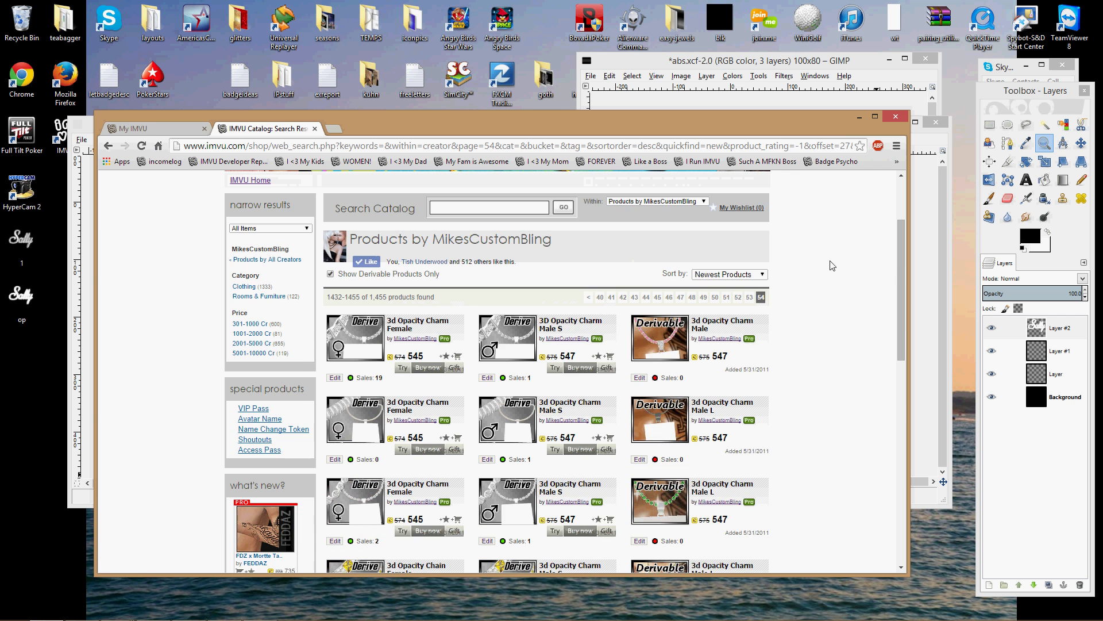
drag(901, 229, 921, 275)
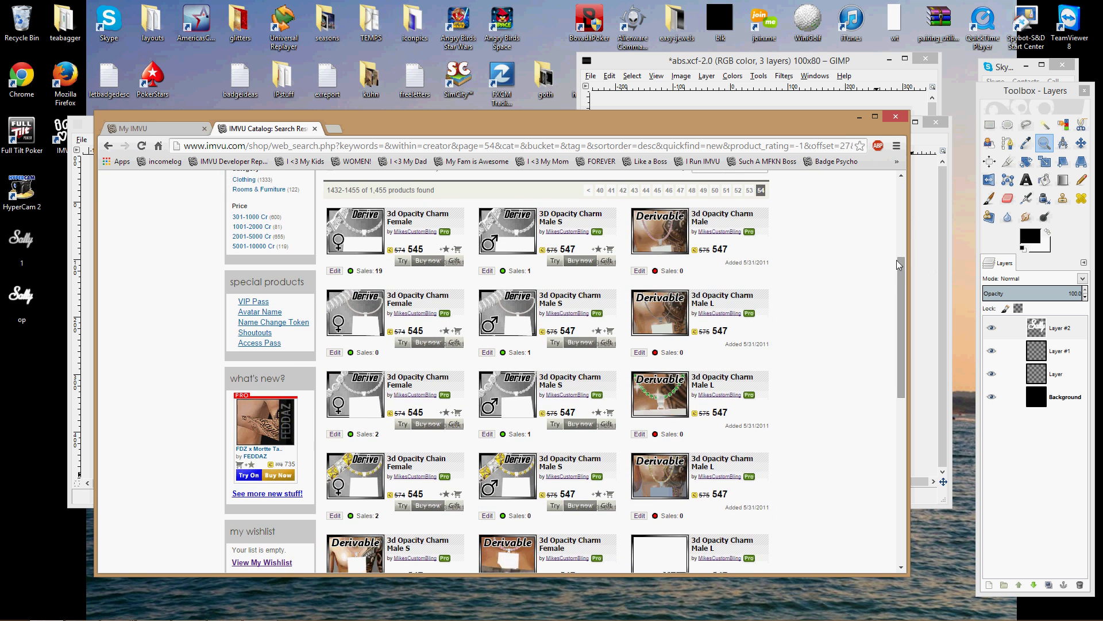
scroll(904, 272, up, 1)
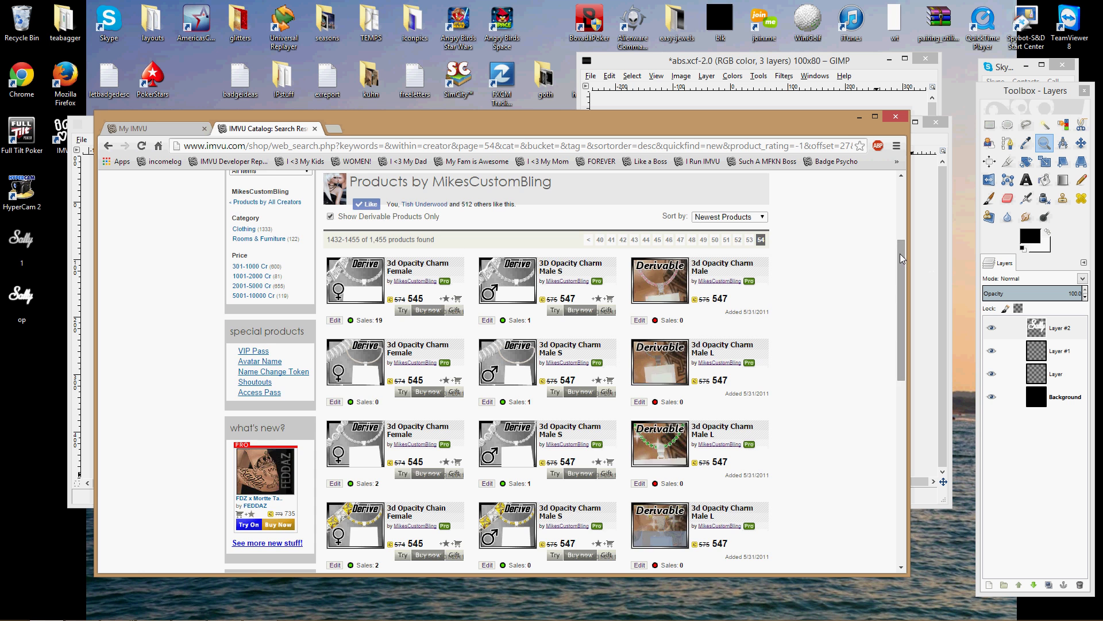
drag(900, 254, 895, 277)
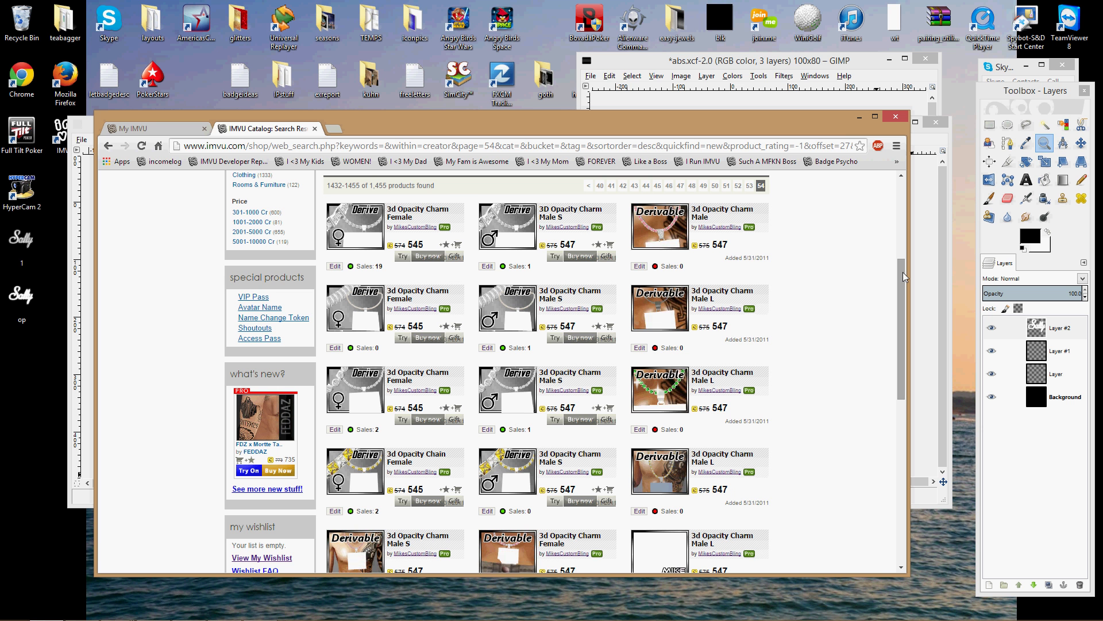
drag(903, 271, 901, 260)
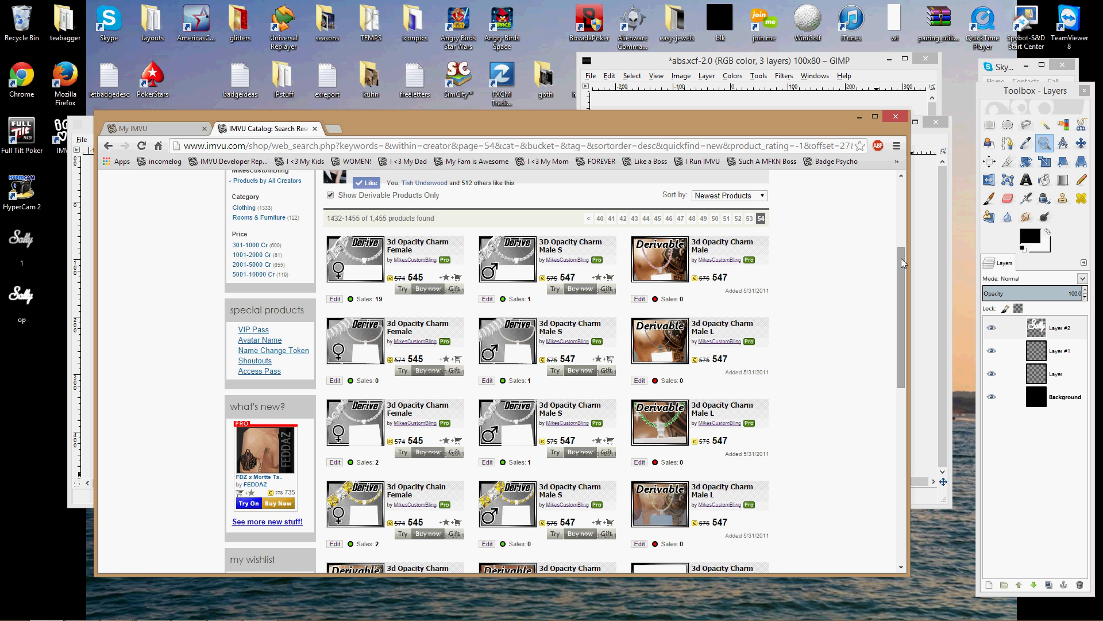
- Open the Anim Sparkle Earring DER product at the end of page 54 in a new browser tab
drag(901, 257, 901, 419)
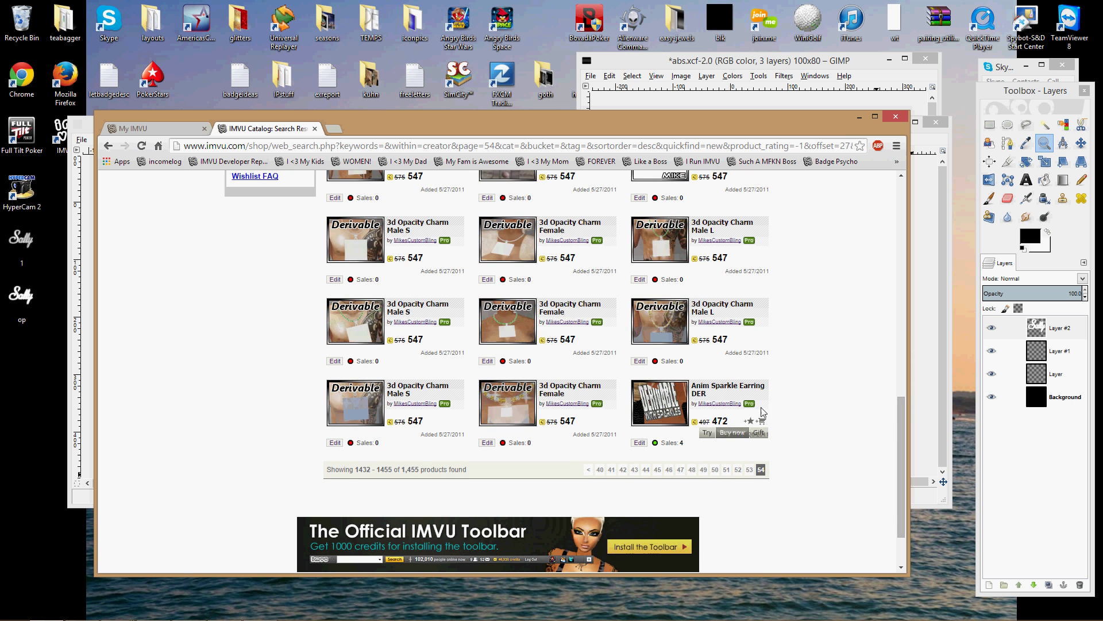
right_click(661, 413)
click(678, 421)
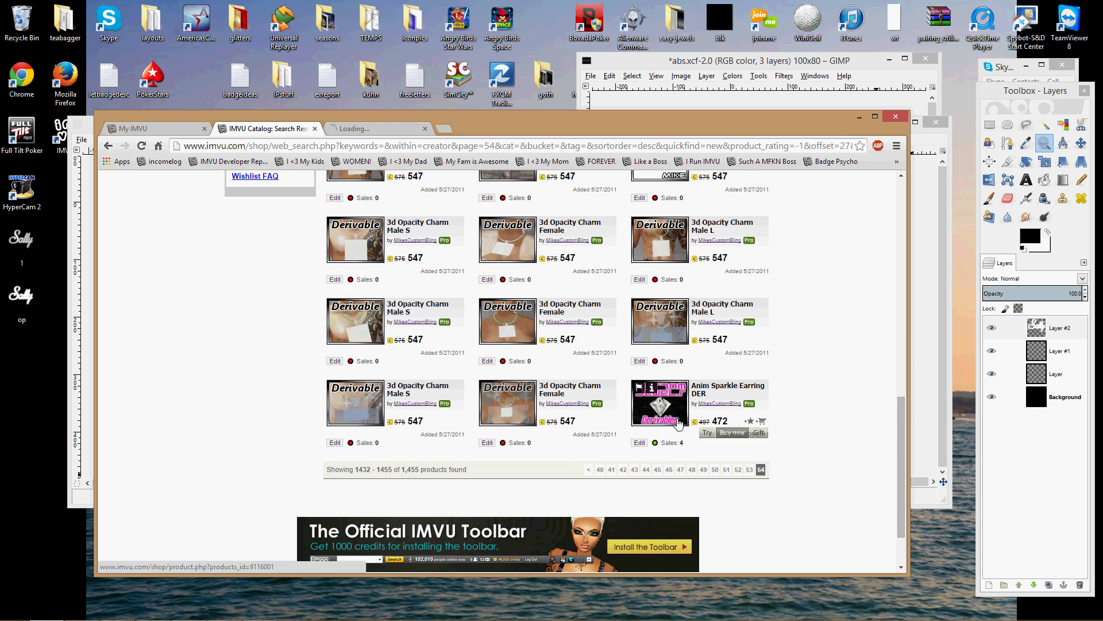
- Go back to results page 53 and look through its derivable knuckle rings, watches and bangles
scroll(825, 411, up, 7)
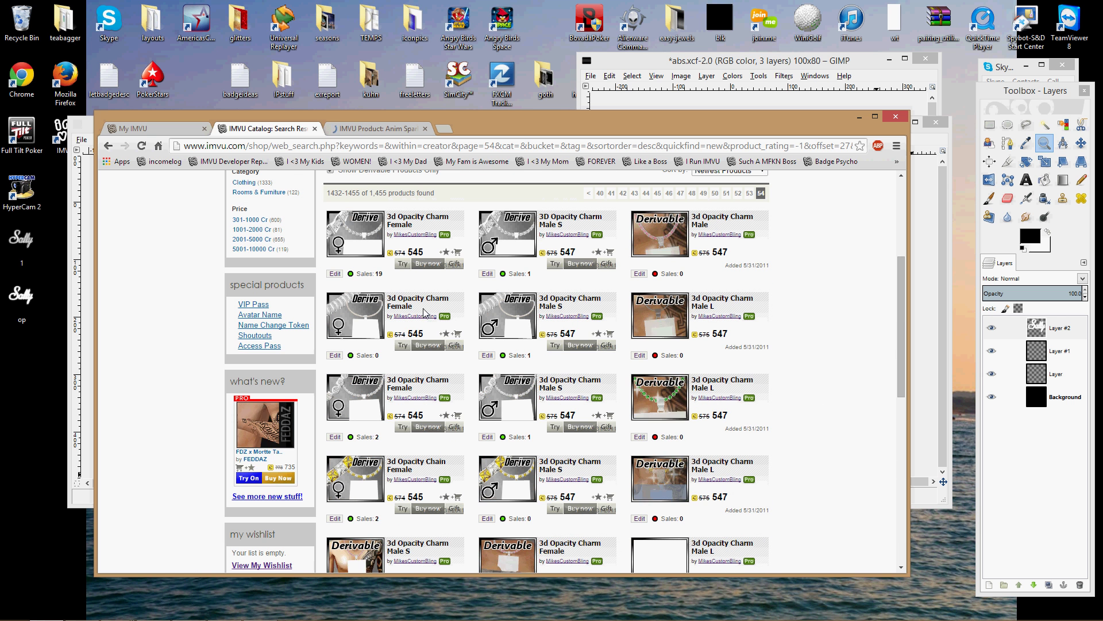
click(749, 194)
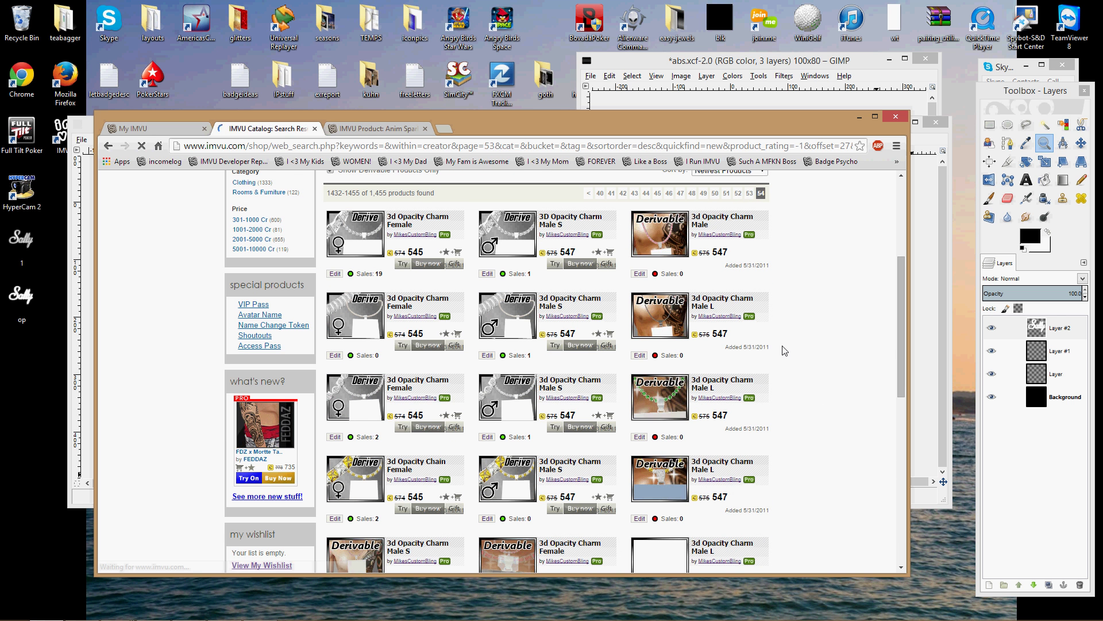
scroll(785, 351, down, 6)
scroll(784, 352, down, 3)
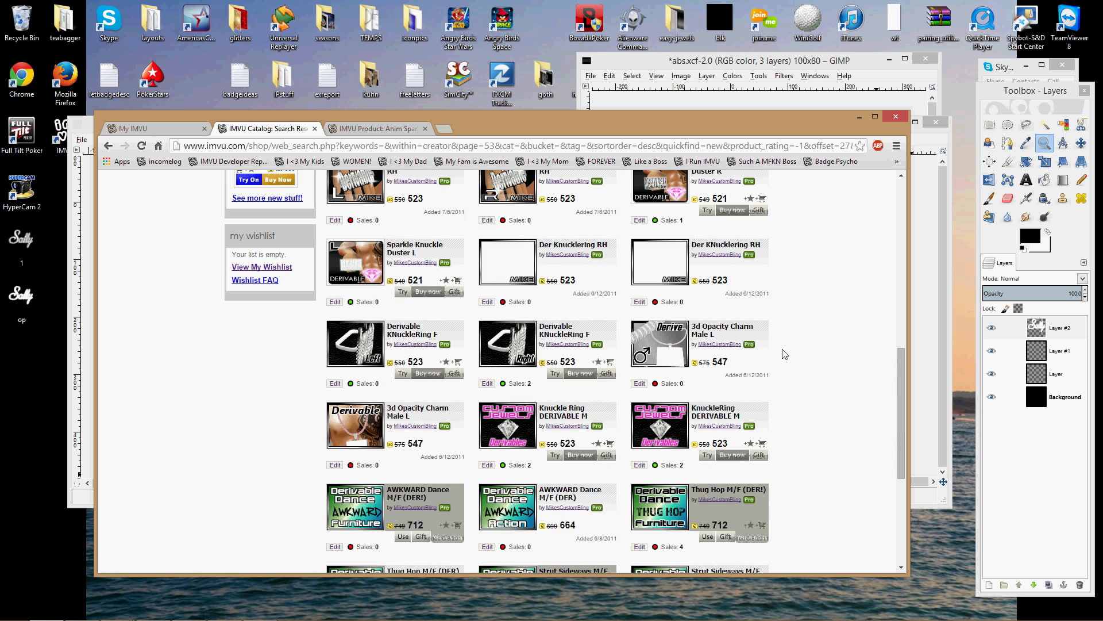
scroll(783, 352, up, 3)
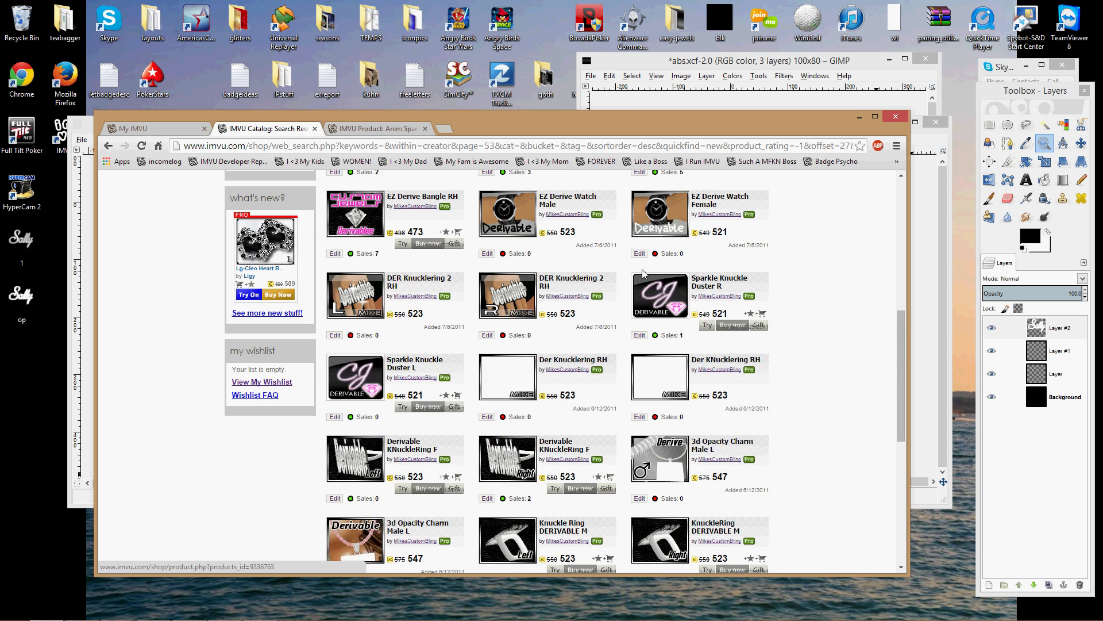
scroll(659, 462, down, 6)
- Go to results page 52 and look through its derivable ring listings down to the last row
click(727, 426)
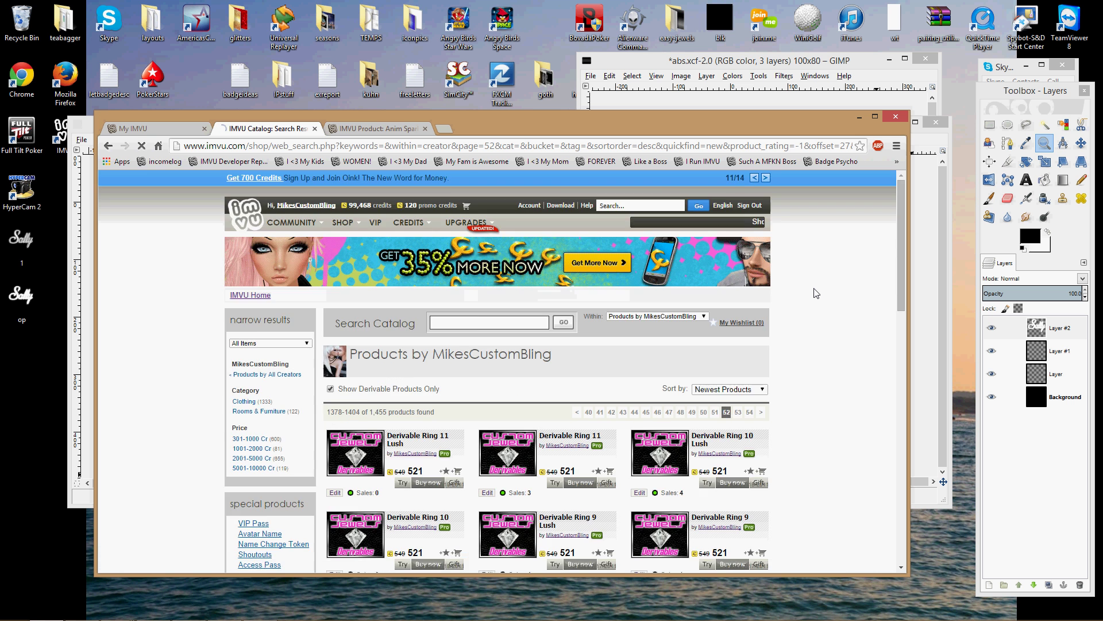
scroll(815, 293, down, 3)
scroll(816, 293, down, 1)
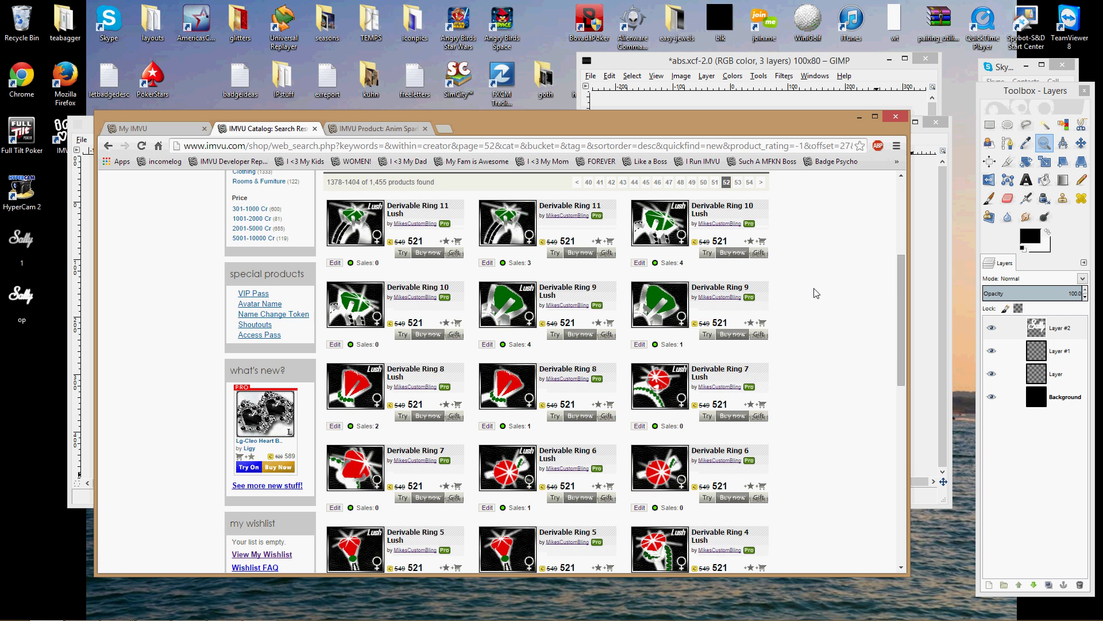
scroll(816, 293, down, 8)
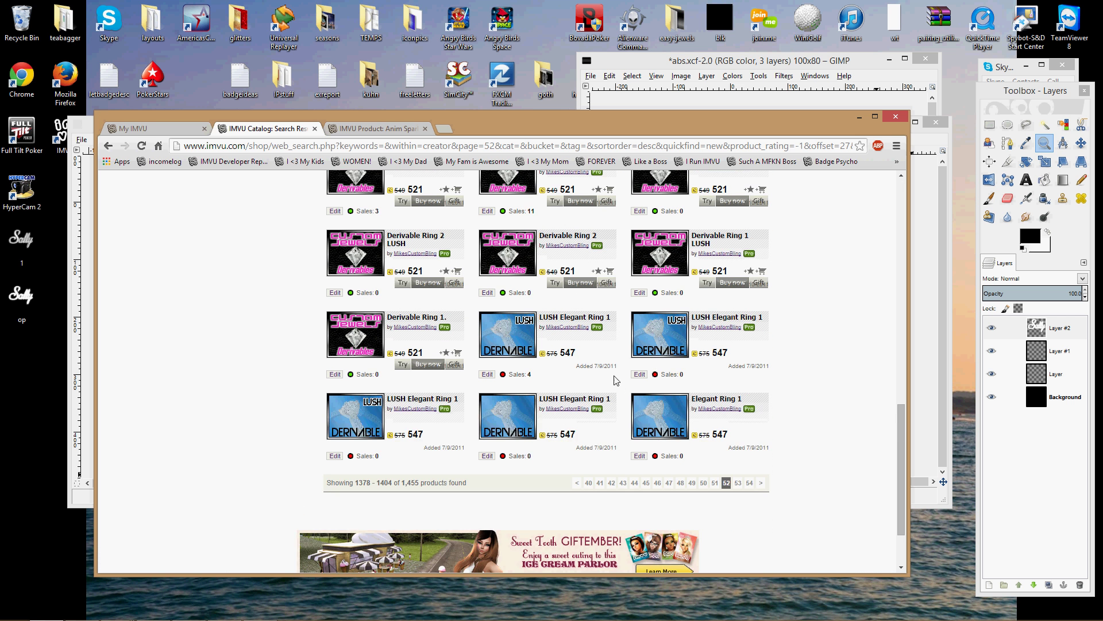
scroll(616, 380, down, 2)
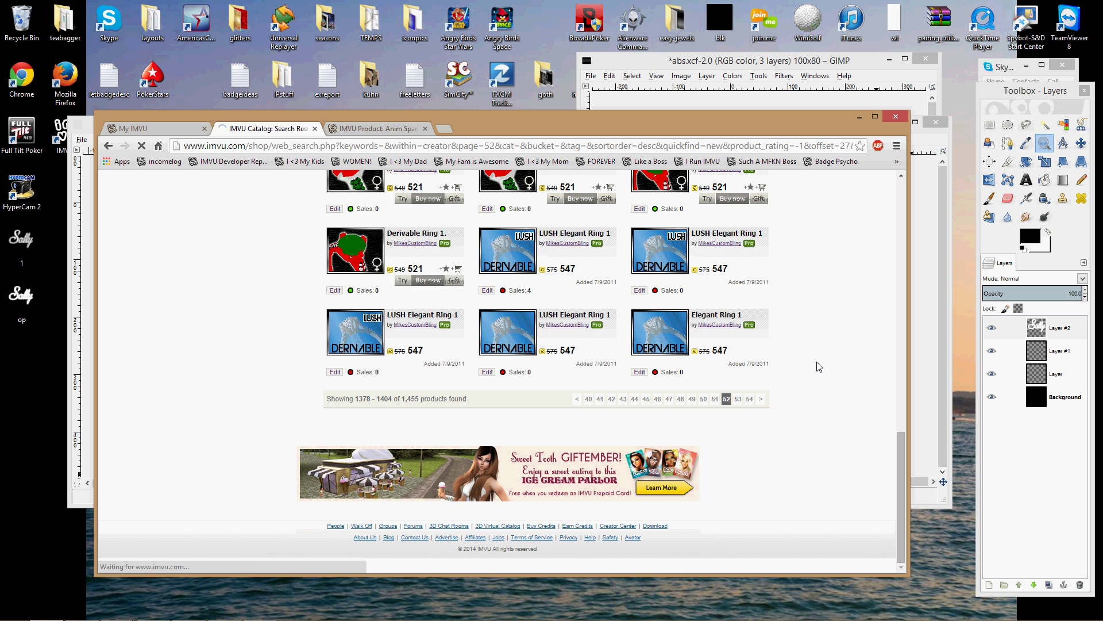
- Go to results page 51 and look through its derivable chains and rings
key(alt+Left)
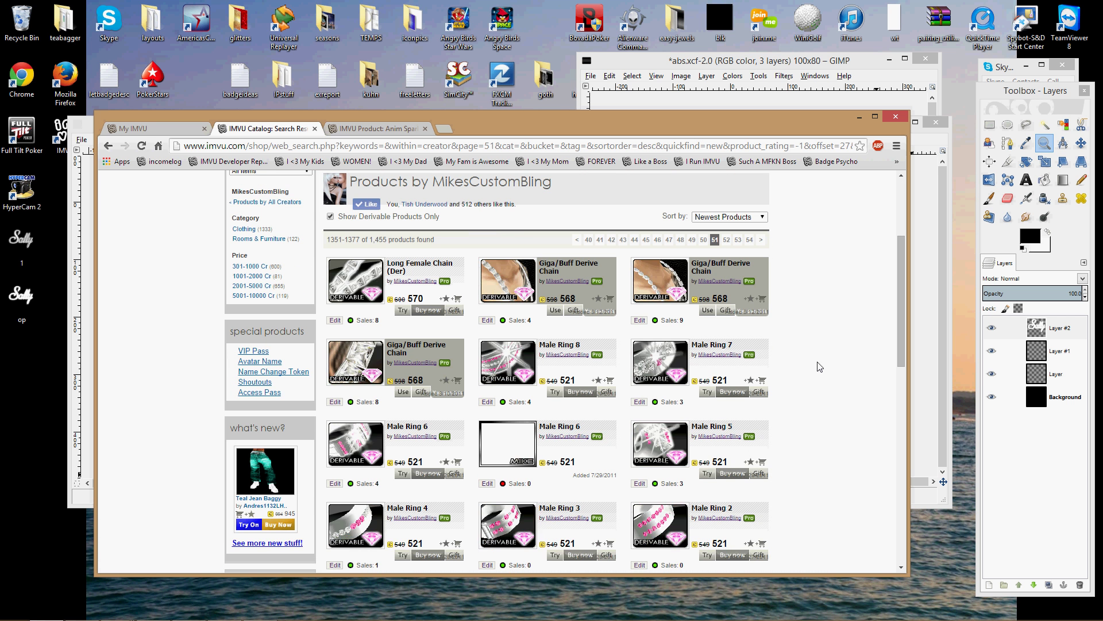
scroll(684, 409, down, 6)
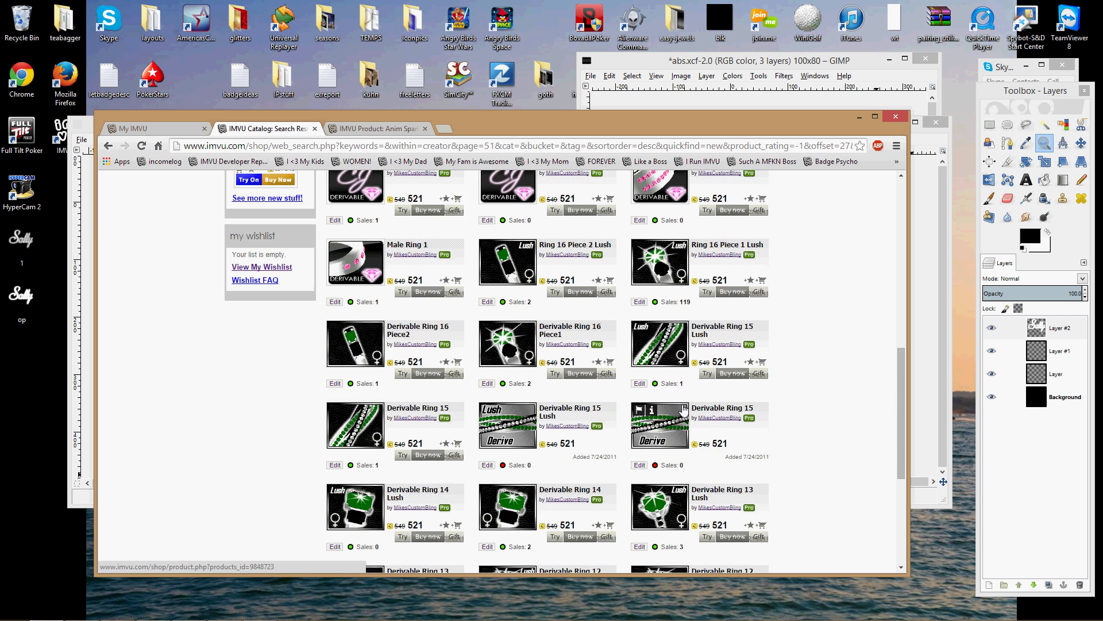
scroll(683, 409, down, 4)
- Go to results page 50 and look through its derivable necklaces, bracelets and earrings
click(704, 425)
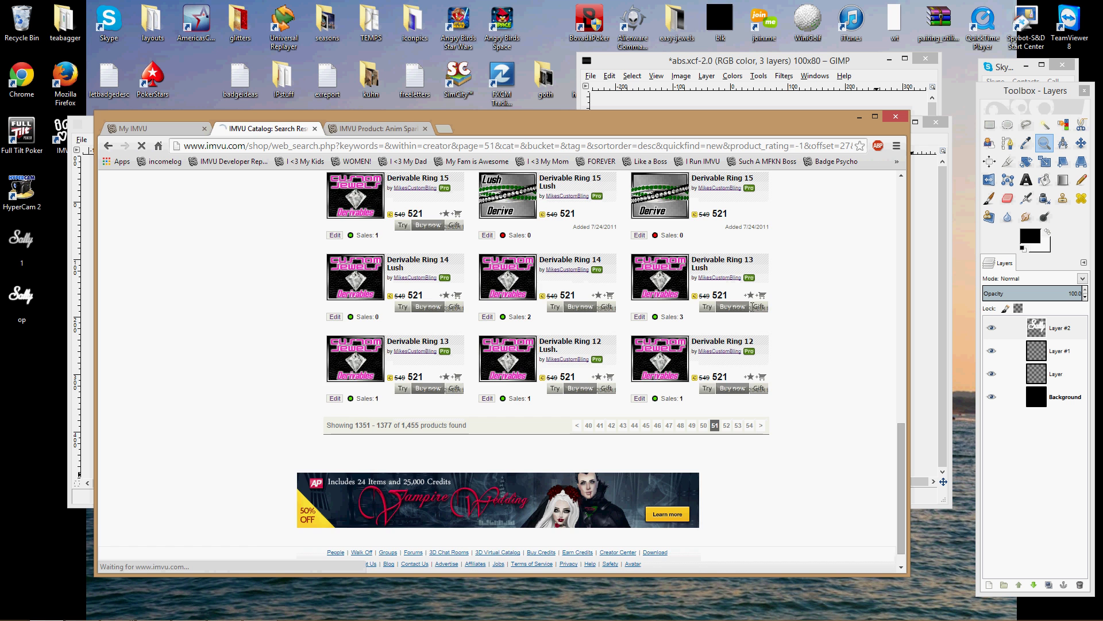
scroll(792, 310, down, 4)
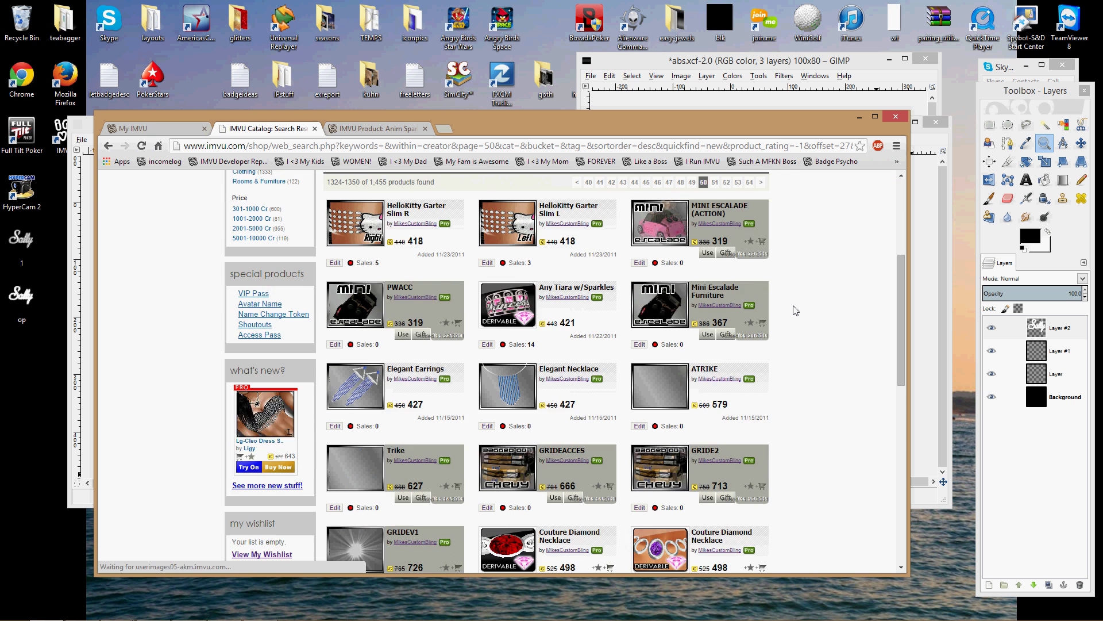
scroll(794, 310, down, 5)
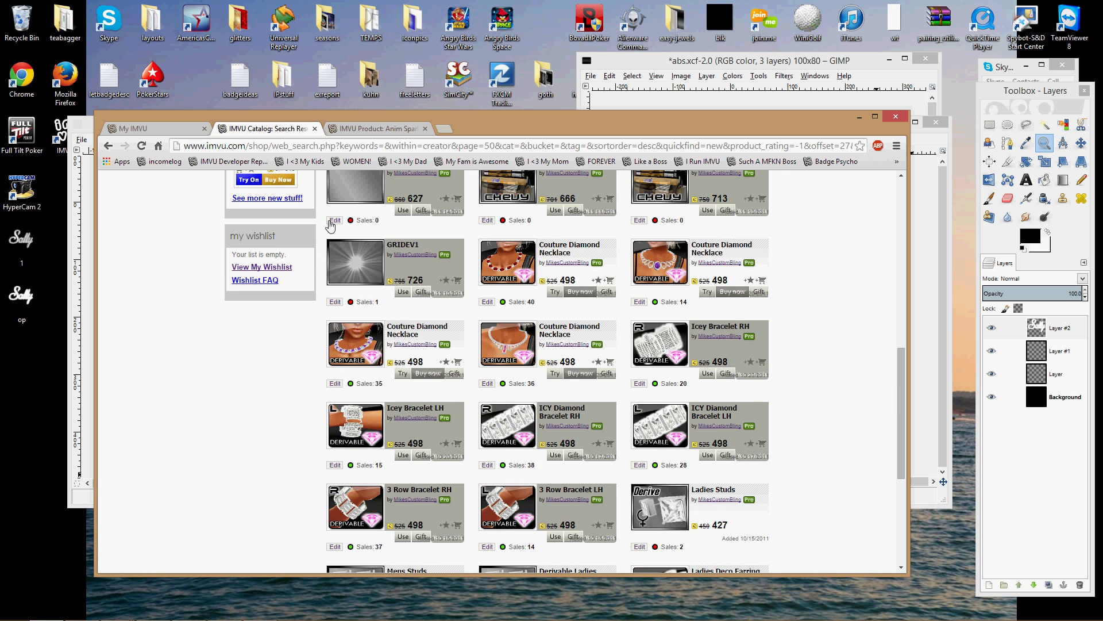
- Finish looking through results page 50, and go to page 49 to look through its derivable rings and glasses
scroll(331, 226, down, 1)
scroll(677, 321, down, 2)
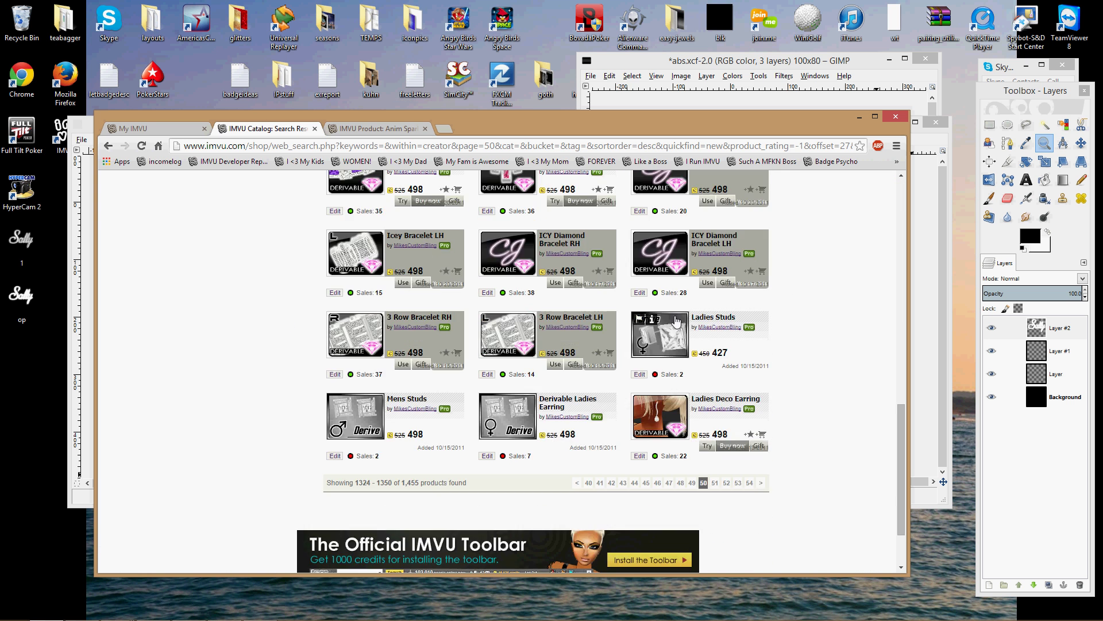
click(694, 481)
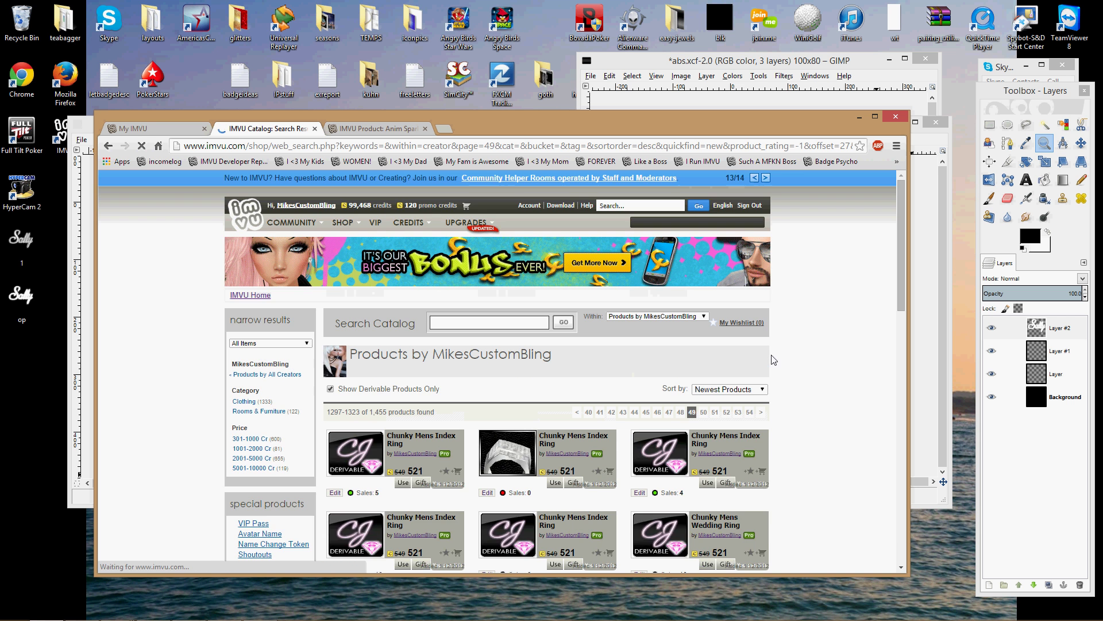
scroll(772, 360, down, 12)
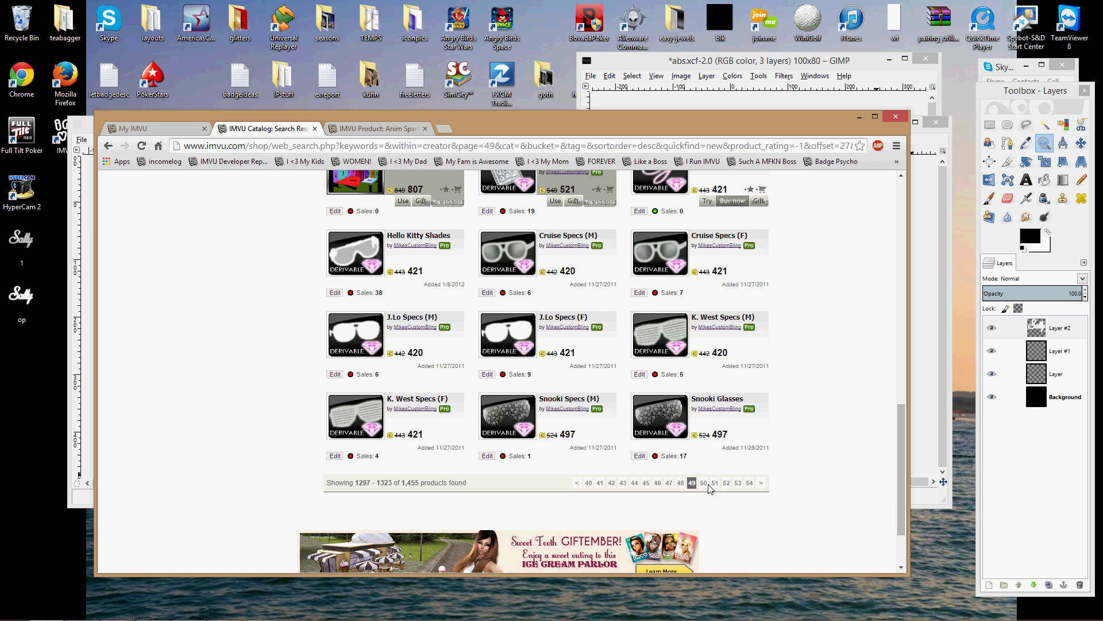
- Go to results page 48 and look through its derivable chains, dogtags, rosaries and pinky rings
click(708, 485)
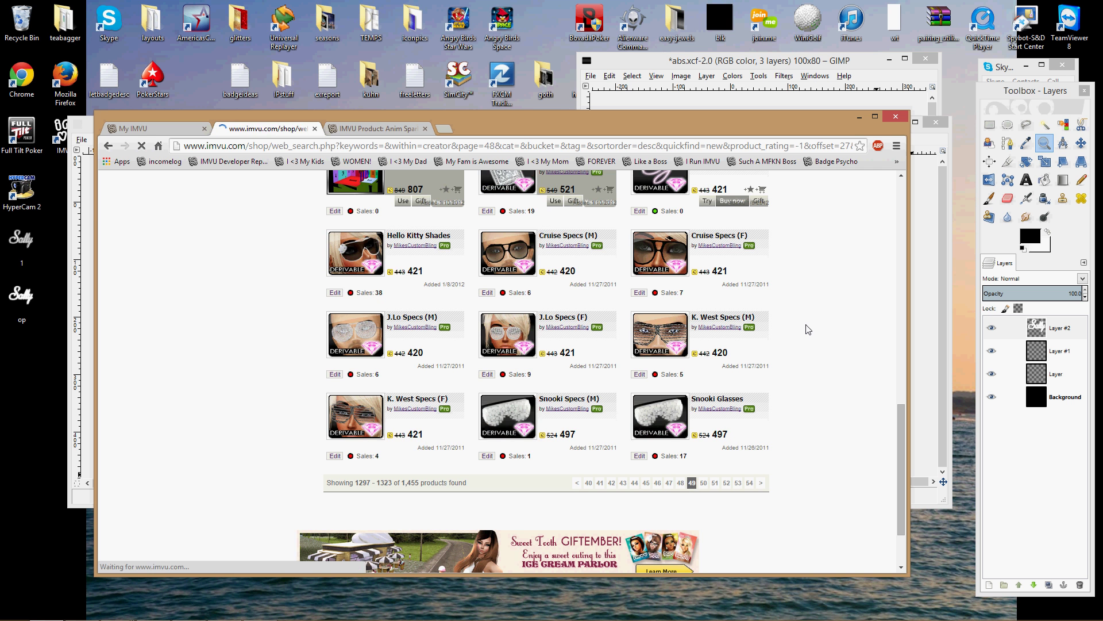
scroll(809, 329, down, 5)
scroll(808, 329, up, 2)
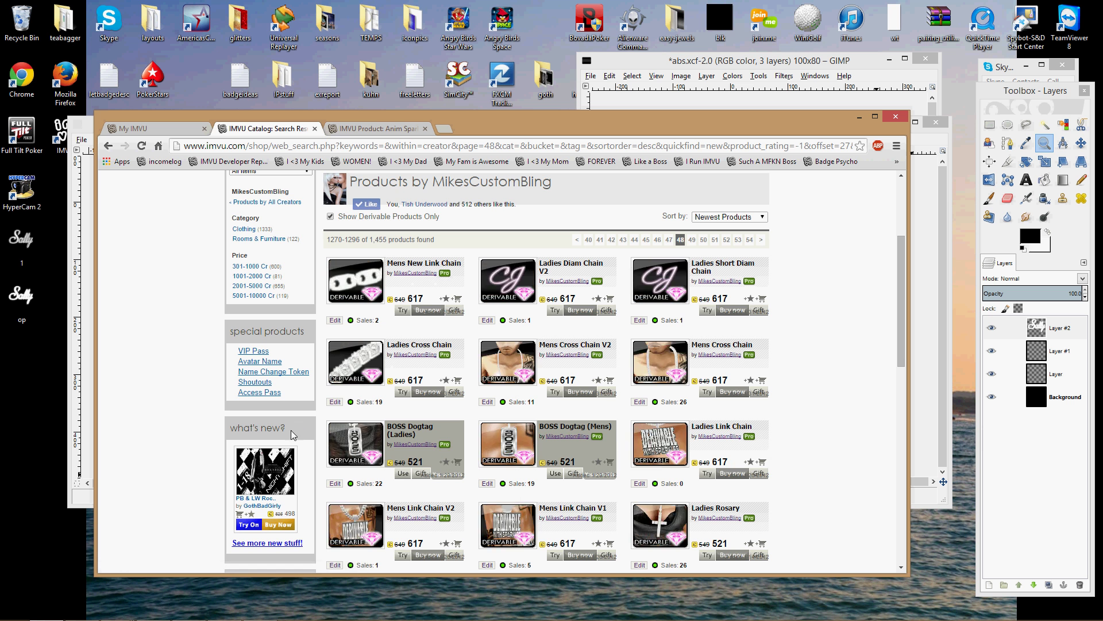
scroll(686, 366, down, 1)
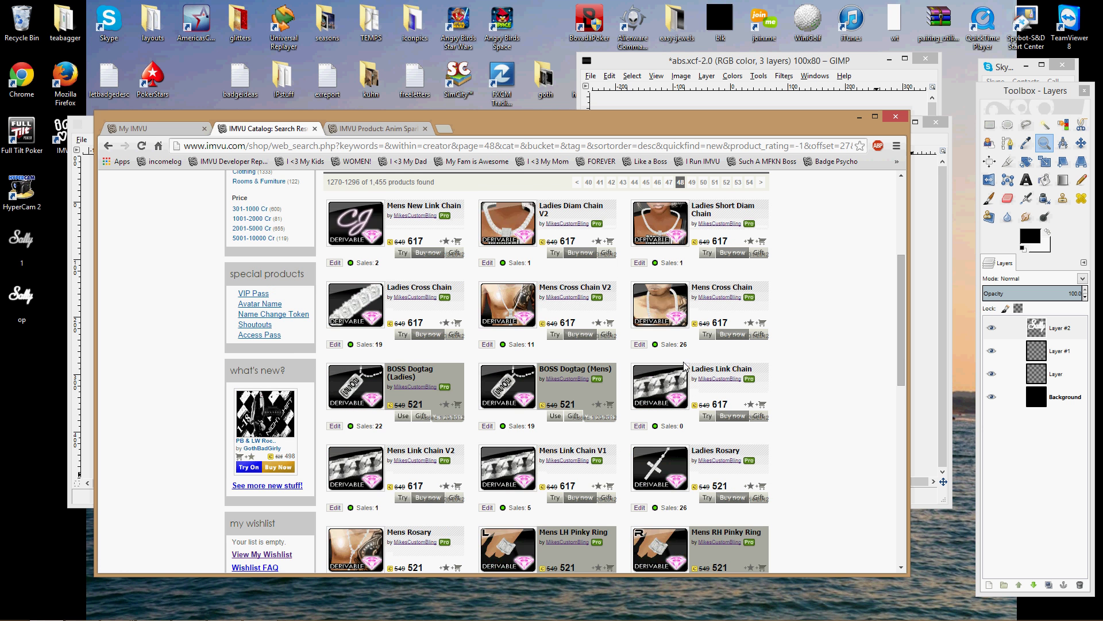
scroll(373, 411, down, 1)
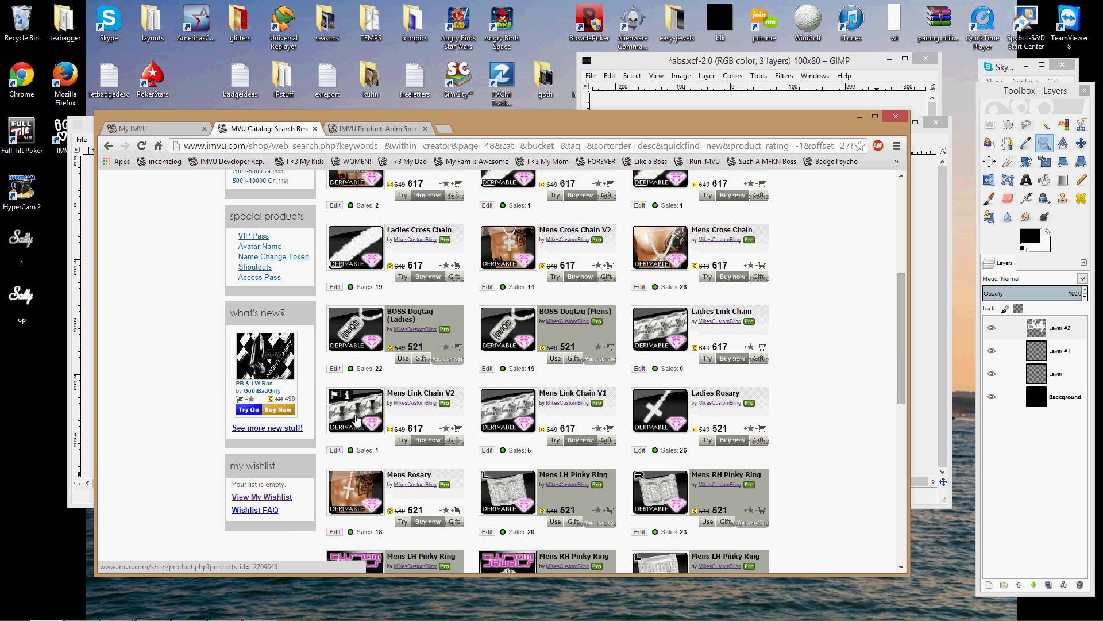
scroll(693, 462, down, 3)
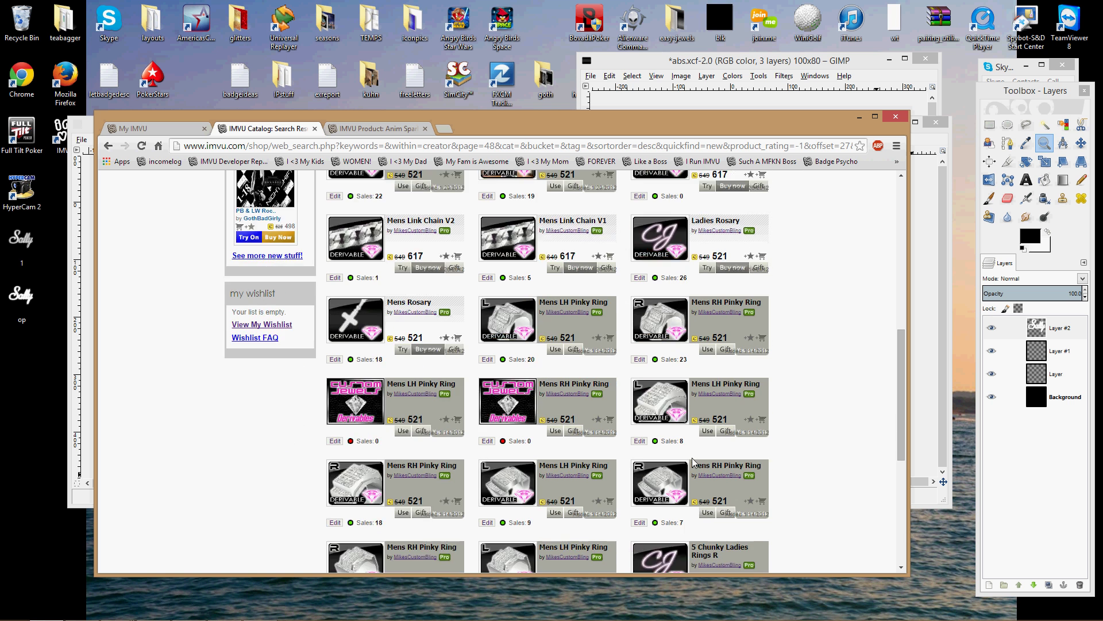
scroll(694, 462, down, 4)
- Go to results page 47 and look through its derivable name bracelets, wedding bands, knuckle dusters and bullet chains
click(680, 483)
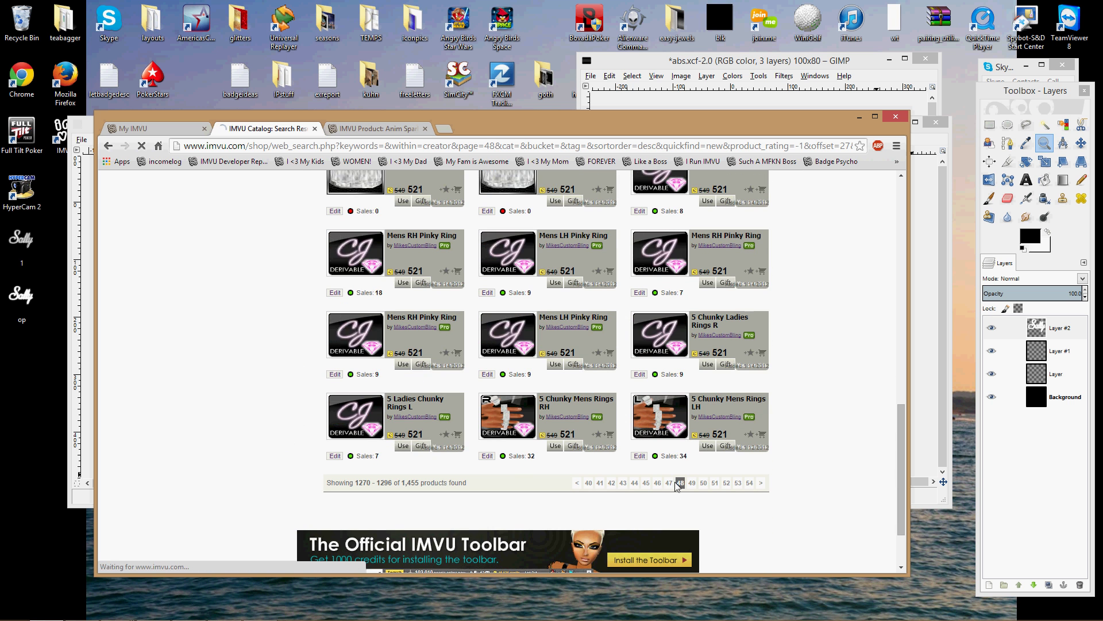
scroll(767, 384, down, 3)
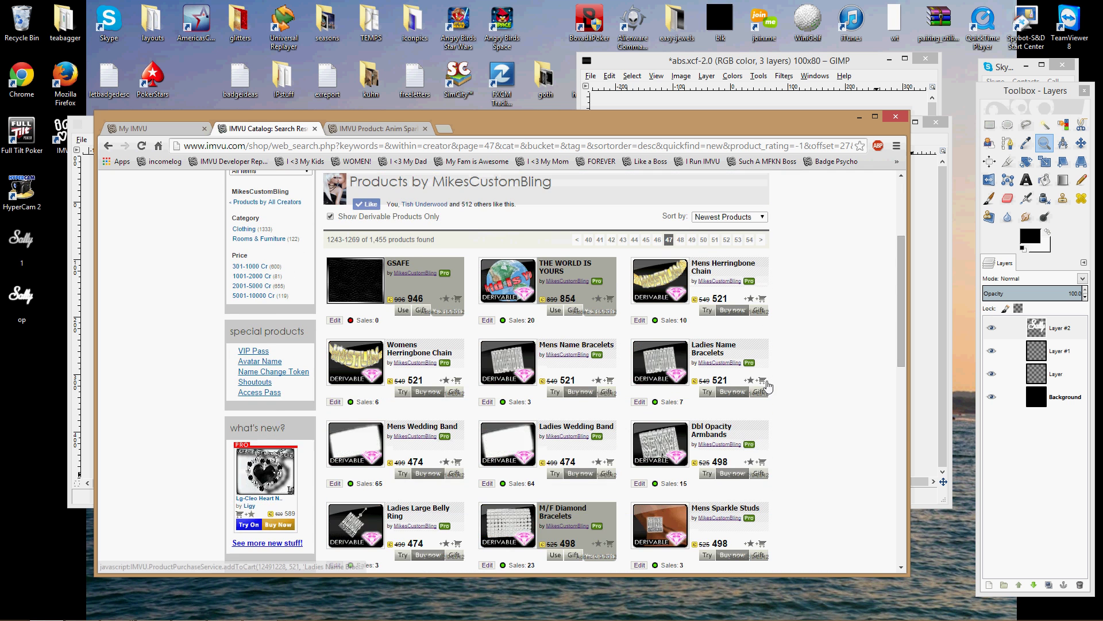
scroll(768, 384, down, 4)
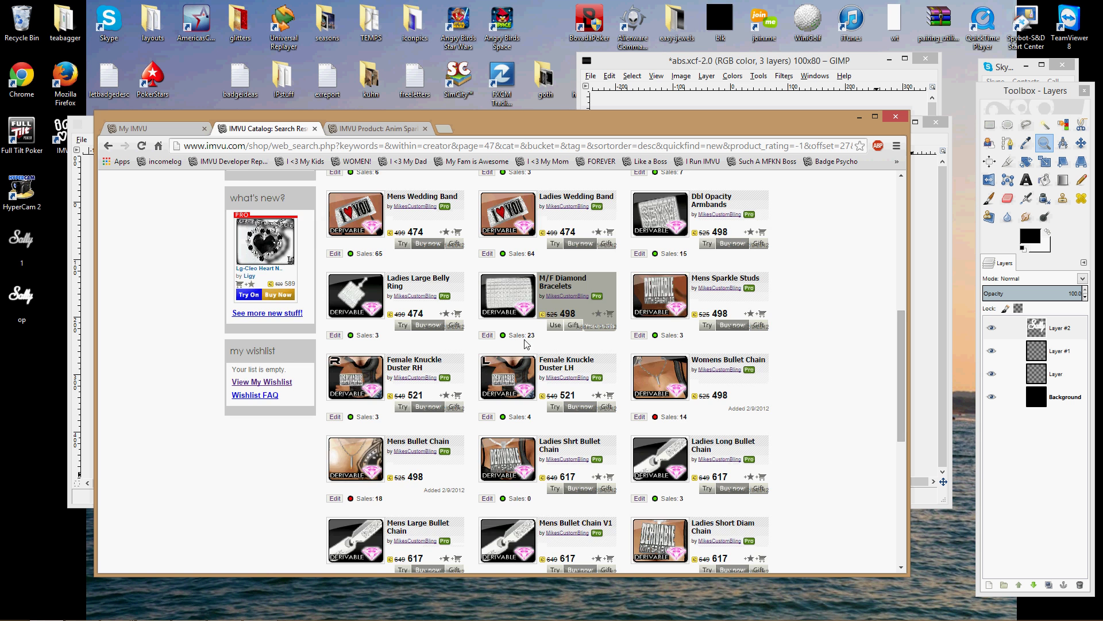
scroll(501, 456, down, 1)
scroll(369, 361, down, 1)
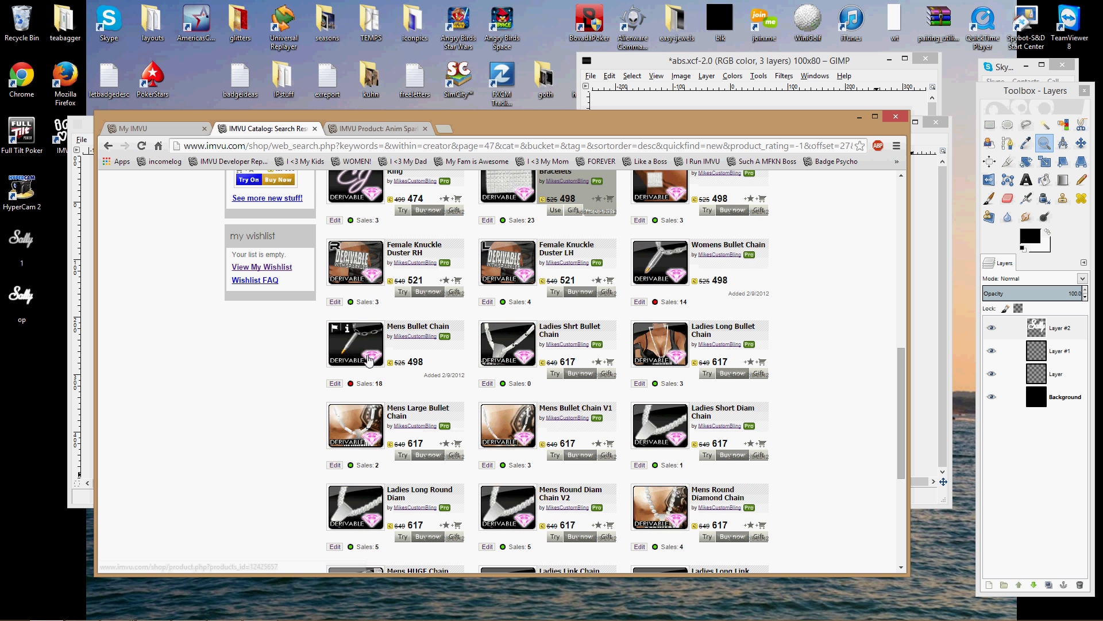
scroll(648, 375, down, 1)
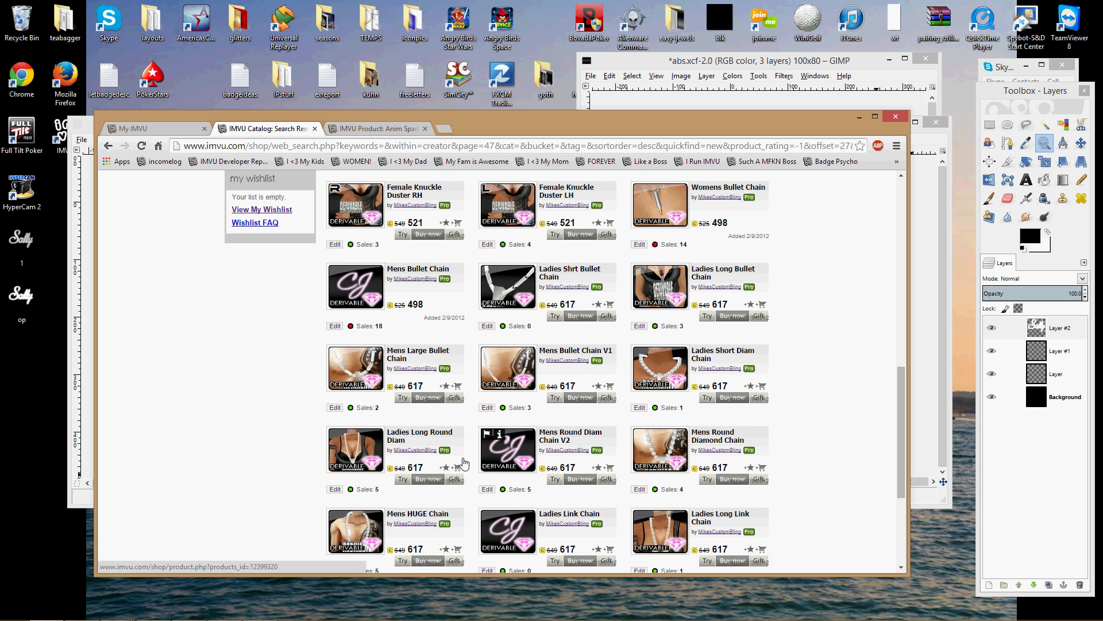
scroll(465, 462, down, 1)
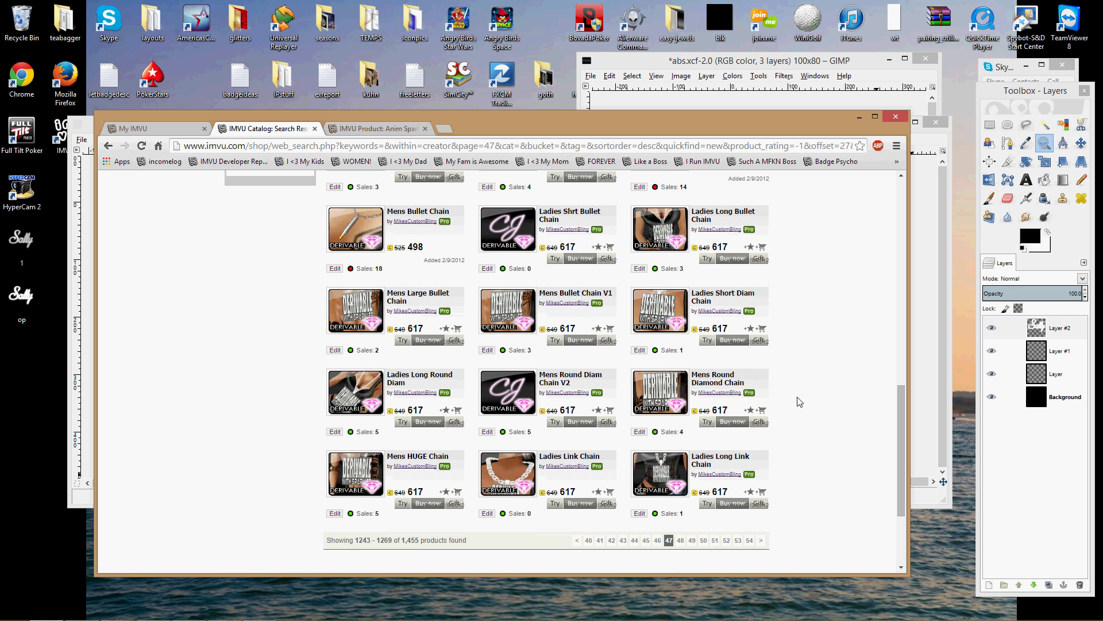
- Go to results page 46 and look through its derivable locket chains, anklets and jewelry sets, ending back at the first row
click(679, 540)
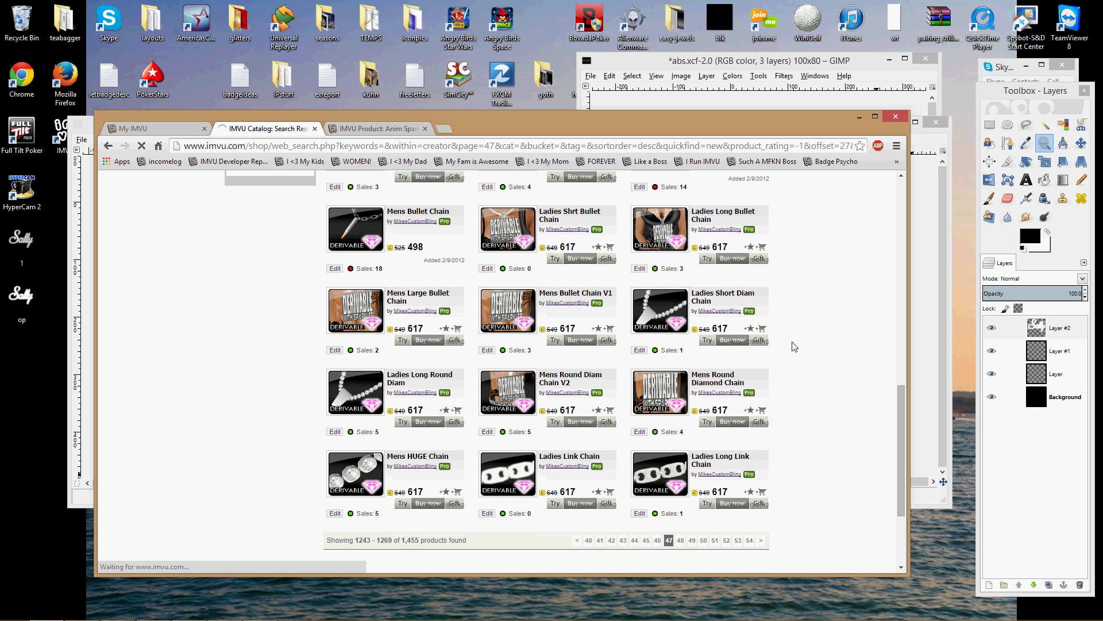
scroll(802, 346, down, 5)
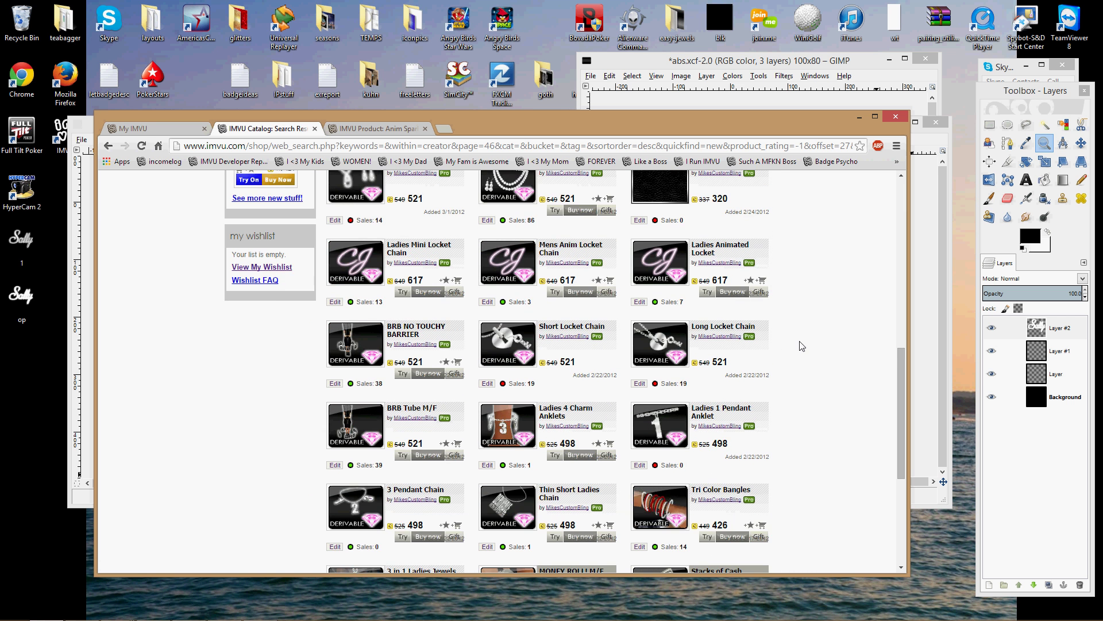
scroll(802, 345, down, 2)
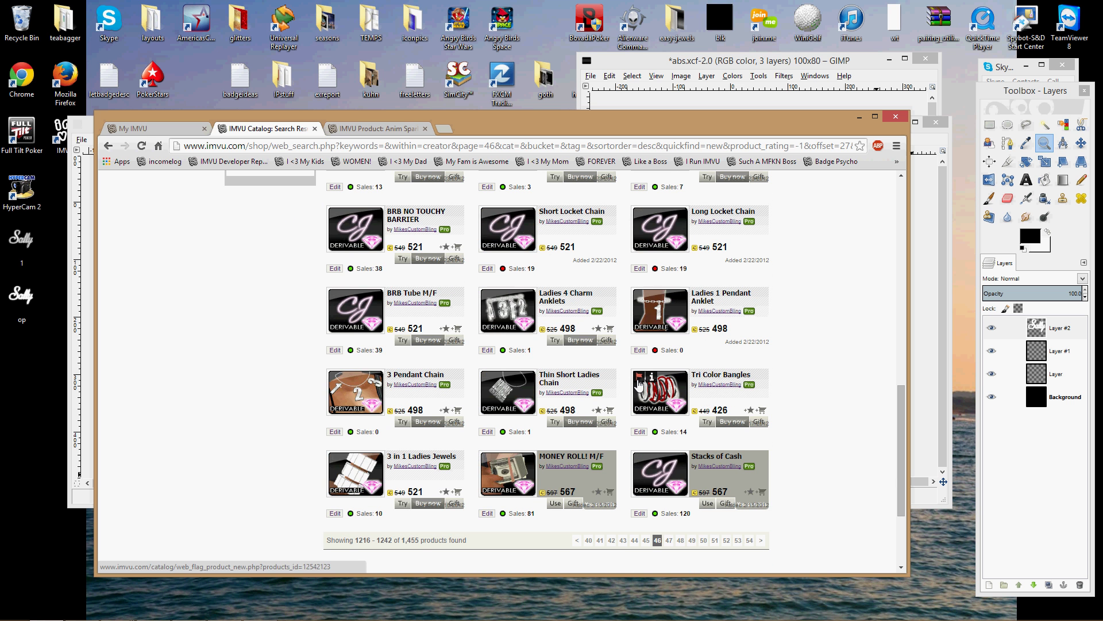
scroll(639, 382, up, 3)
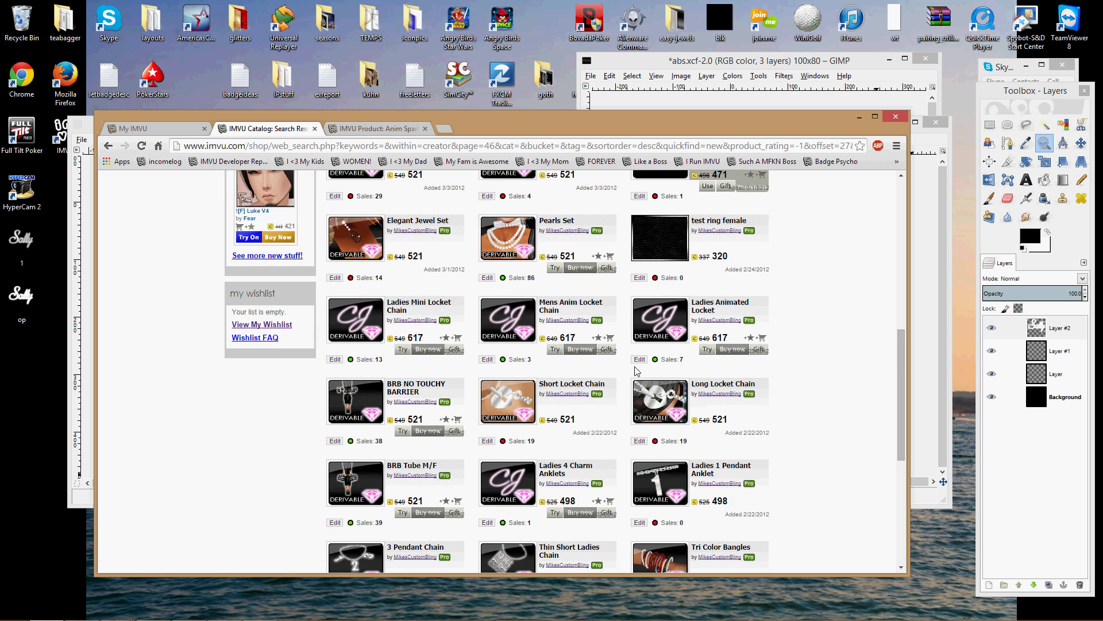
scroll(638, 377, up, 3)
scroll(636, 372, up, 2)
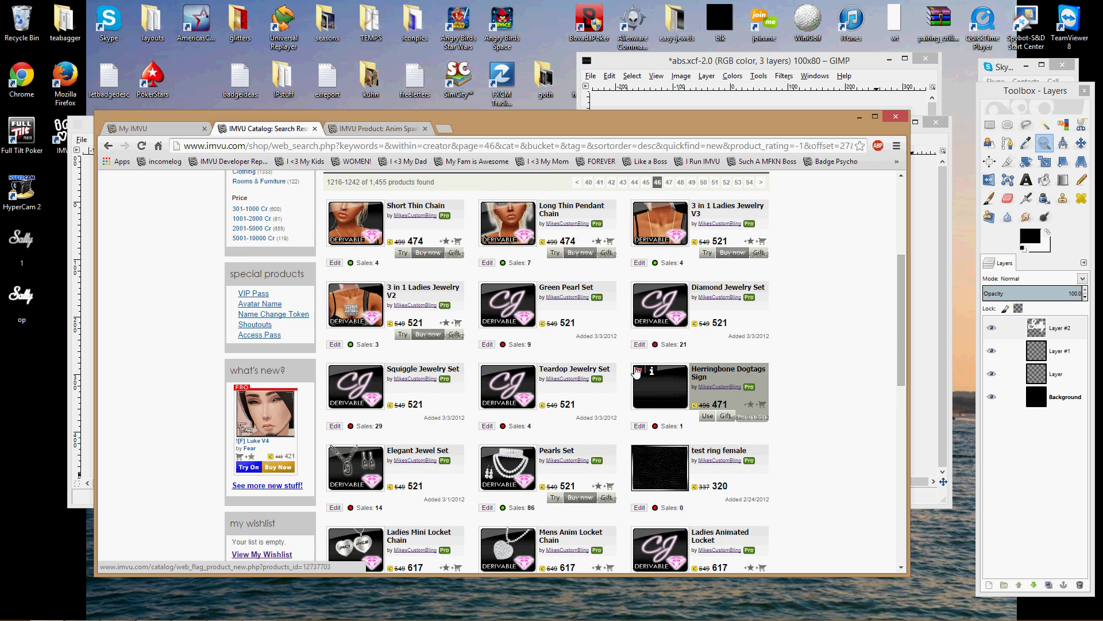
scroll(811, 339, up, 1)
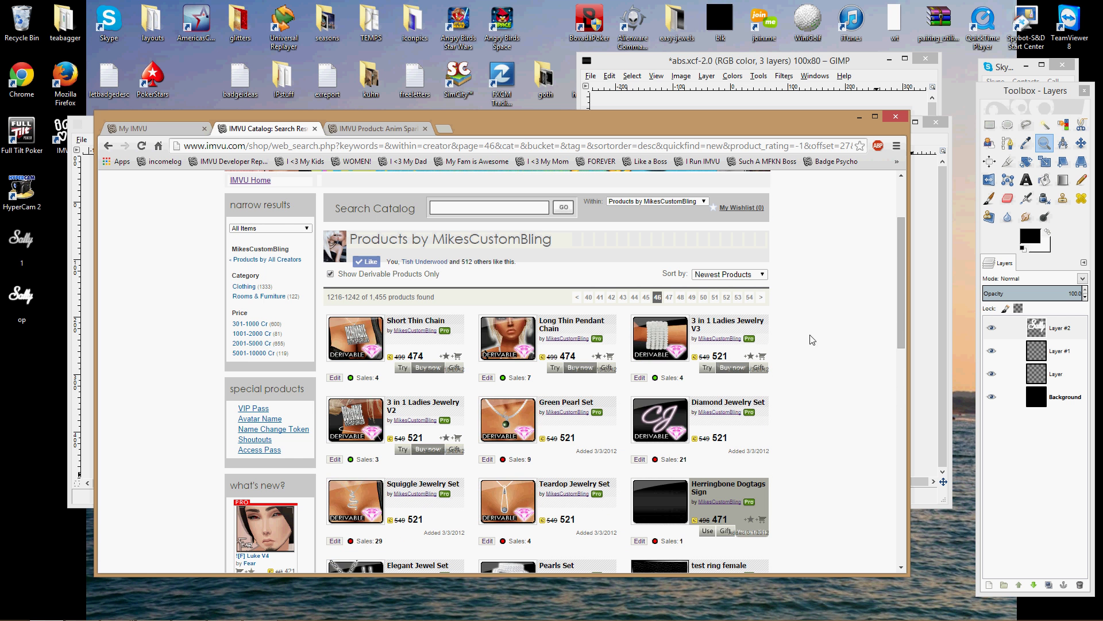
- Go to results page 45 and look through its derivable rings, chains and bangles down to the last row
click(646, 297)
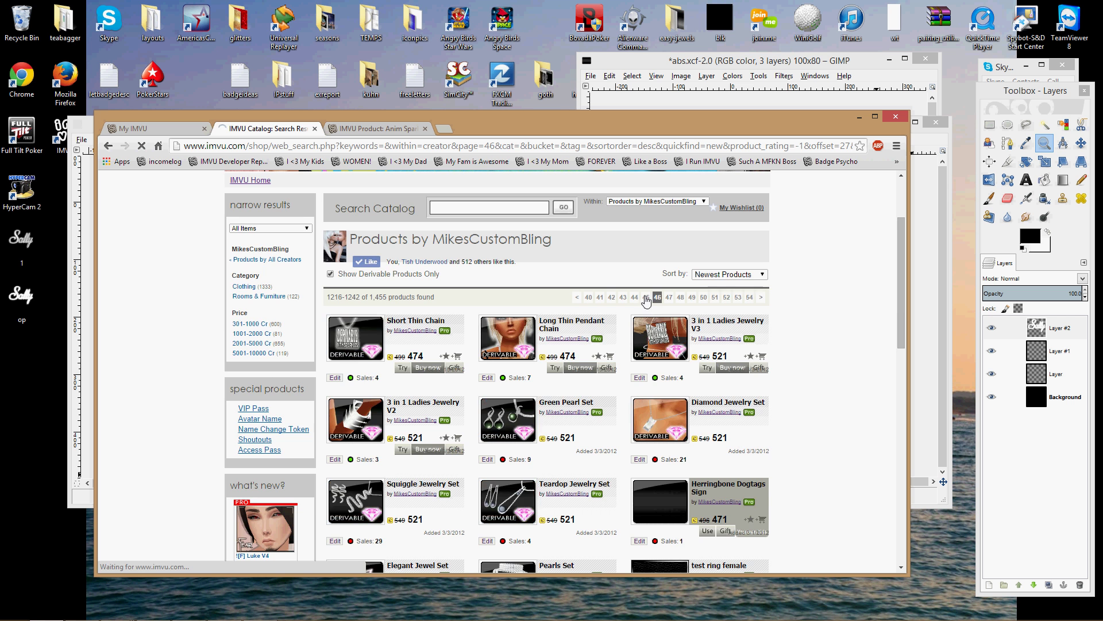
scroll(868, 330, down, 13)
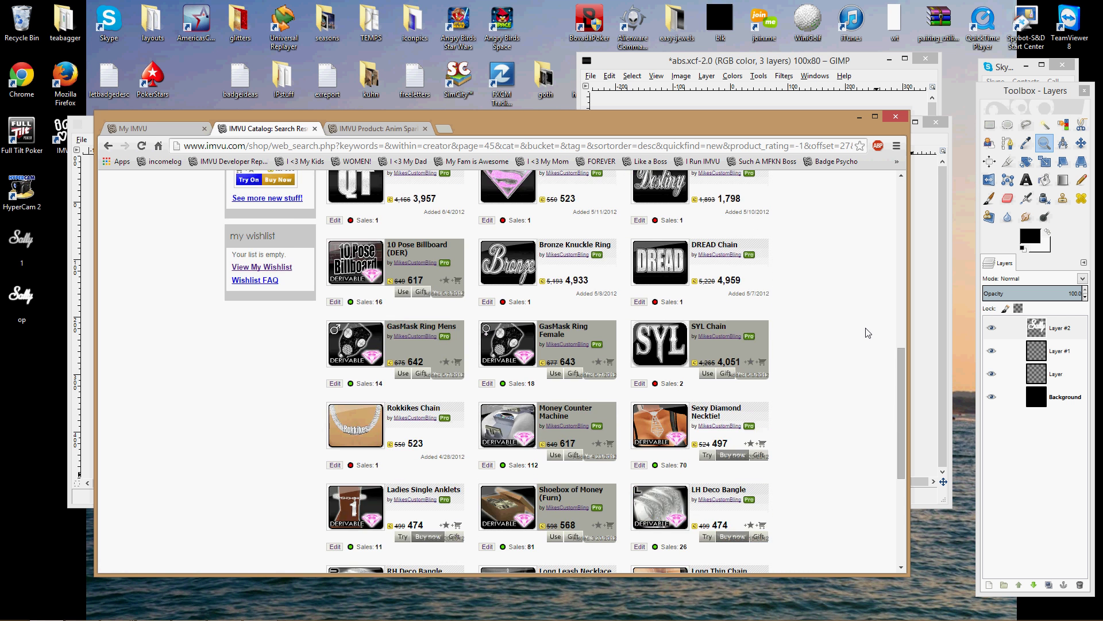
scroll(867, 332, down, 3)
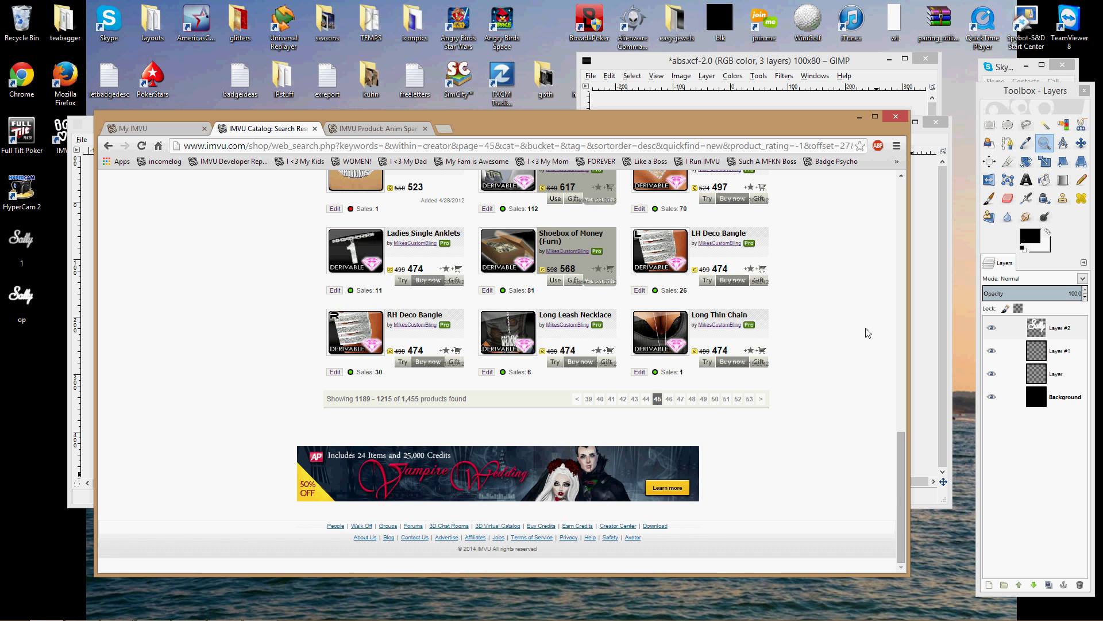
- Close the catalog search results, view the Anim Sparkle Earring DER page down to its Creator Tools, and minimize the browser
click(314, 129)
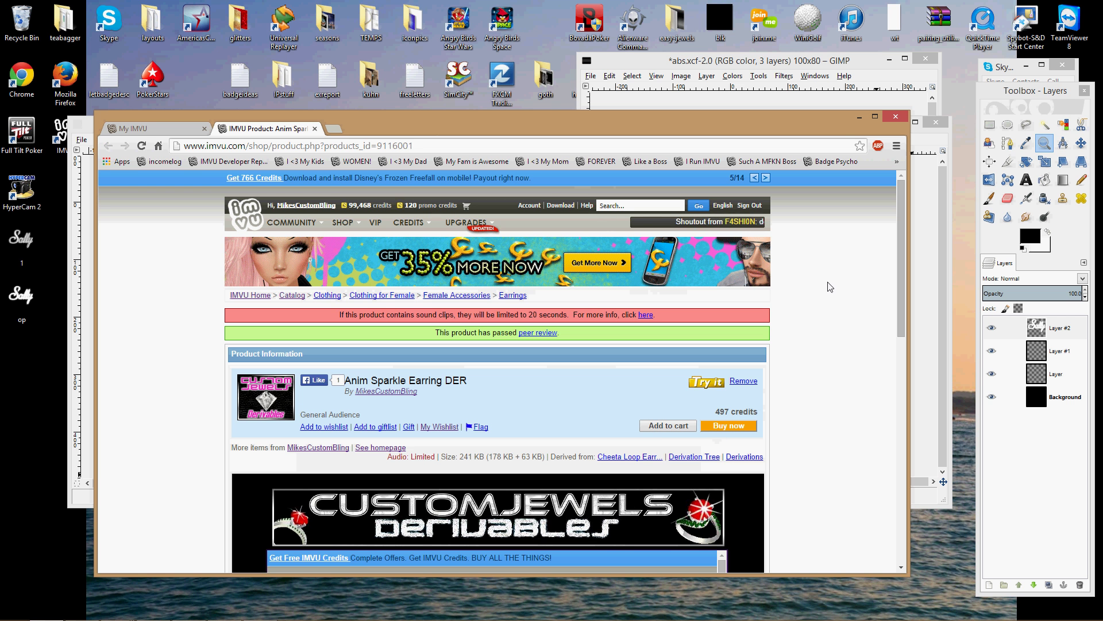
drag(899, 220, 930, 471)
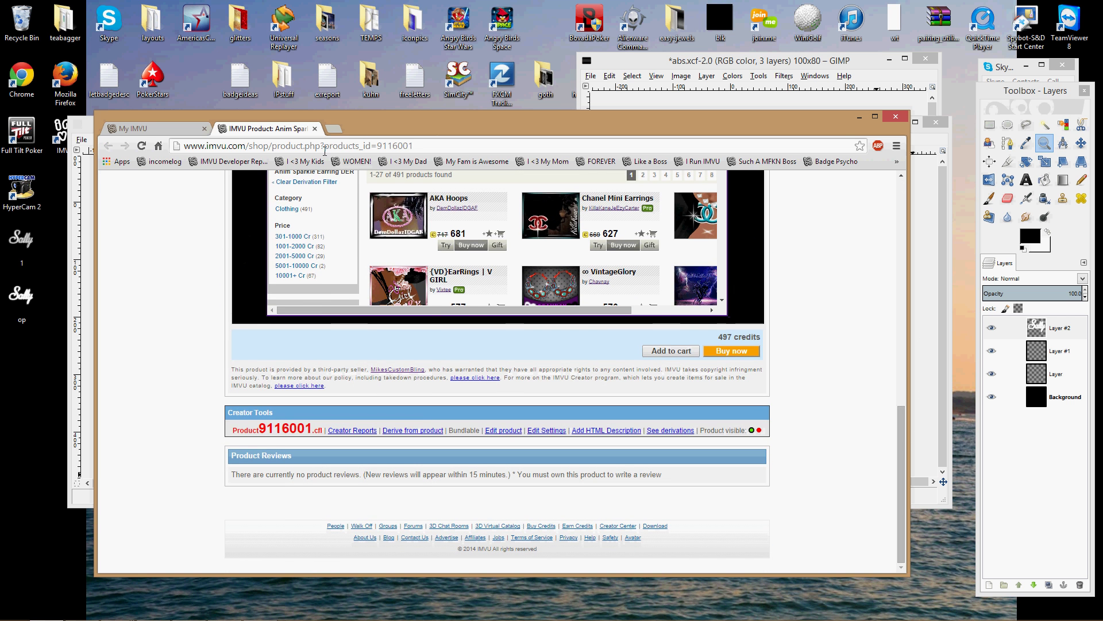
click(860, 118)
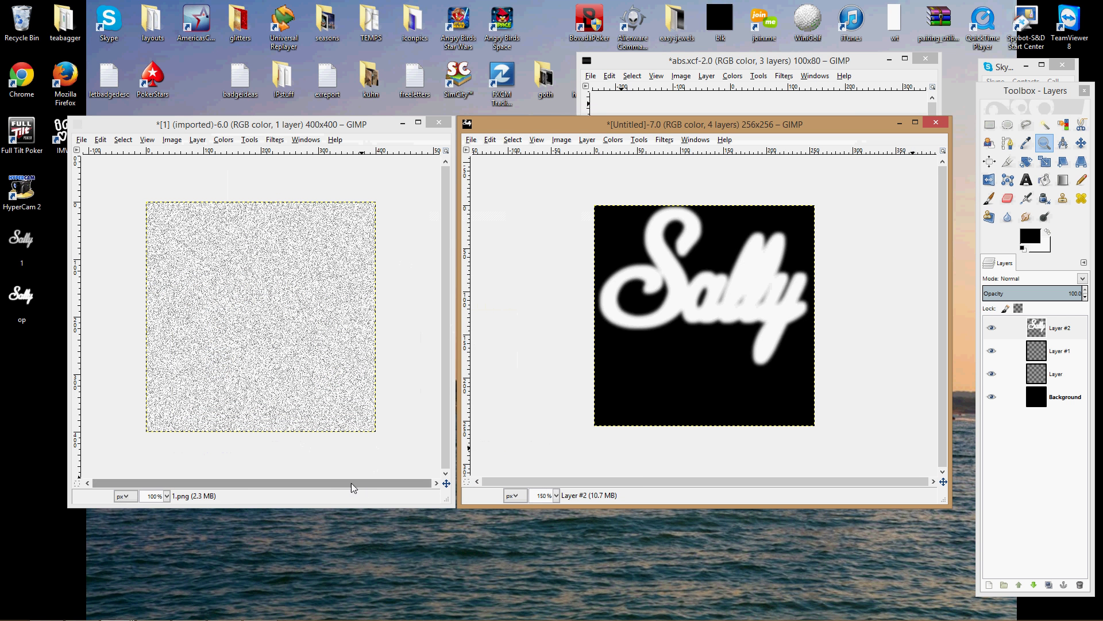
click(332, 497)
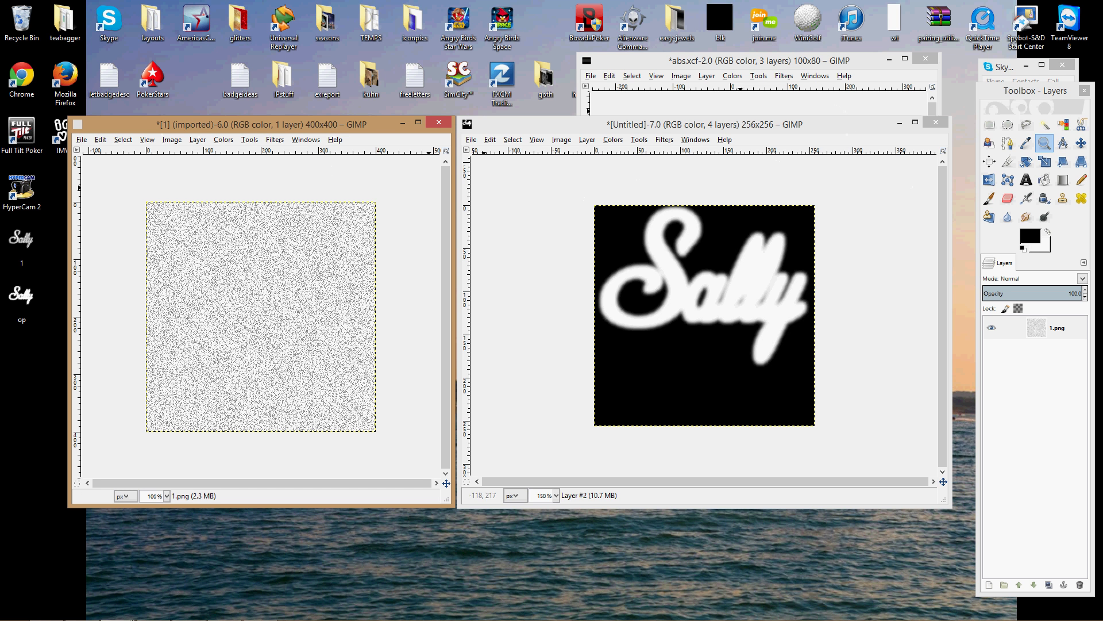
click(223, 609)
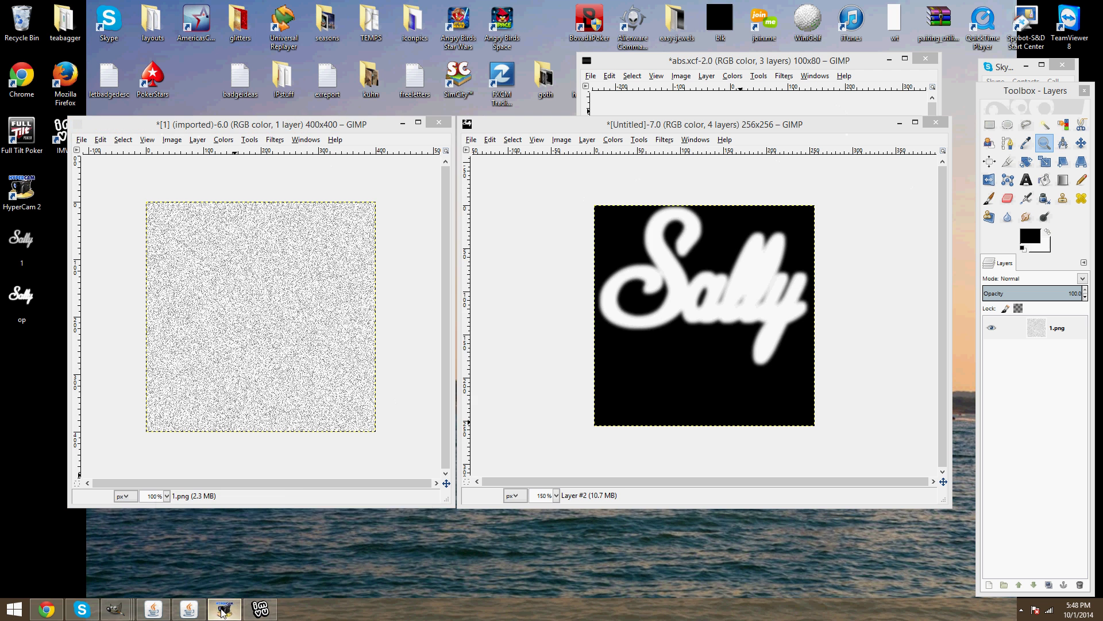